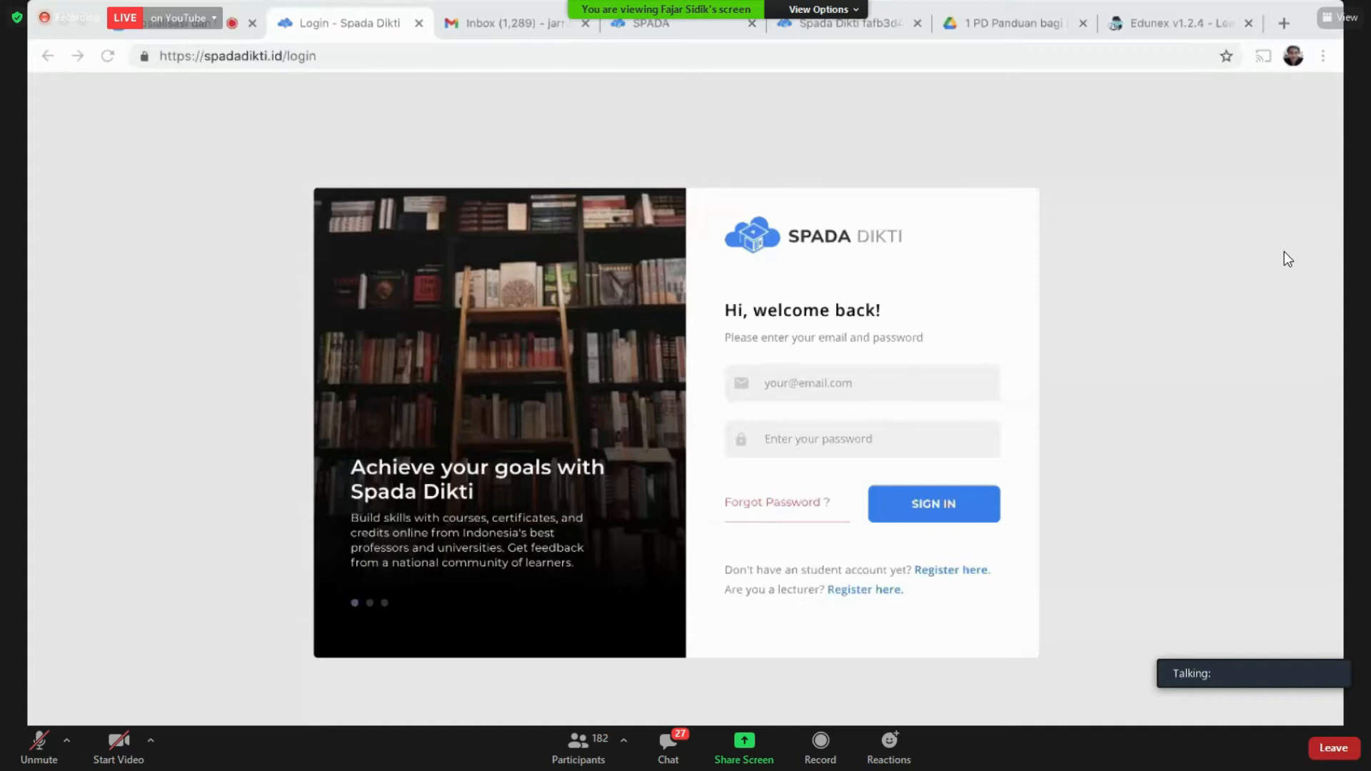
Step: Open the lecturer 'Register here.' page (/register-lecturer), which asks for the NIDN
left_click(1191, 515)
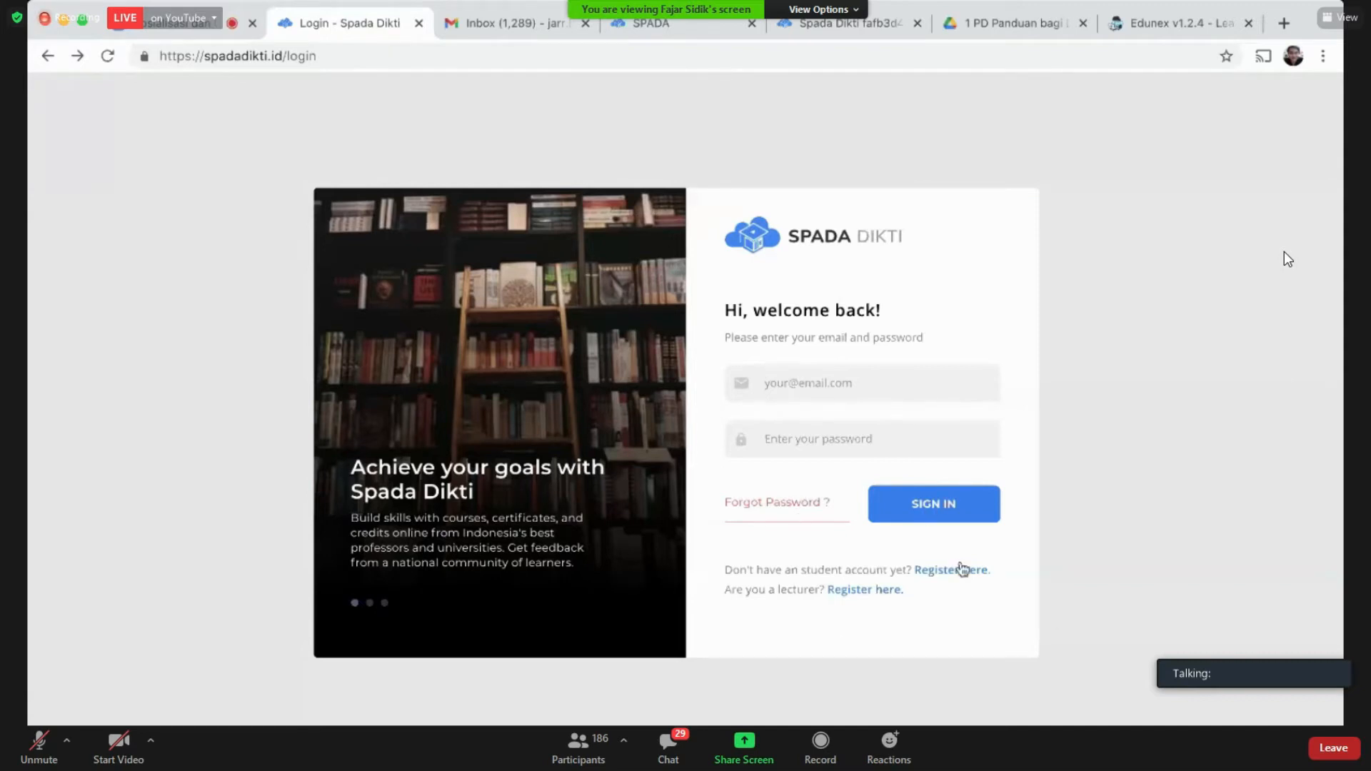
left_click(853, 590)
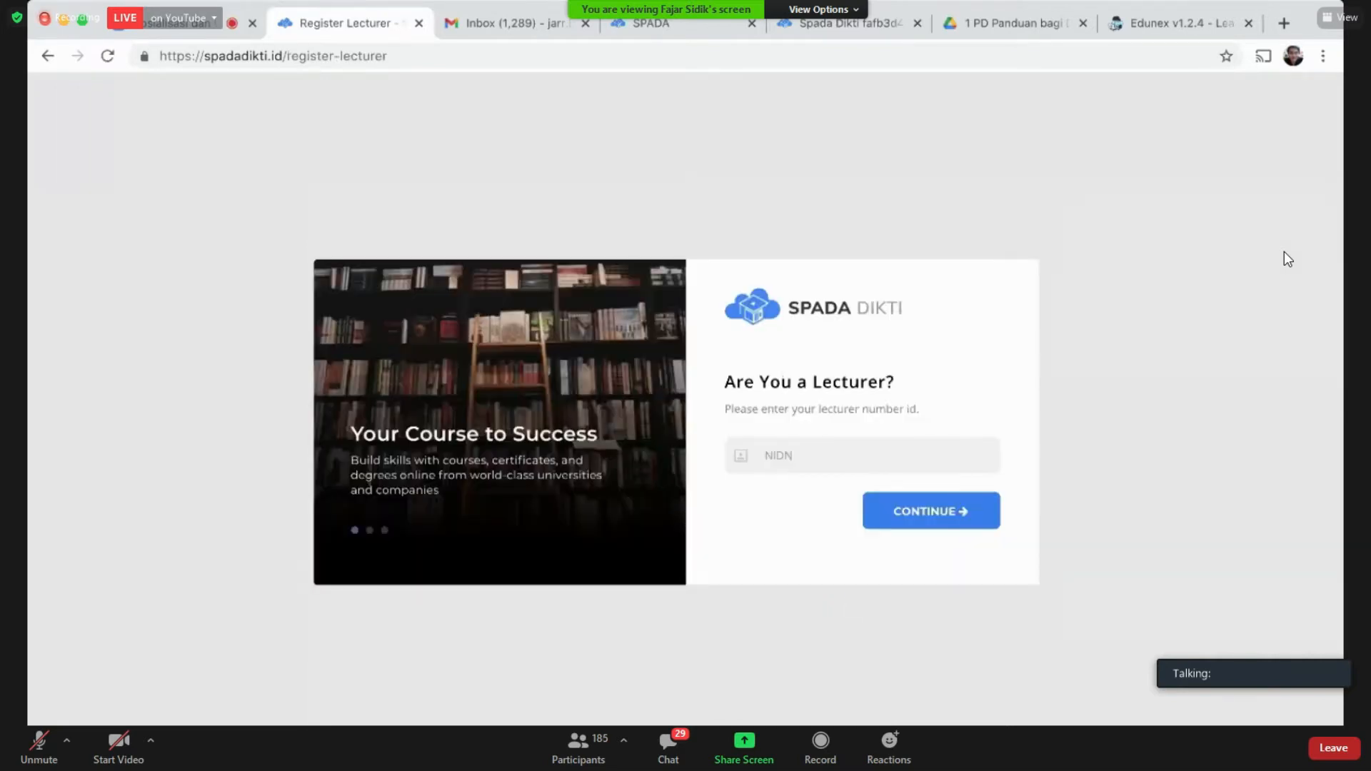
left_click(47, 56)
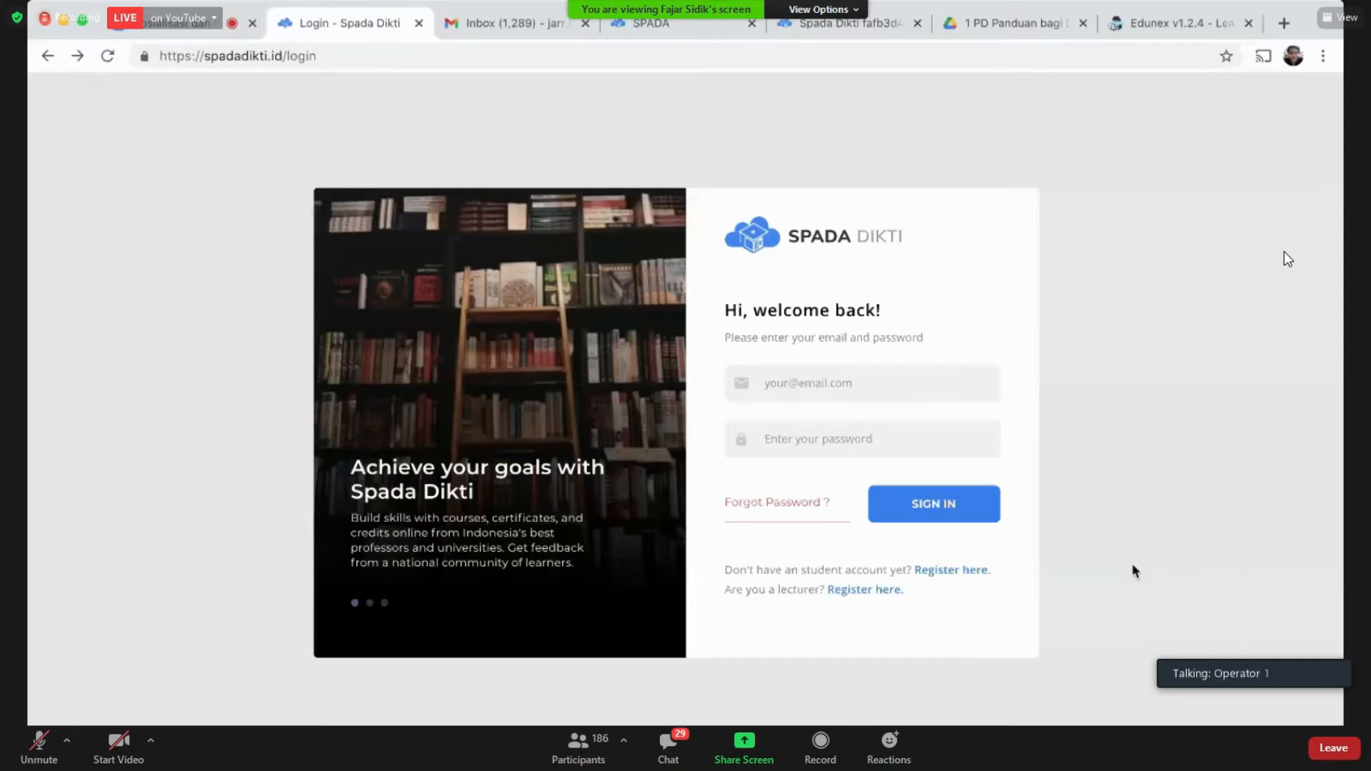
left_click(891, 592)
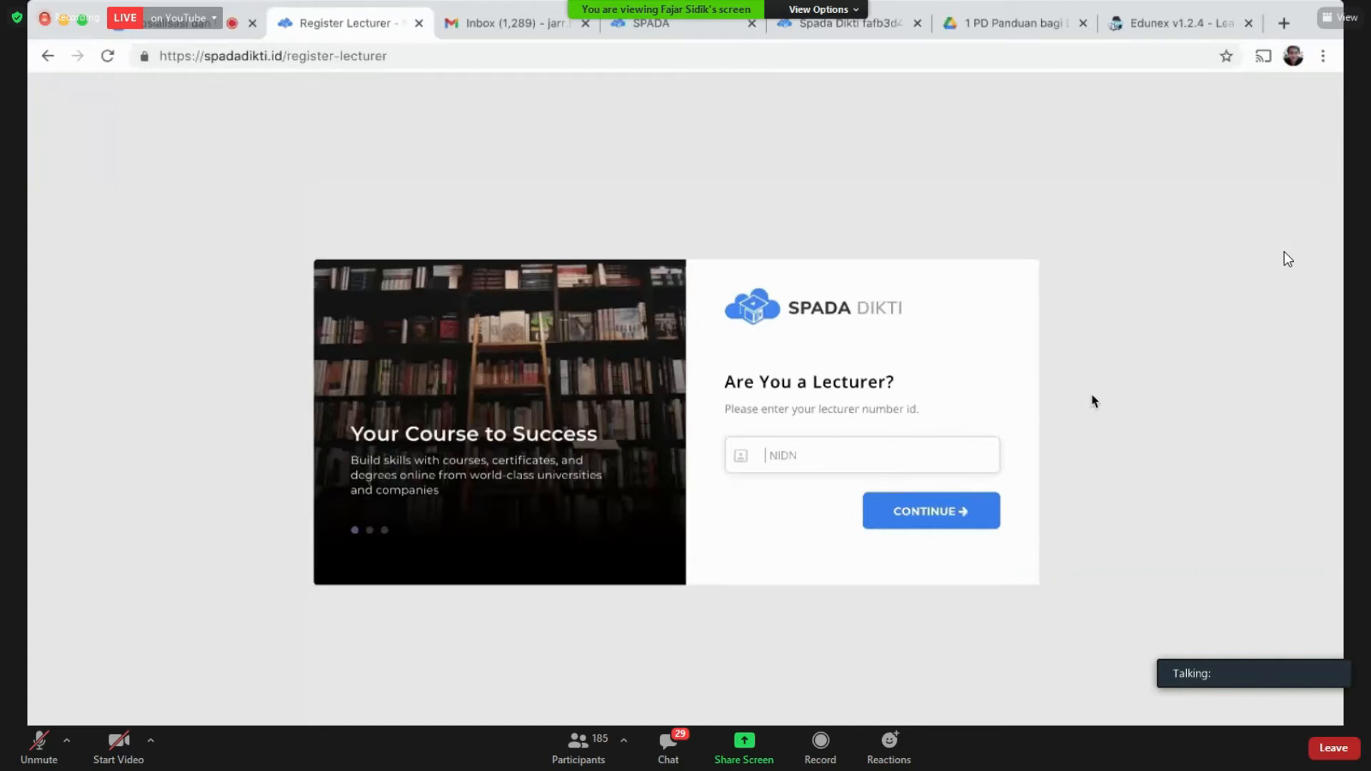
Step: Paste the lecturer's NIDN and submit the lecturer account registration
key("ctrl+v")
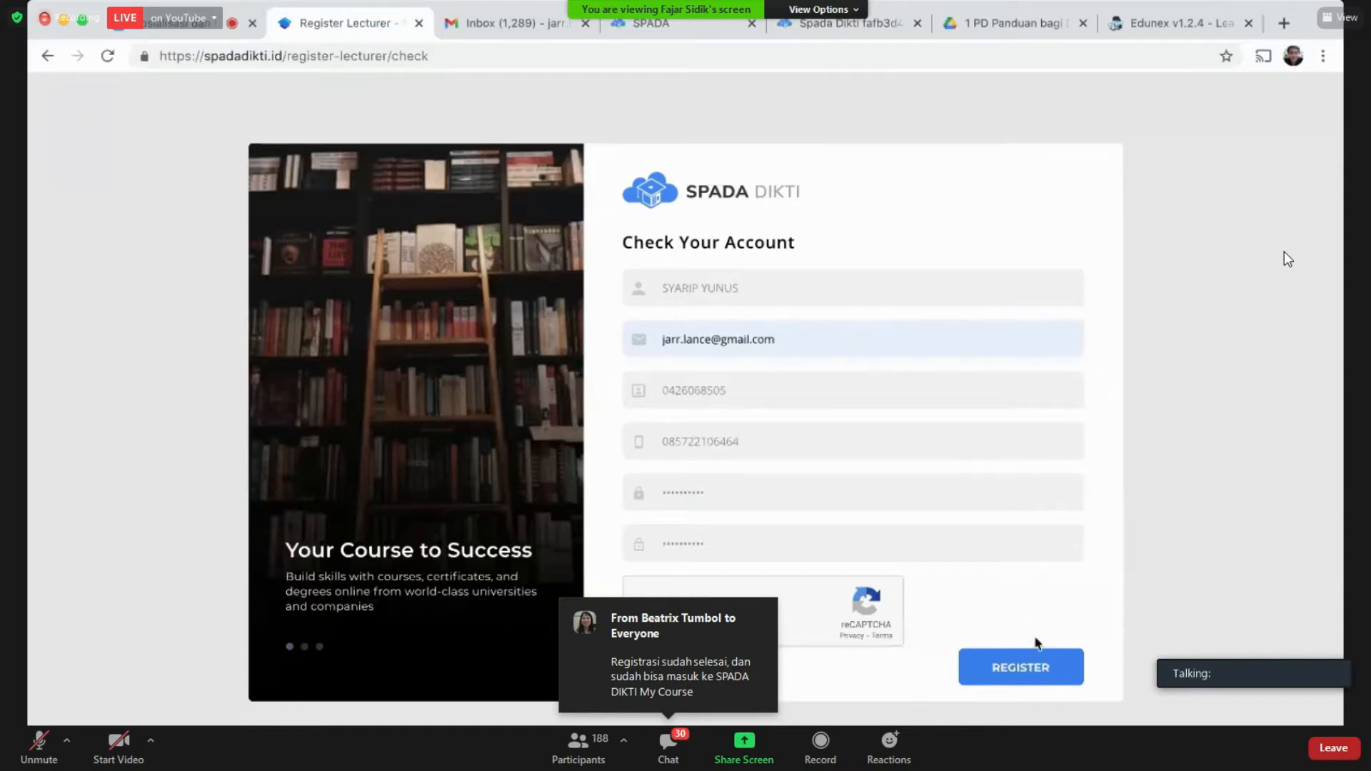
left_click(1033, 675)
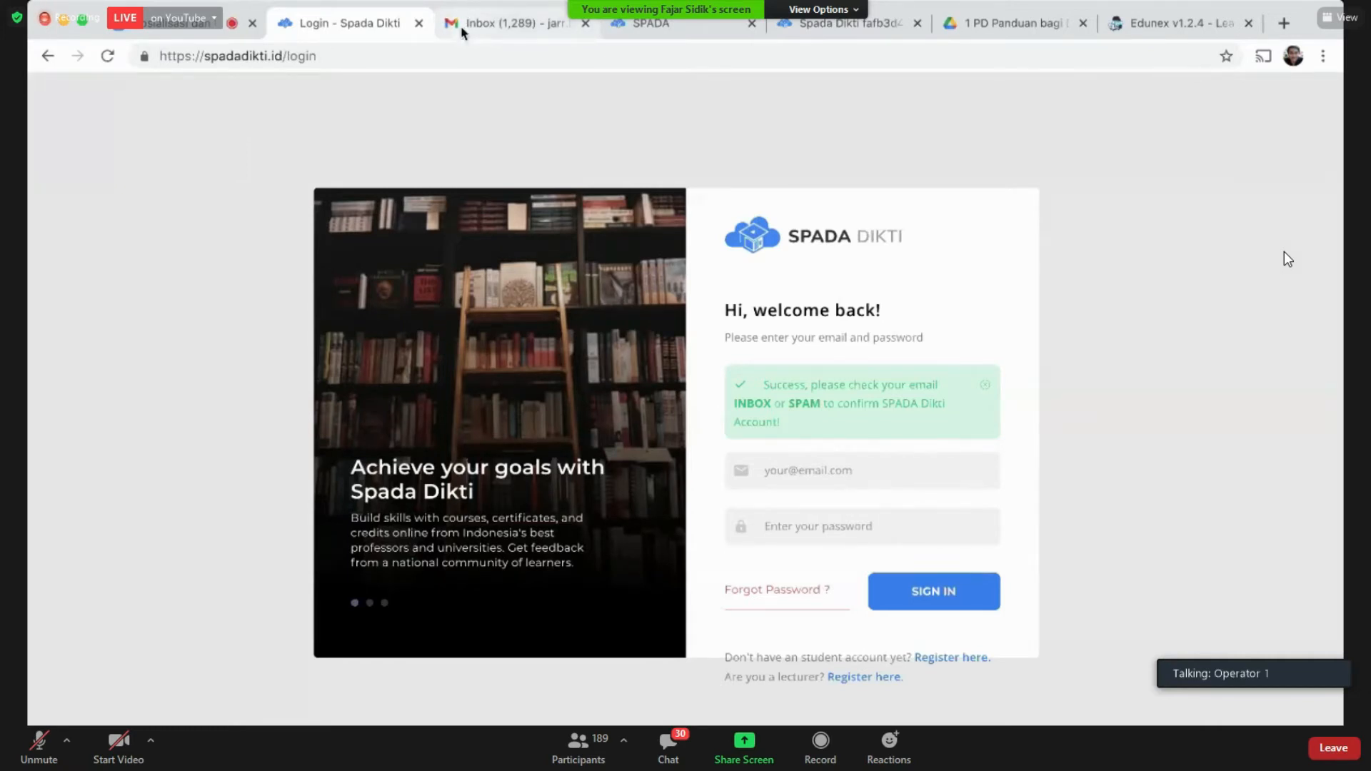
Step: Open the SPADA Dikti LMS Account Confirmation email in Gmail, expanded down to VERIFY NOW
left_click(461, 30)
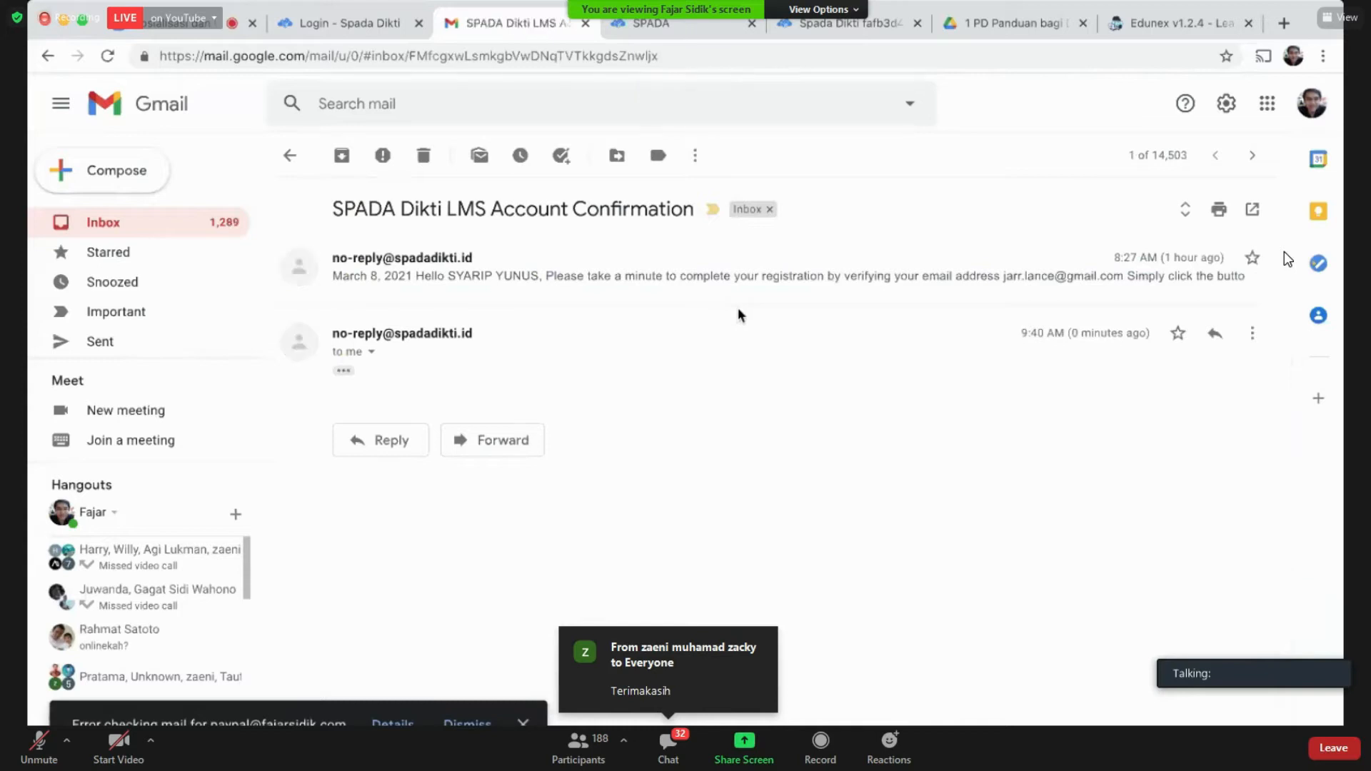
left_click(344, 371)
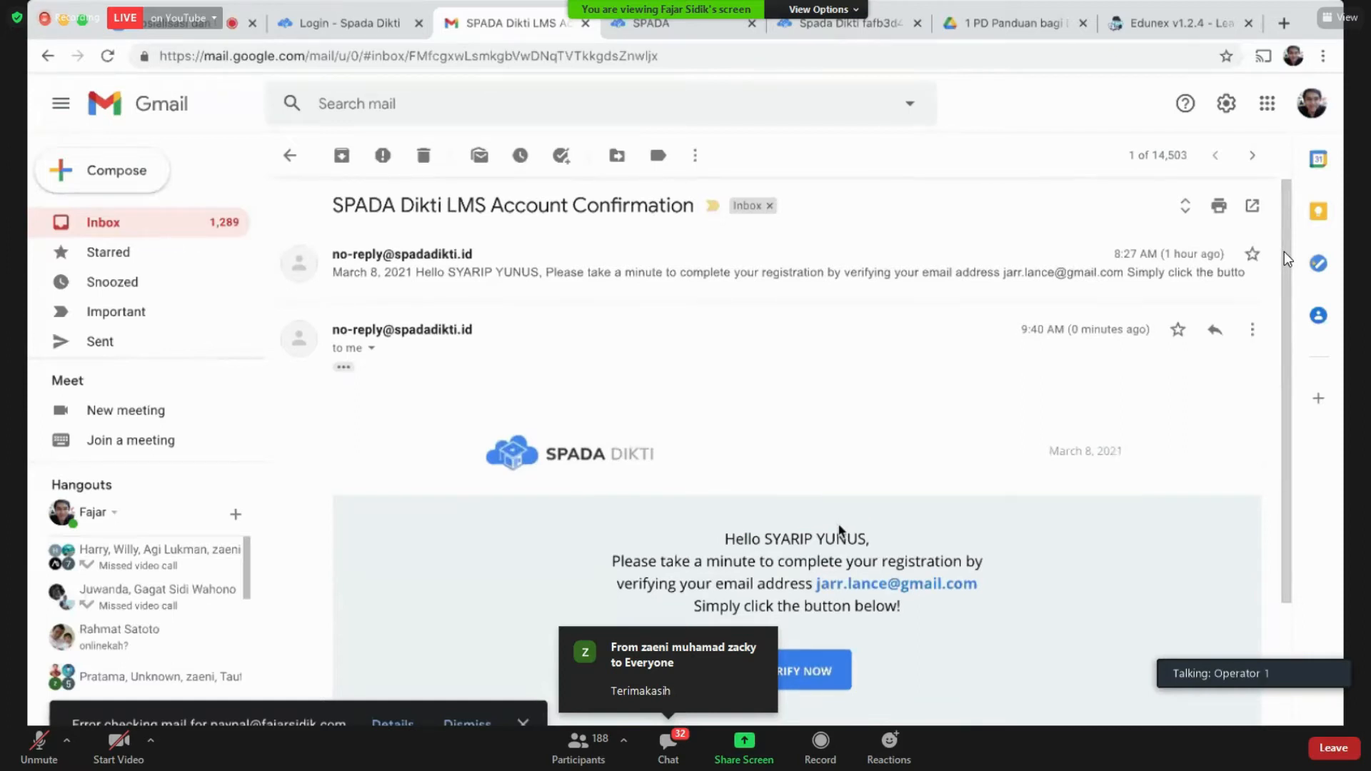
scroll(841, 550, "down", 1)
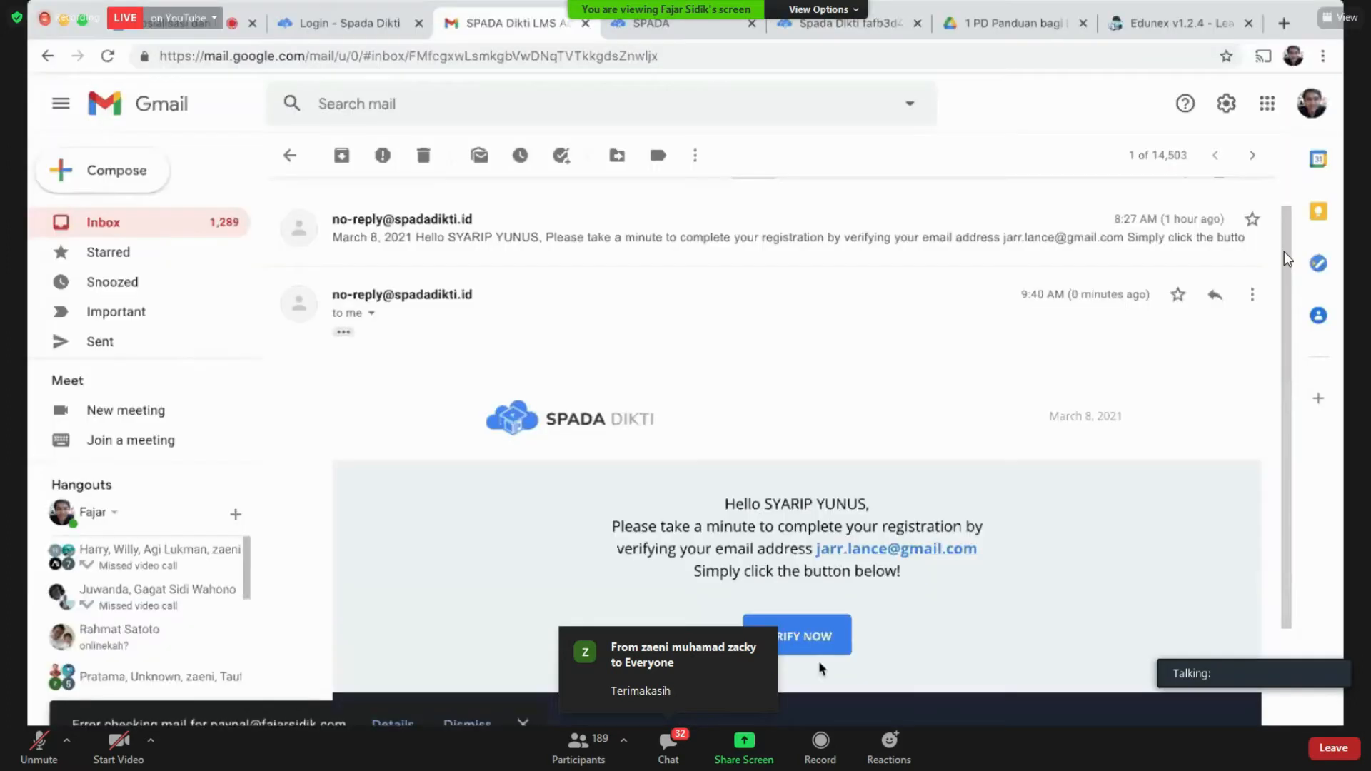
scroll(818, 661, "down", 3)
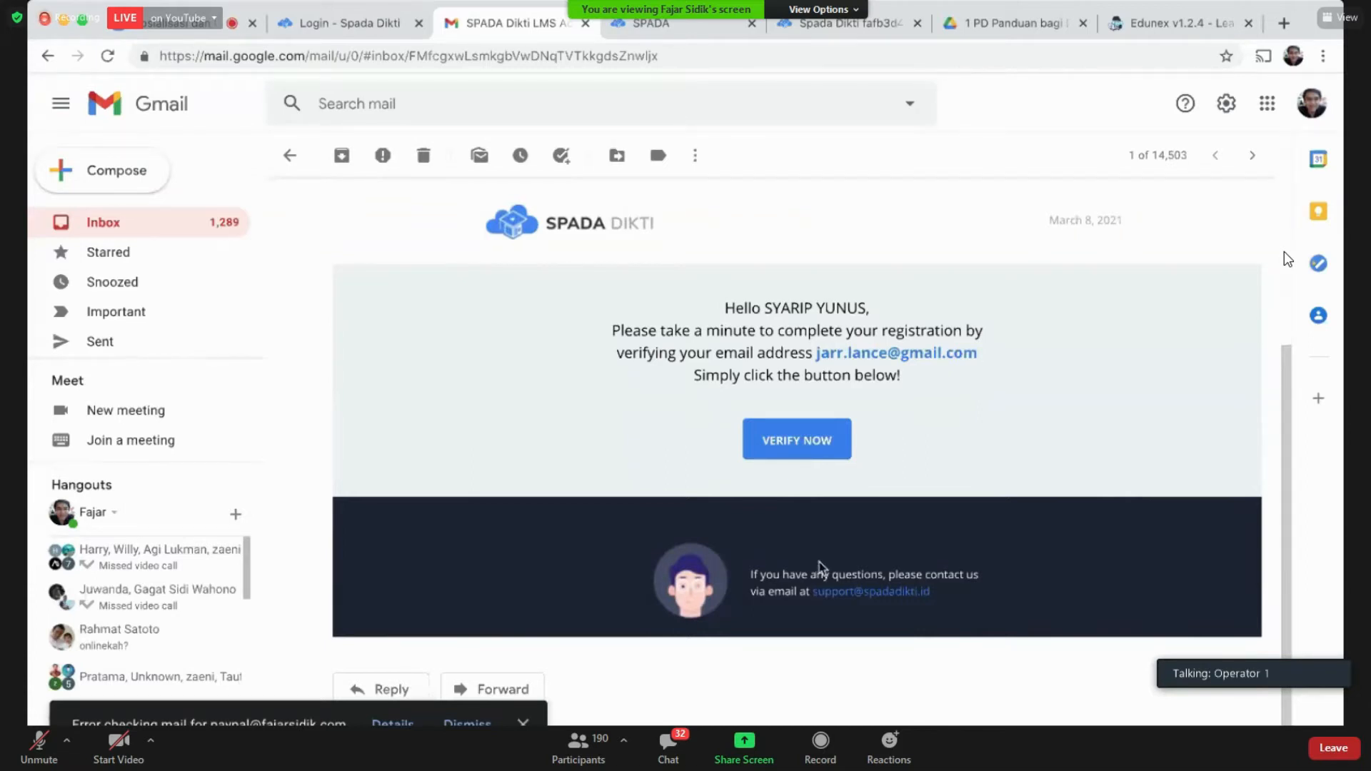
Step: Verify the account via VERIFY NOW, then sign in with the lecturer's email and password
left_click(799, 443)
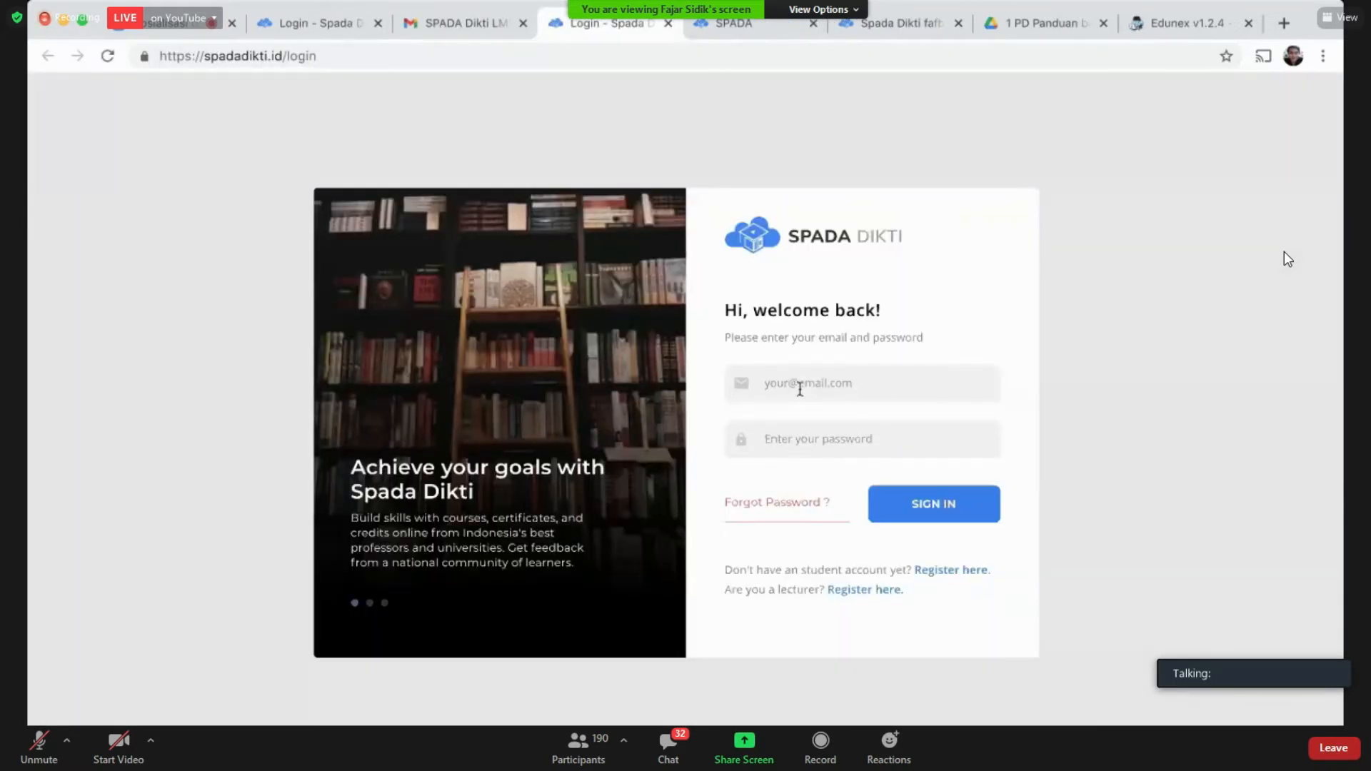
left_click(799, 388)
key("Tab")
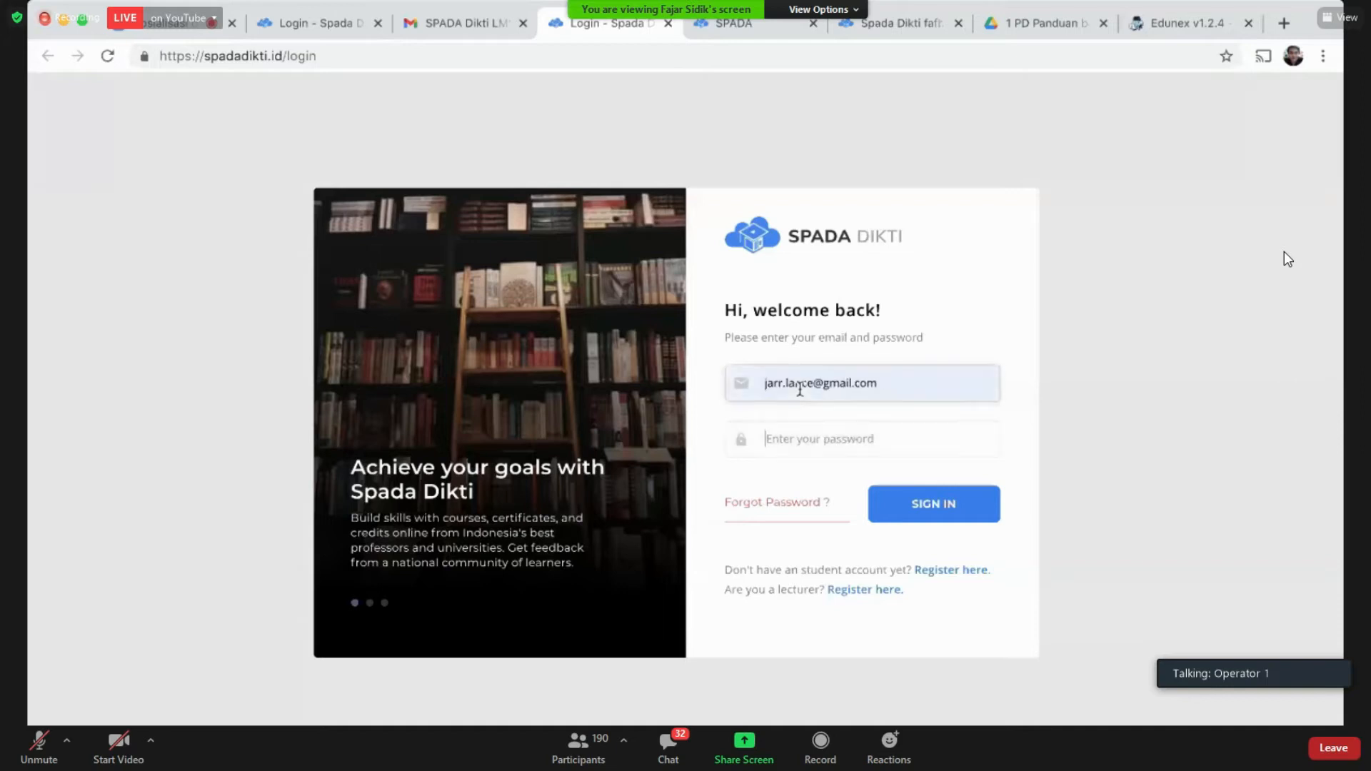
type("**********")
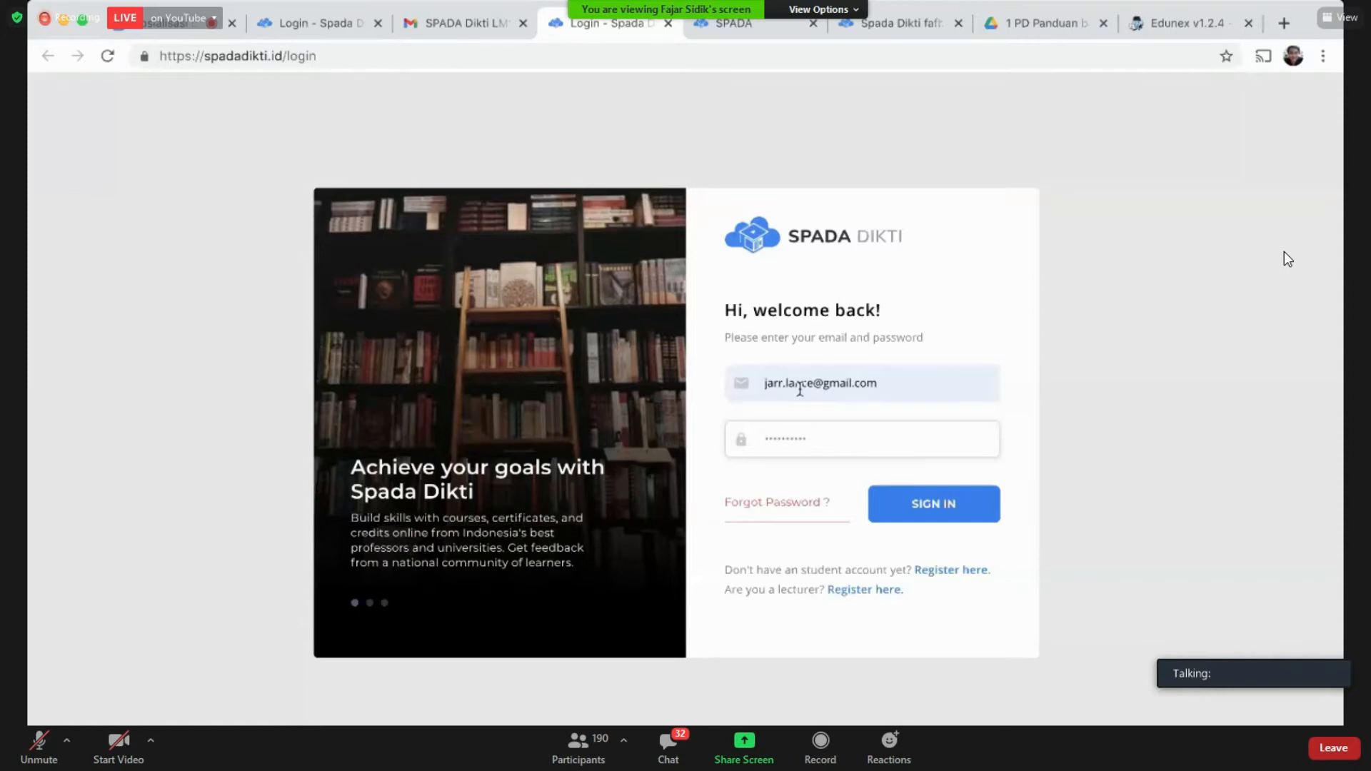
left_click(914, 508)
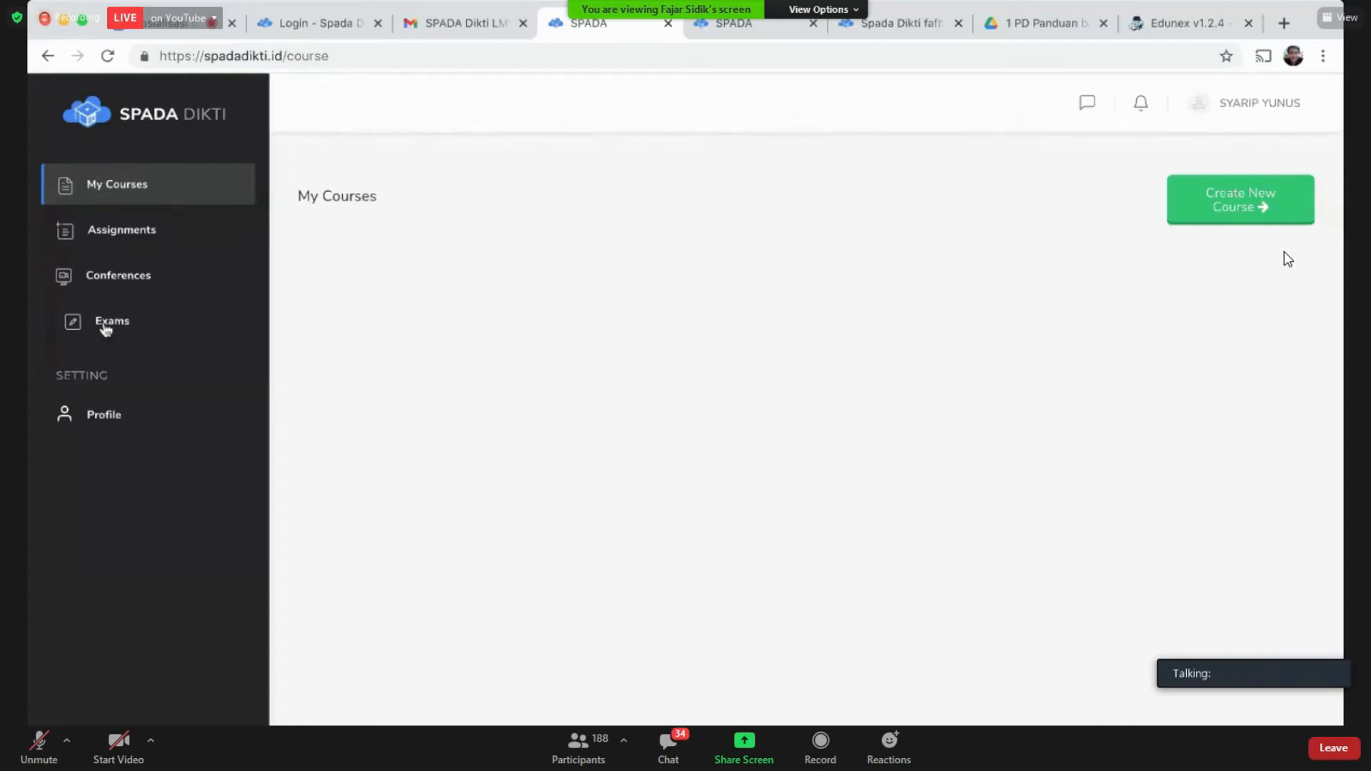
Step: Browse the Profile, Exams, Conferences, Assignments and My Courses pages, ending on Profile
left_click(114, 415)
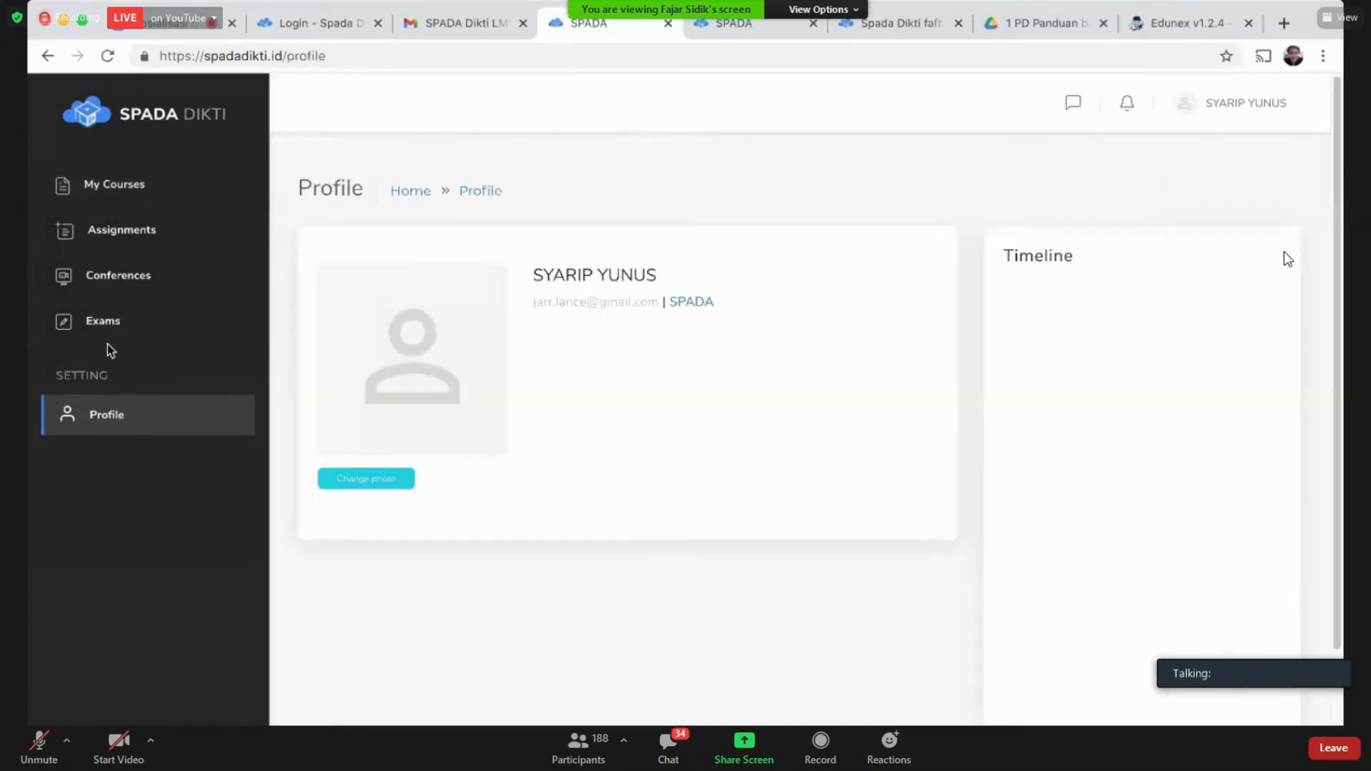
left_click(110, 326)
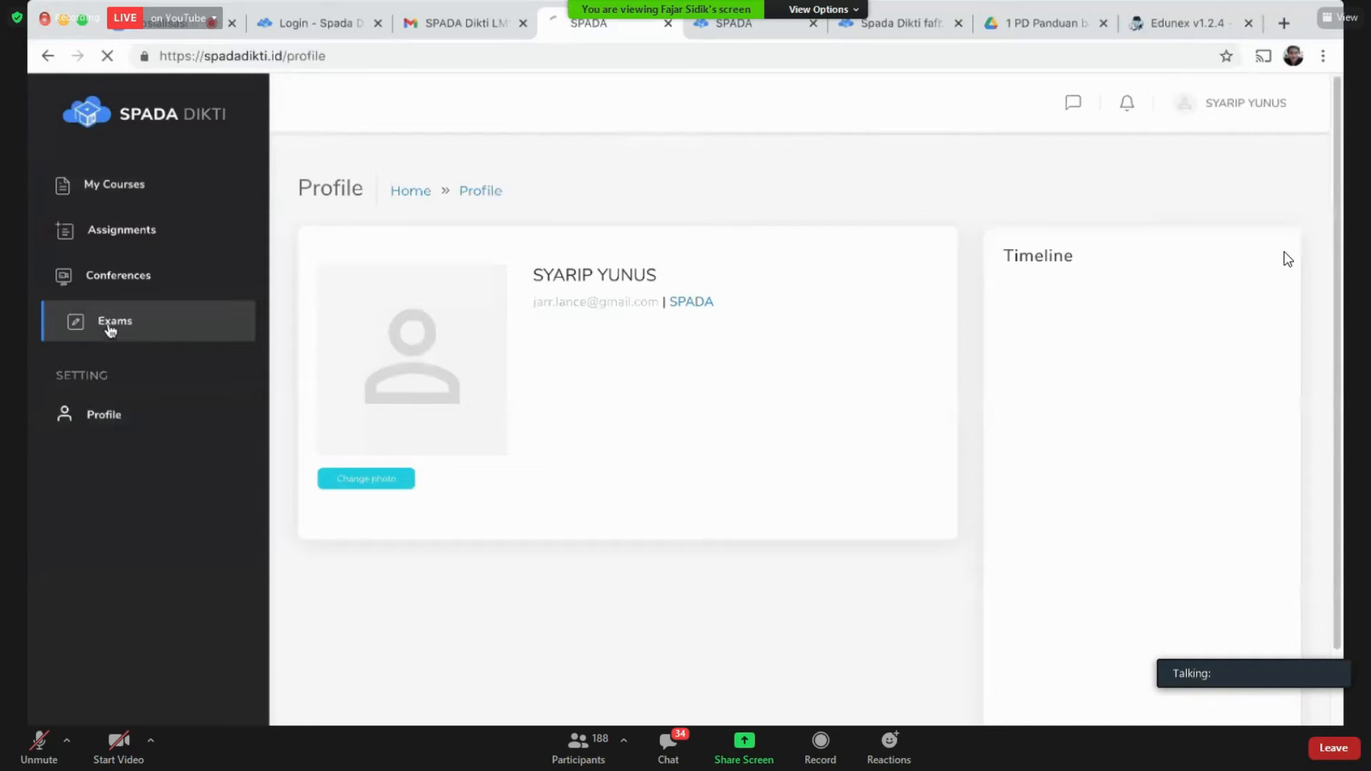
left_click(127, 284)
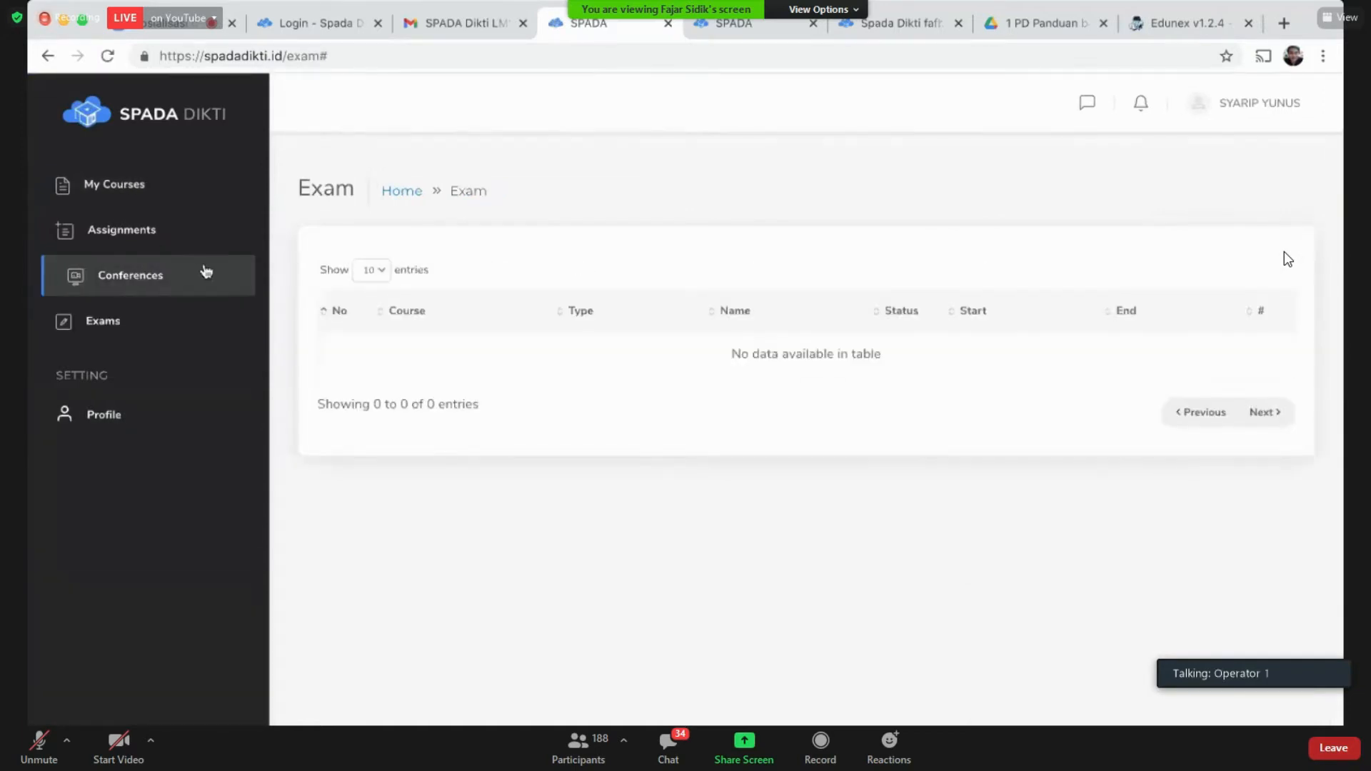
left_click(160, 231)
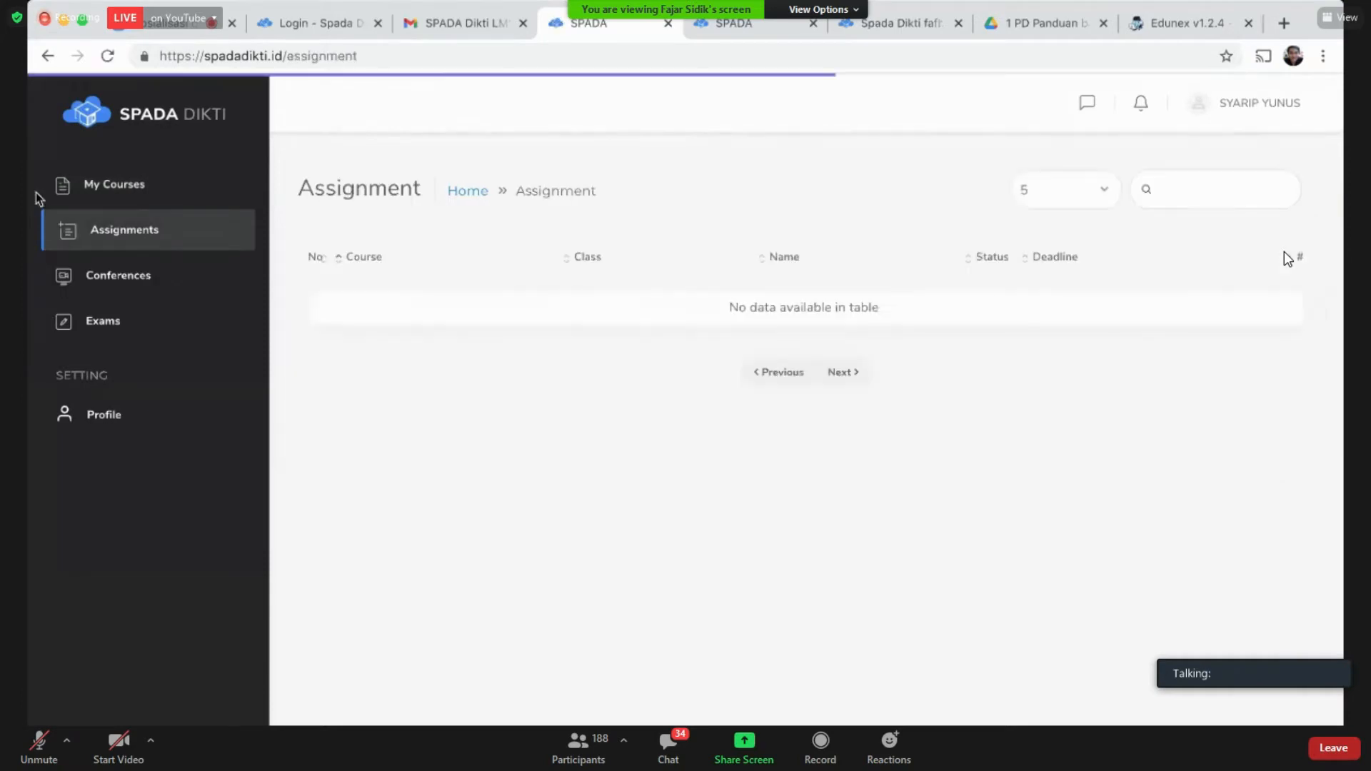
left_click(81, 193)
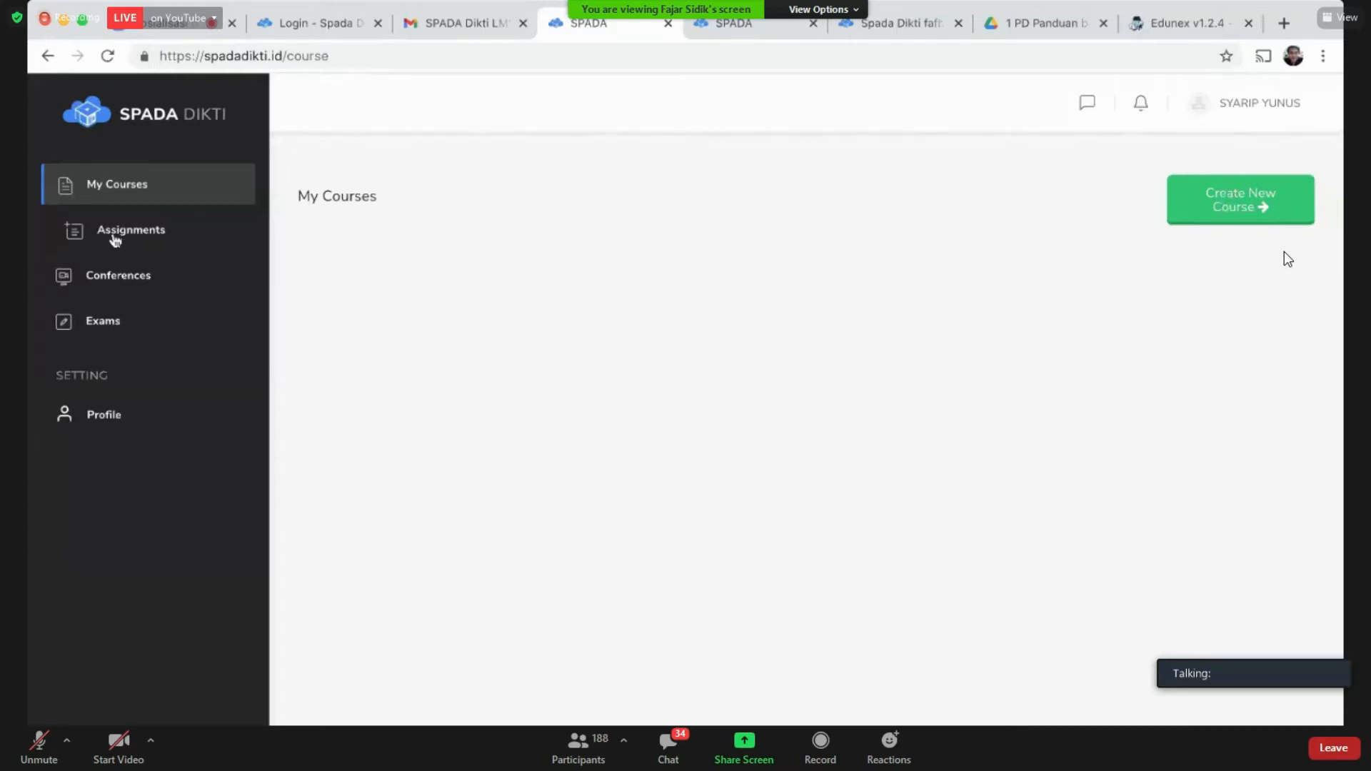
left_click(79, 230)
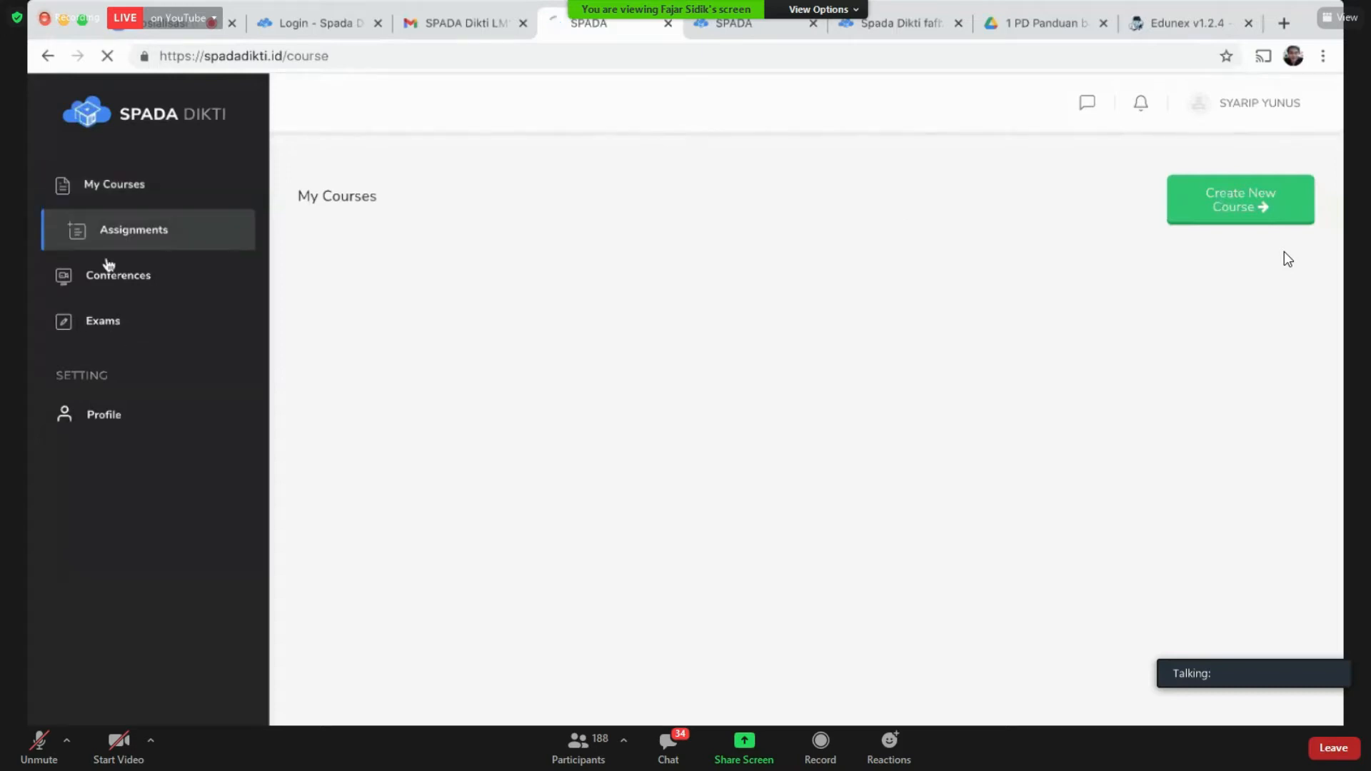
left_click(107, 325)
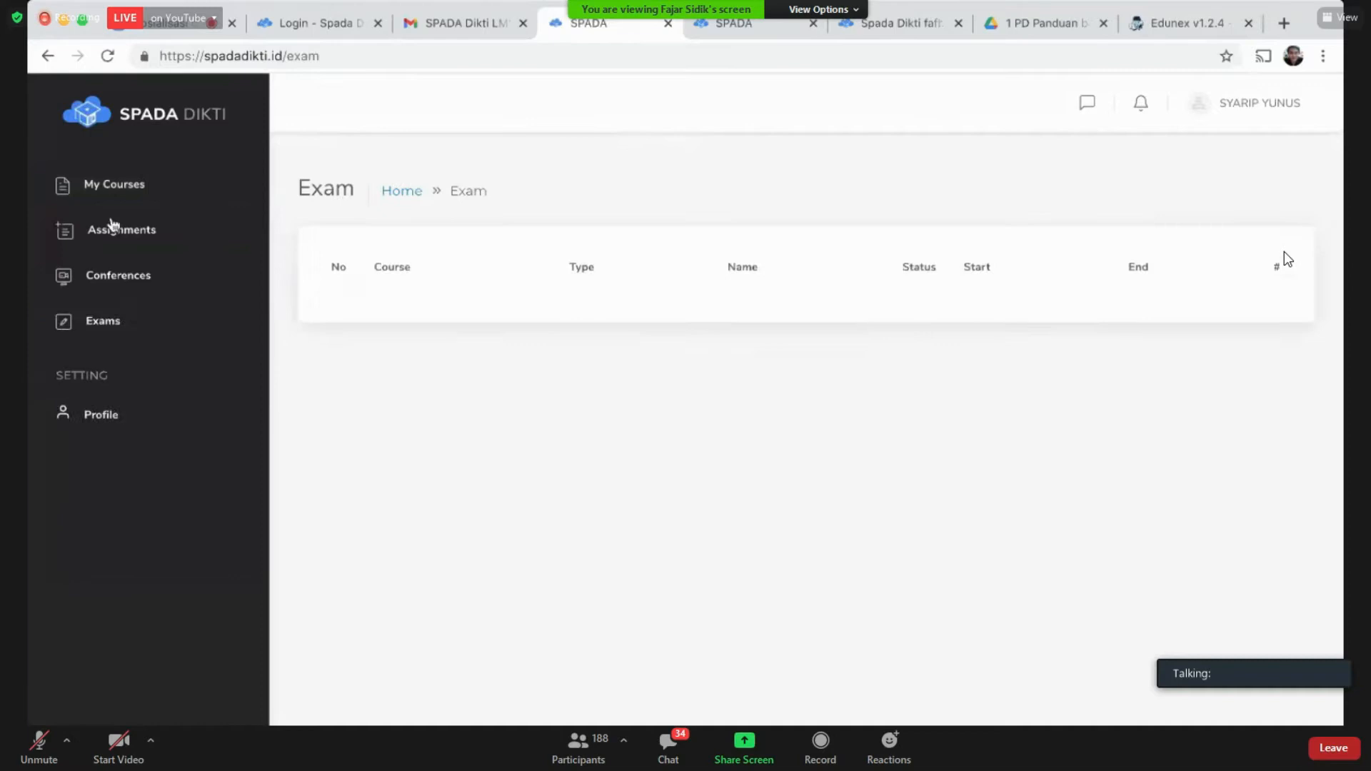
left_click(114, 416)
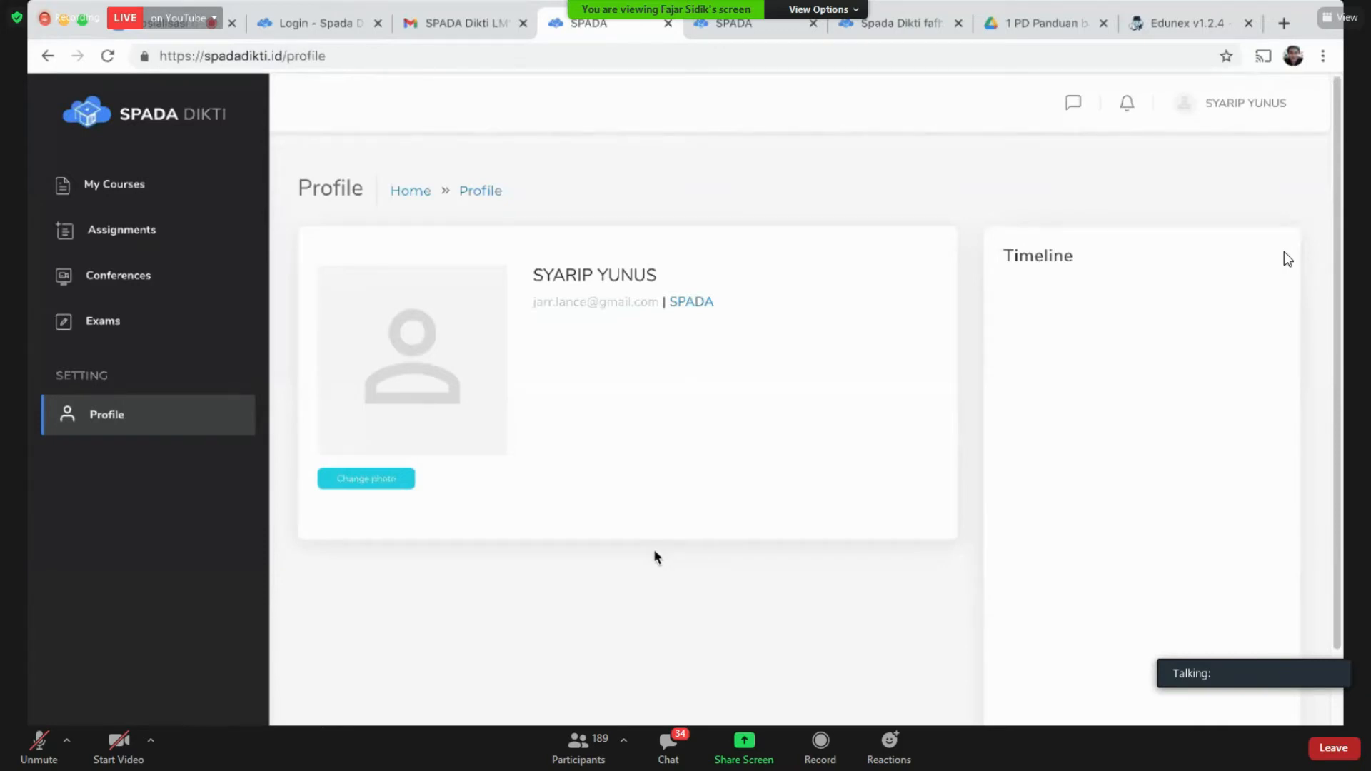
Step: Go to My Courses, briefly view Create New Course, return, then reopen the new course form
left_click(145, 183)
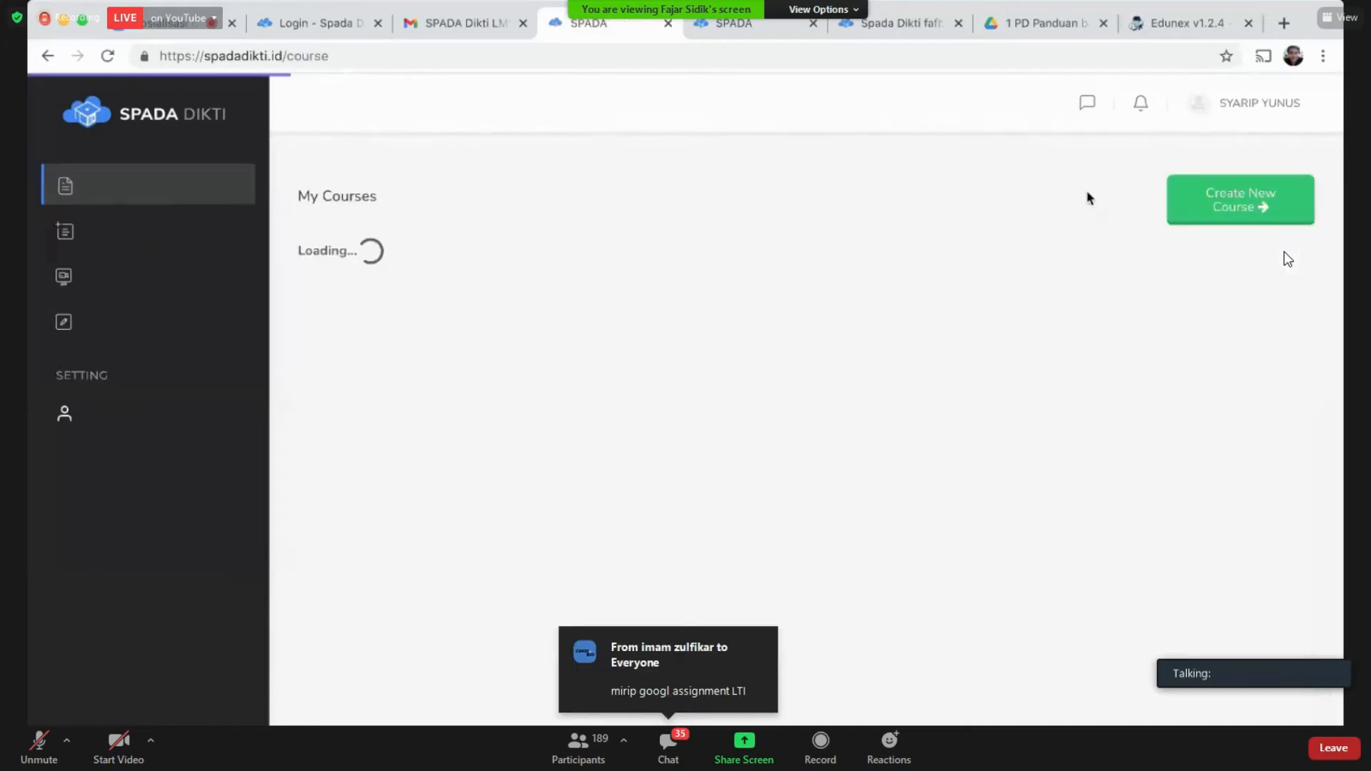
left_click(1216, 216)
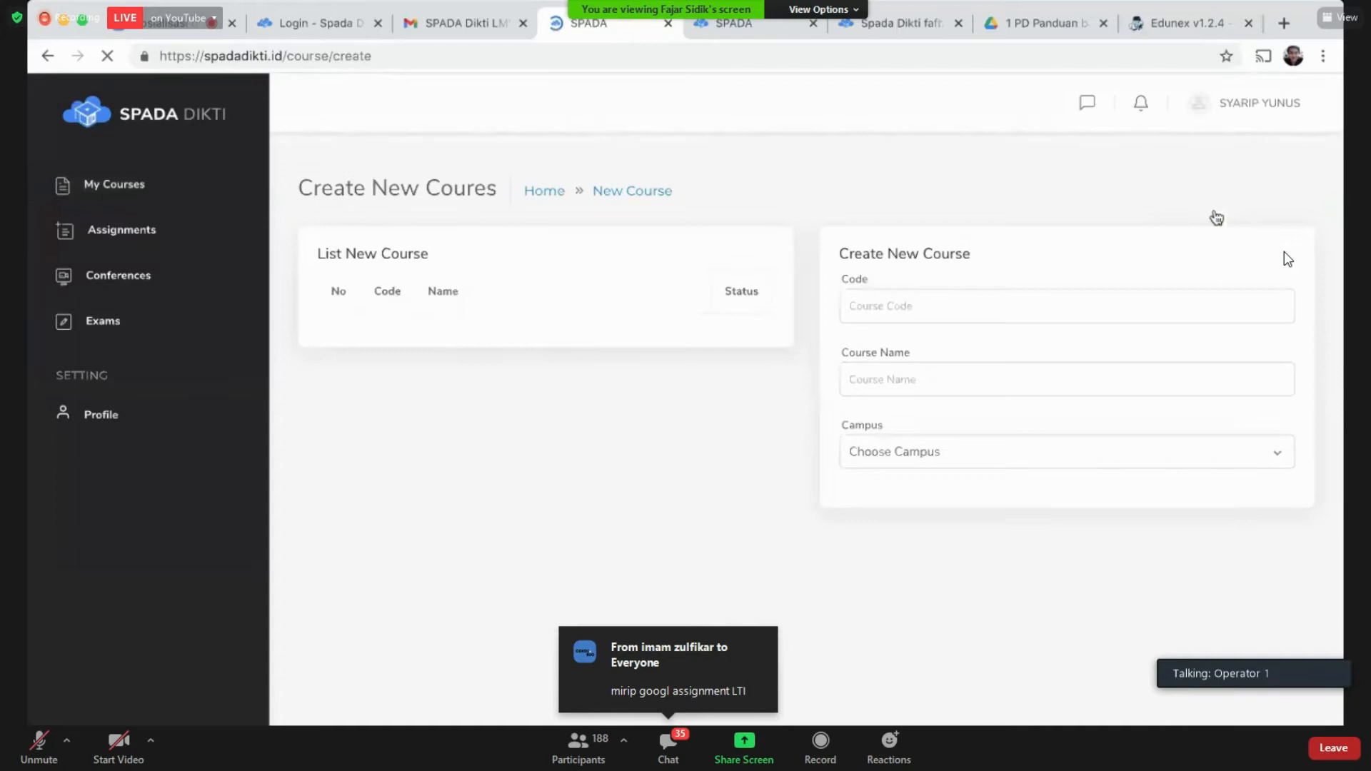
left_click(126, 190)
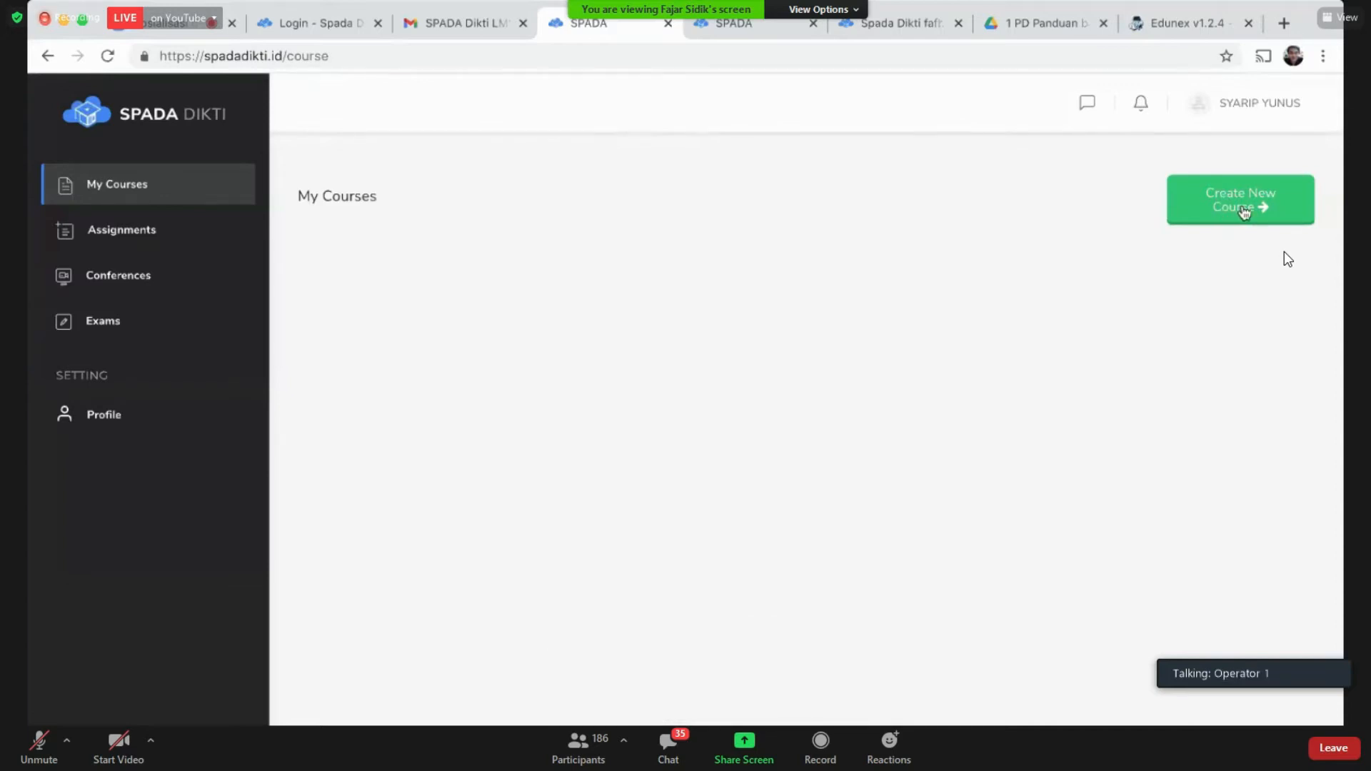
left_click(1294, 216)
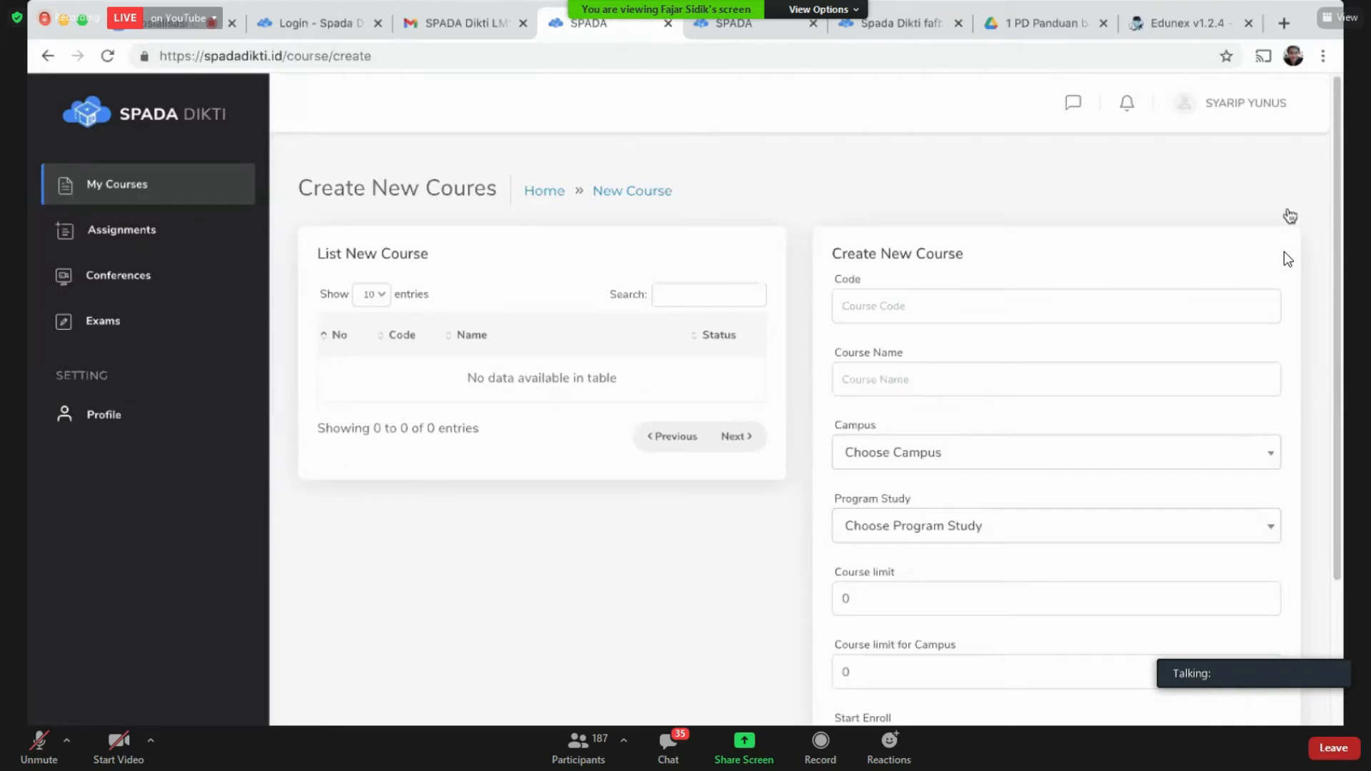
Step: Enter 701666 as the new course code
left_click(914, 305)
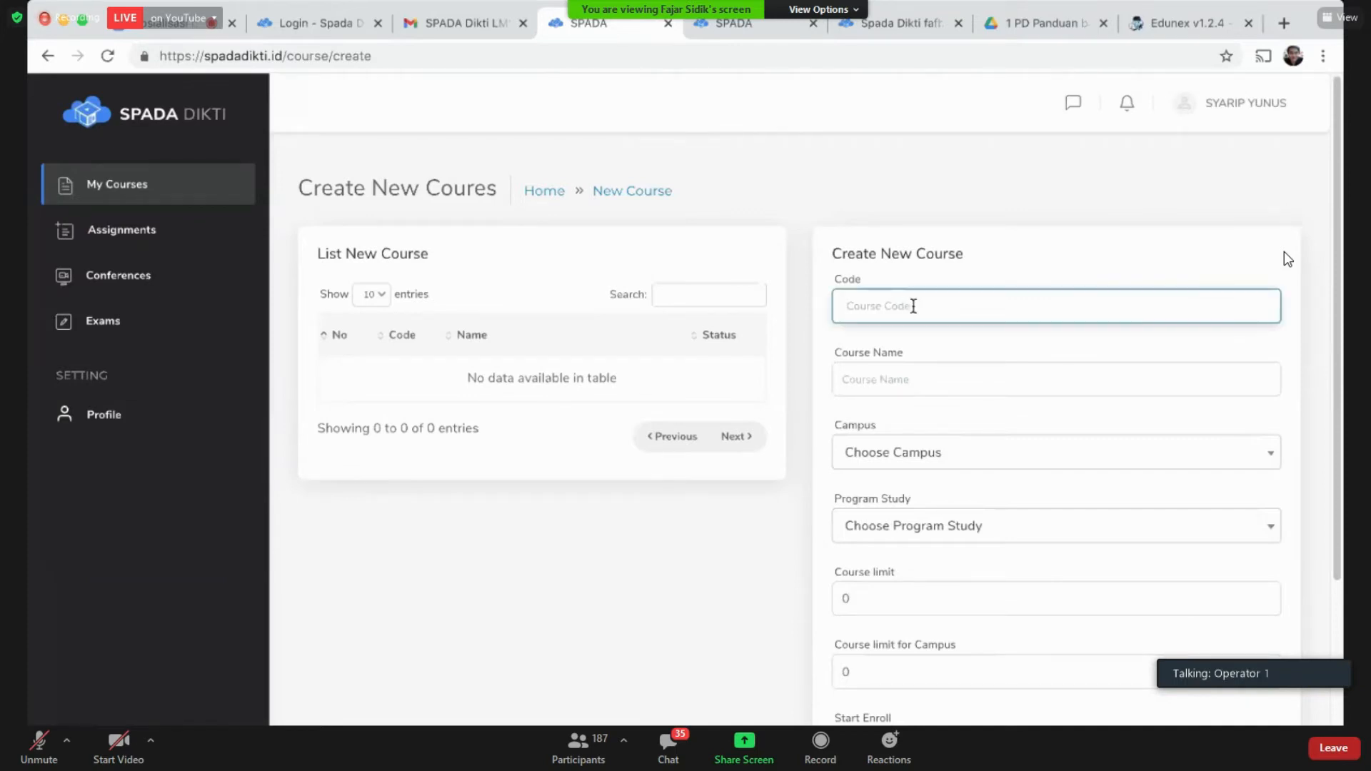
left_click(1045, 263)
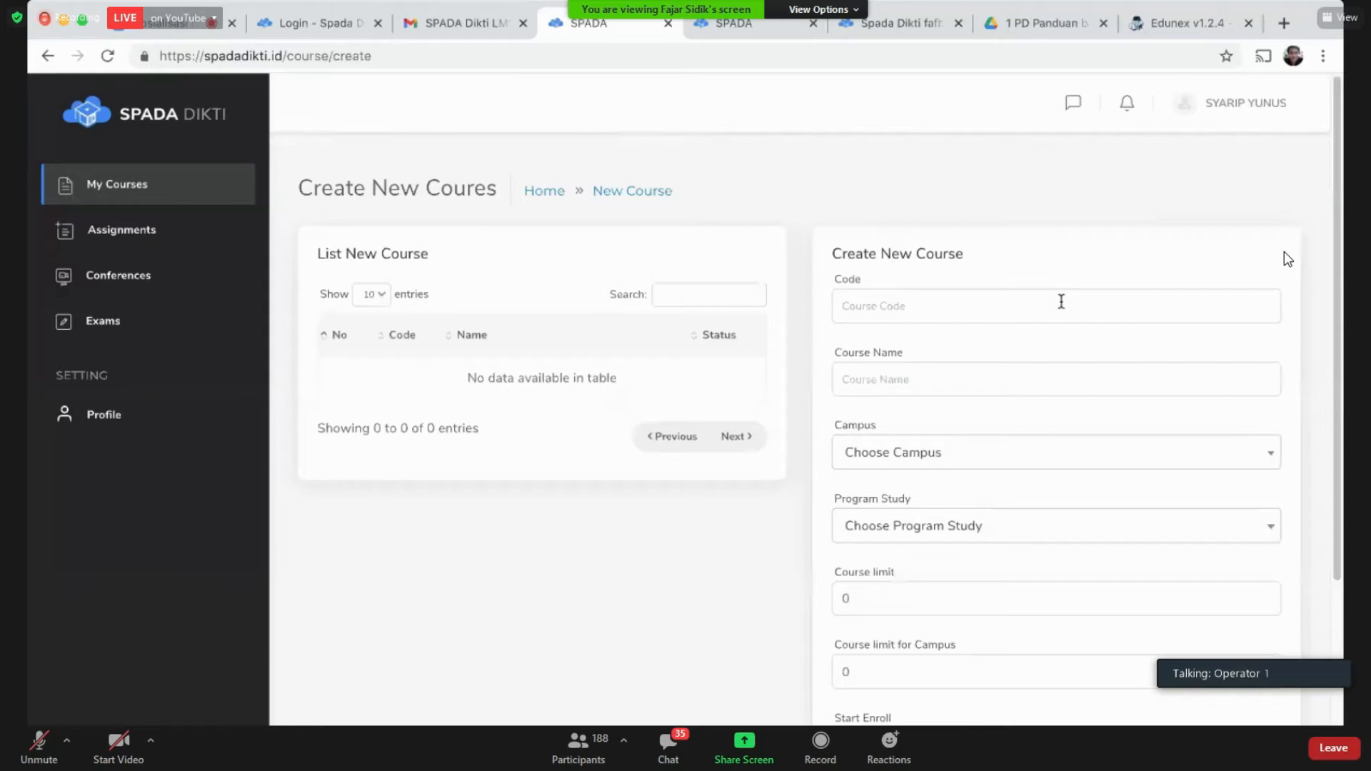
left_click(1061, 302)
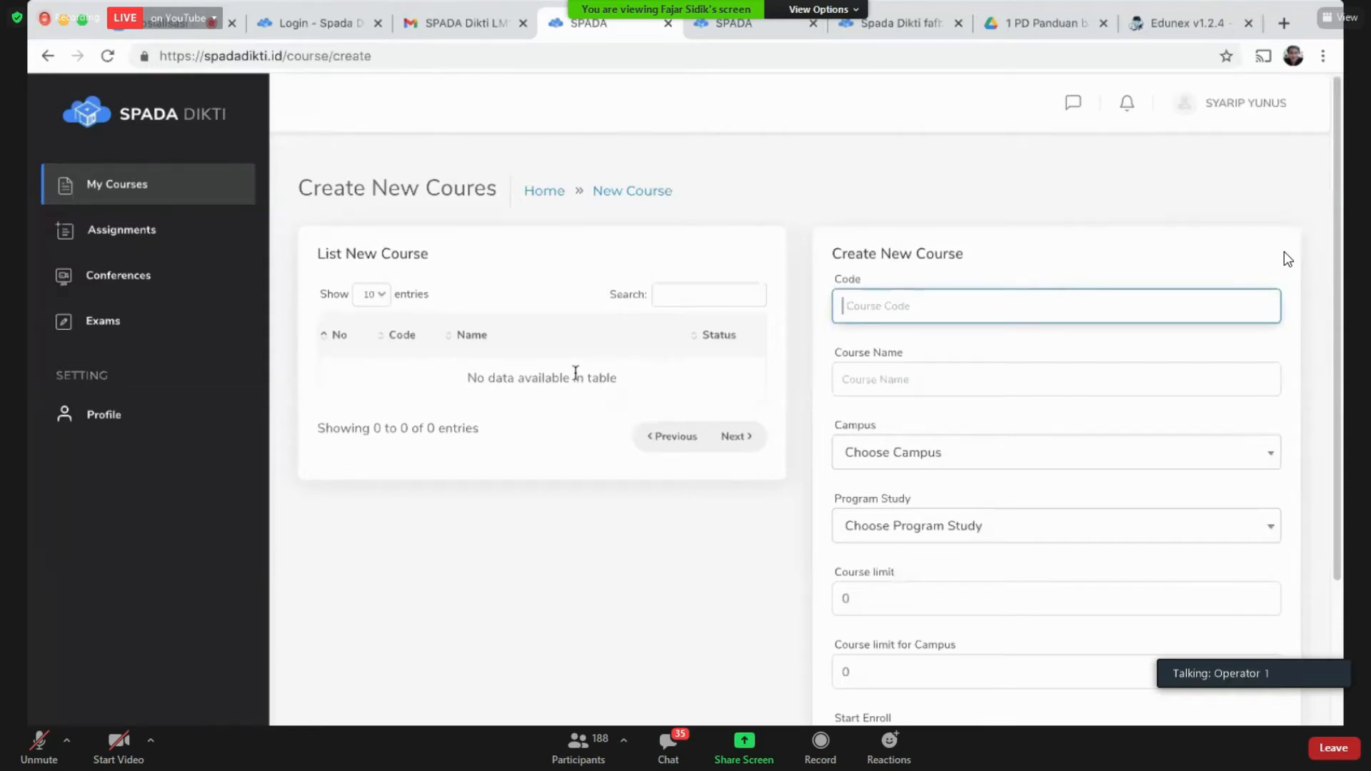
left_click(524, 269)
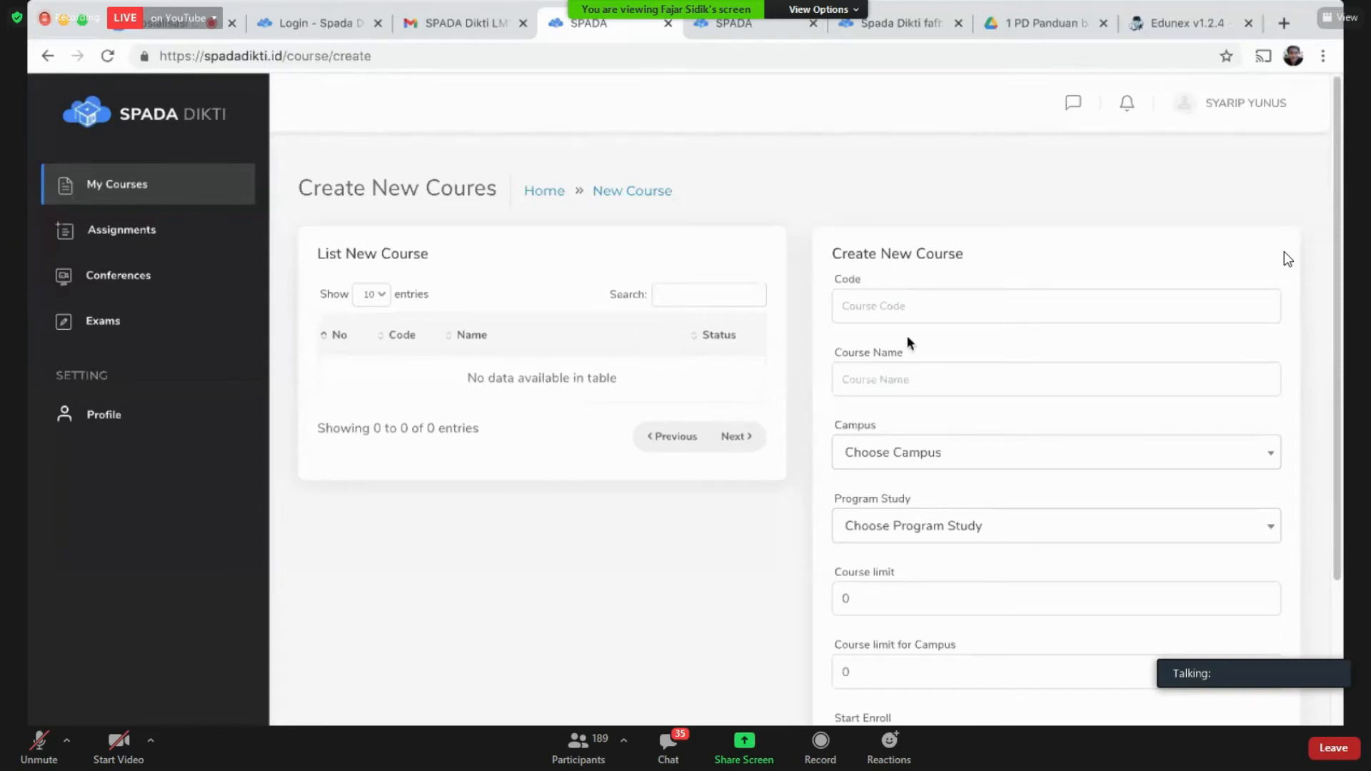
left_click(972, 314)
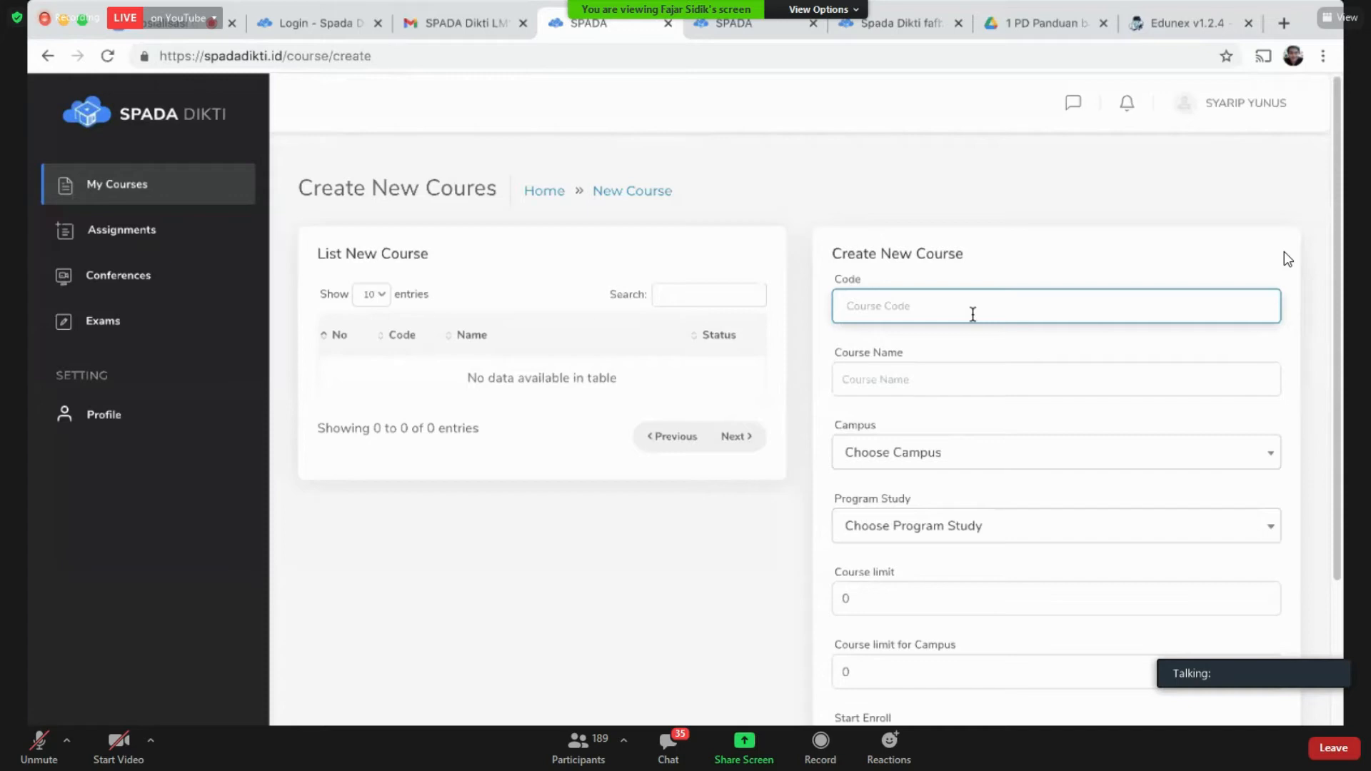
key("Down")
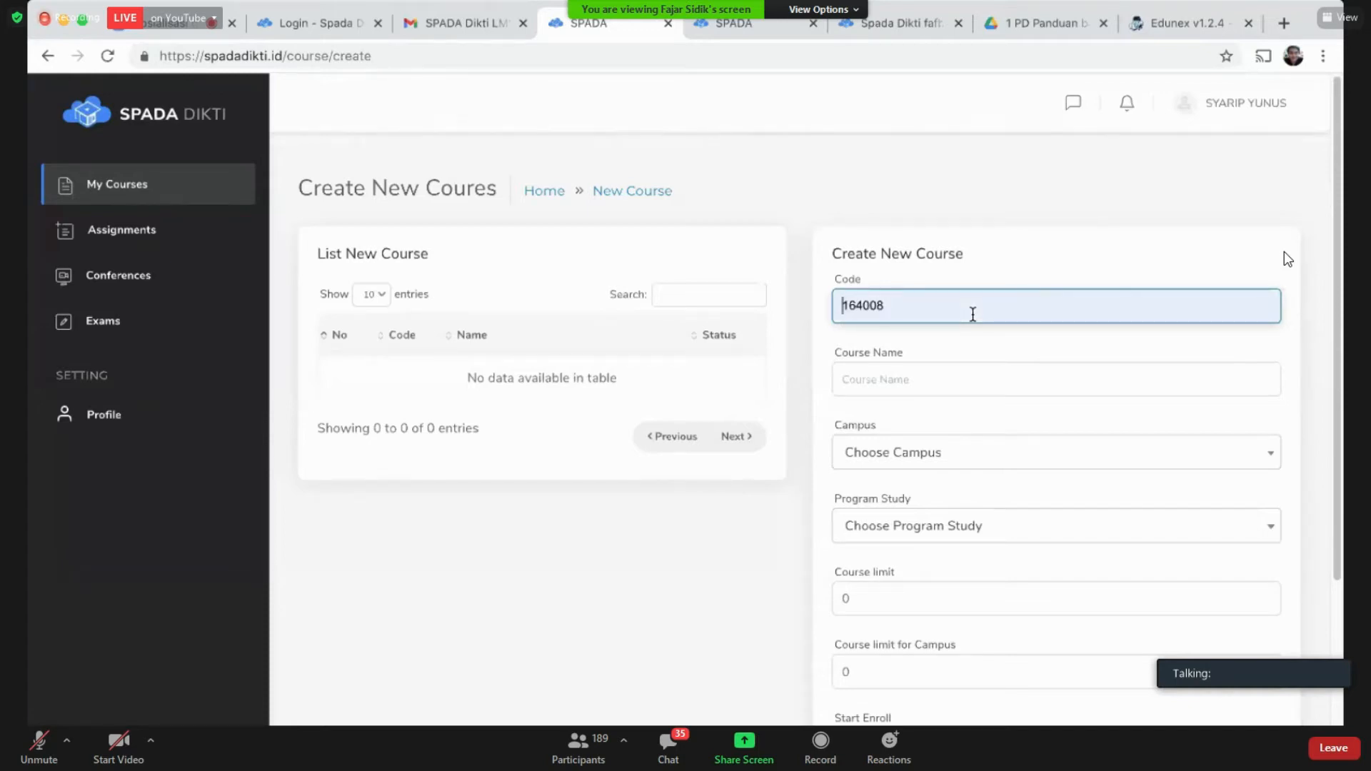
type("7016")
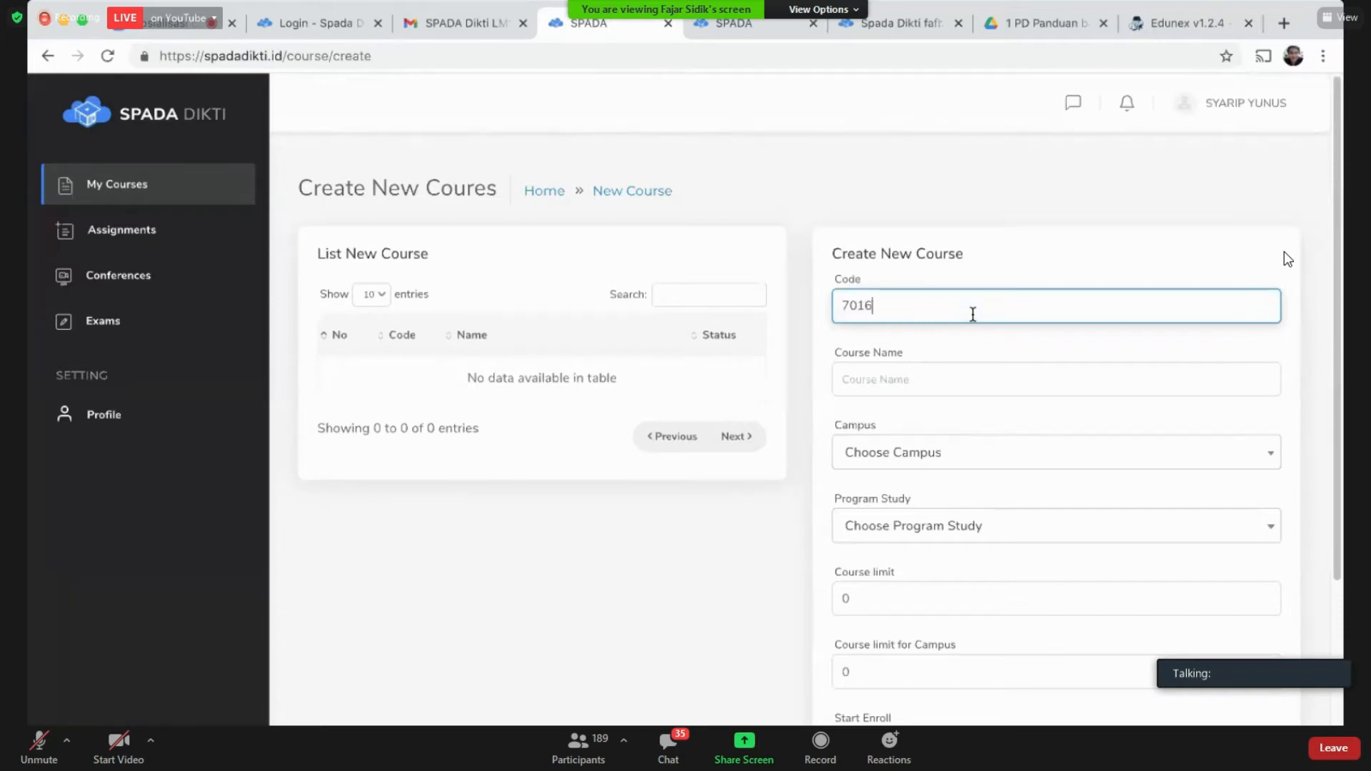
type("66")
key("ctrl+a")
Step: Enter 'Sosialisasi Spada Dikti' as the course name
left_click(972, 314)
key("Tab")
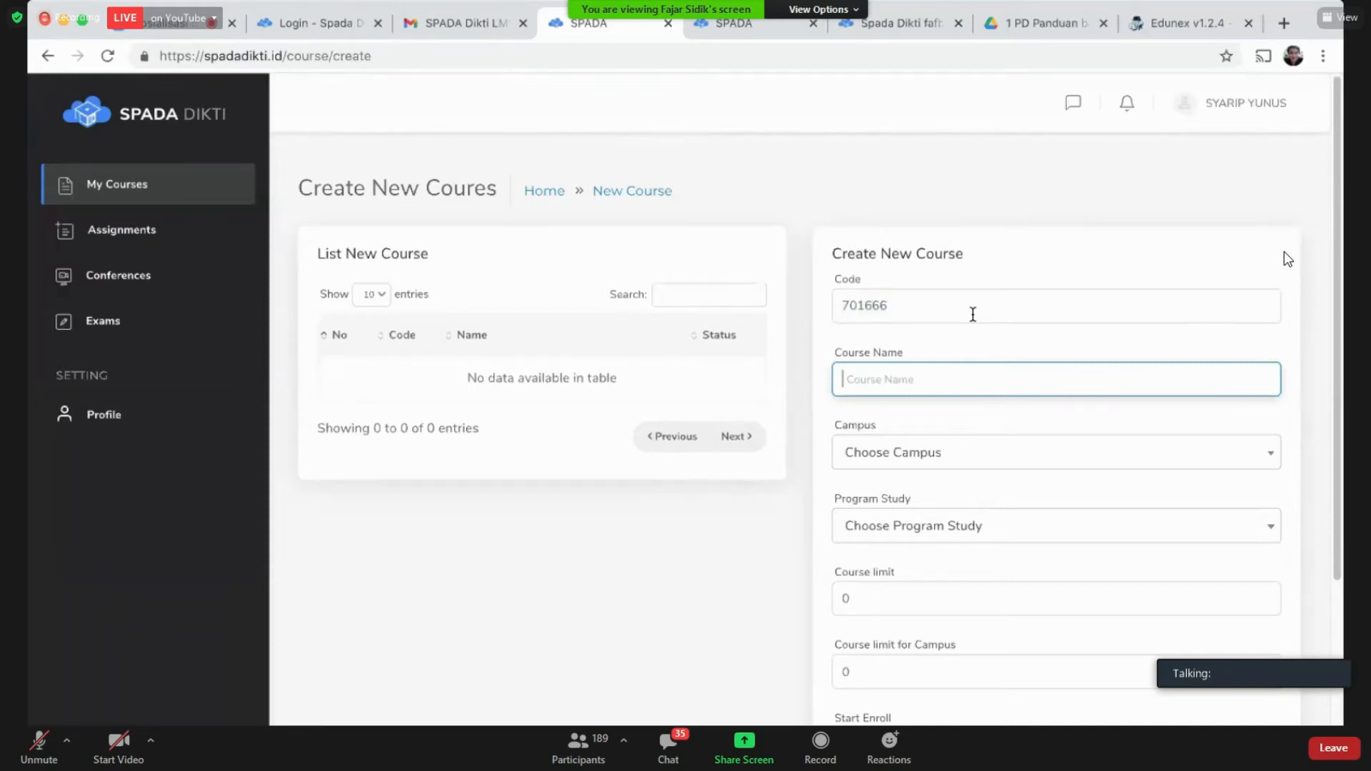
type("Sosialisasi Spada ")
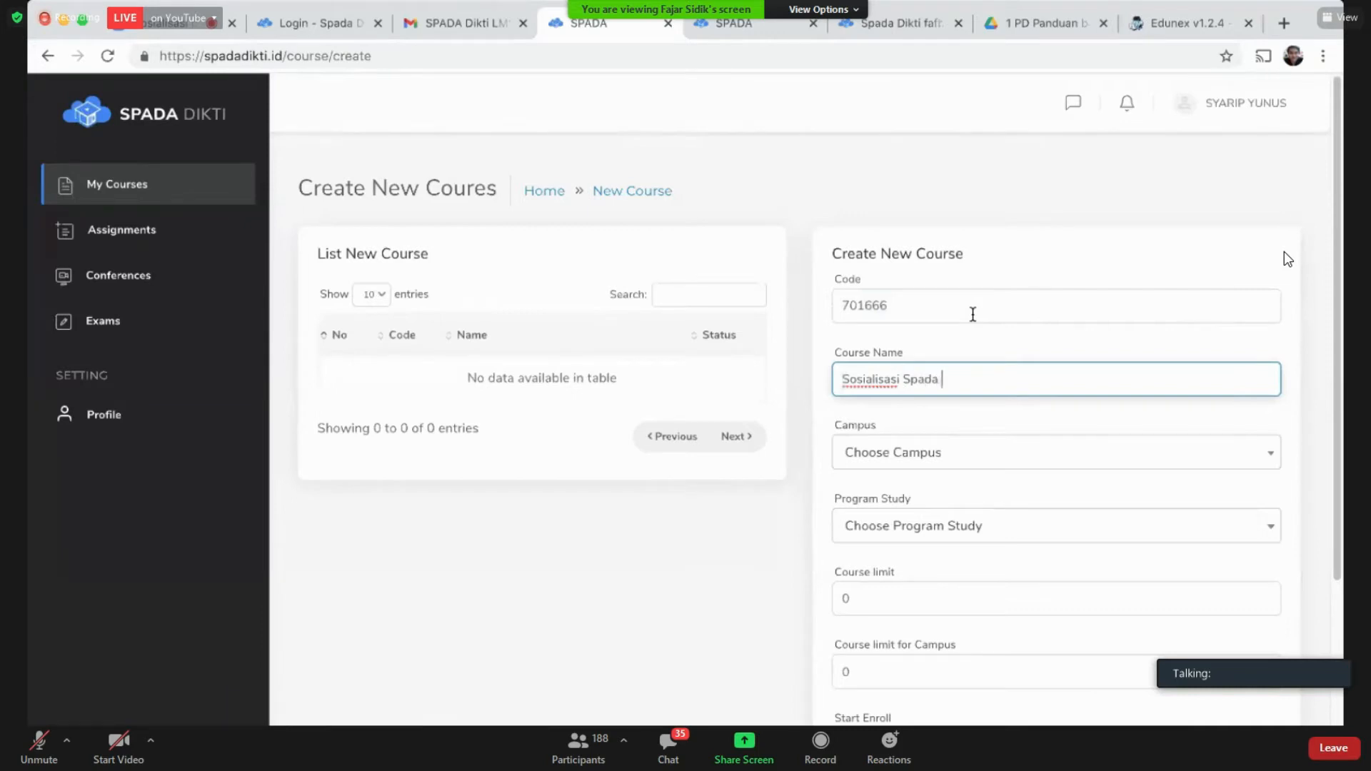
type("Dikti")
key("Tab")
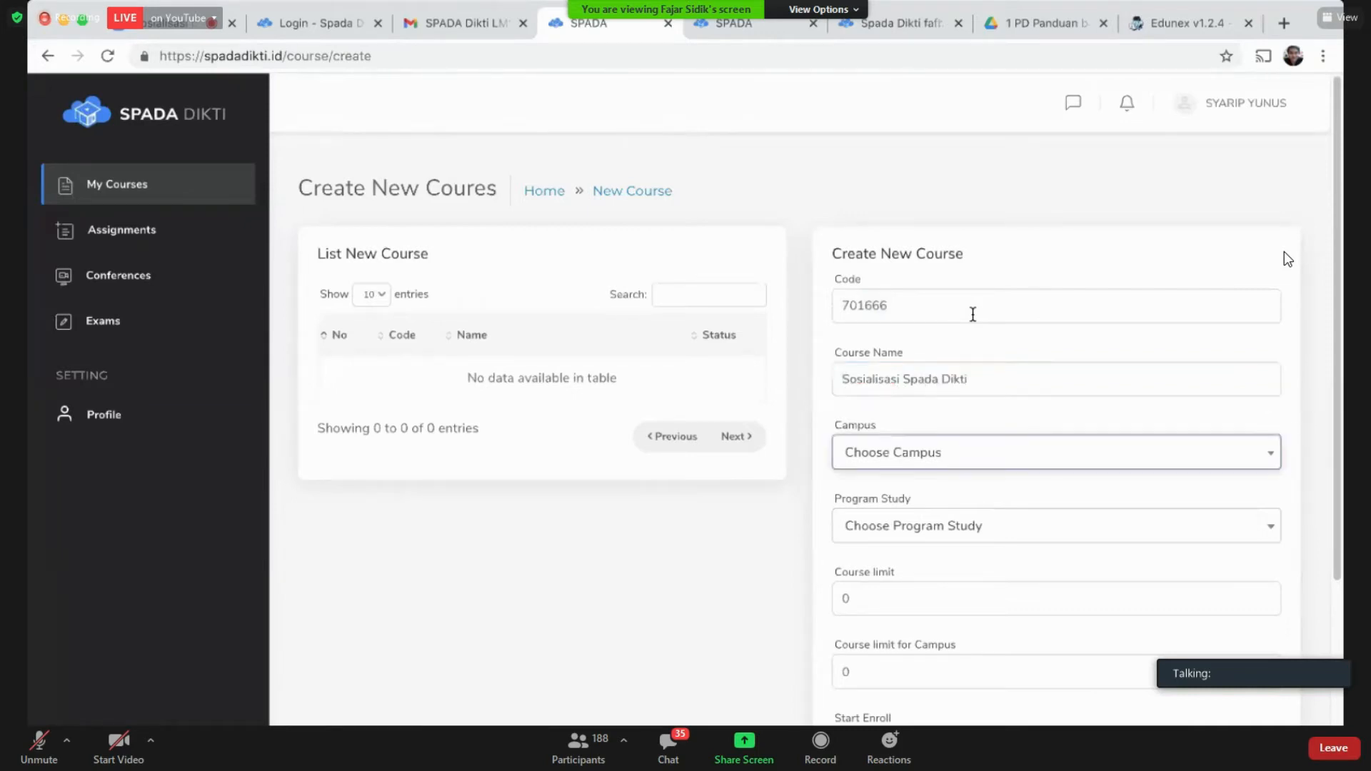
Step: Set the campus to Institut Teknologi Bandung by searching 'ins'
left_click(1116, 453)
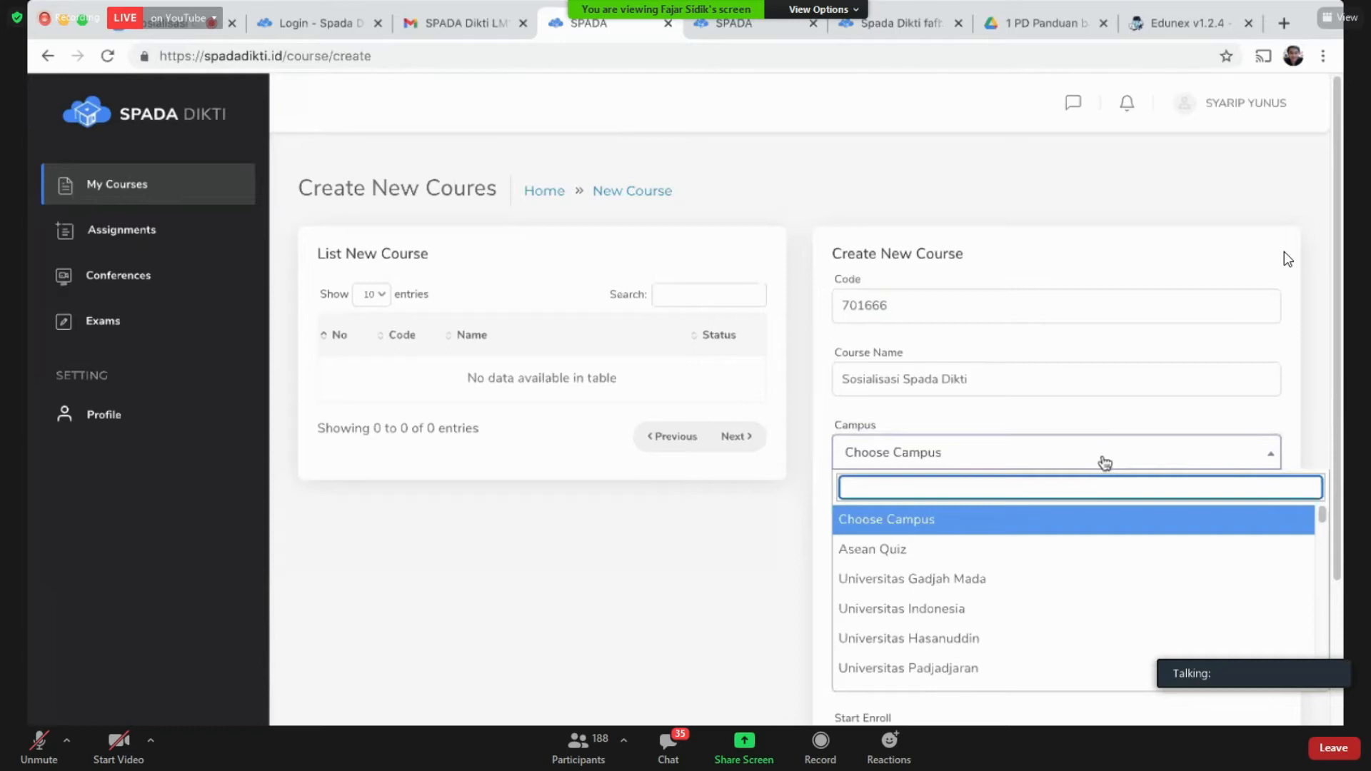
type("ins")
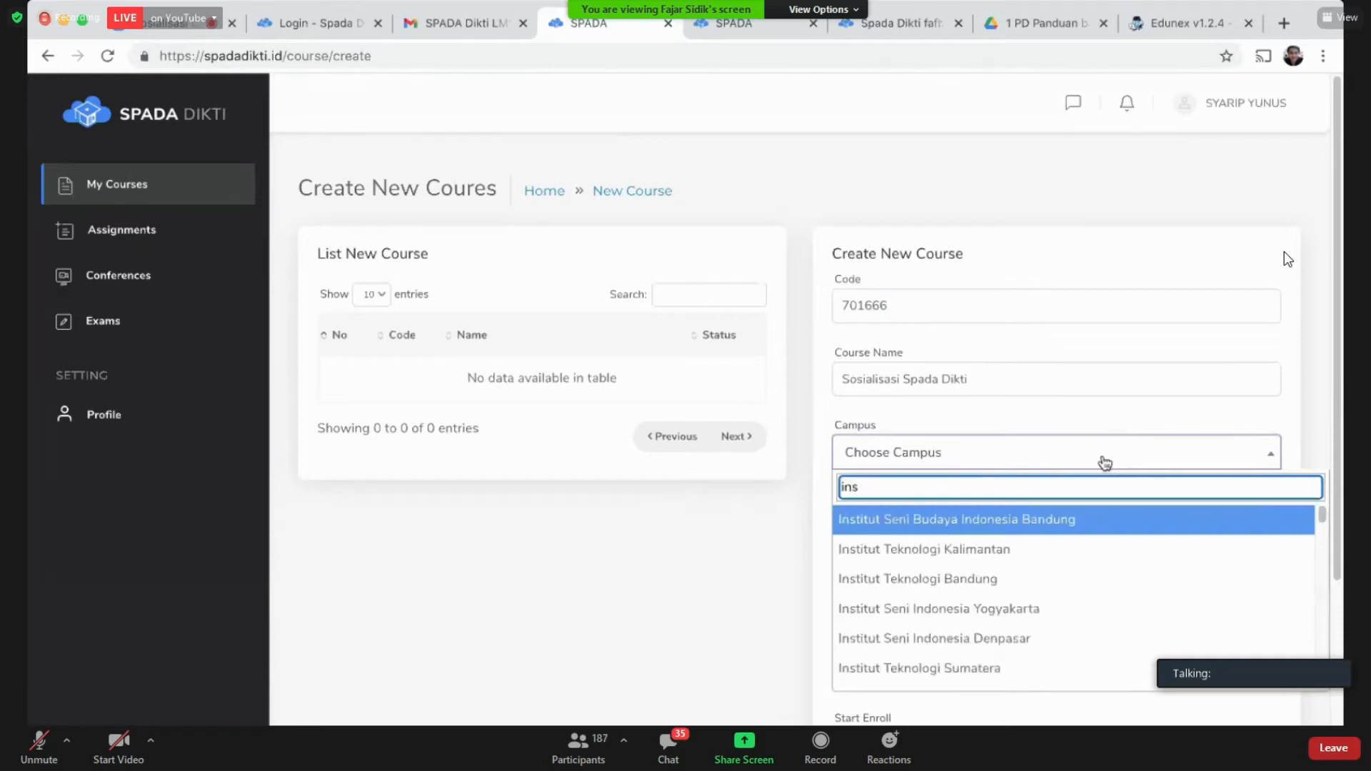
left_click(927, 579)
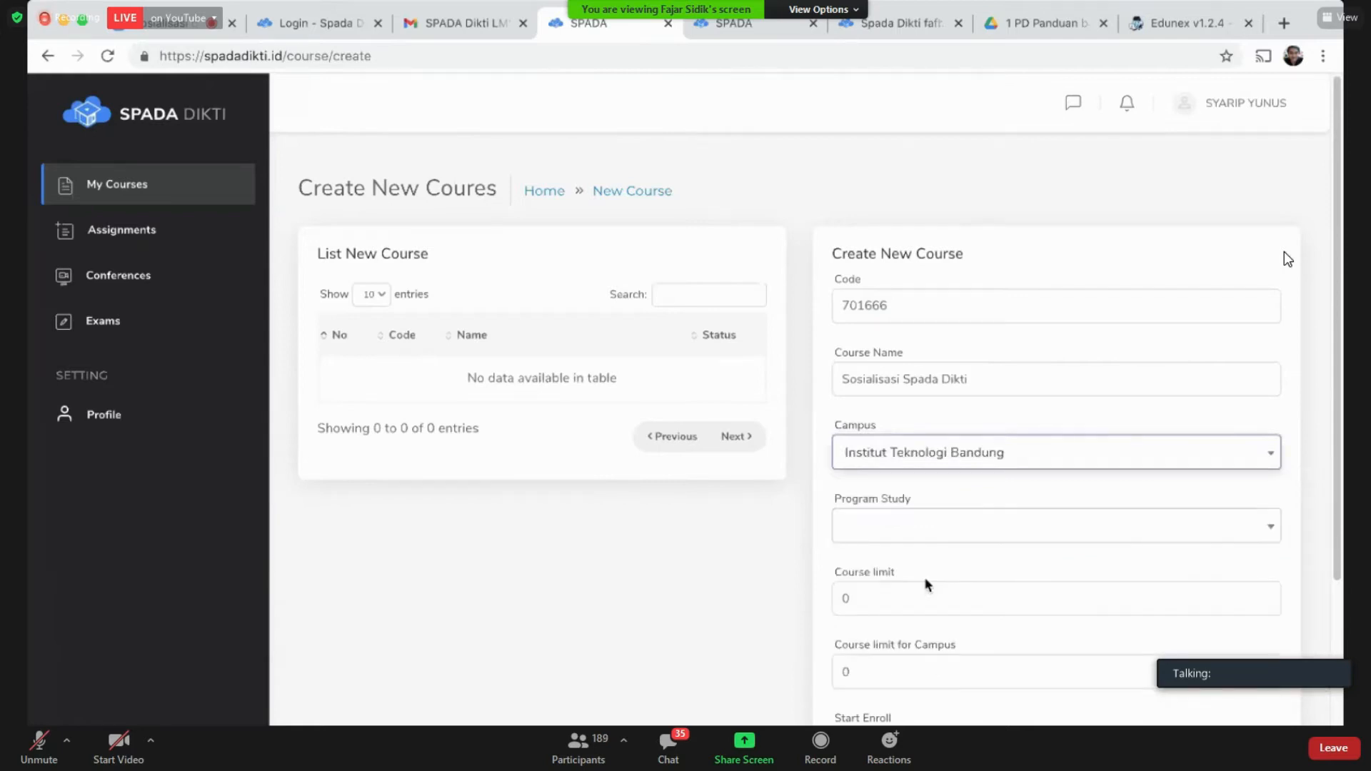
Step: Set the study program to STEI, replacing an accidental S3 - Teknik Sipil pick
left_click(912, 534)
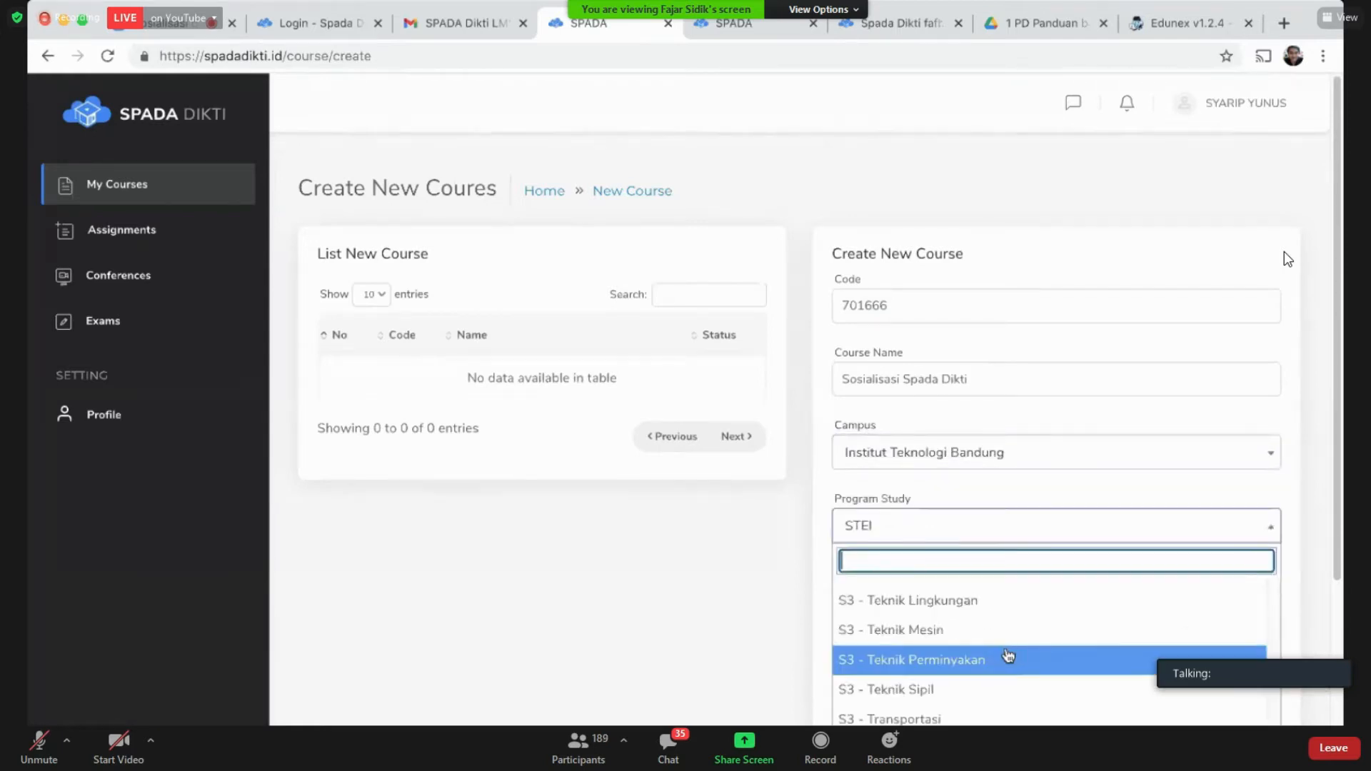
left_click(1011, 689)
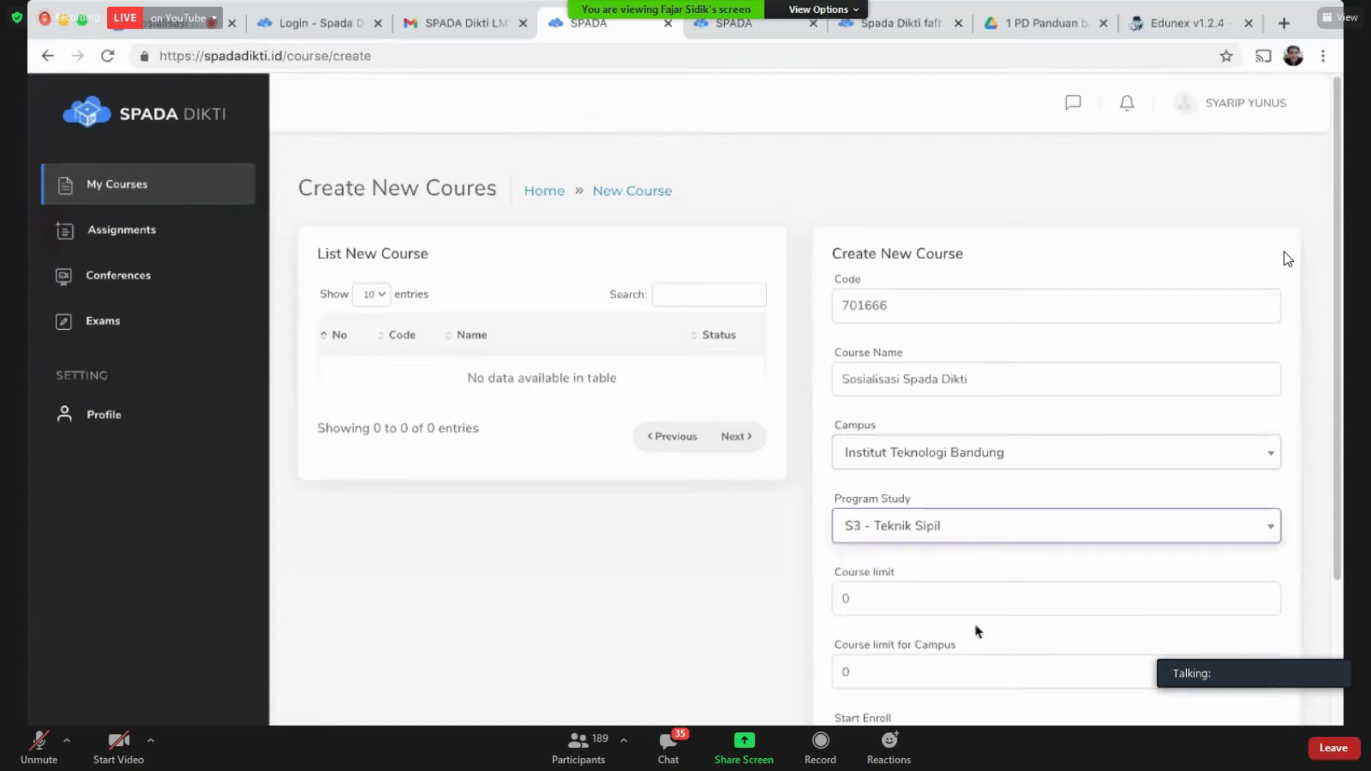
scroll(1143, 582, "down", 2)
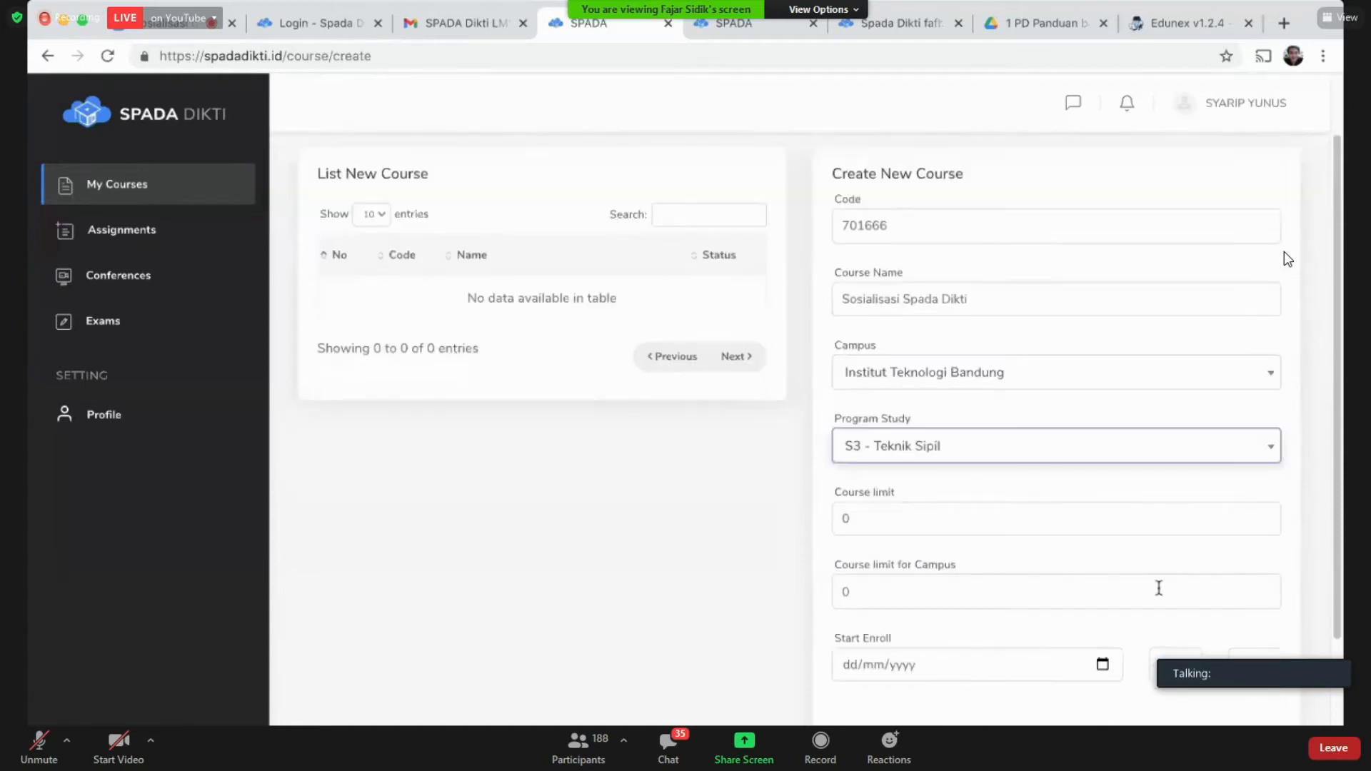
left_click(957, 365)
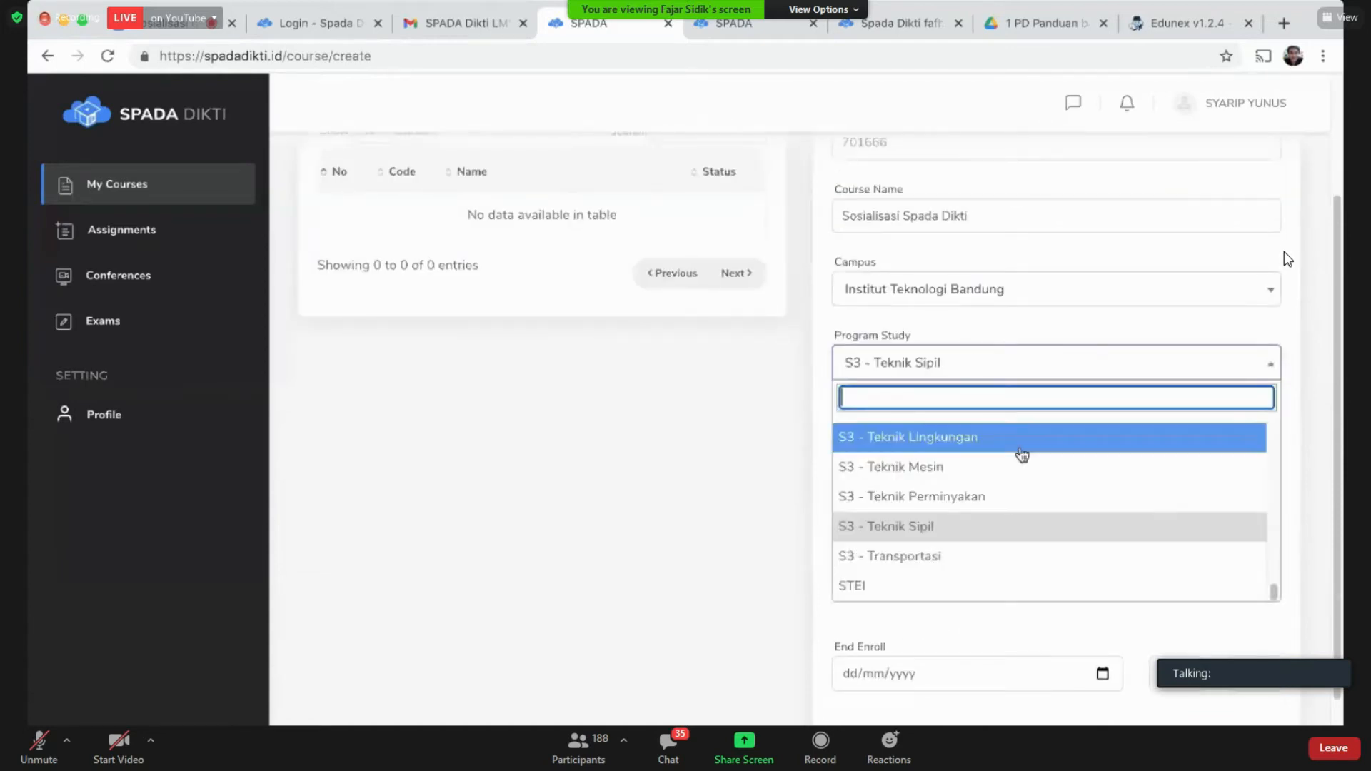
left_click(1034, 586)
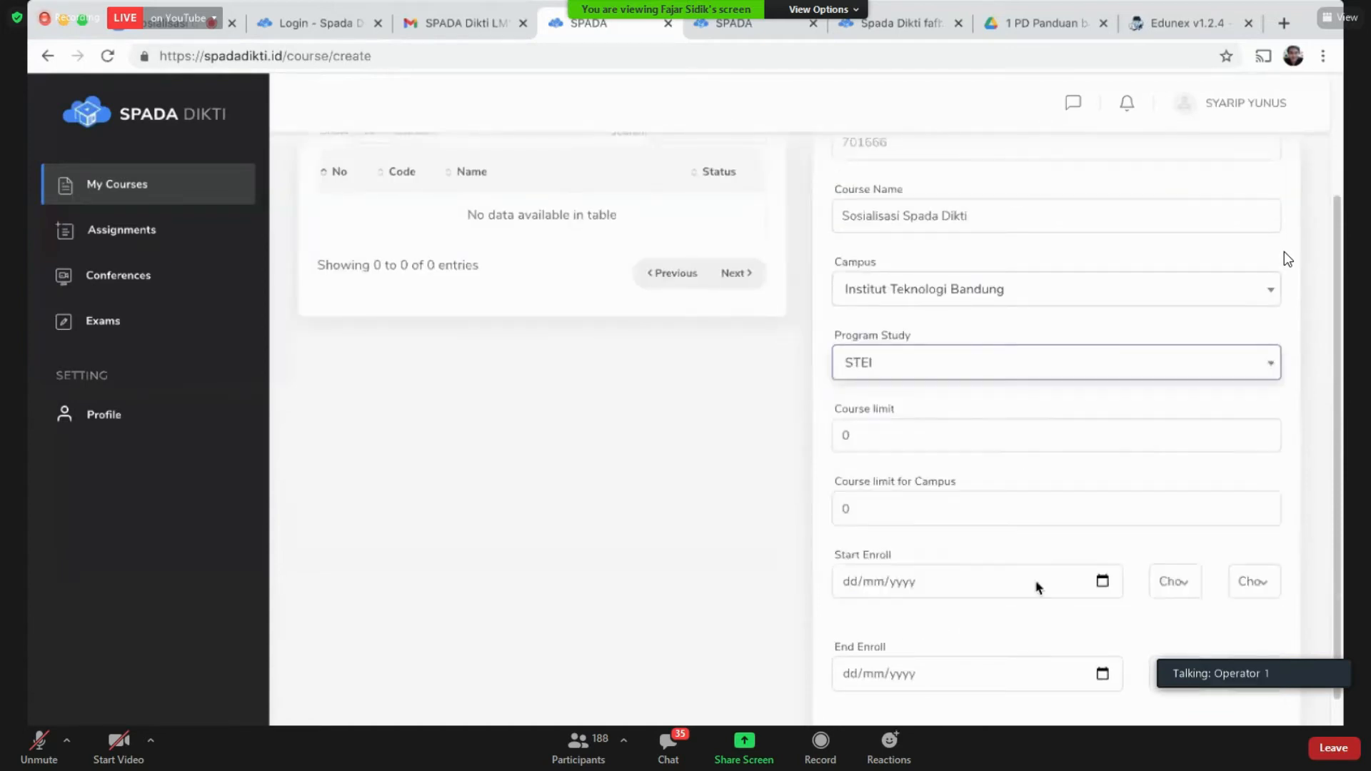
left_click(913, 440)
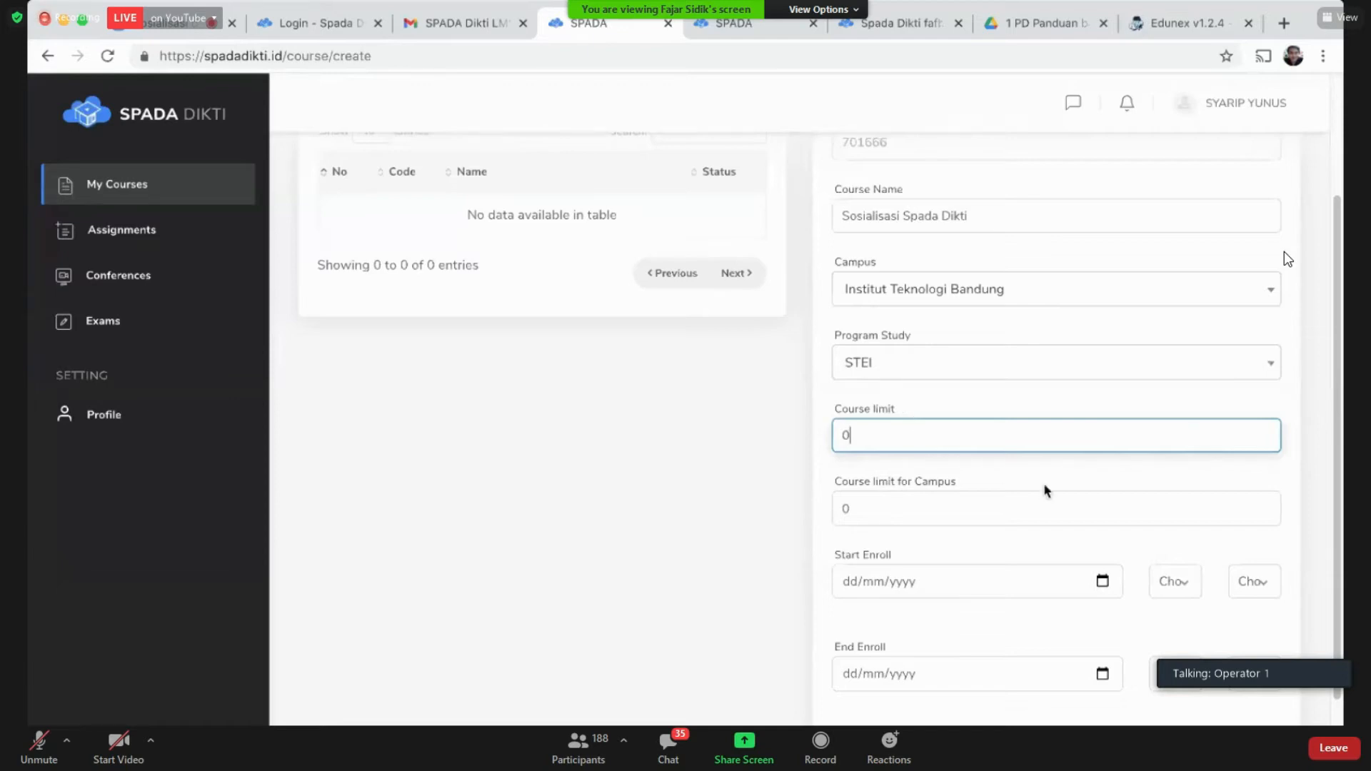
Step: Set the overall Course limit to 0 after briefly trying 100
left_click(902, 510)
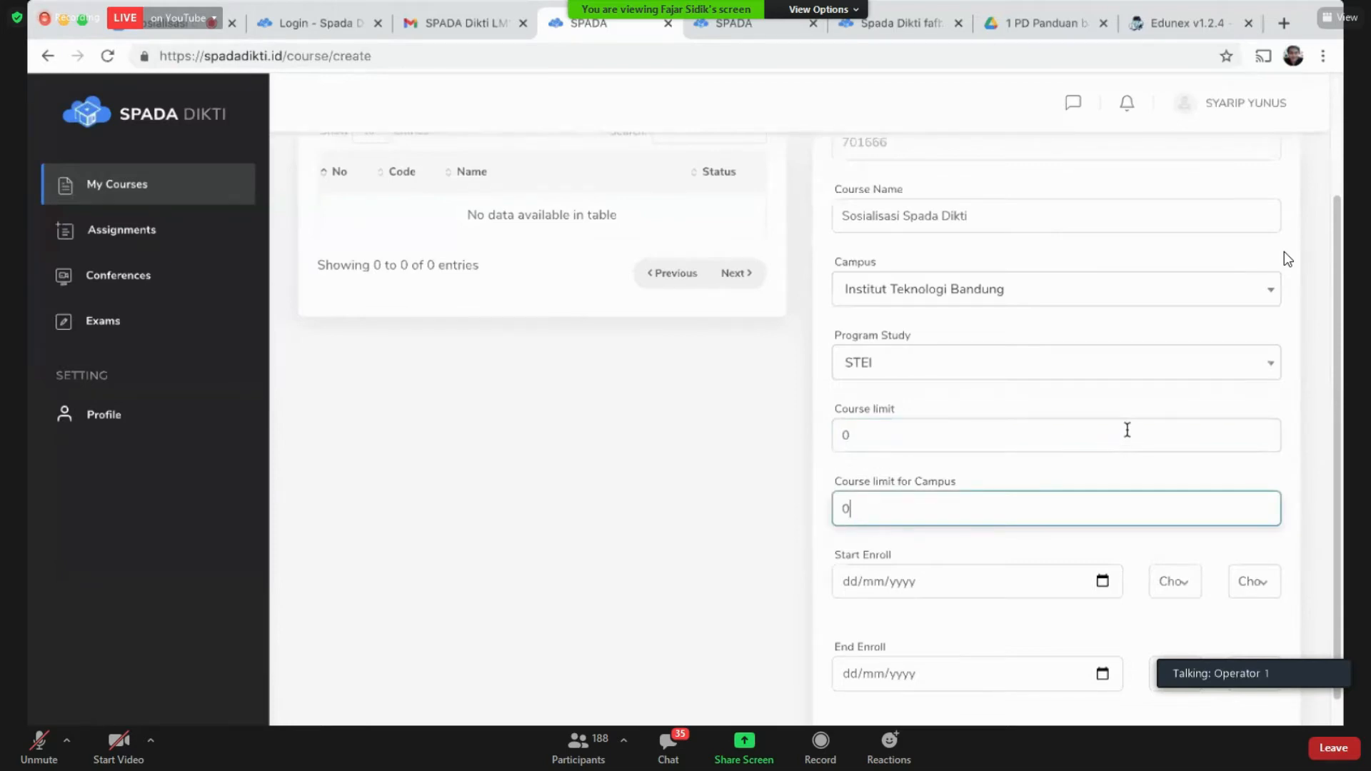
scroll(951, 489, "down", 4)
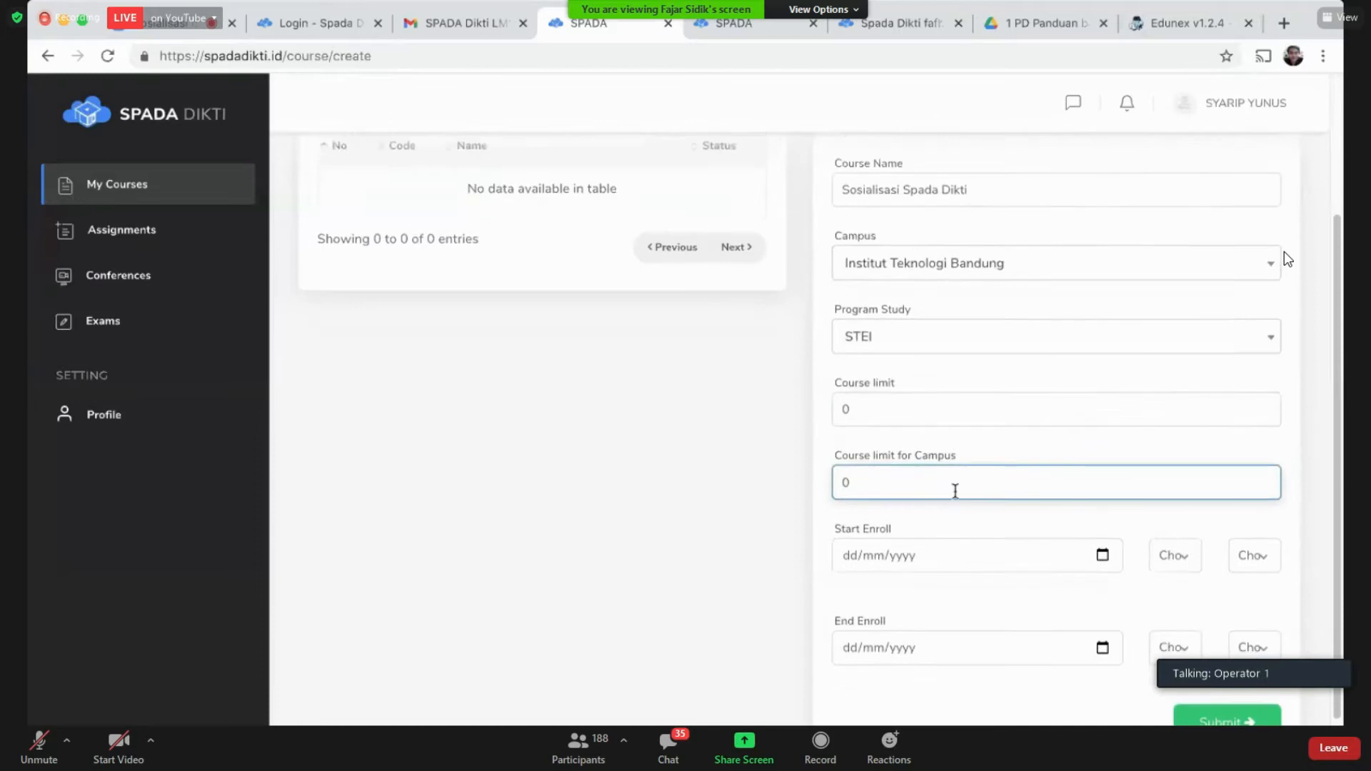
scroll(946, 490, "up", 3)
left_click(937, 416)
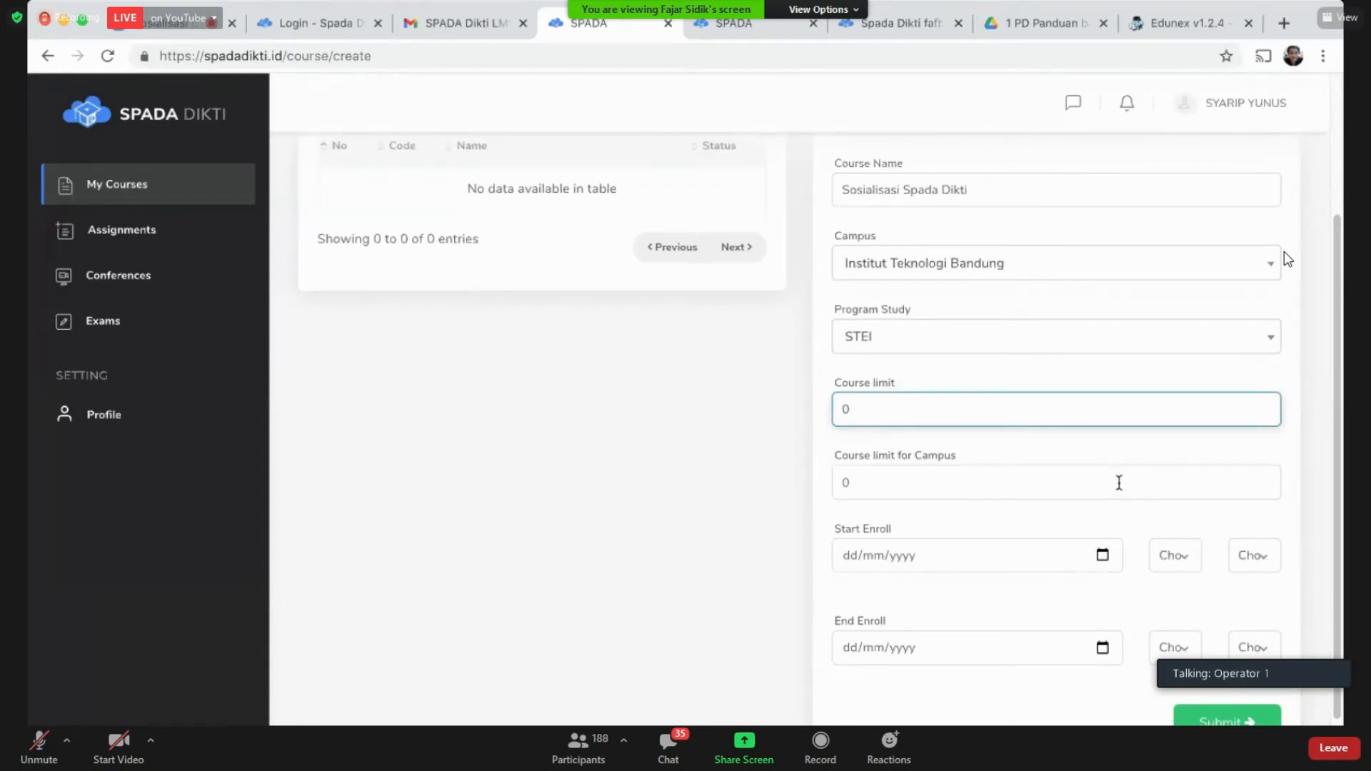
key("BackSpace")
type("100")
key("BackSpace")
key("BackSpace")
key("BackSpace")
type("0")
Step: Set Course limit for Campus to 0 after briefly trying 10
left_click(998, 476)
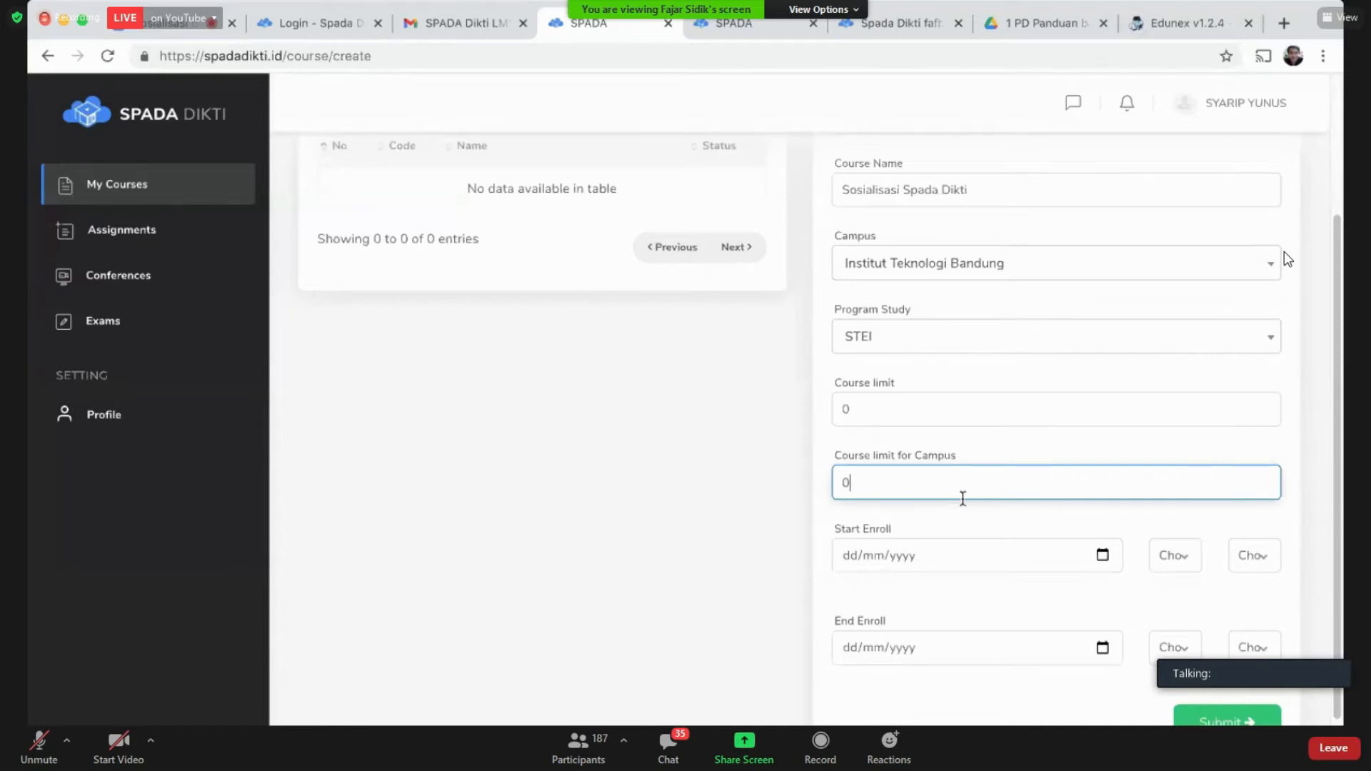
type("1")
type("0")
key("BackSpace")
key("BackSpace")
type("0")
left_click(852, 557)
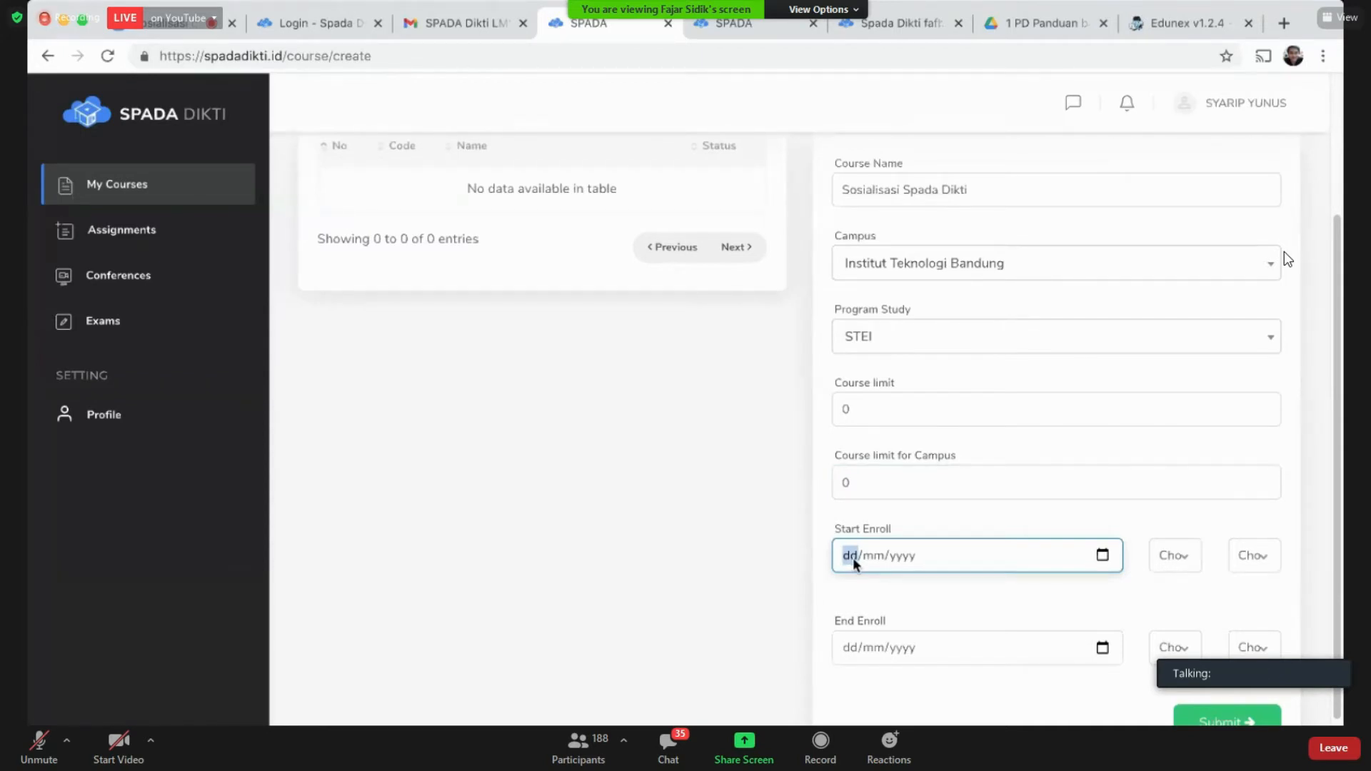
Step: Set Start Enroll to 08/04/2021 at hour 1, minute 0
type("08/04/2021")
left_click(1189, 561)
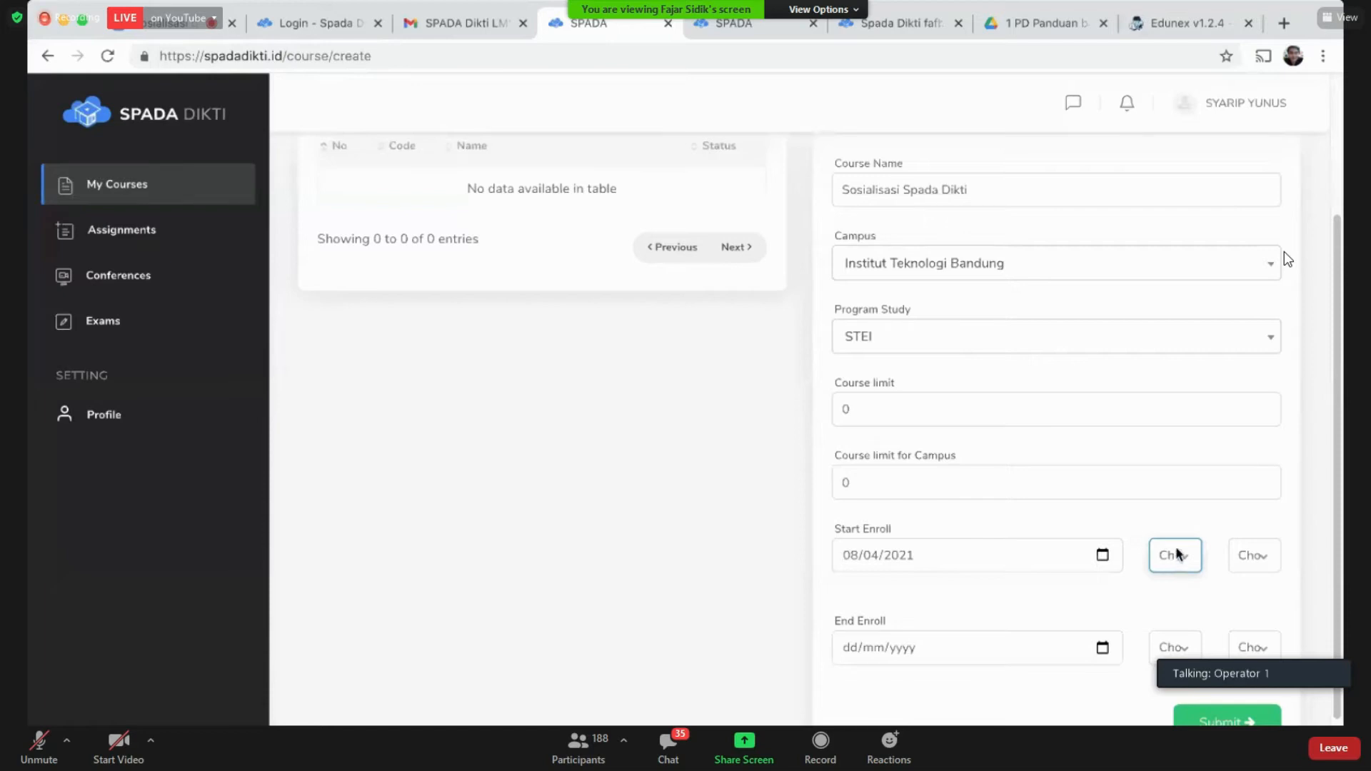
left_click(1177, 549)
left_click(1260, 560)
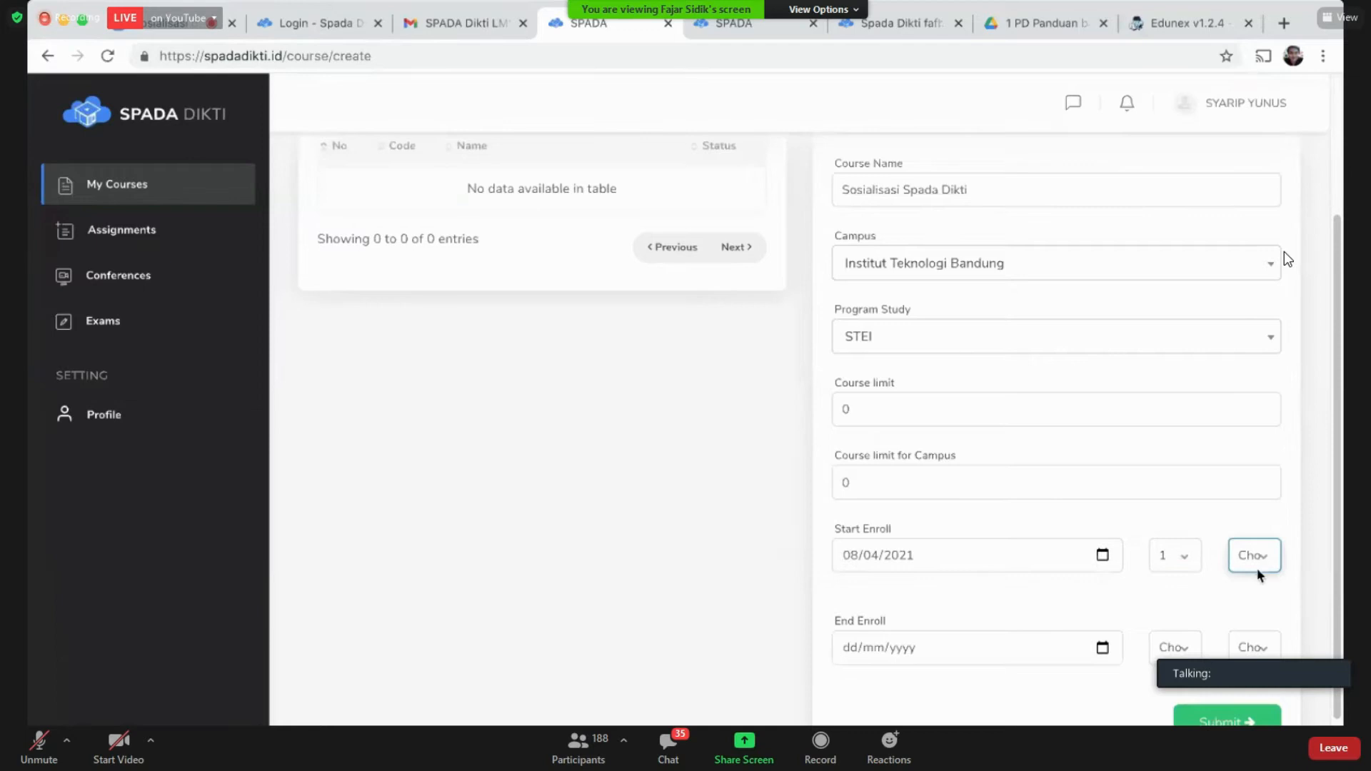
left_click(1152, 585)
Step: Set End Enroll to 20/04/2021 at hour 1, minute 0, and submit the course
left_click(970, 652)
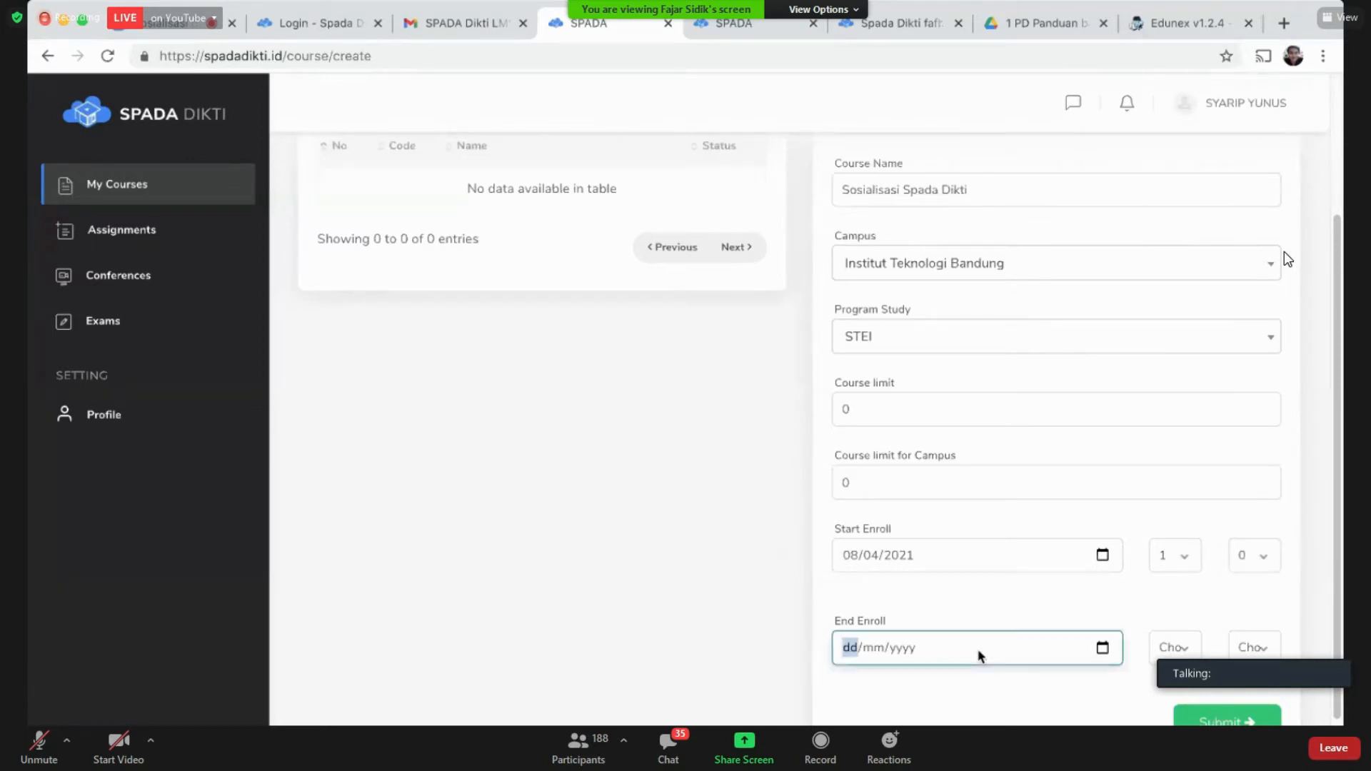
type("20/")
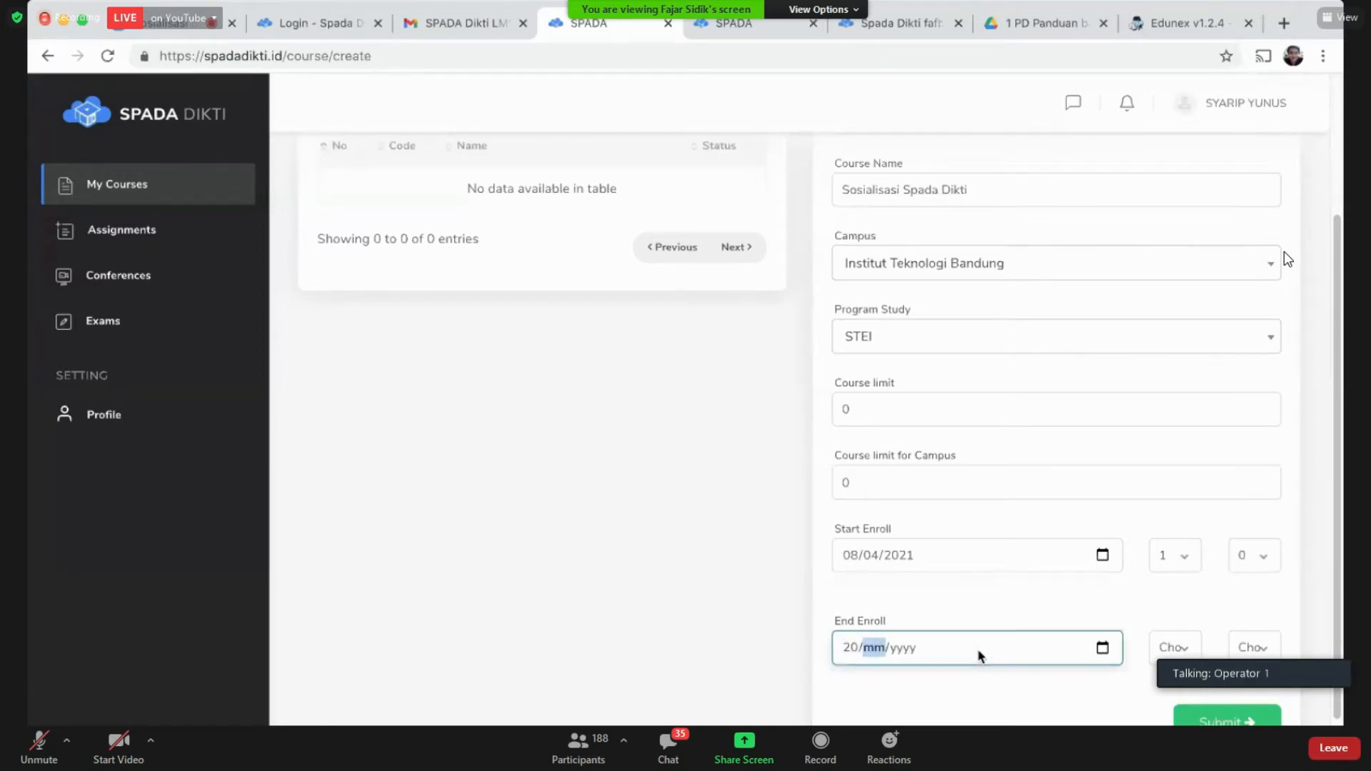
type("0")
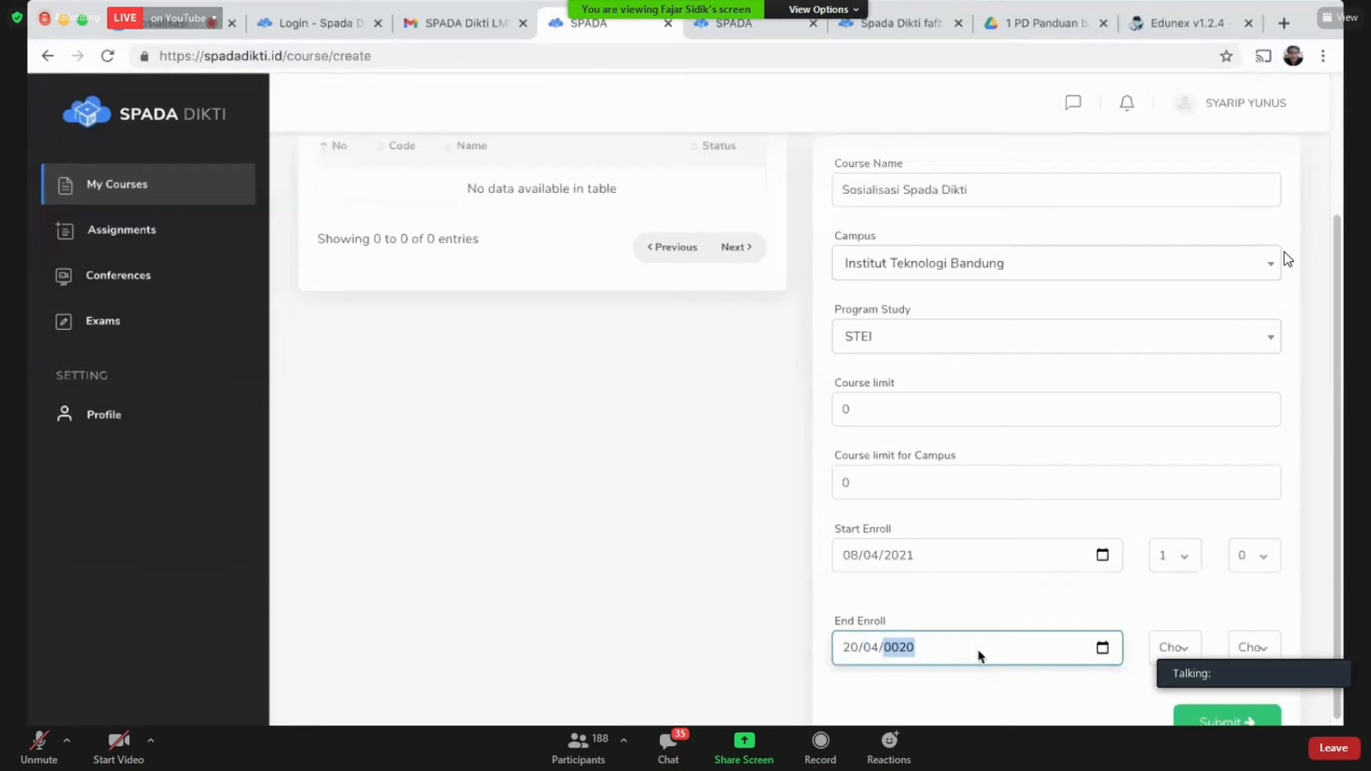
type("4/2021")
left_click(1185, 652)
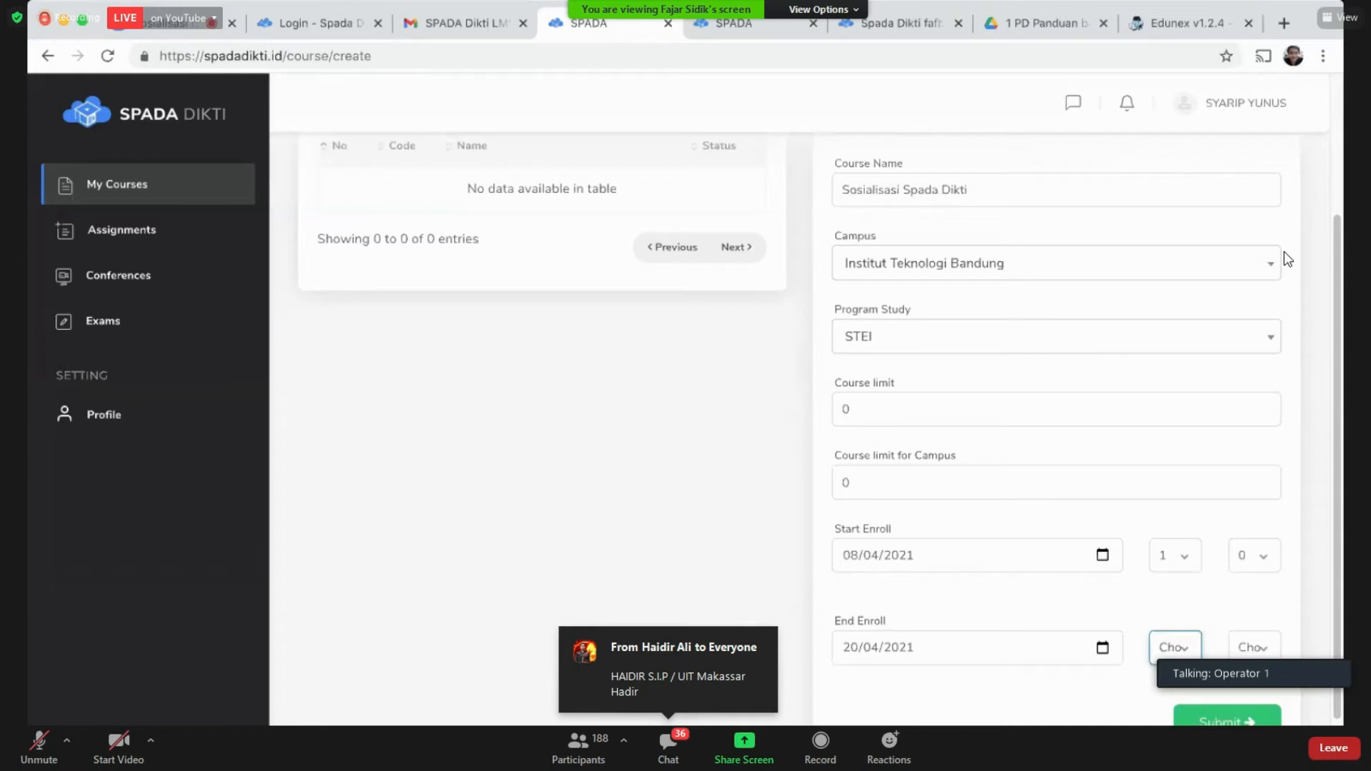
left_click(1179, 650)
left_click(1256, 650)
left_click(1139, 684)
scroll(1131, 684, "down", 2)
scroll(1122, 687, "up", 5)
scroll(1123, 692, "down", 3)
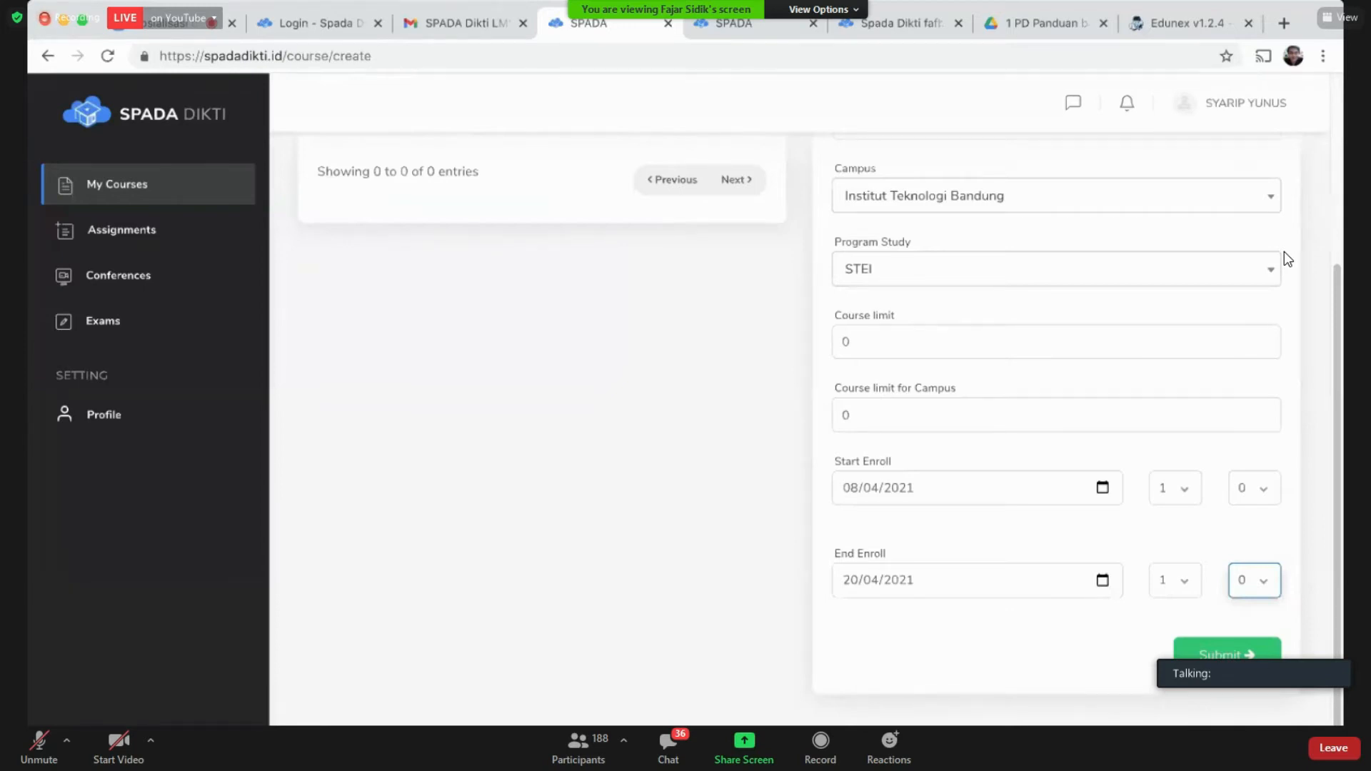
left_click(1226, 664)
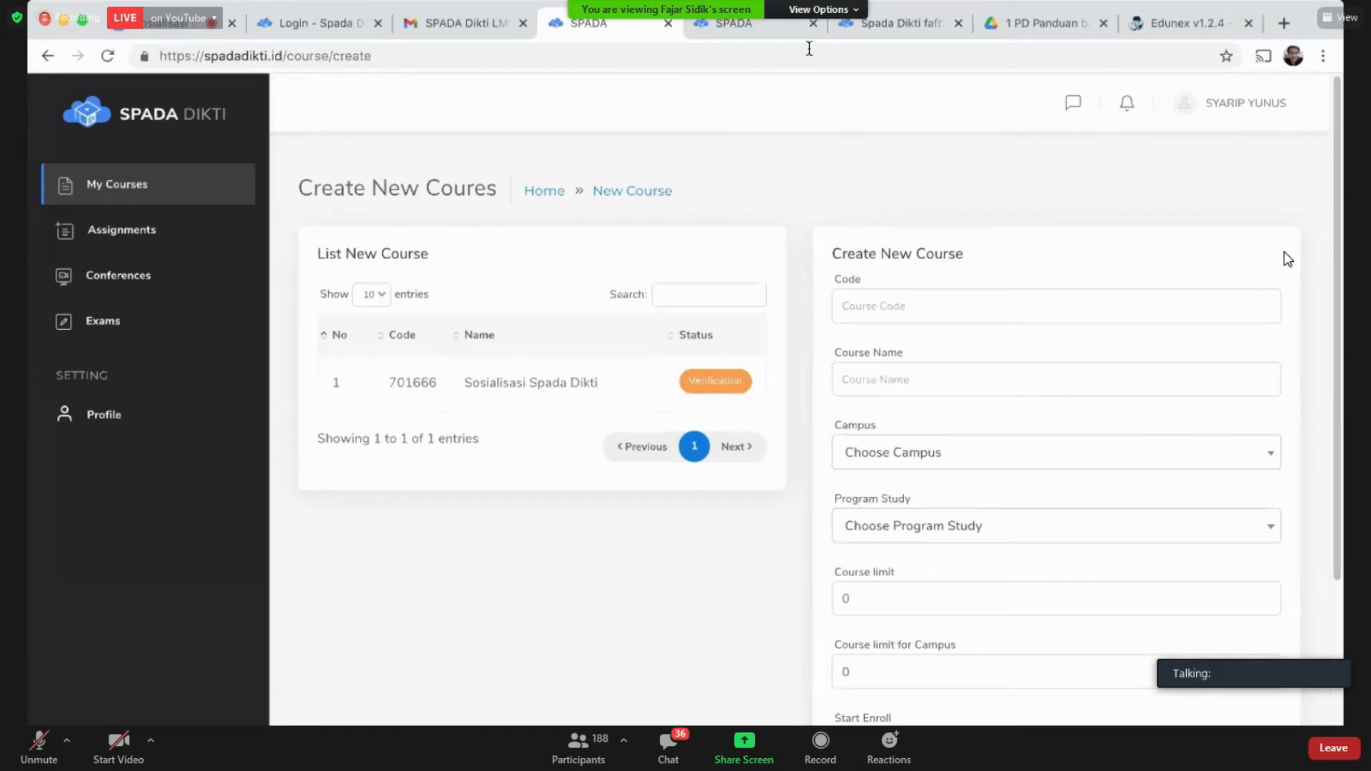
Step: Look through the open tabs: the Sistem Multimedia course, the login page and the Create New Course page
left_click(767, 29)
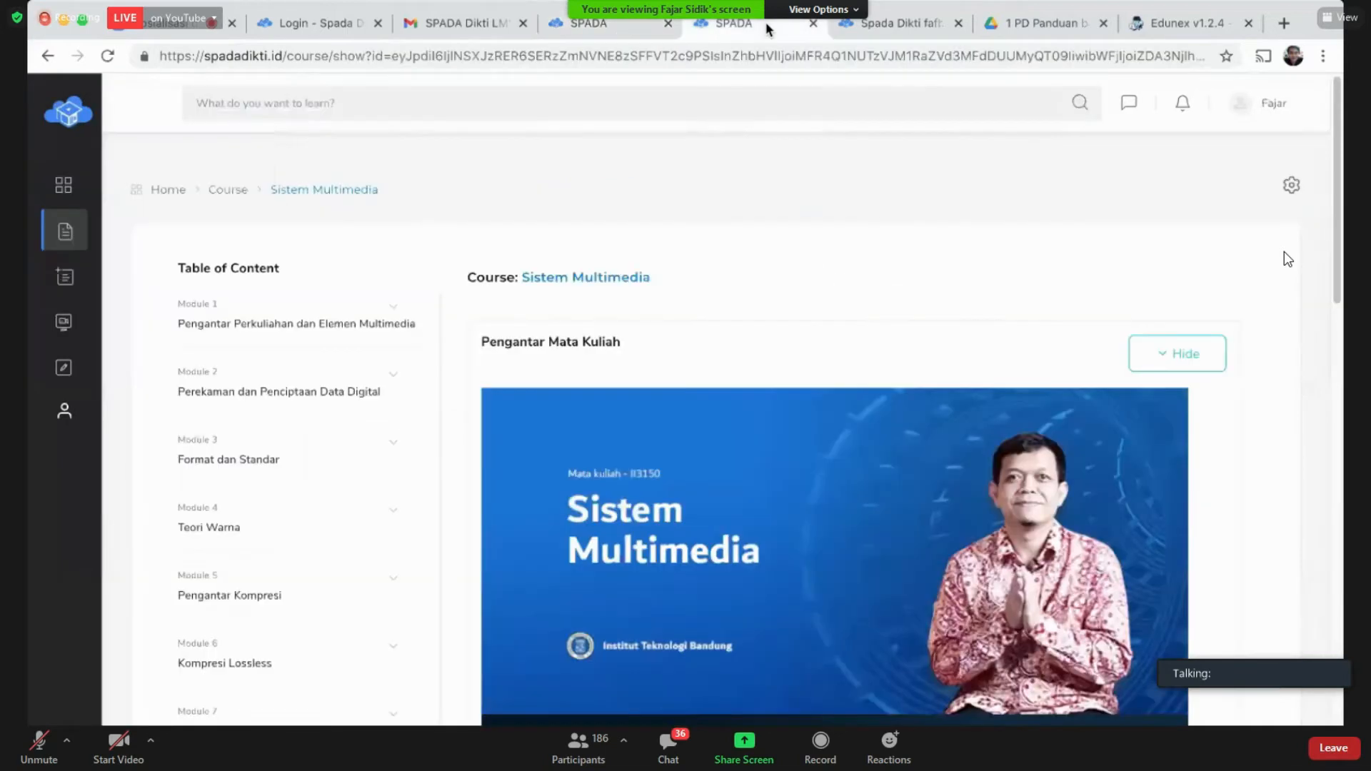
left_click(883, 22)
left_click(300, 23)
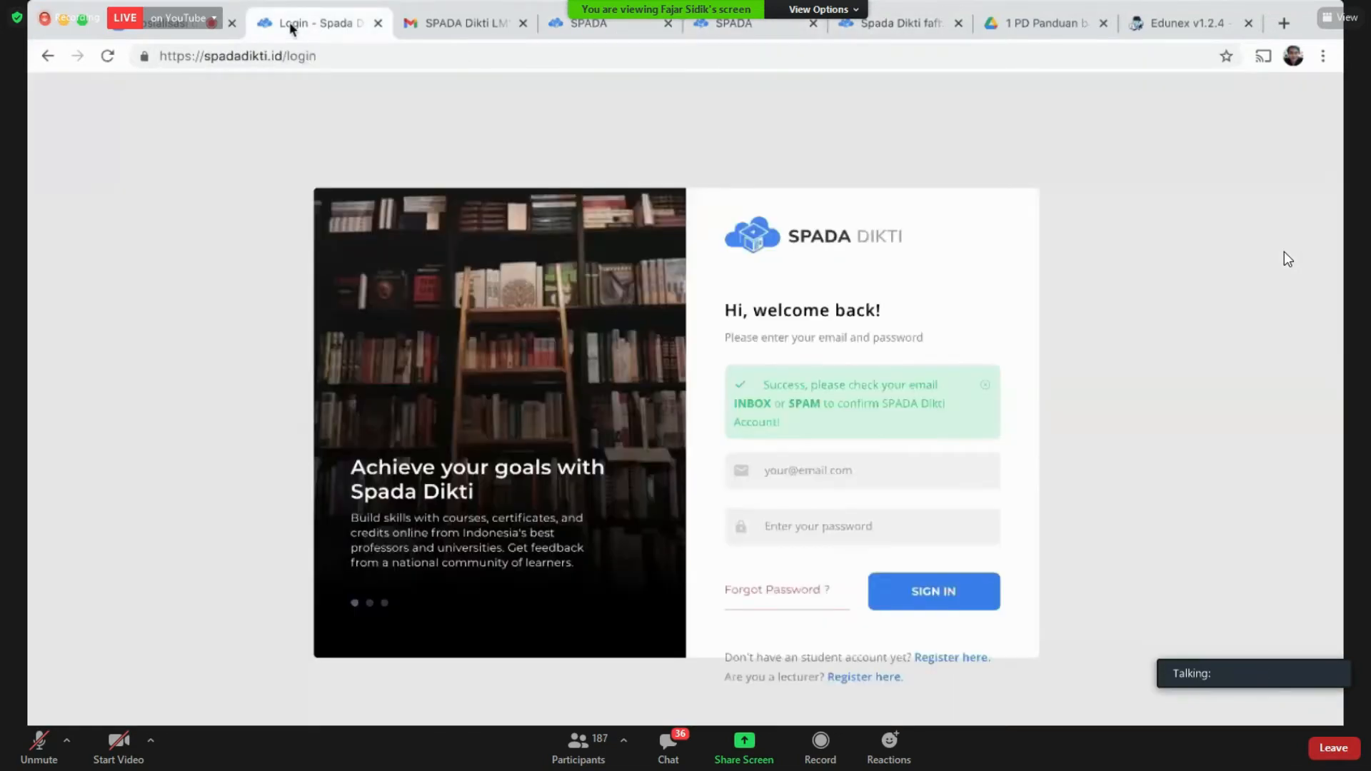
left_click(608, 29)
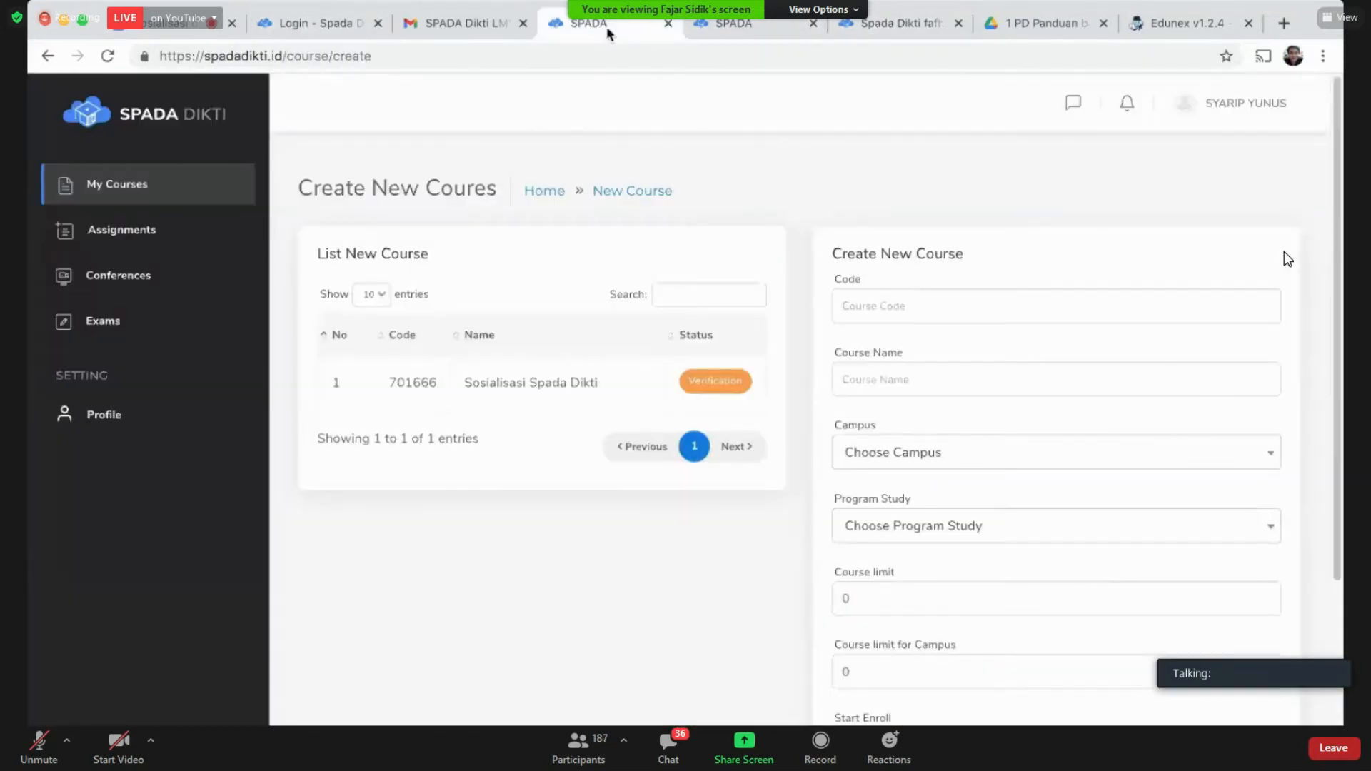
left_click(750, 27)
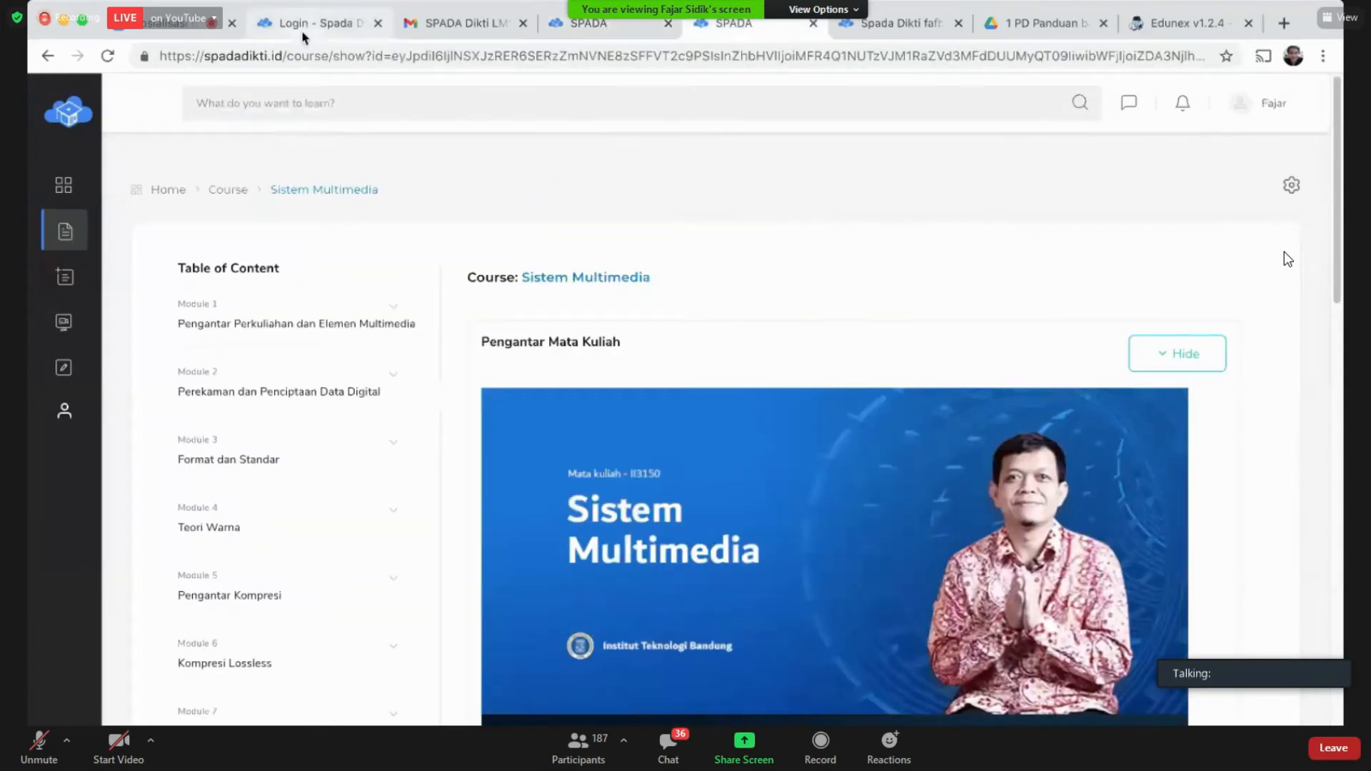
left_click(588, 24)
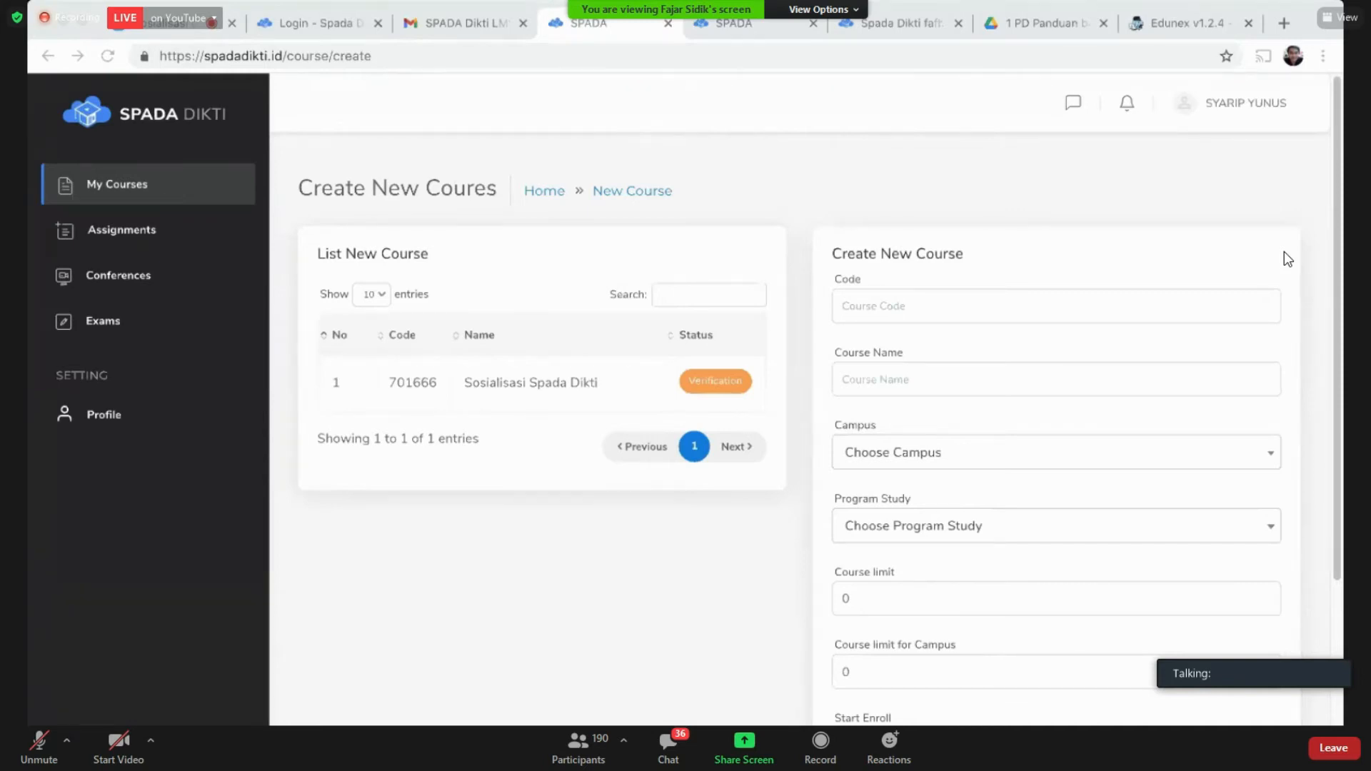
Step: Reload the course creation page, then go to My Courses to see the course catalogue
left_click(592, 214)
key("super+r")
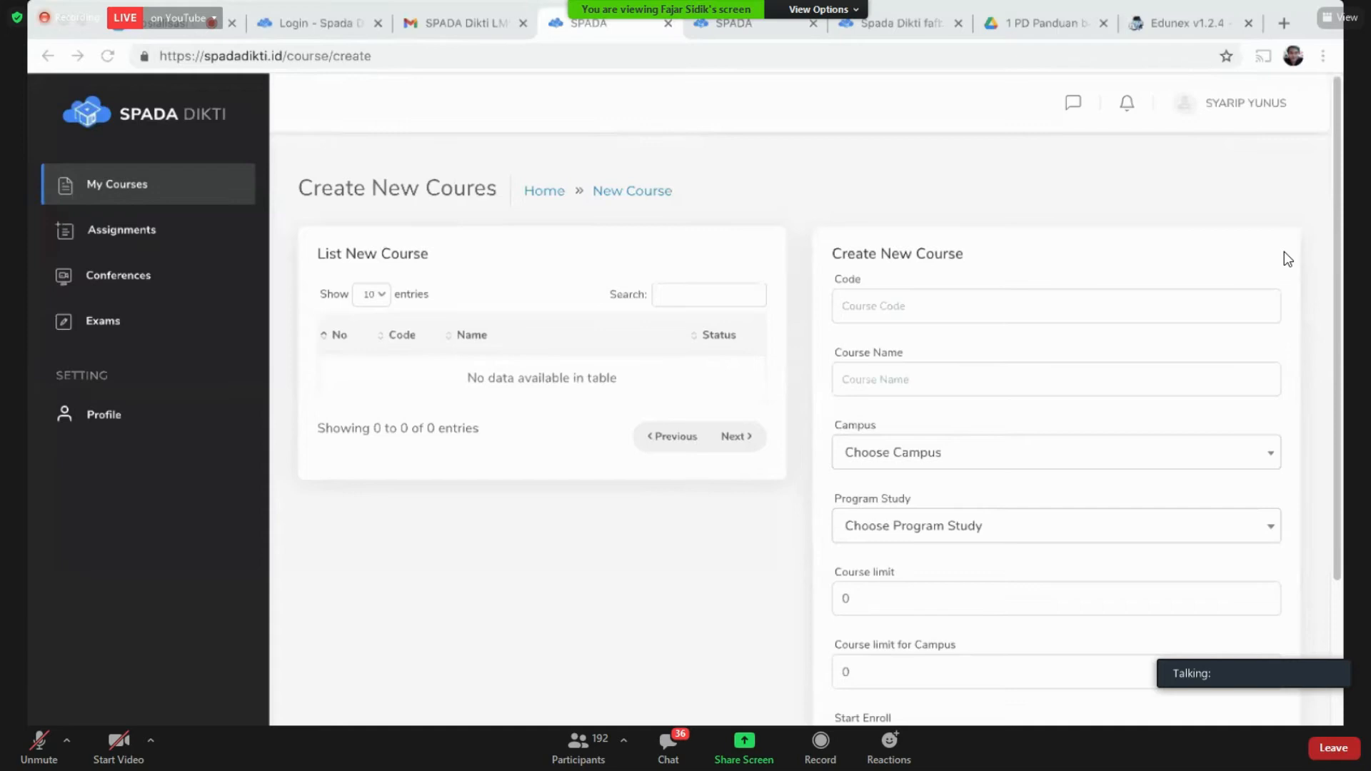
left_click(122, 206)
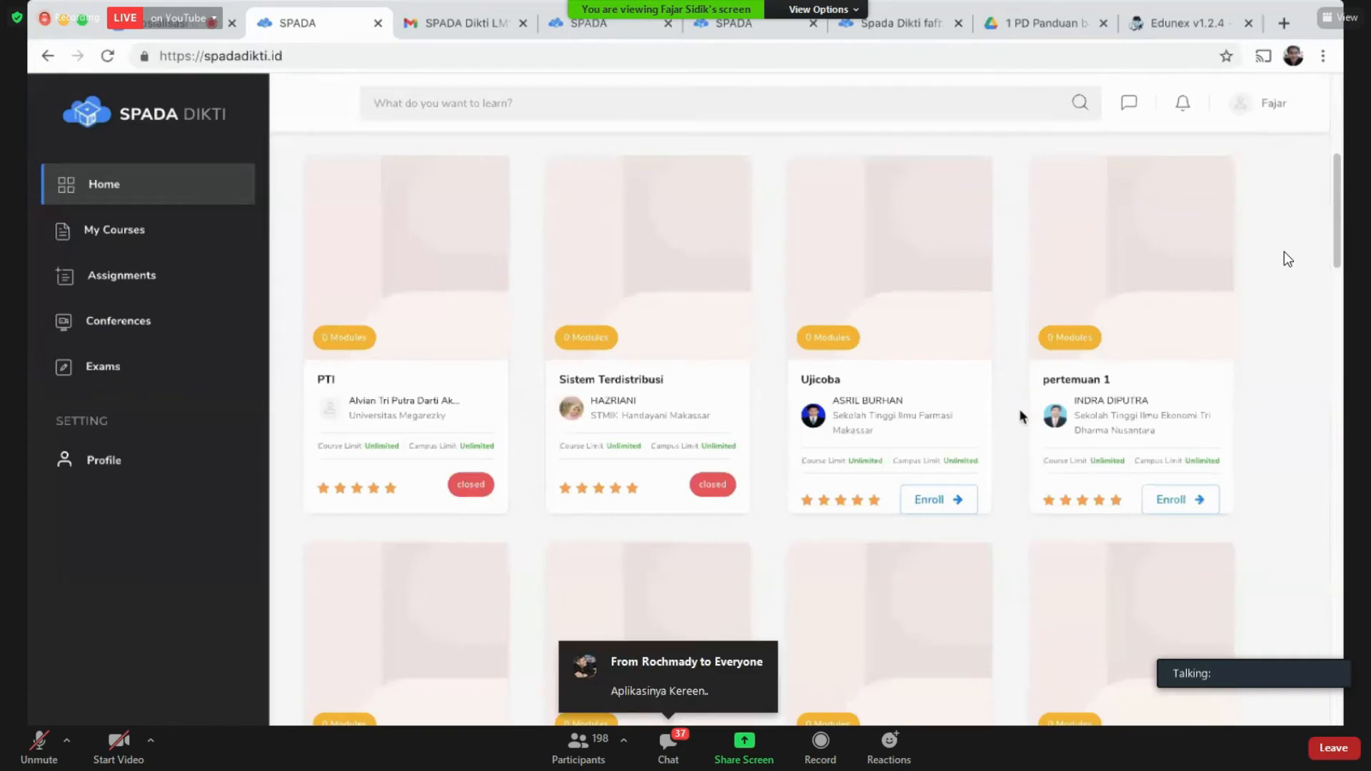
Step: Search the catalogue for 'multime', enroll in Sistem Multimedia, and scroll down to its course card
left_click(675, 104)
type("multime")
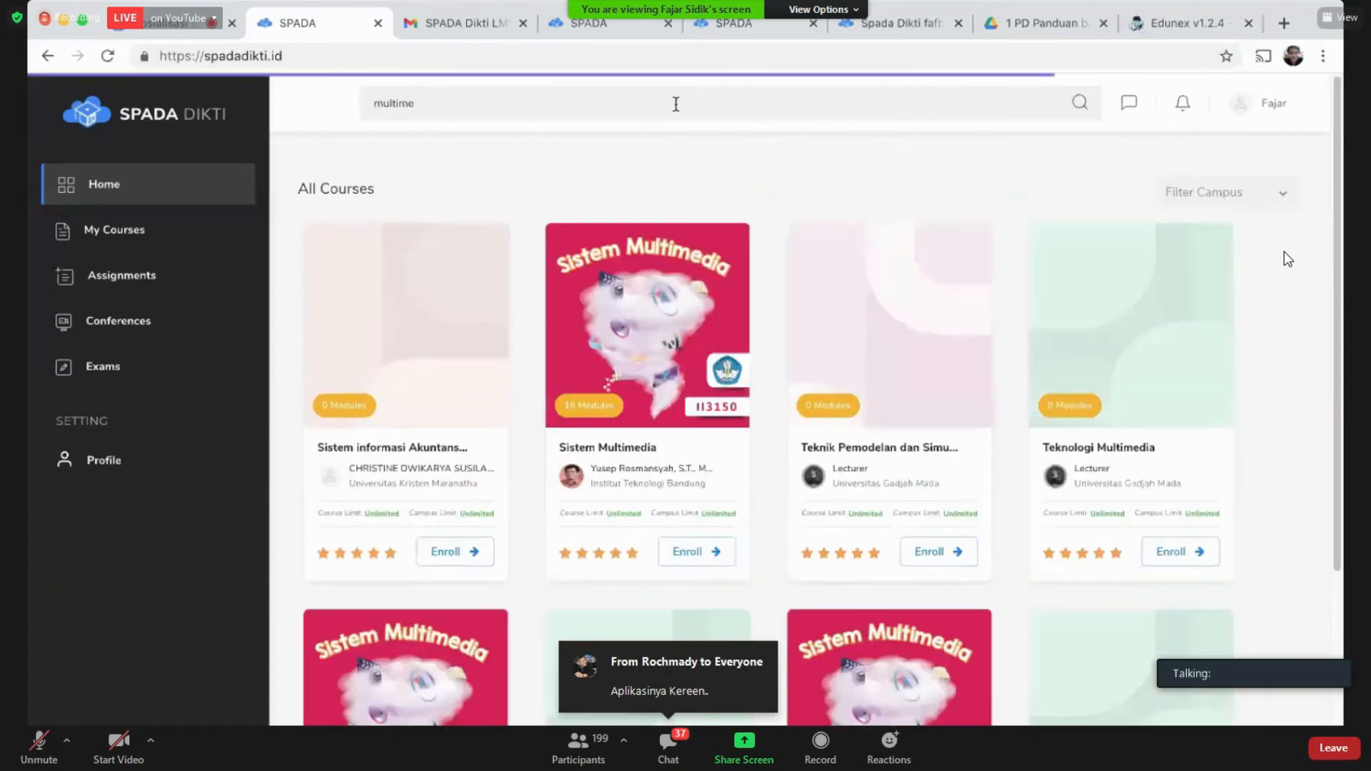
left_click(444, 553)
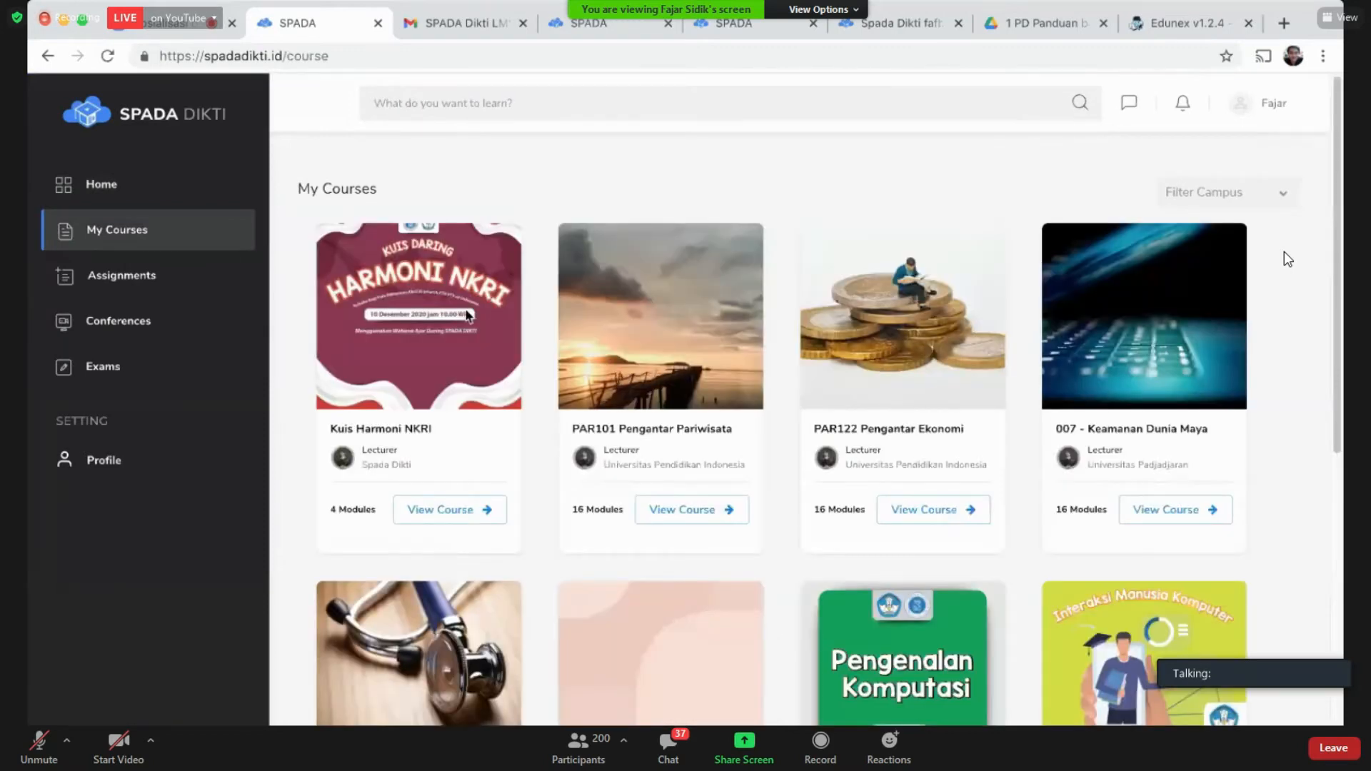
scroll(532, 277, "down", 1)
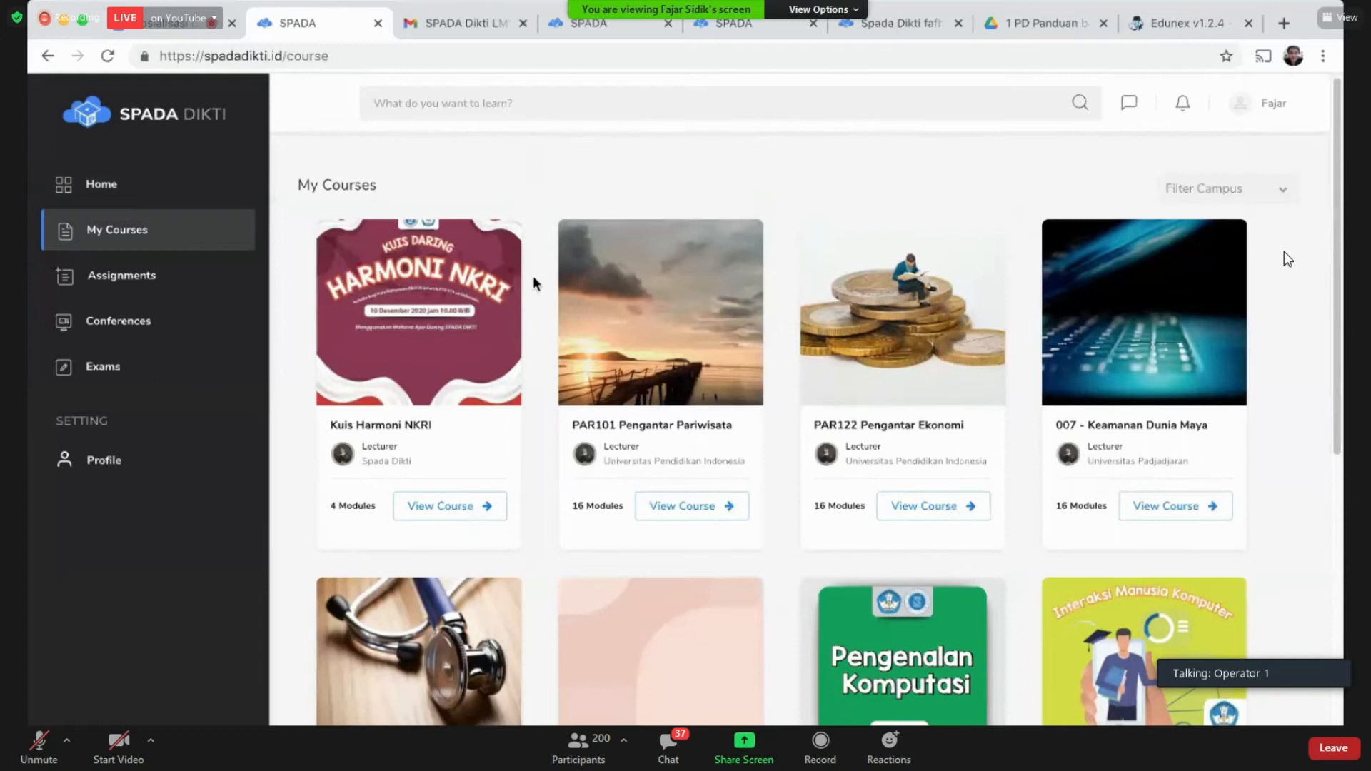
scroll(533, 277, "down", 3)
scroll(1288, 260, "down", 5)
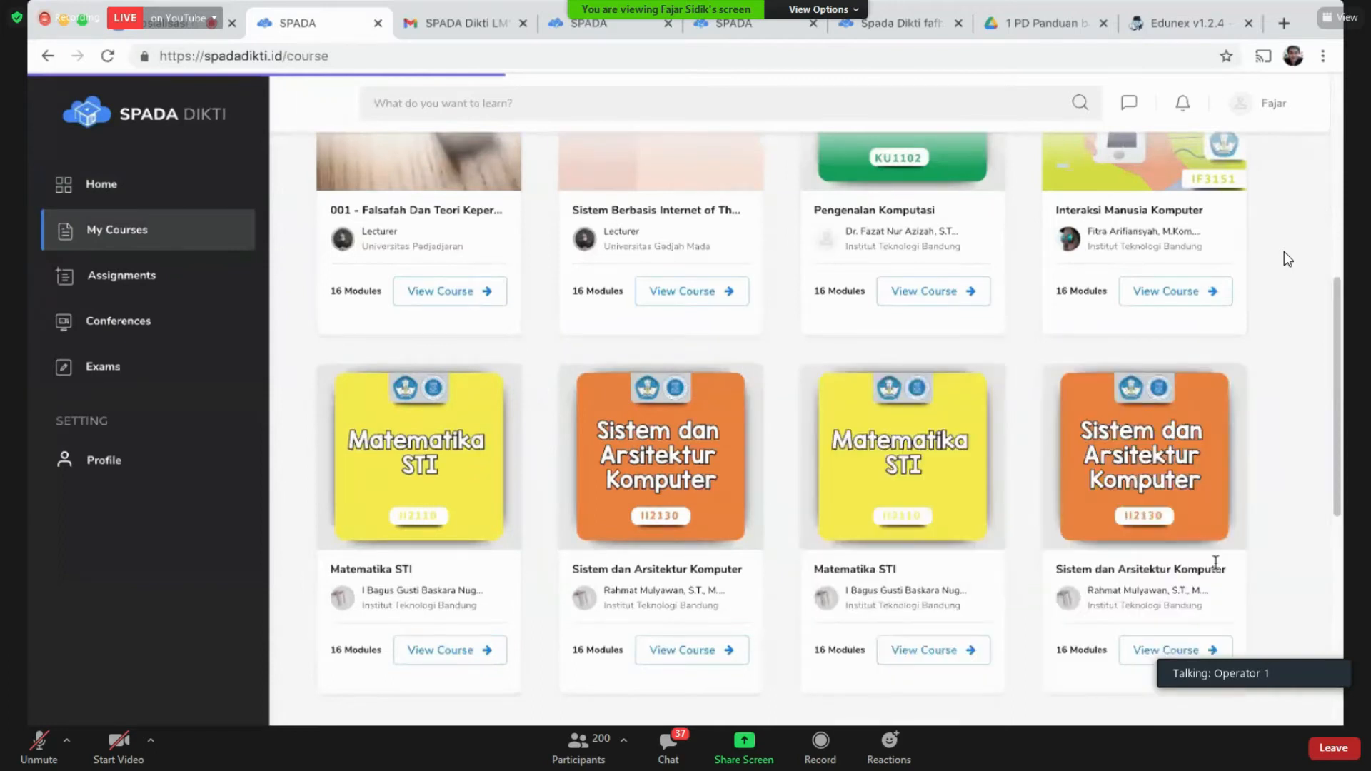
scroll(1288, 259, "down", 9)
scroll(451, 658, "down", 1)
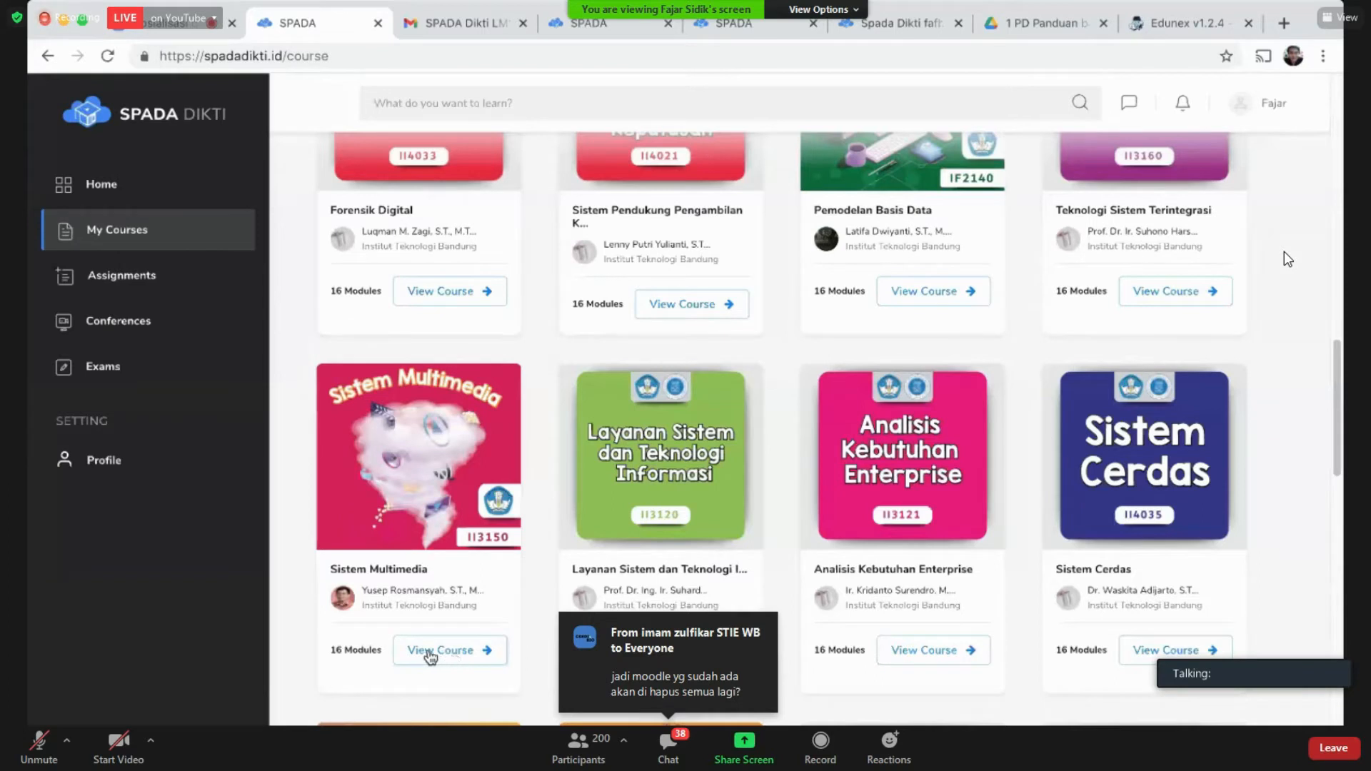
Step: Open the Sistem Multimedia course and scroll through its course page
left_click(429, 654)
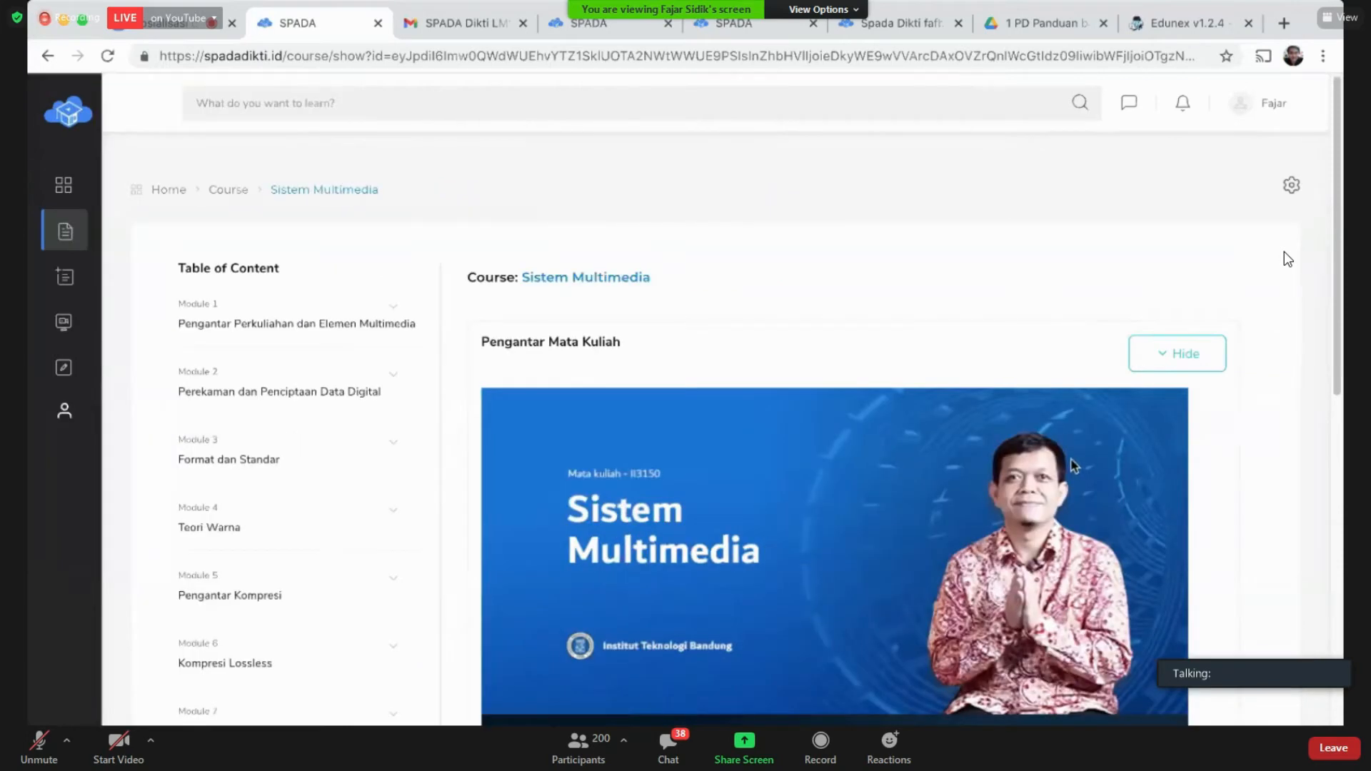
scroll(1275, 489, "down", 1)
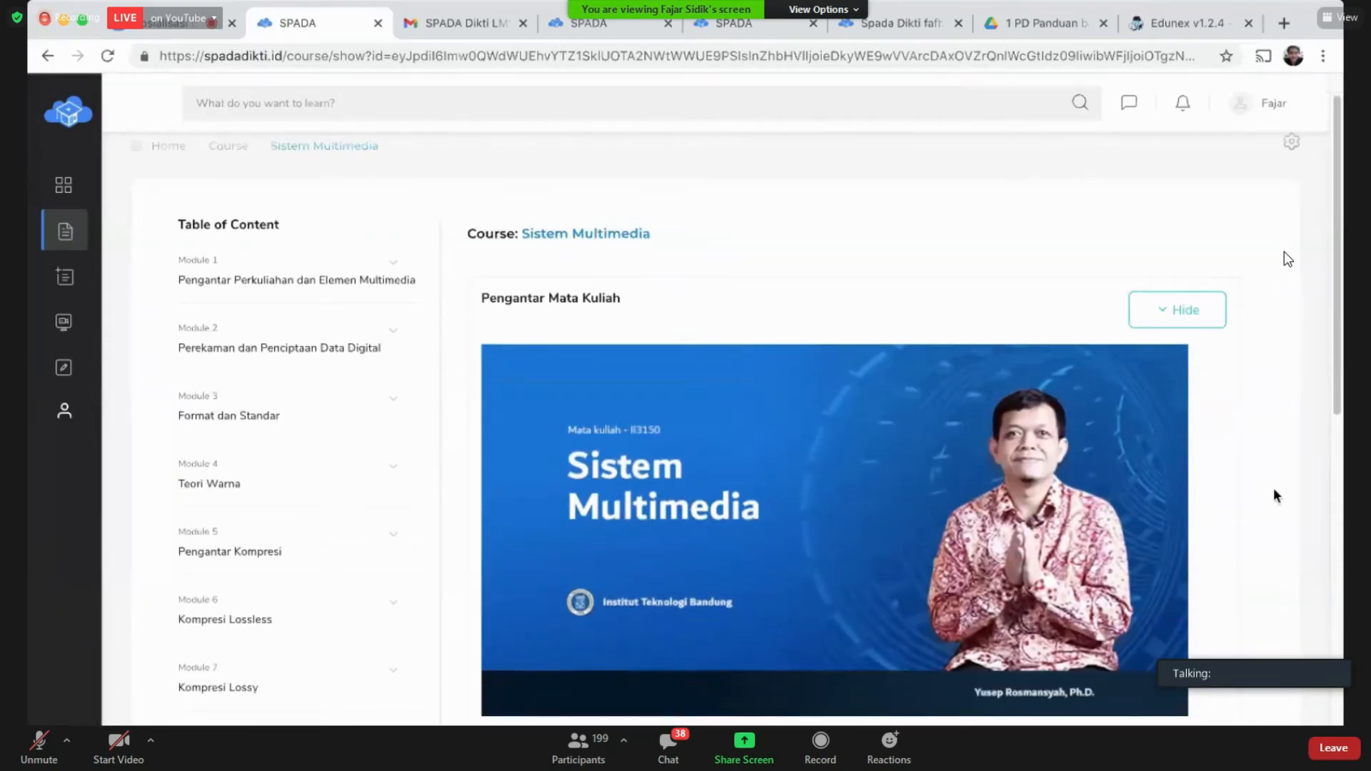
scroll(1274, 491, "down", 3)
scroll(1274, 496, "down", 1)
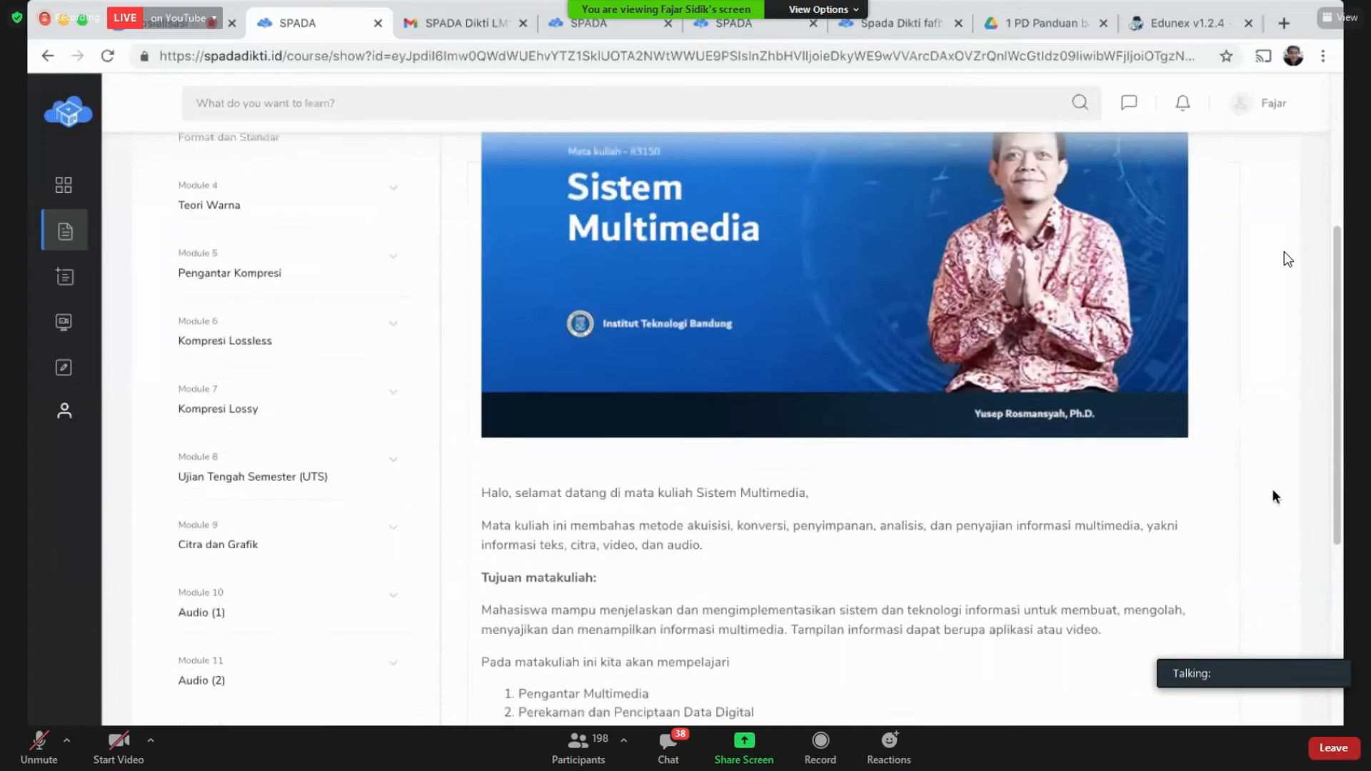
scroll(1276, 496, "down", 2)
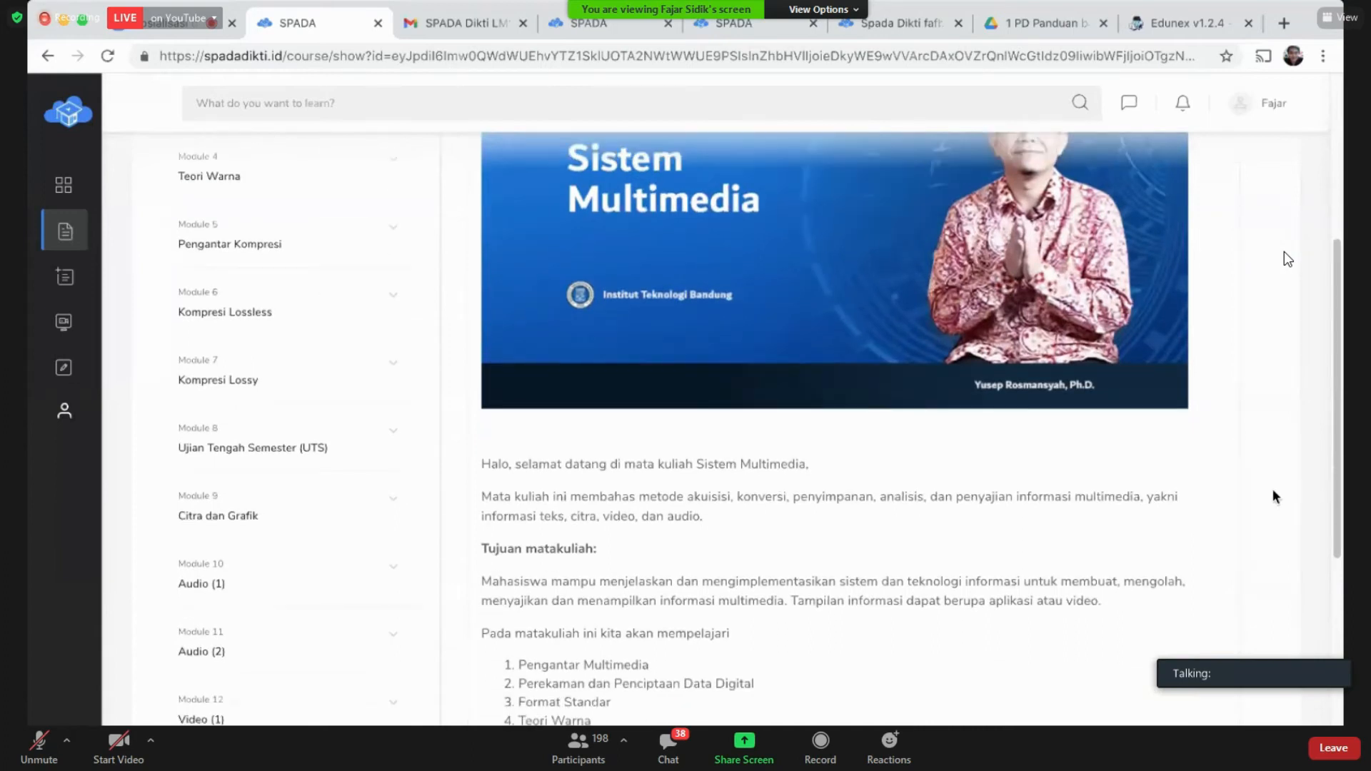
scroll(1272, 489, "up", 3)
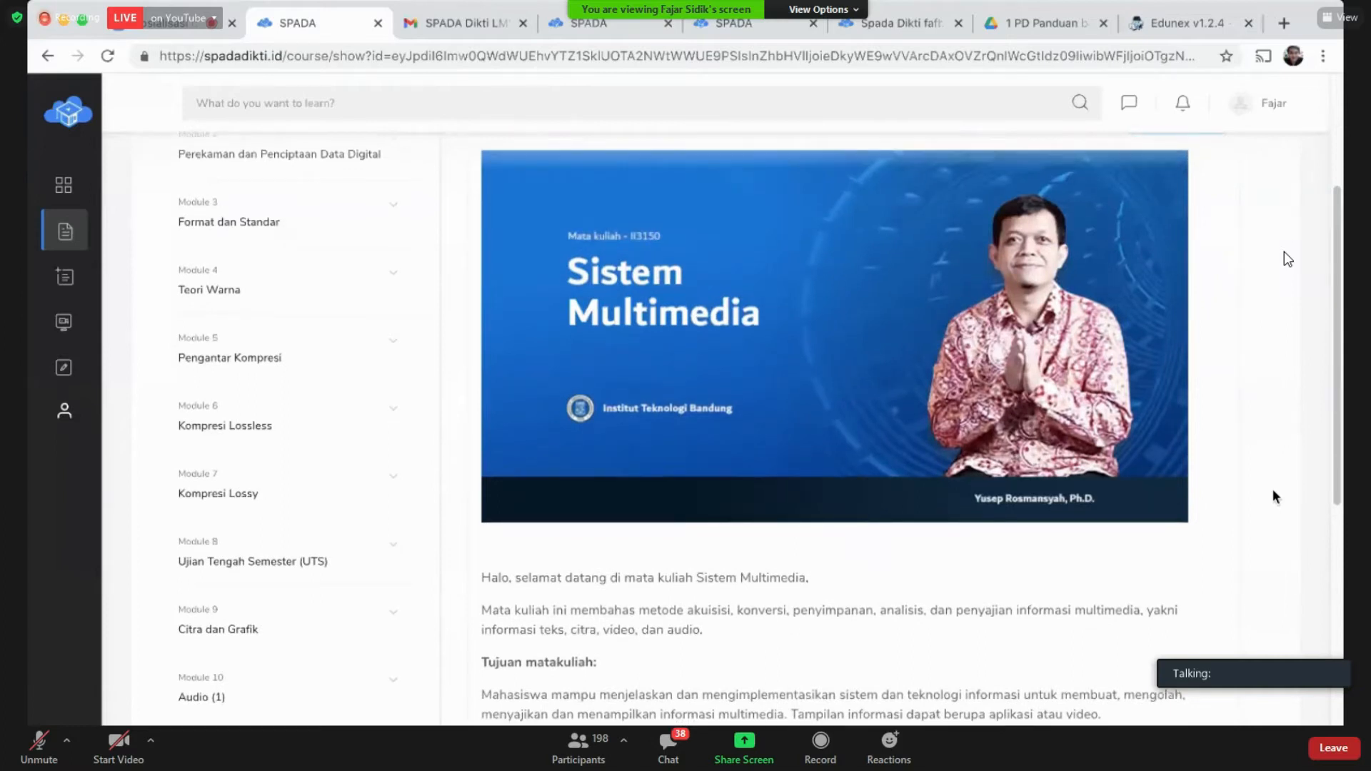
scroll(1271, 488, "down", 1)
scroll(1275, 496, "down", 2)
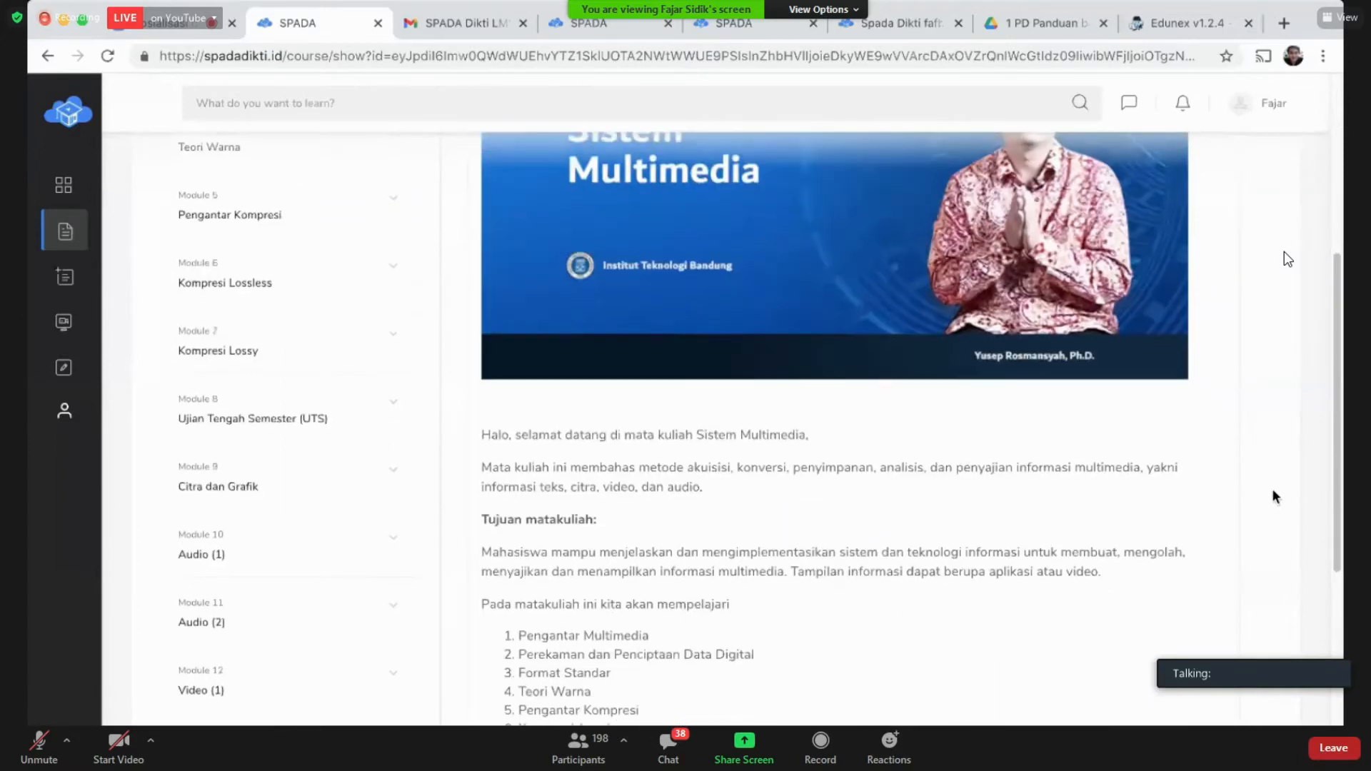
scroll(1275, 497, "down", 3)
scroll(1272, 492, "down", 3)
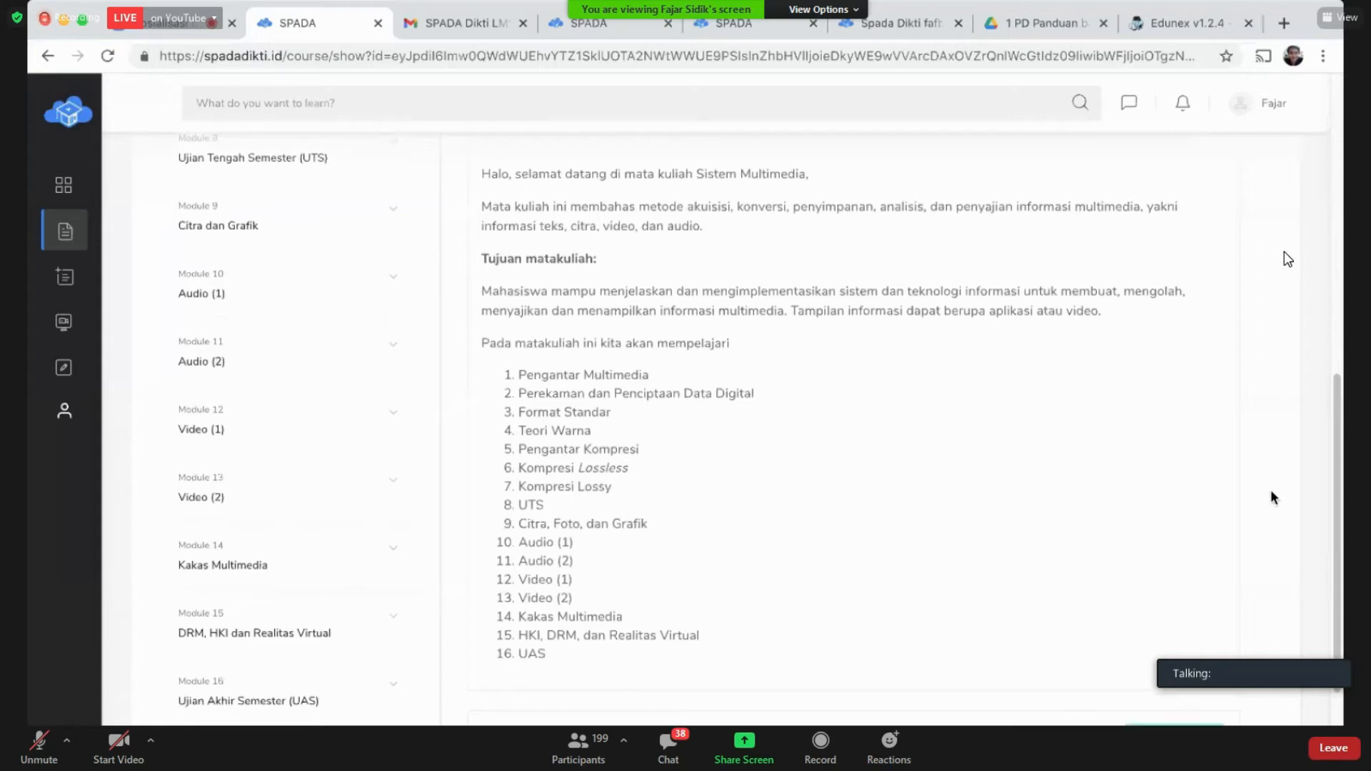
Step: Show the embedded Silabus Sistem Multimedia PDF and browse it to page 2
left_click(1186, 583)
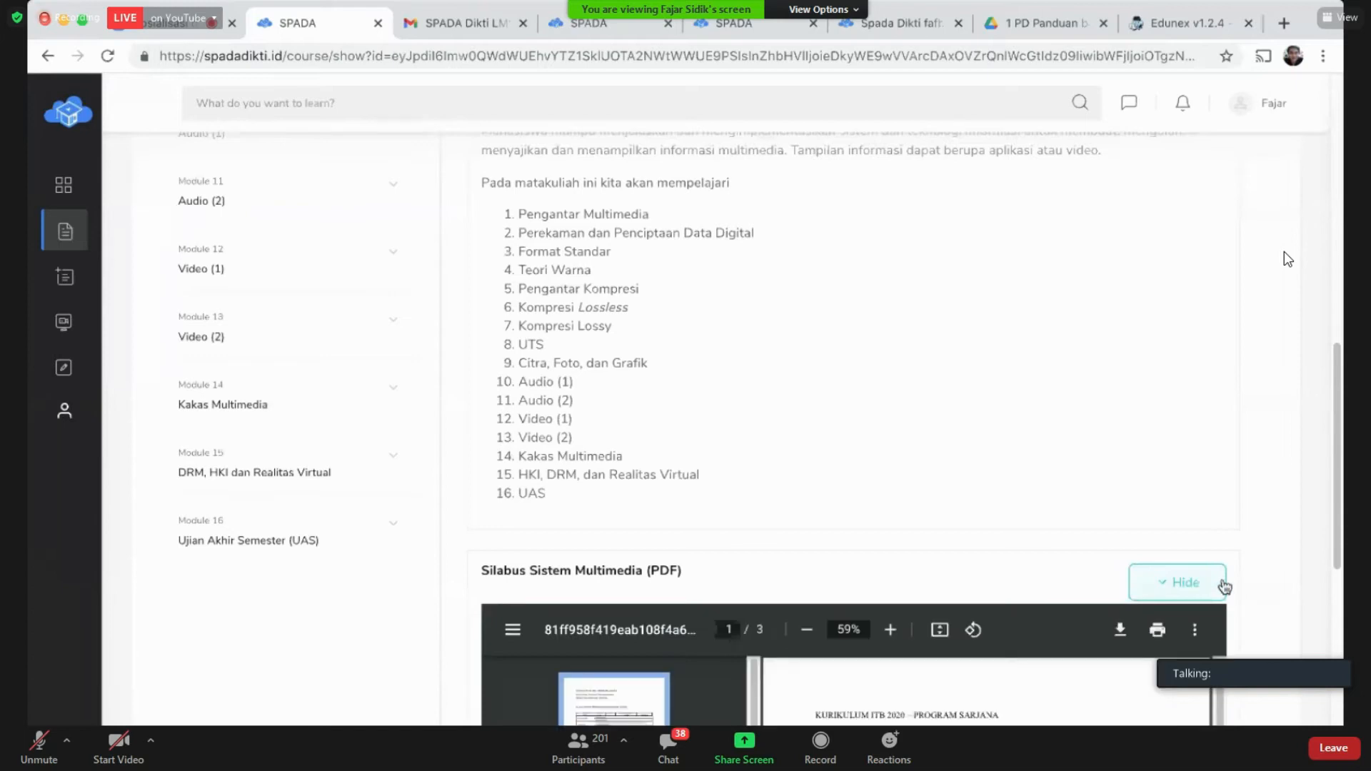
scroll(1218, 586, "down", 1)
scroll(1240, 584, "down", 3)
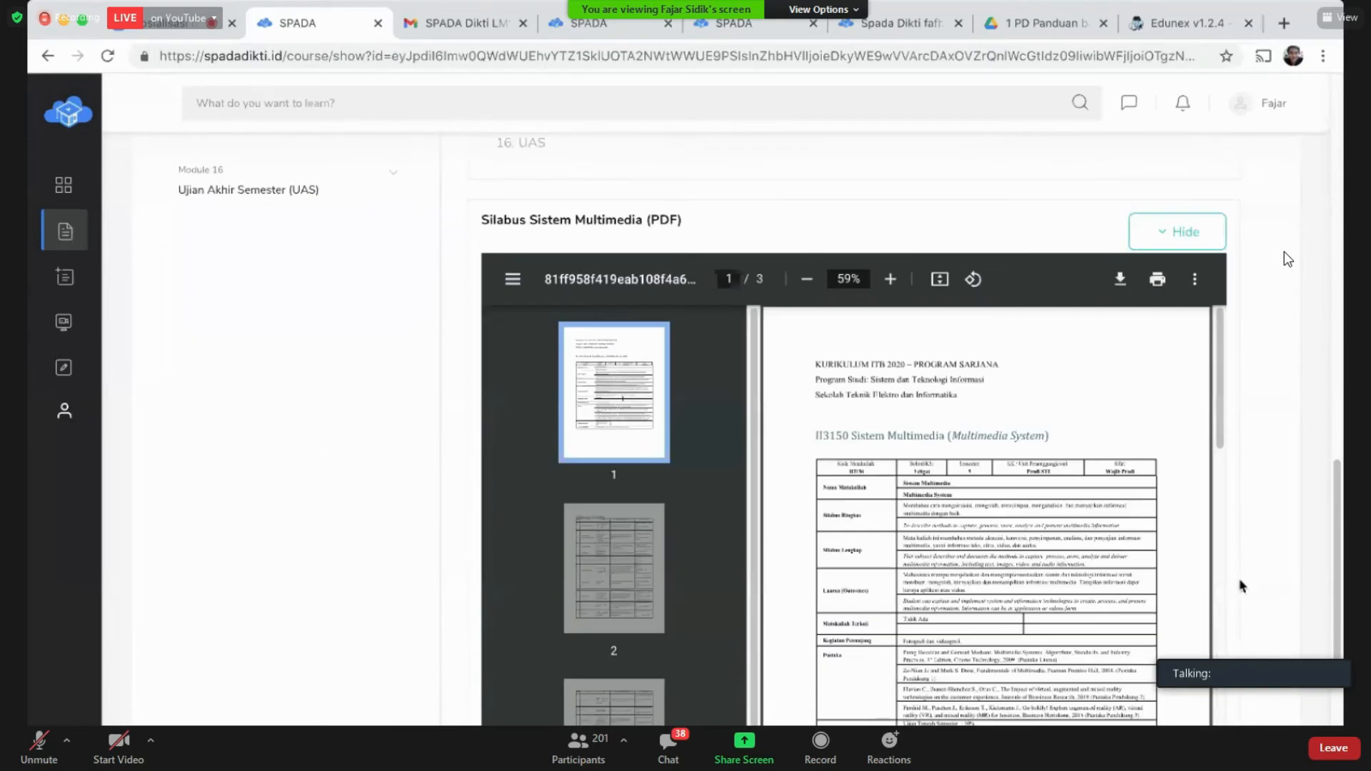
scroll(1240, 584, "down", 1)
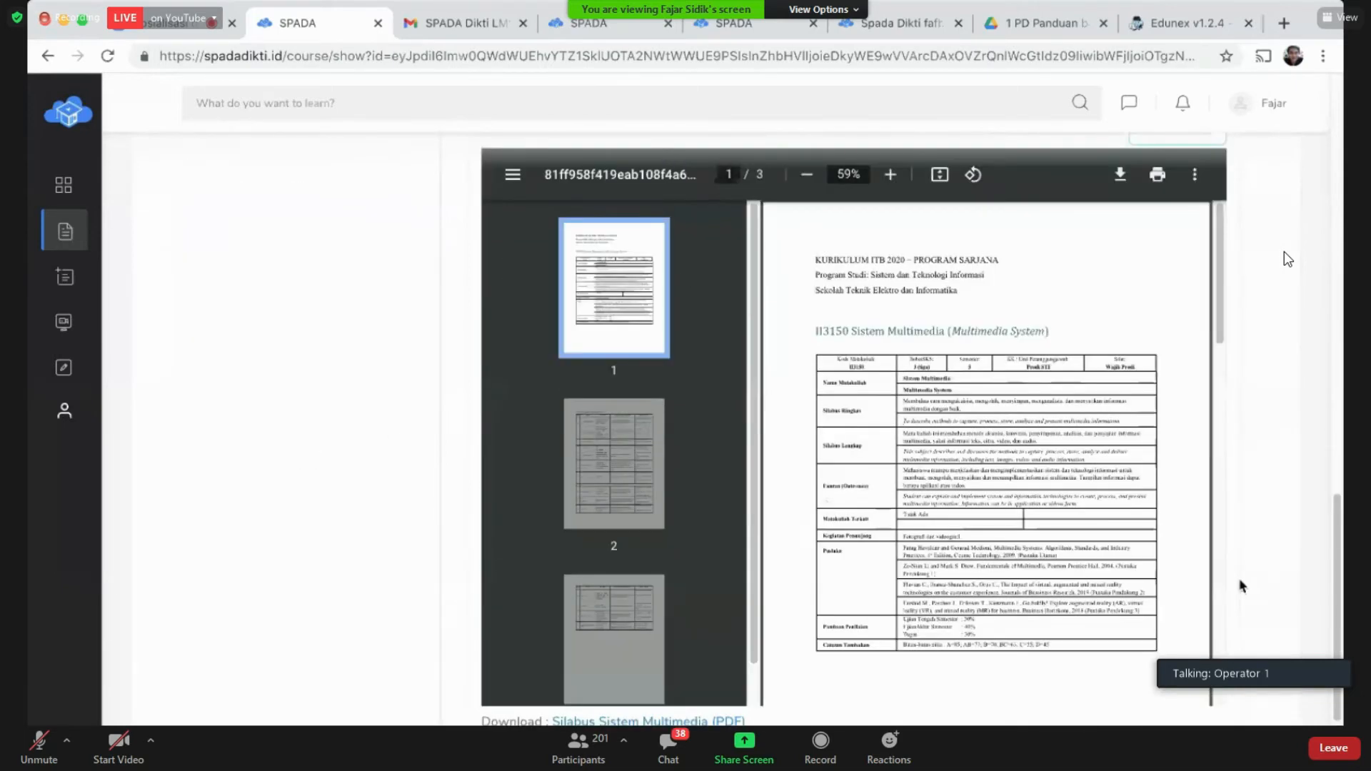
left_click(584, 461)
scroll(1025, 493, "down", 5)
scroll(1025, 492, "down", 3)
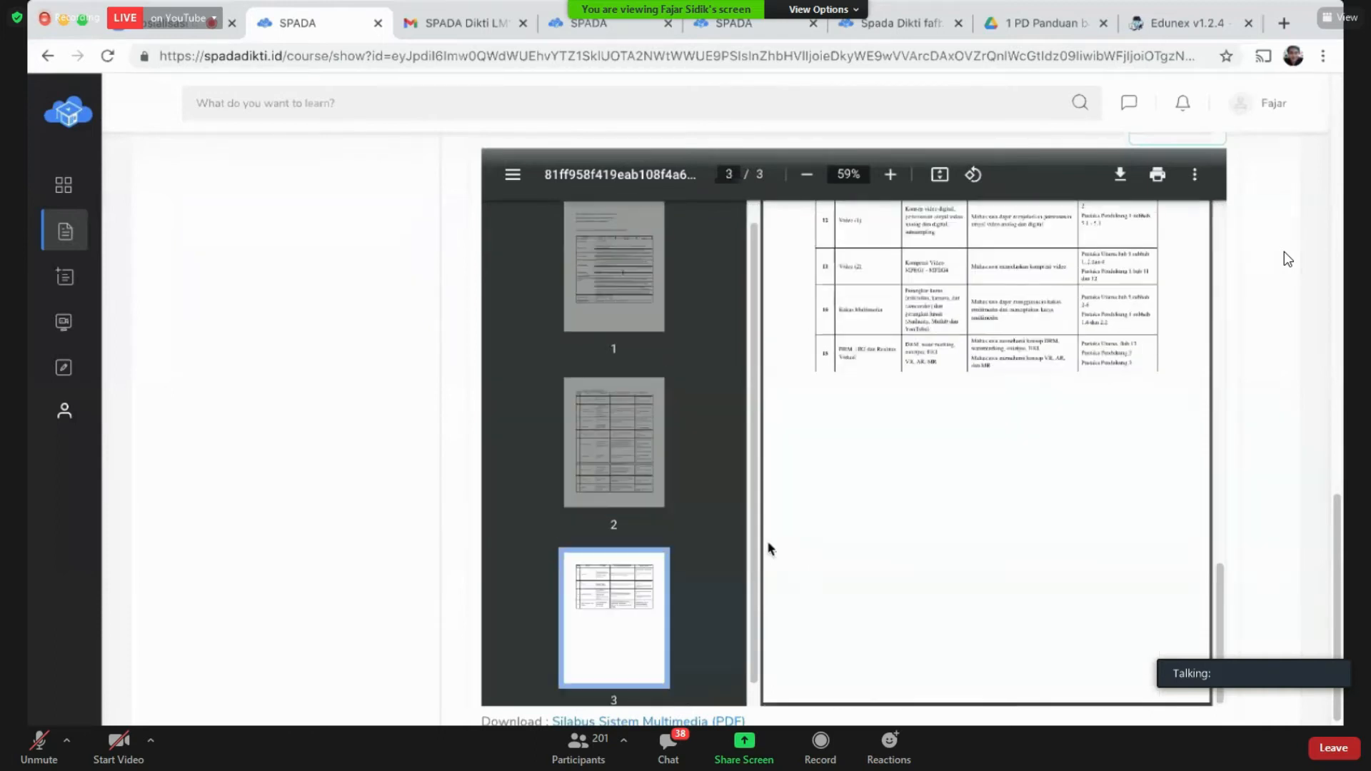
scroll(843, 500, "up", 6)
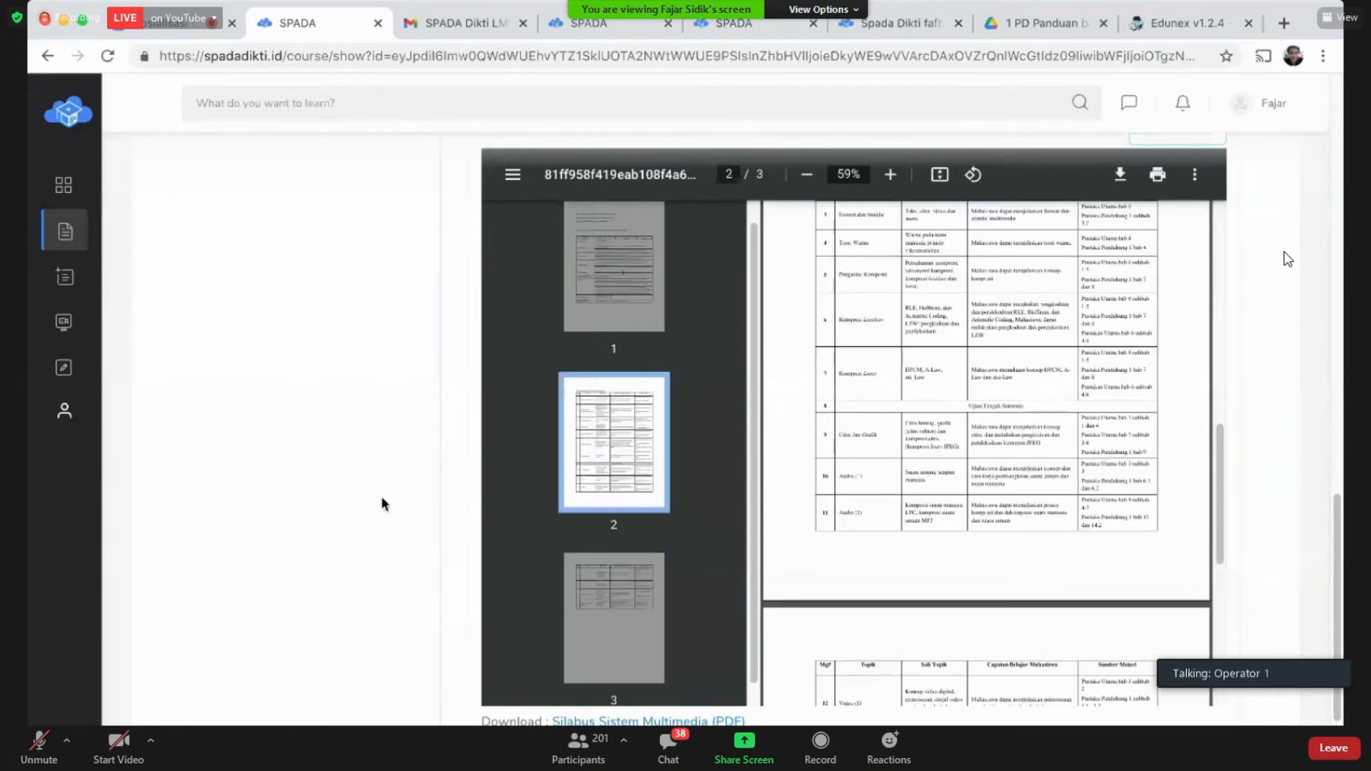
scroll(381, 503, "up", 6)
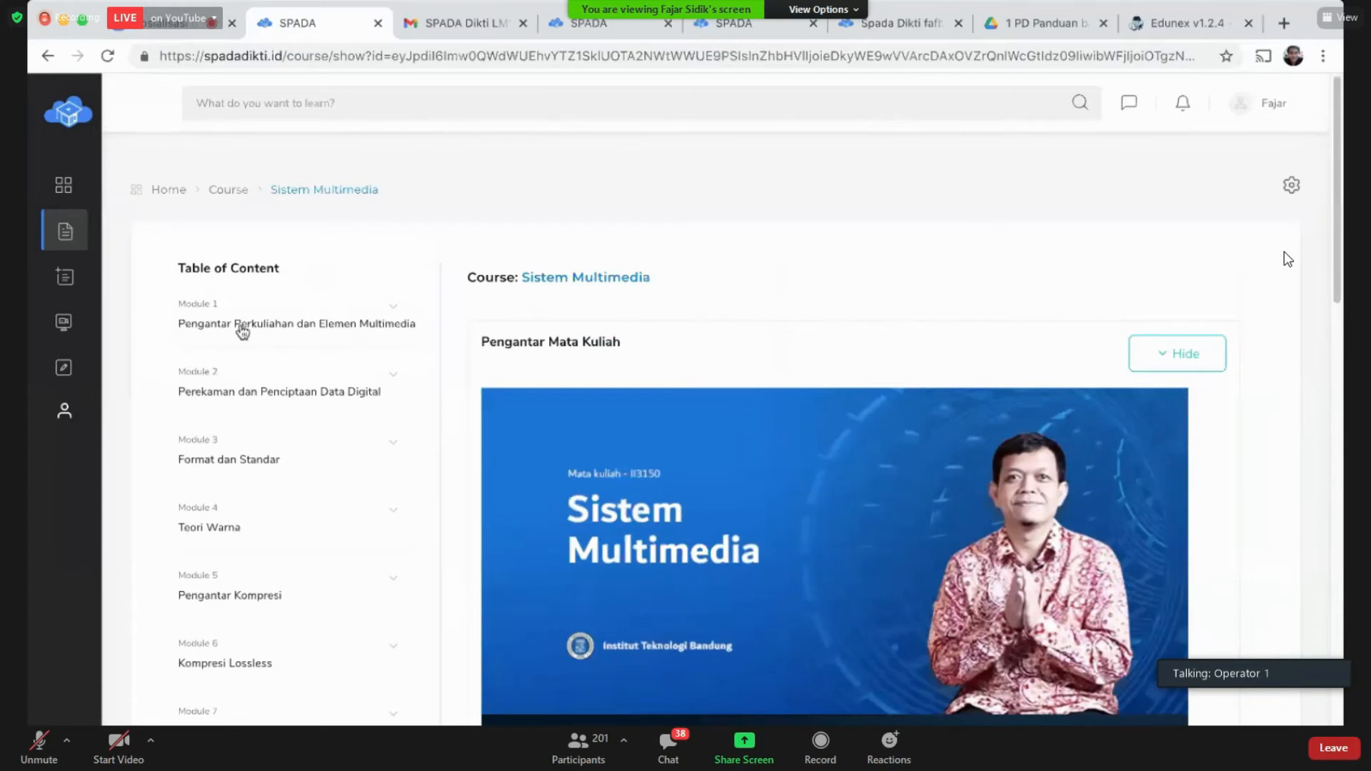
Step: Read through Module 1's content page, then move on to Module 16, Ujian Akhir Semester (UAS)
left_click(241, 327)
left_click(227, 357)
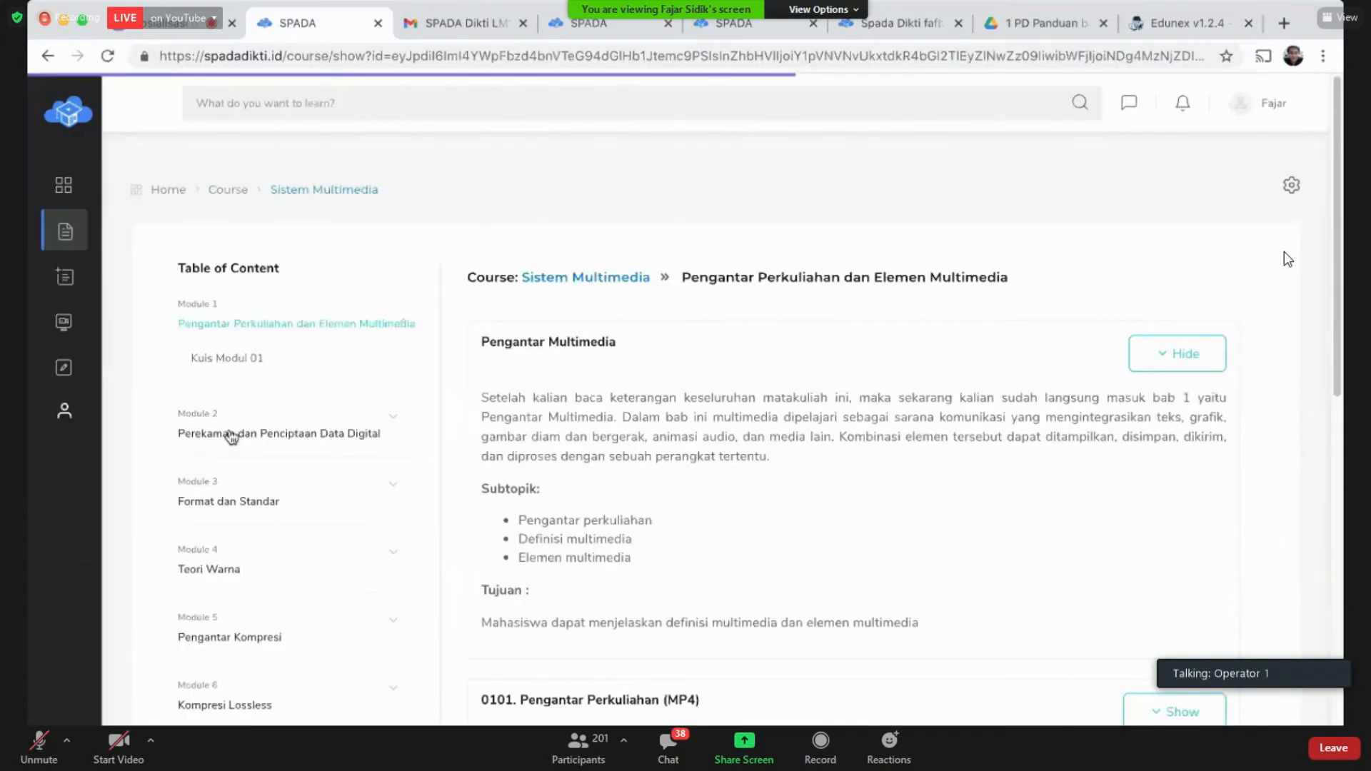
scroll(1044, 469, "down", 1)
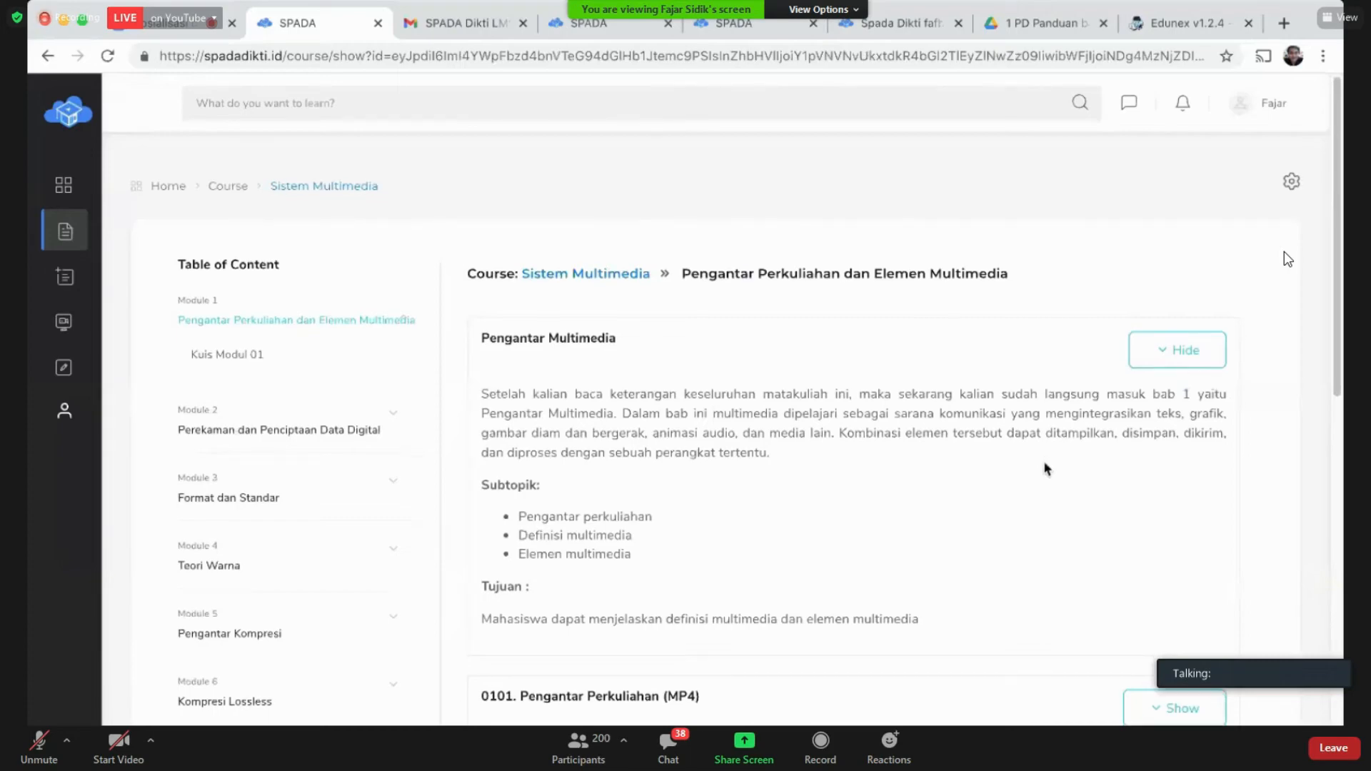
scroll(1046, 467, "down", 2)
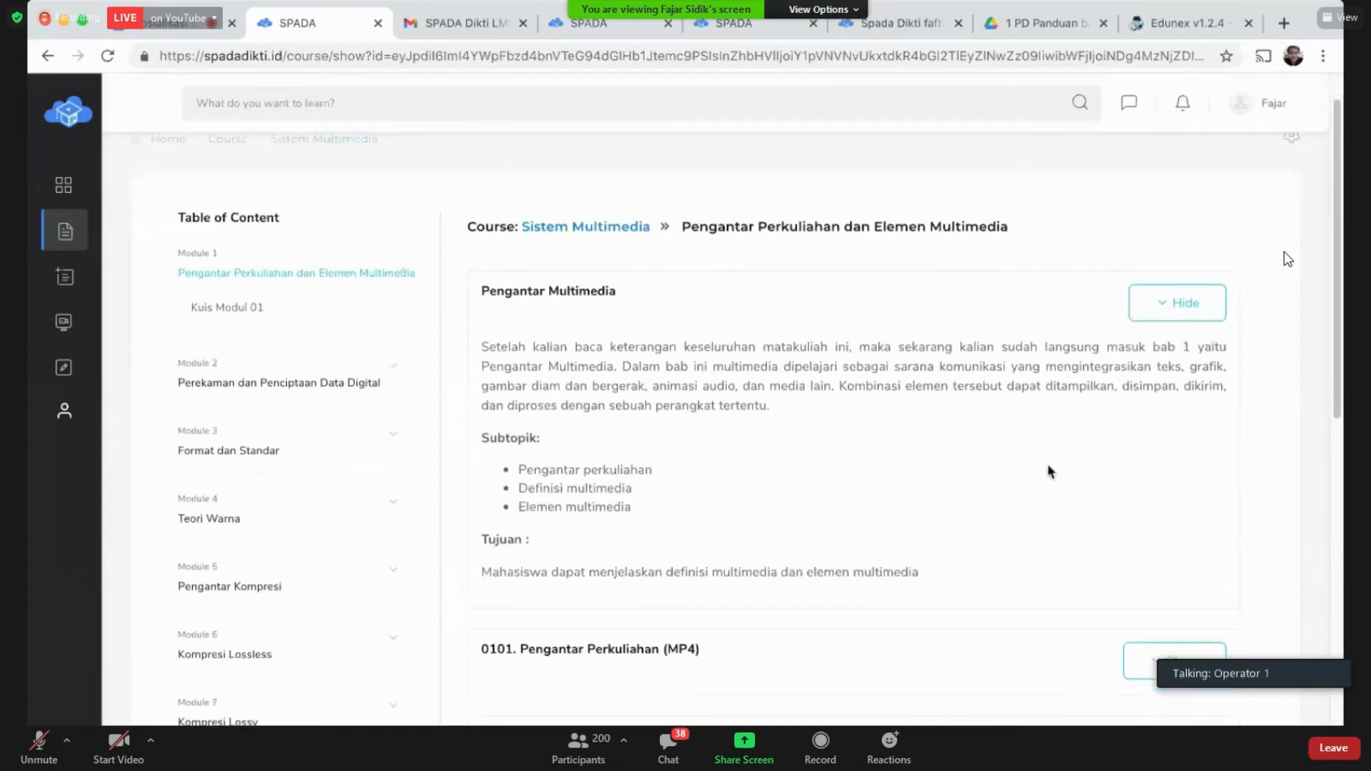
scroll(1048, 466, "down", 2)
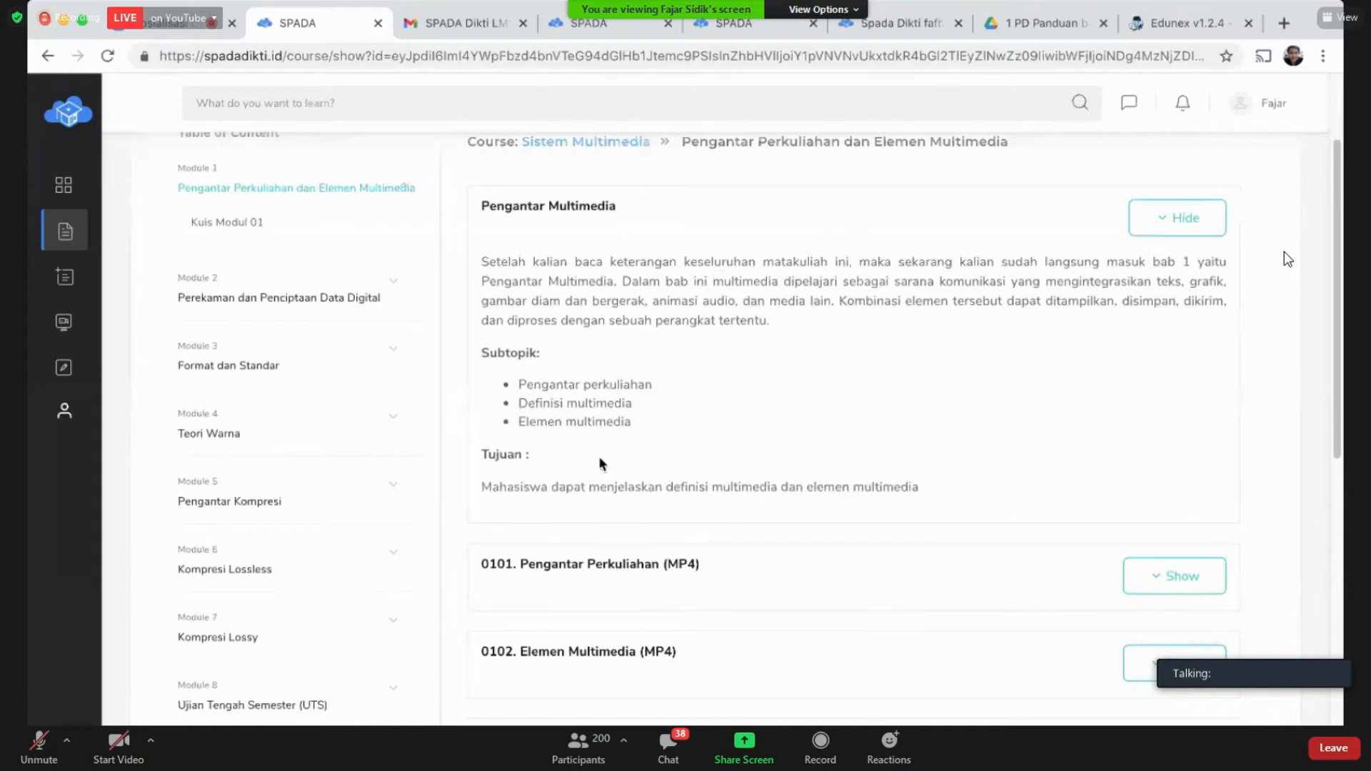
scroll(272, 521, "down", 6)
scroll(272, 520, "down", 2)
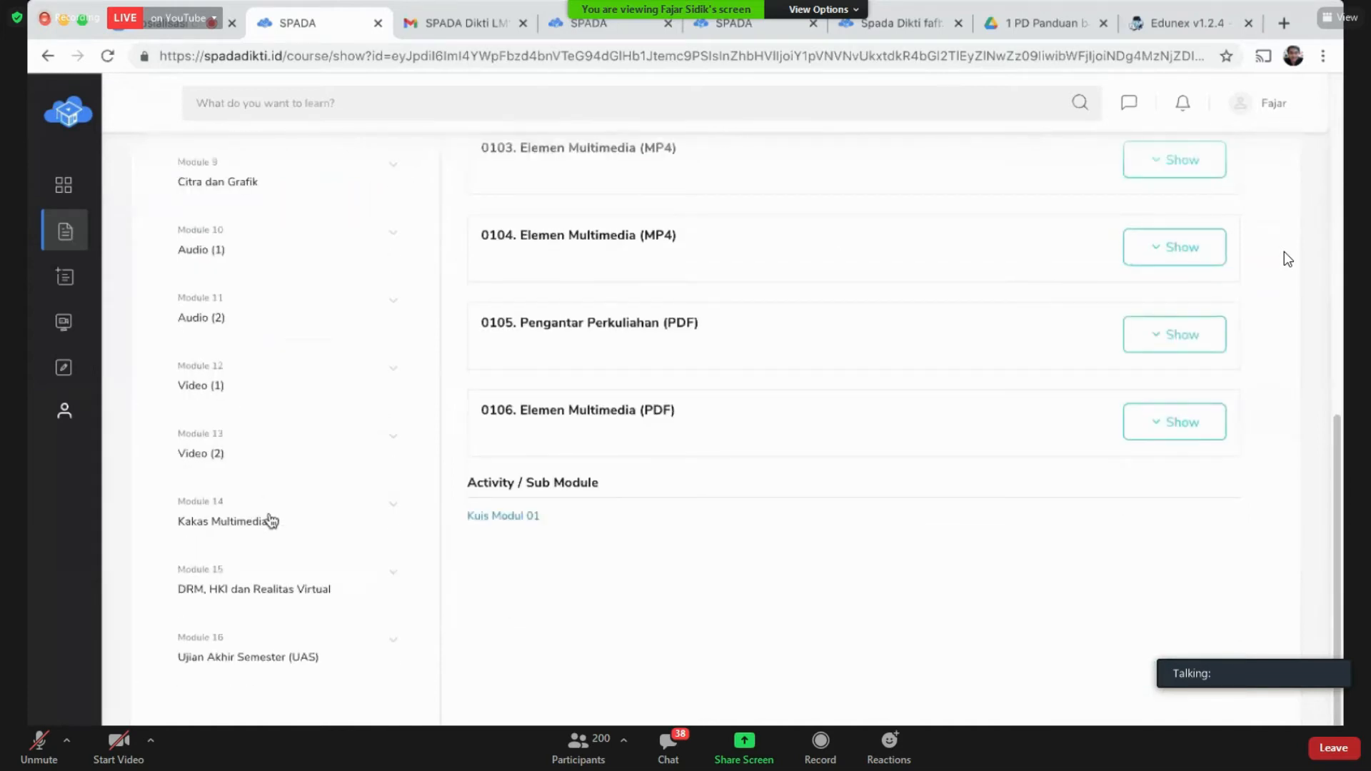
left_click(310, 662)
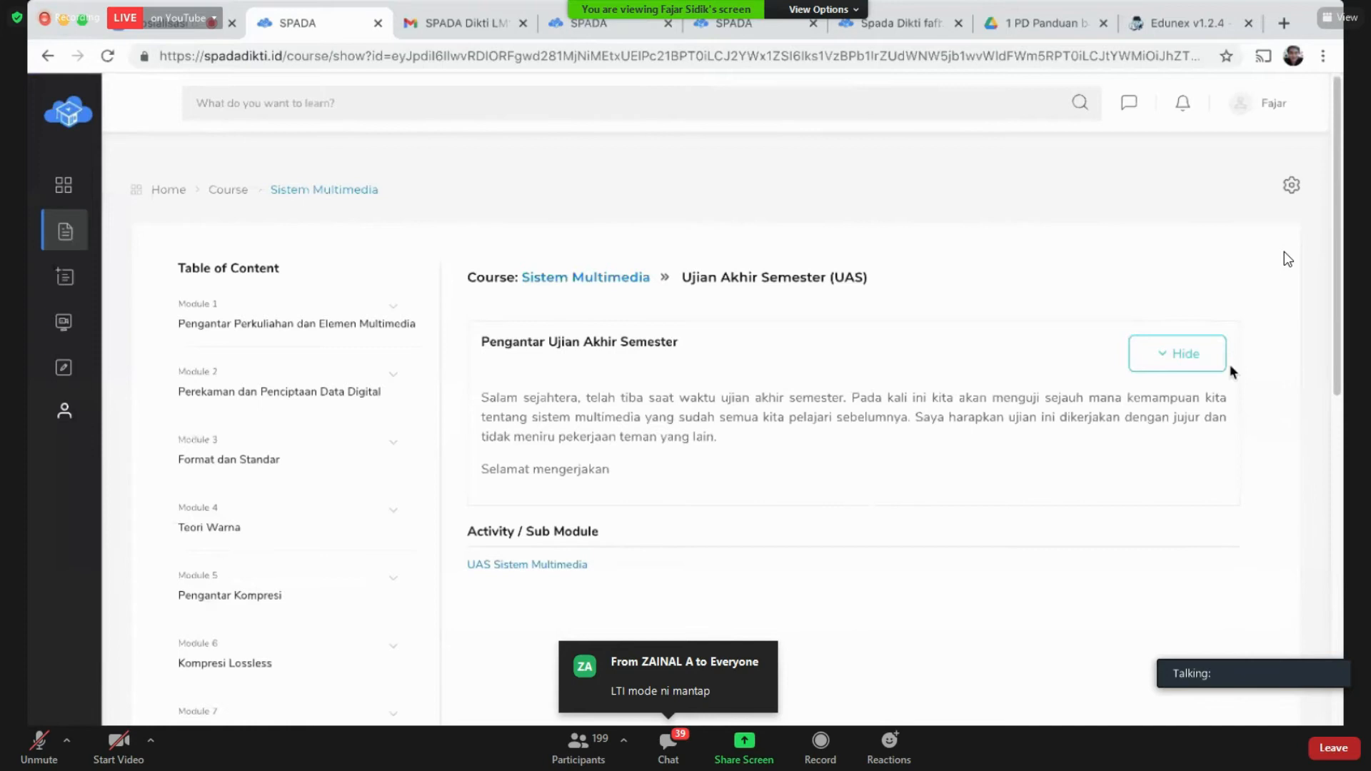
Step: Collapse and re-expand the UAS introduction, then open Module 3's 0301 Encoding Decoding video section
left_click(1205, 365)
left_click(1205, 365)
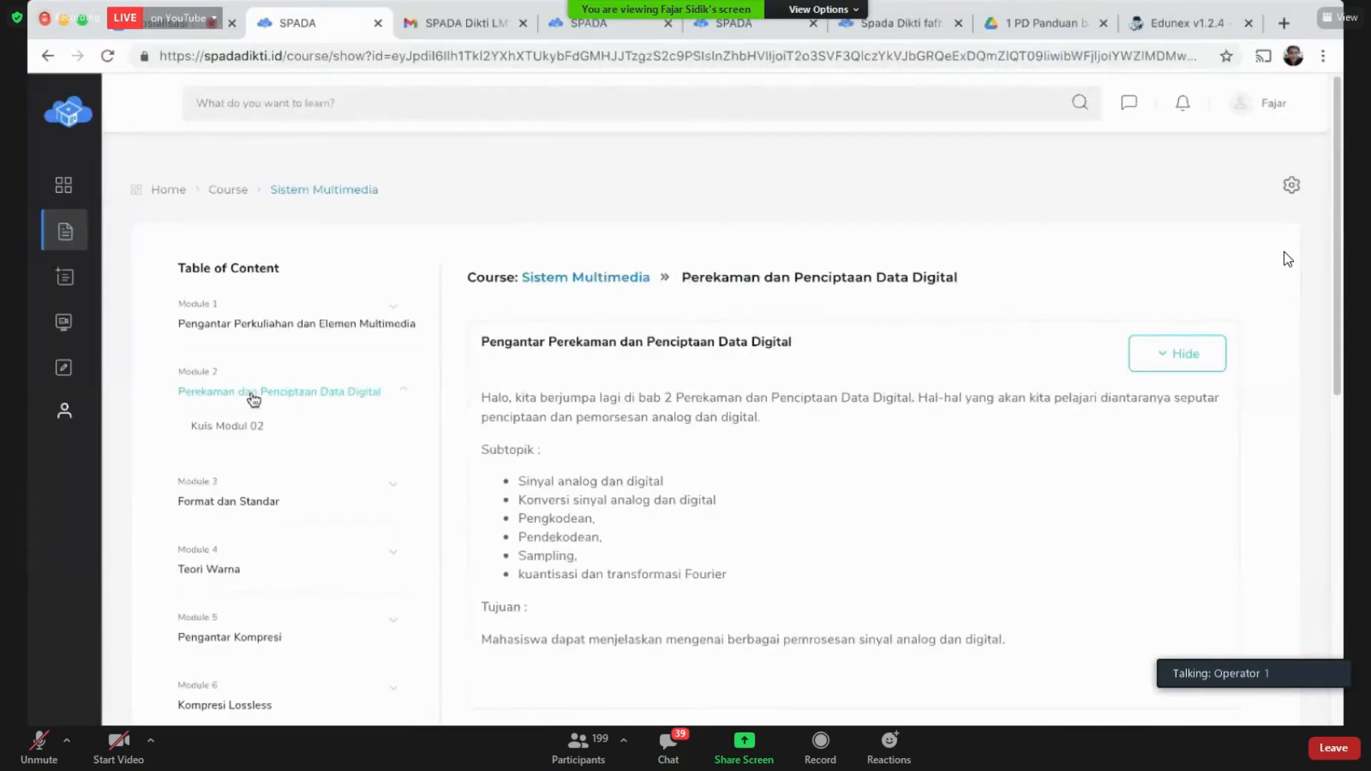
left_click(230, 509)
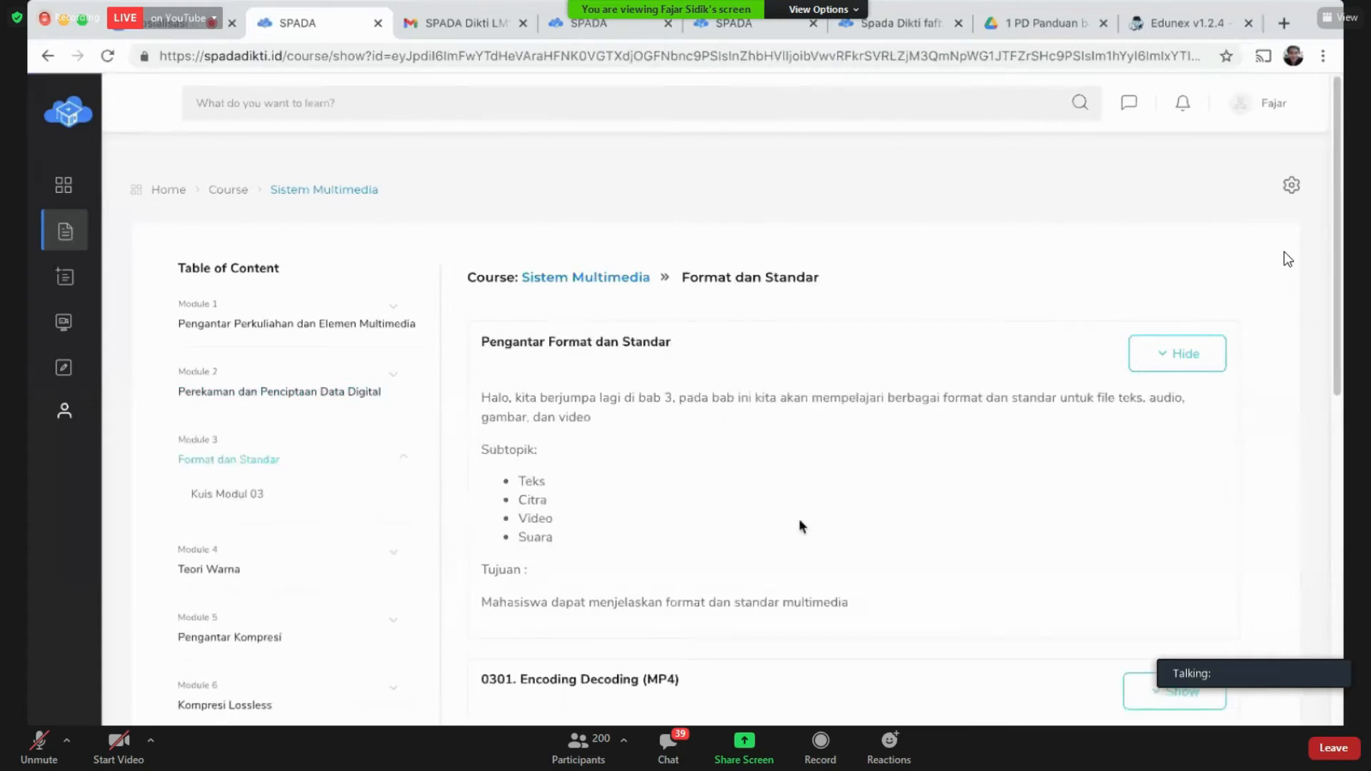
scroll(1171, 407, "down", 4)
left_click(1165, 423)
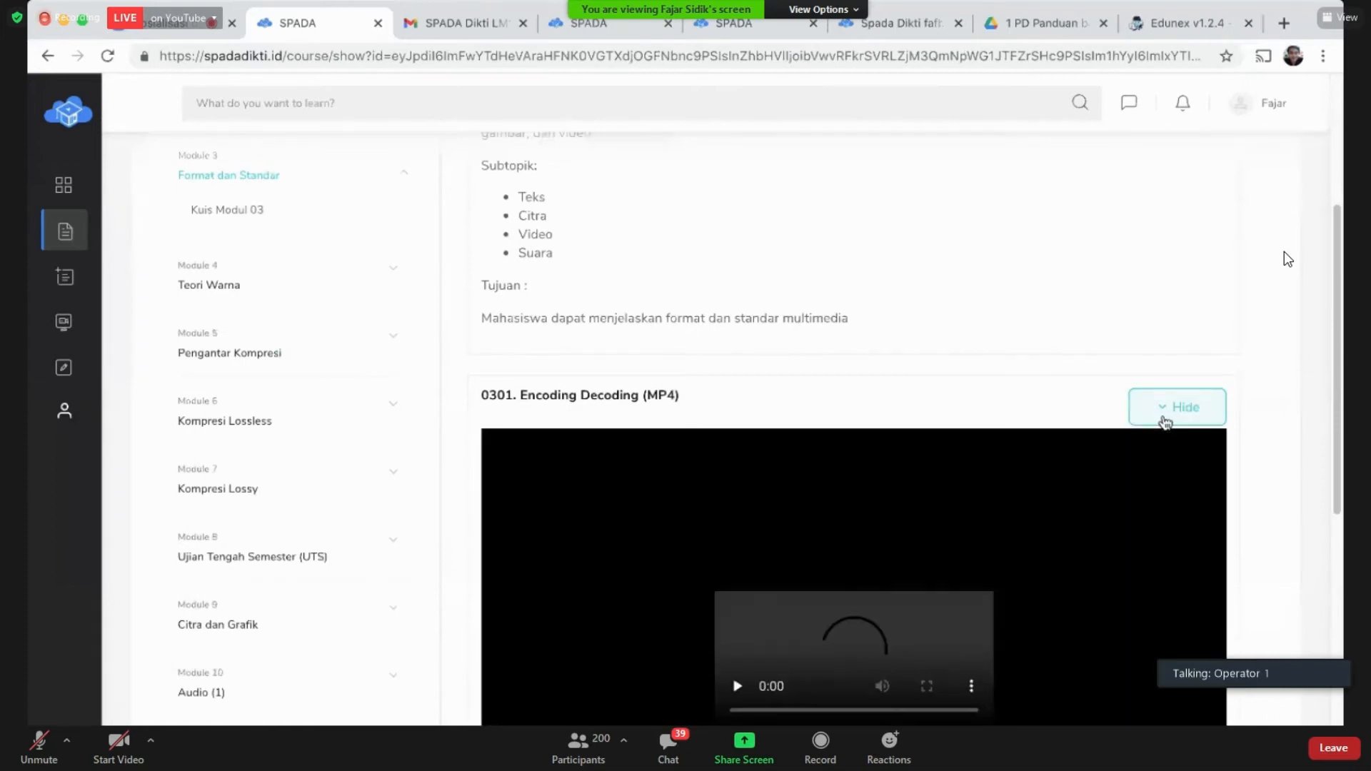
scroll(1165, 423, "down", 4)
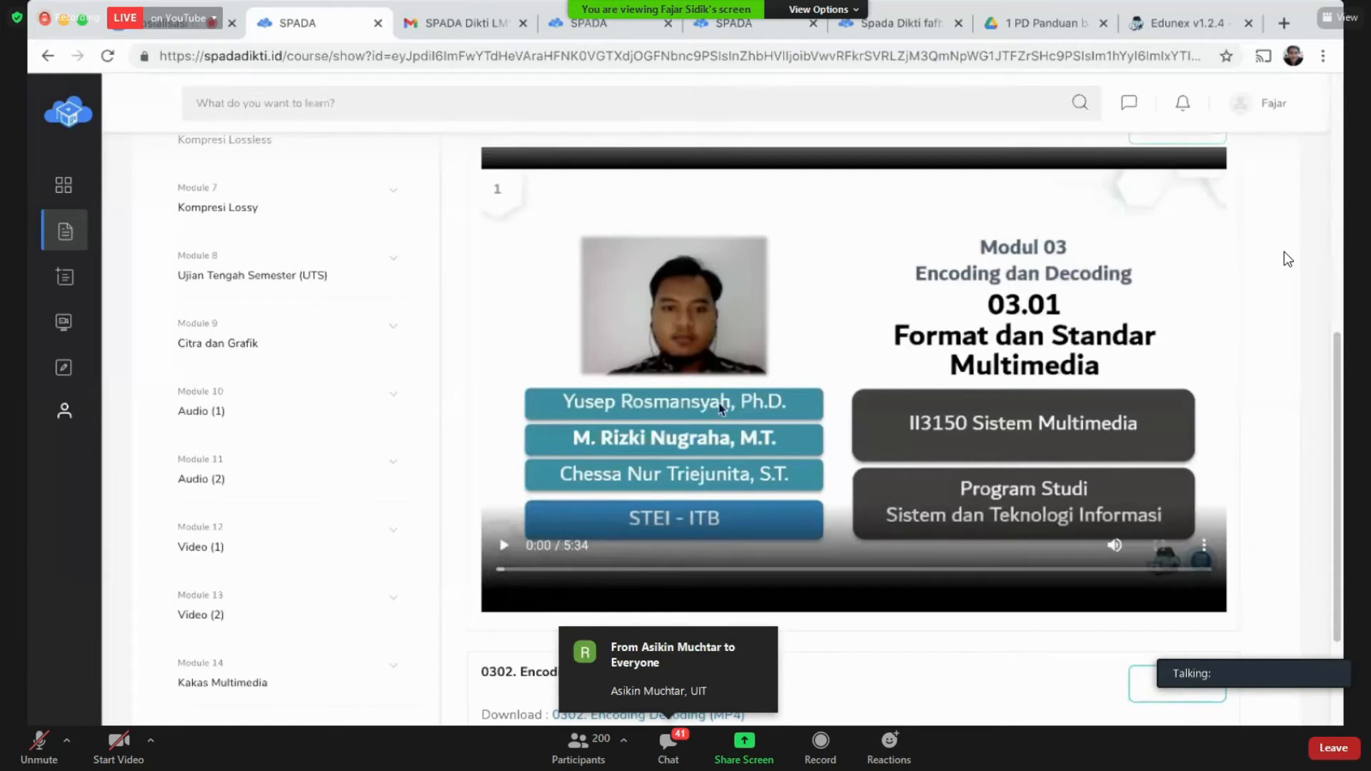
Step: View the Kuis Modul 03 quiz page, then open Module 2, Perekaman dan Penciptaan Data Digital
scroll(243, 439, "down", 3)
scroll(243, 441, "up", 10)
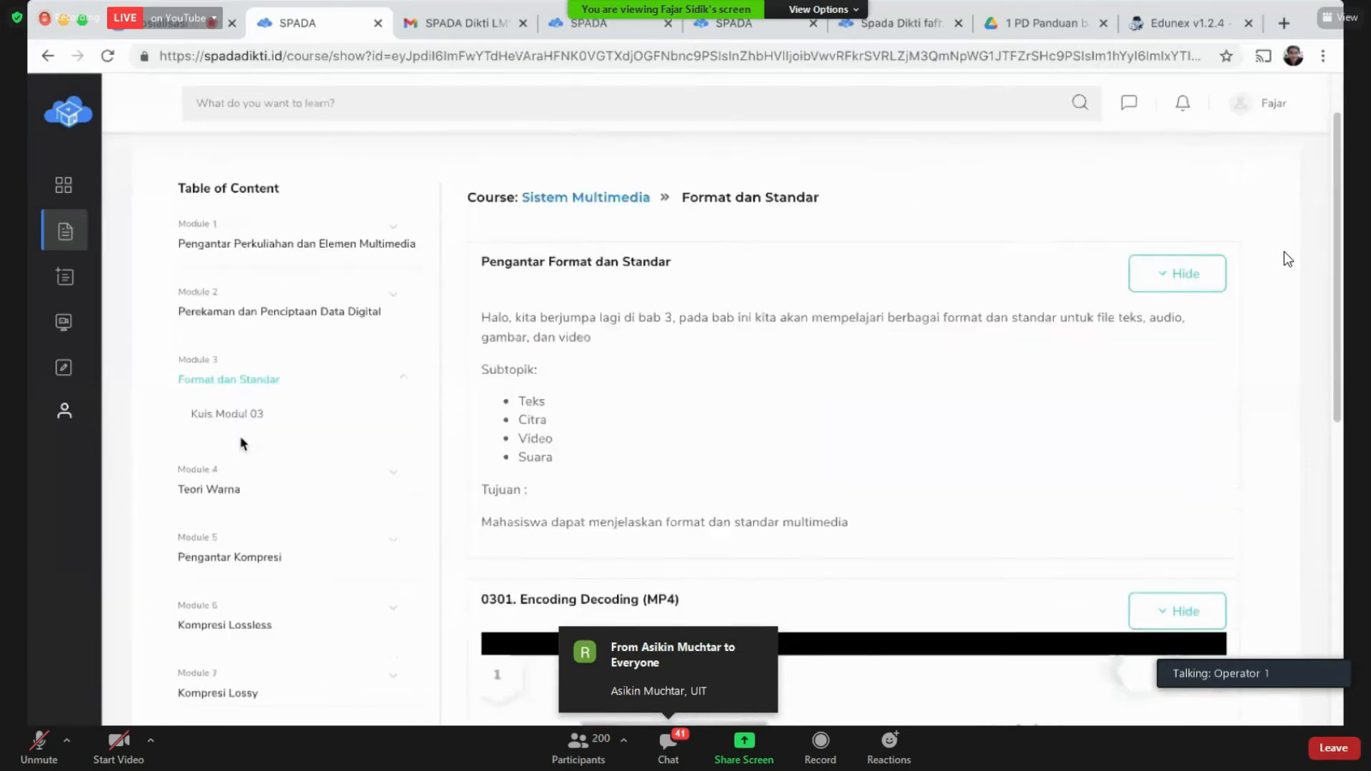
left_click(241, 419)
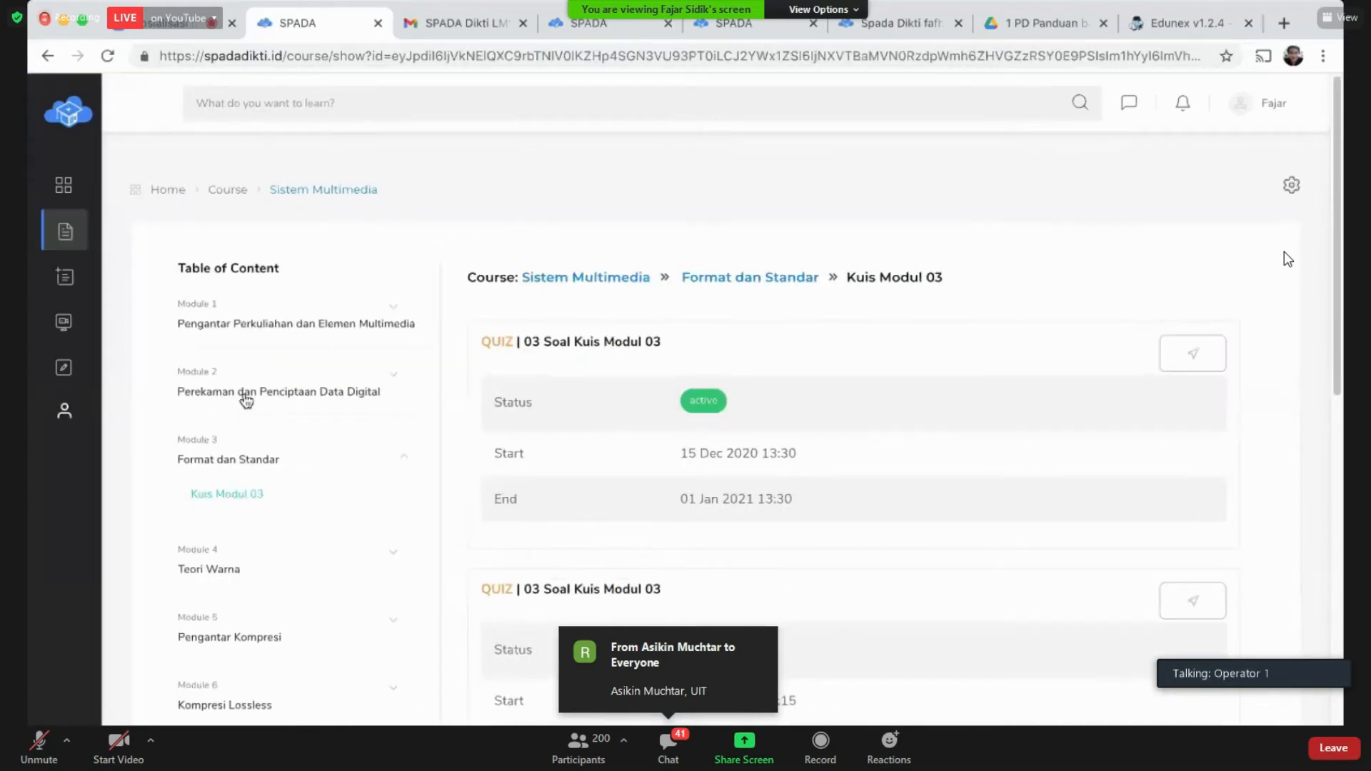
left_click(247, 394)
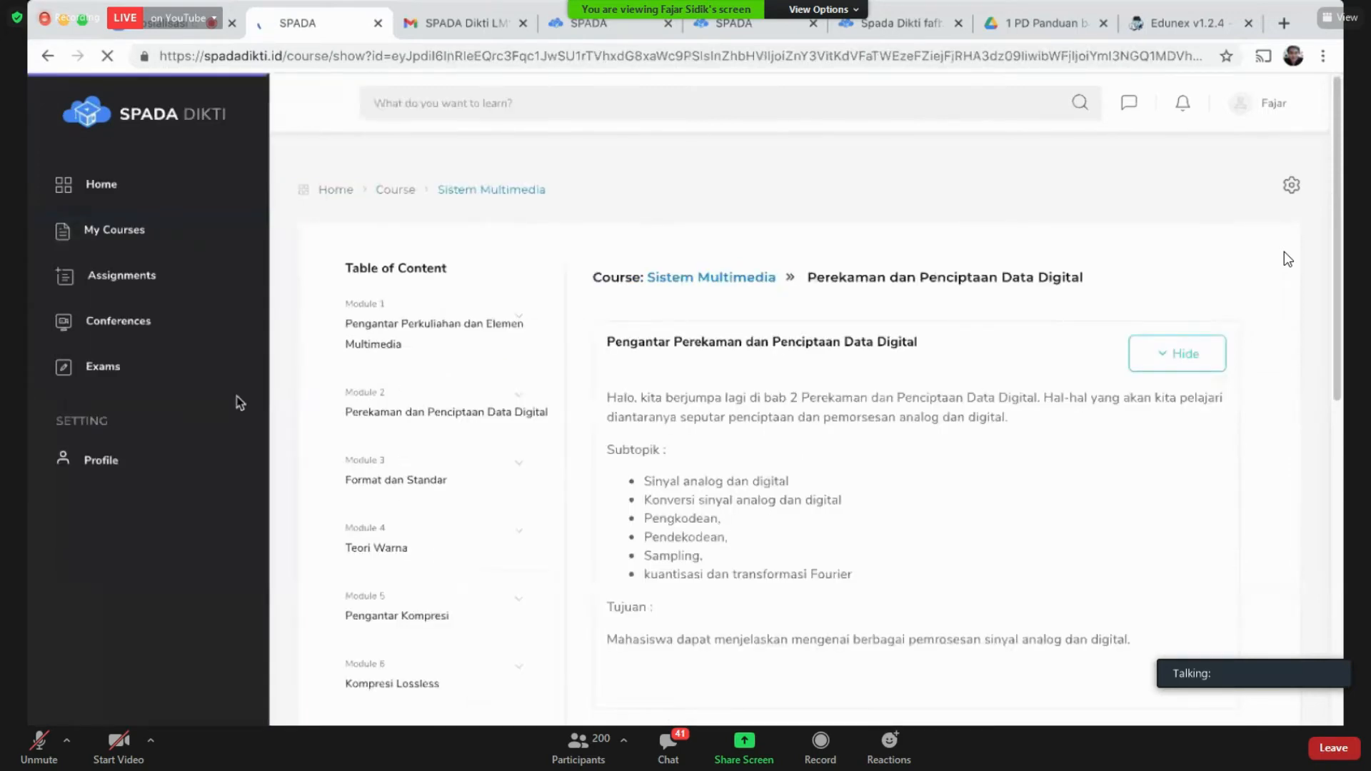
Step: Show the Modul 02 Encoding Decoding video and PDF, play the video, and jump to 0:28
scroll(883, 525, "down", 2)
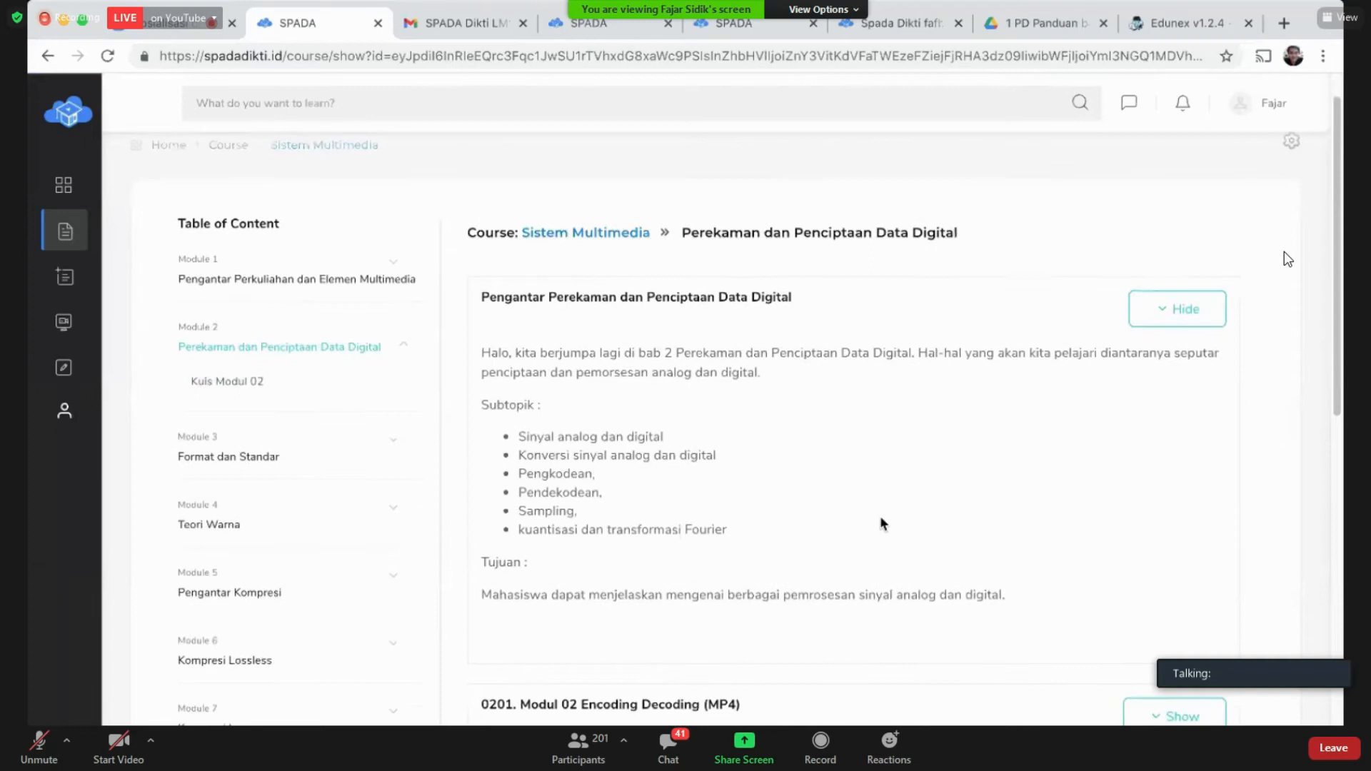
scroll(880, 519, "down", 2)
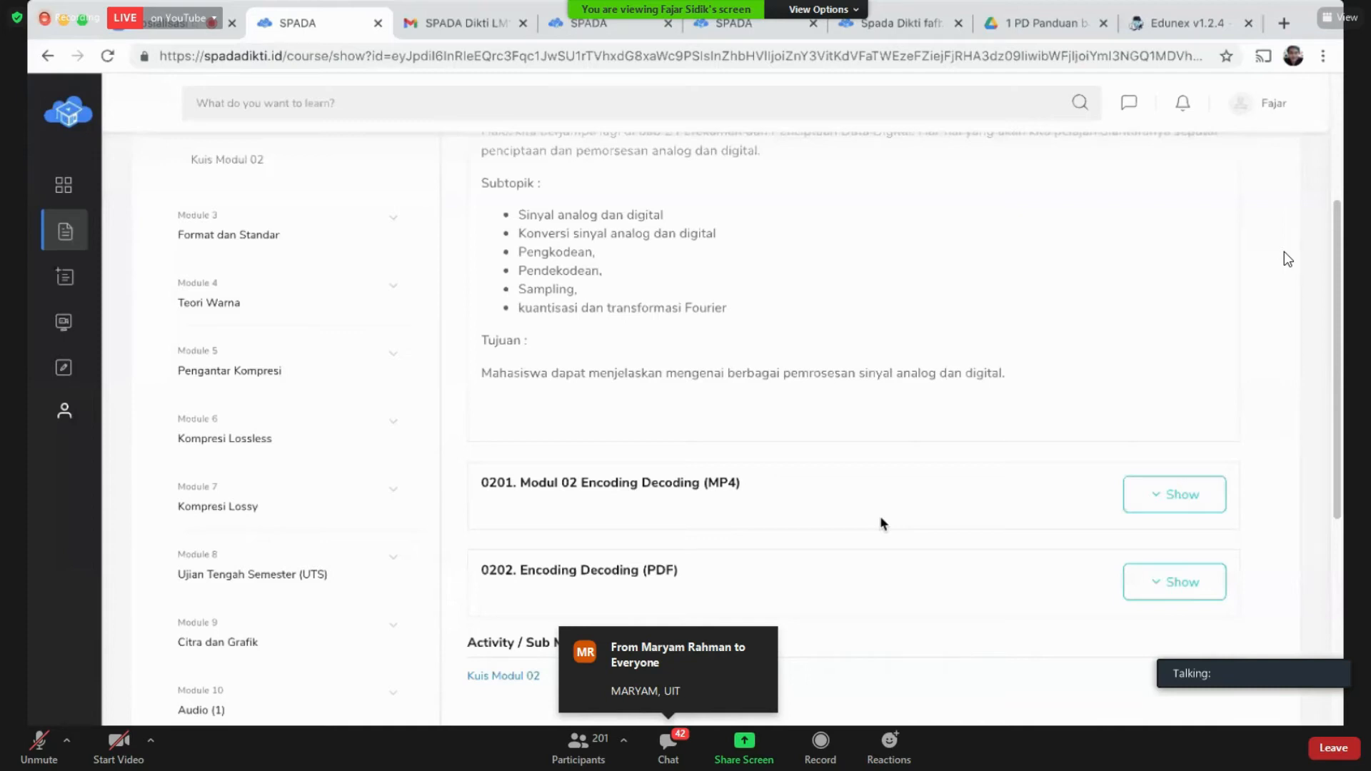
scroll(881, 518, "down", 1)
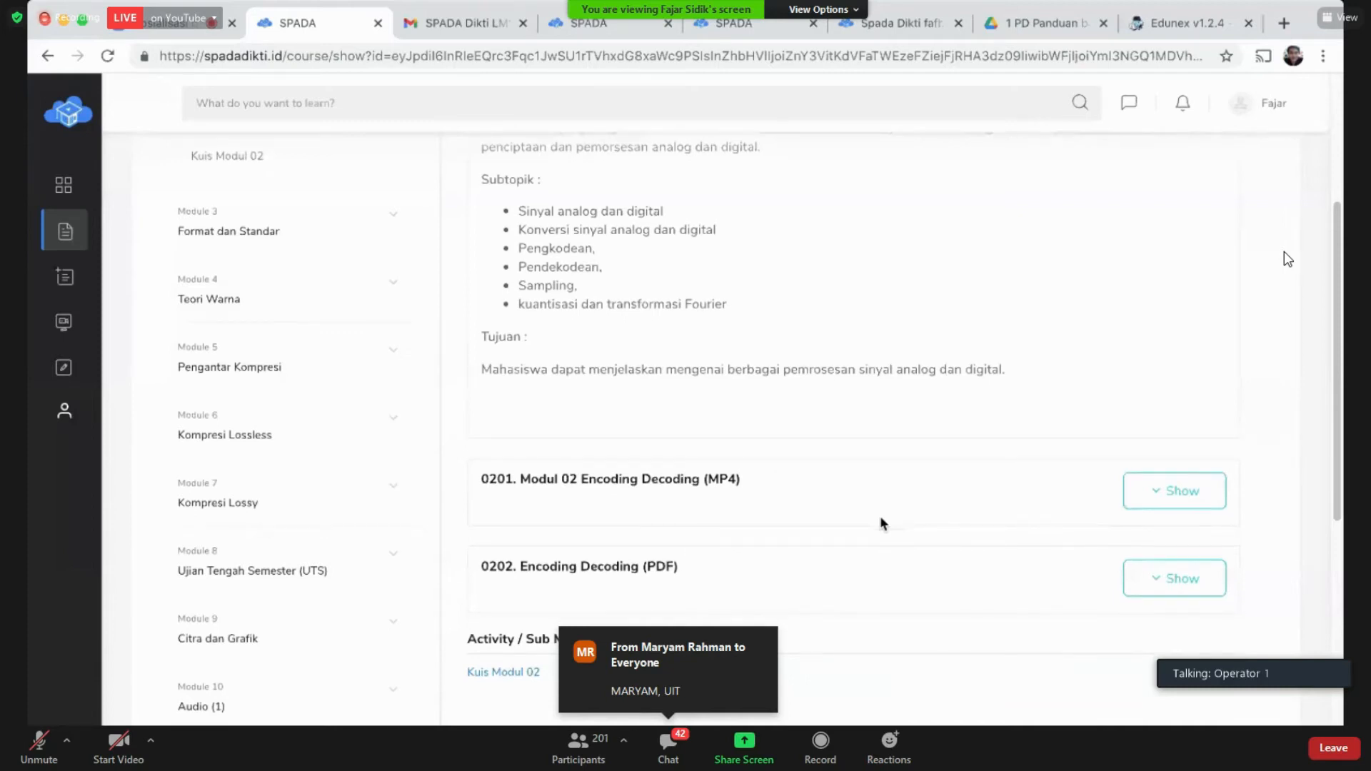
left_click(1185, 498)
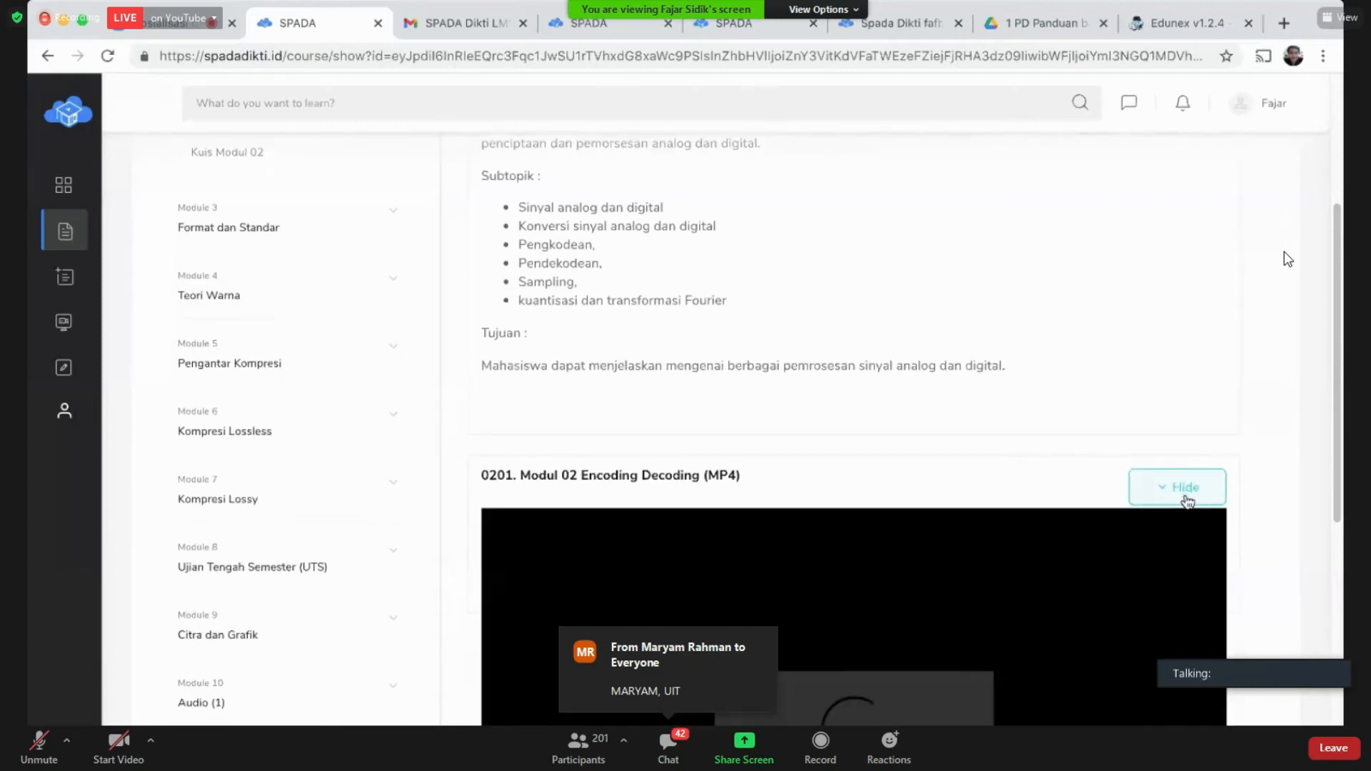
scroll(1186, 501, "down", 3)
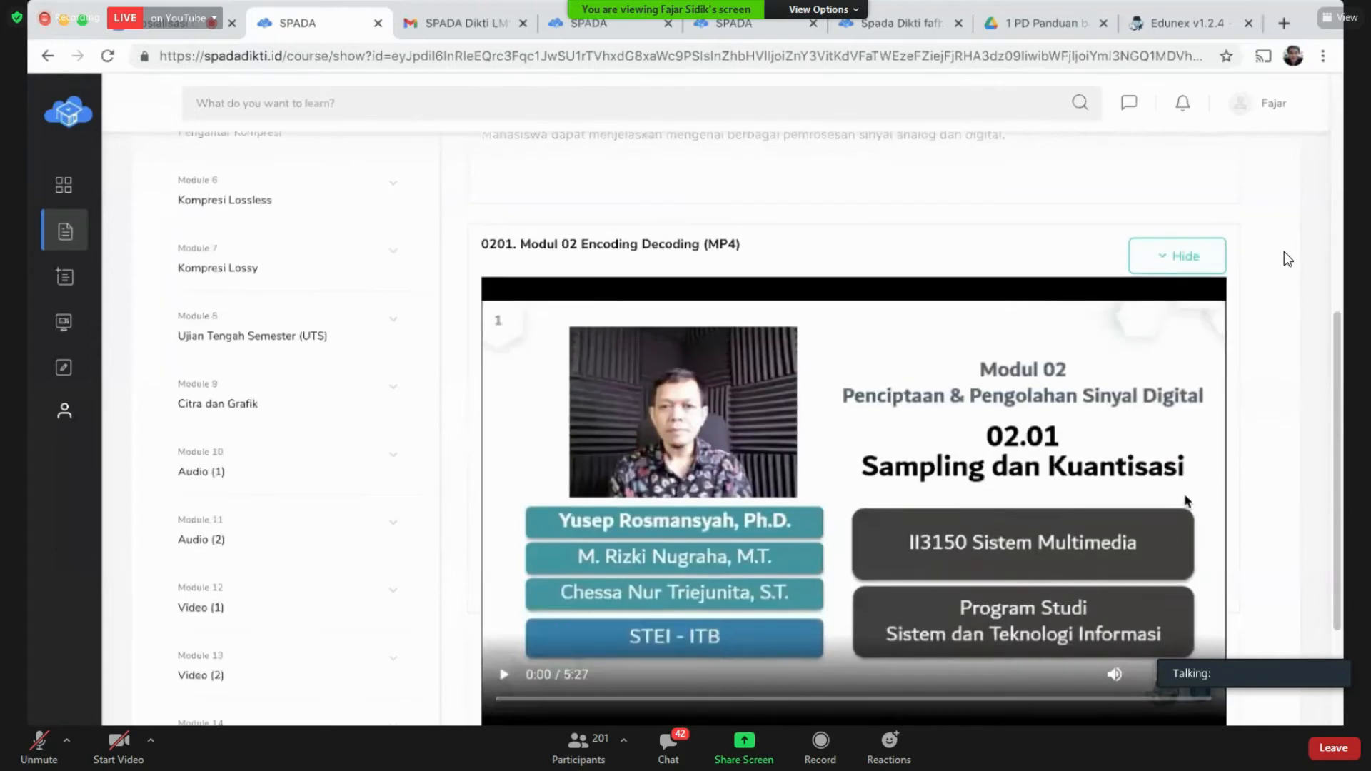
scroll(1187, 502, "down", 3)
left_click(1178, 615)
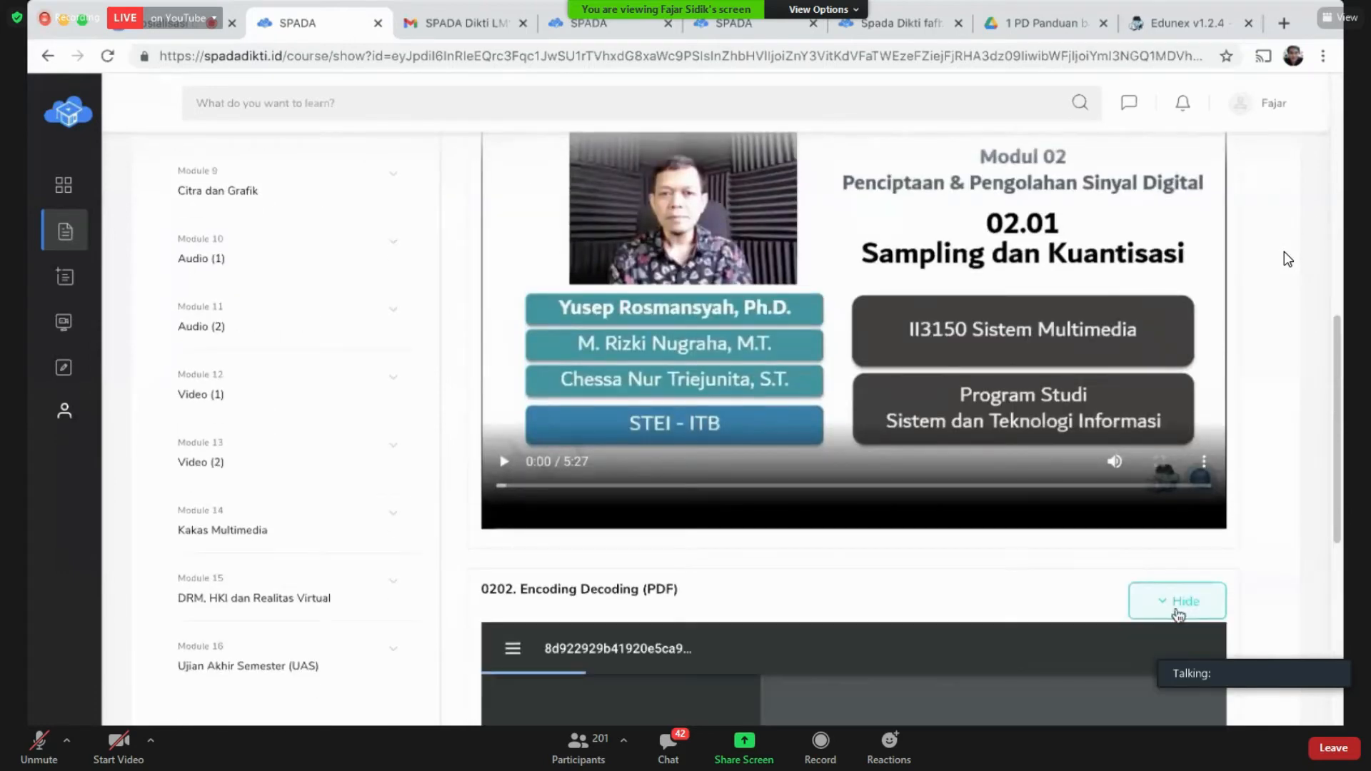
scroll(1178, 615, "down", 5)
scroll(1178, 614, "up", 5)
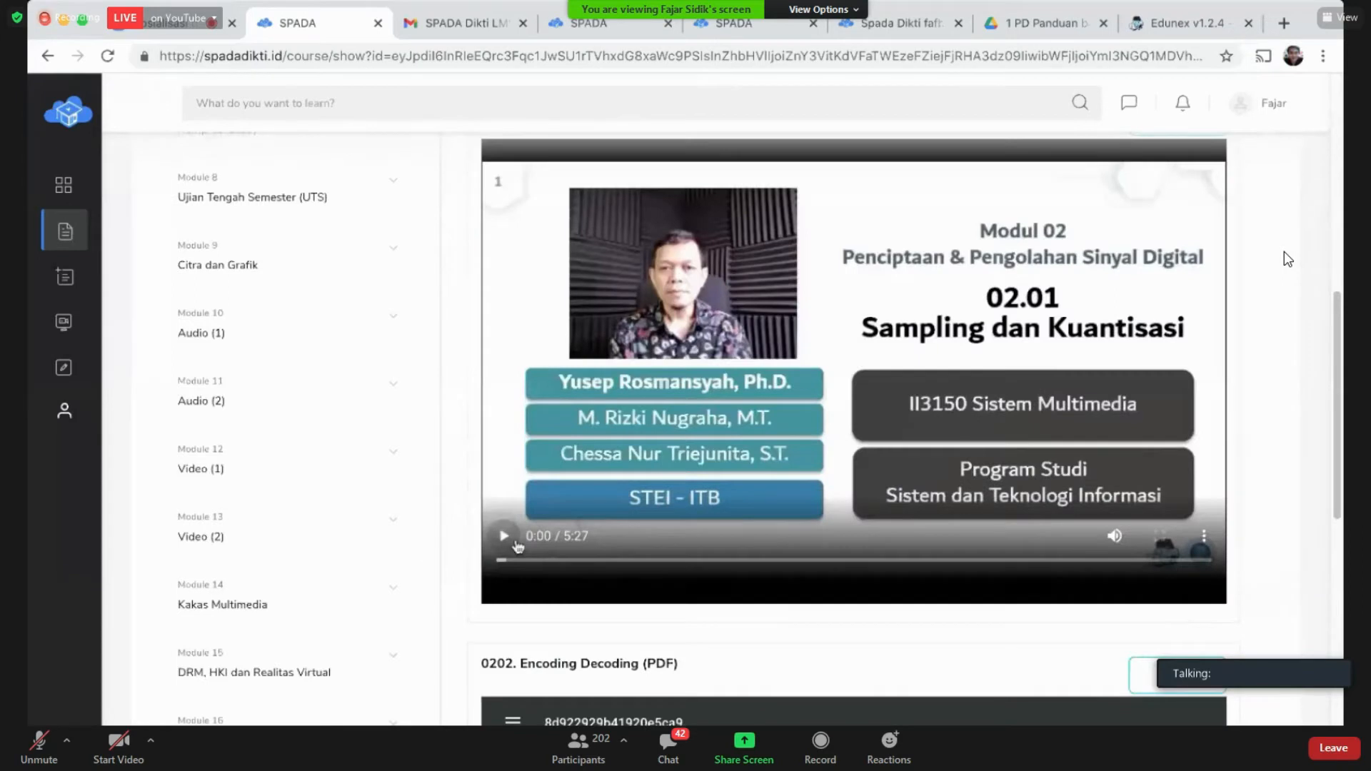
left_click(504, 537)
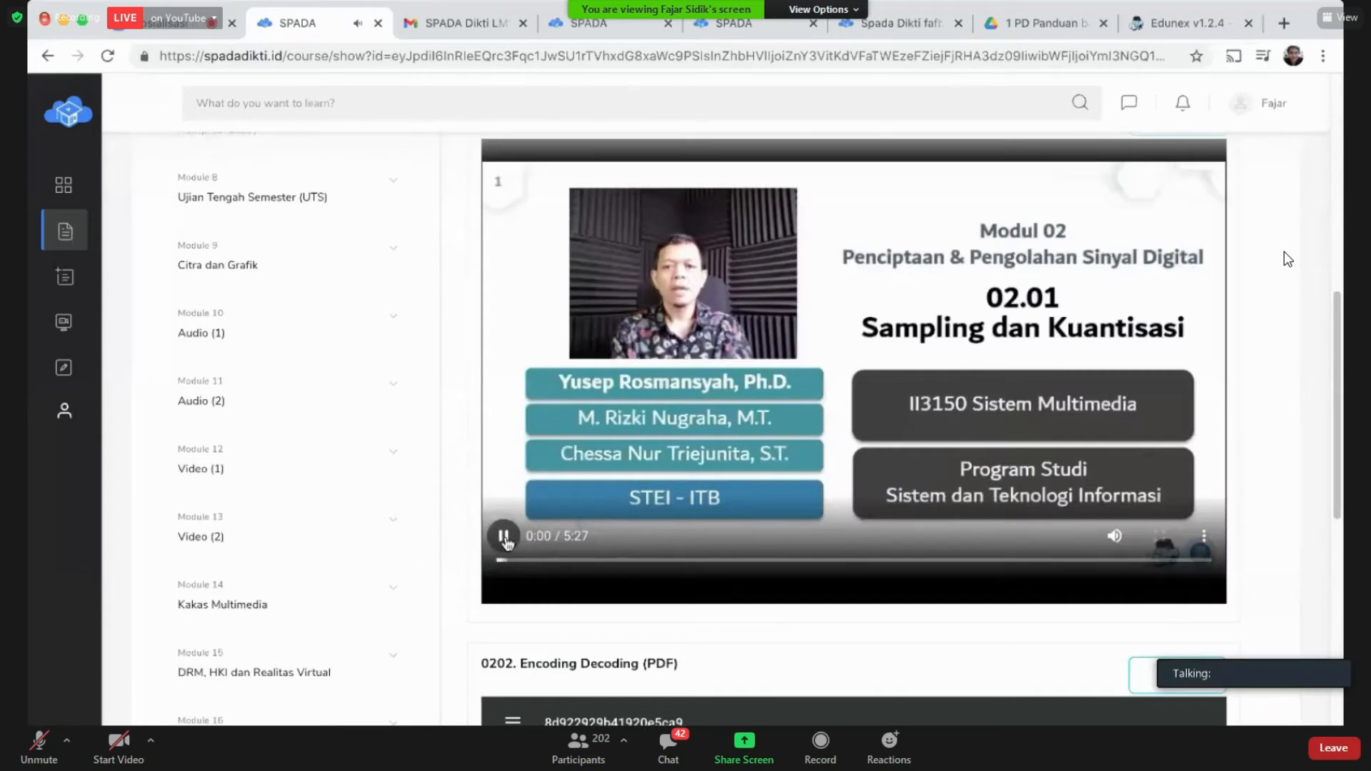
left_click(563, 566)
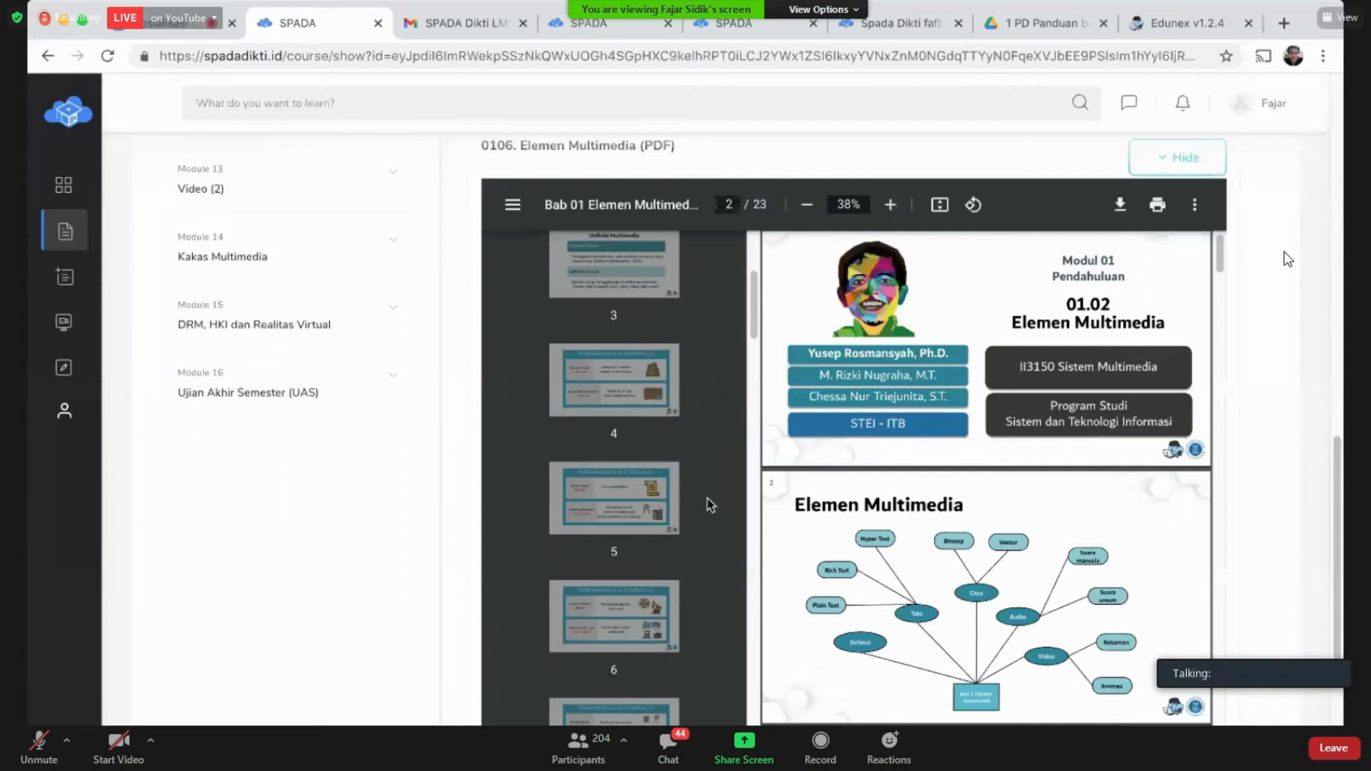
Step: Hide the Elemen Multimedia PDF's page thumbnails and read on to page 3, Definisi Multimedia
left_click(1193, 205)
left_click(1193, 206)
scroll(736, 676, "down", 3)
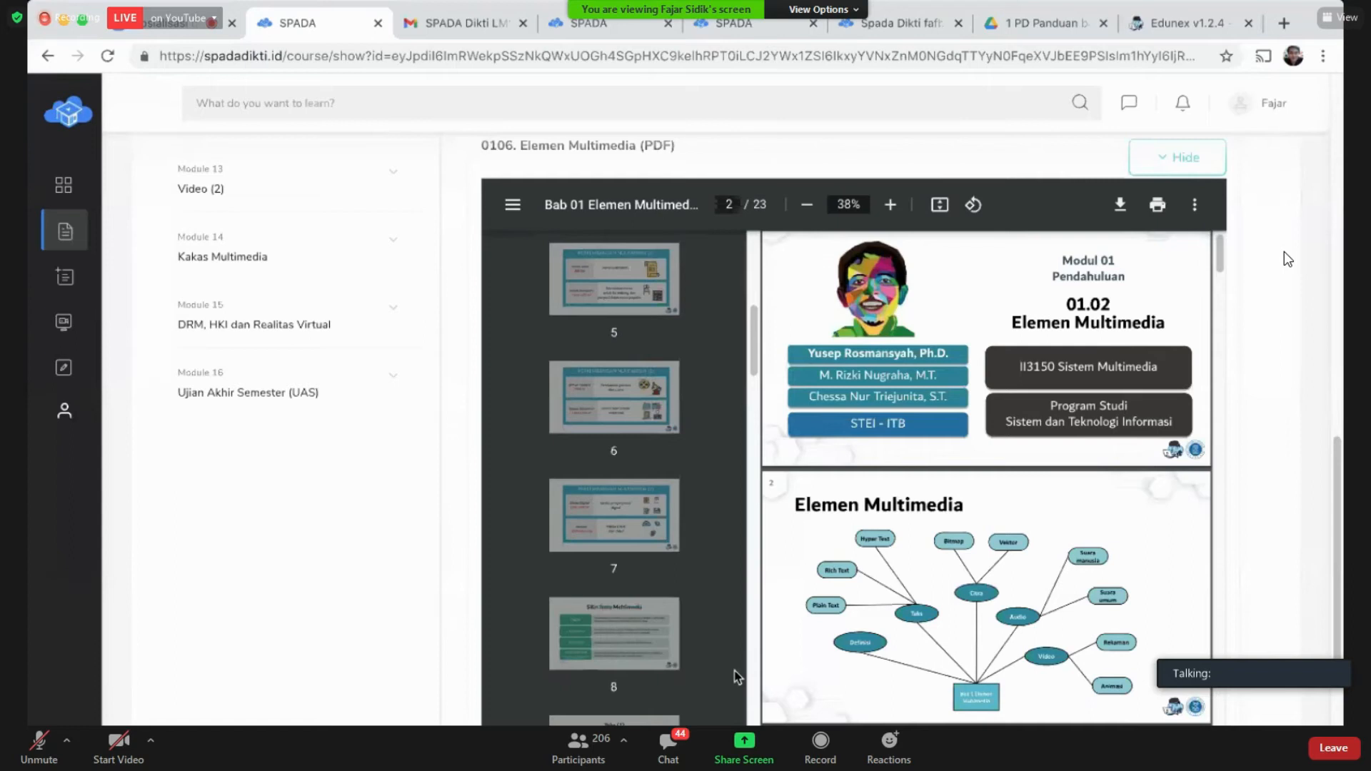
scroll(737, 676, "down", 4)
scroll(598, 541, "up", 5)
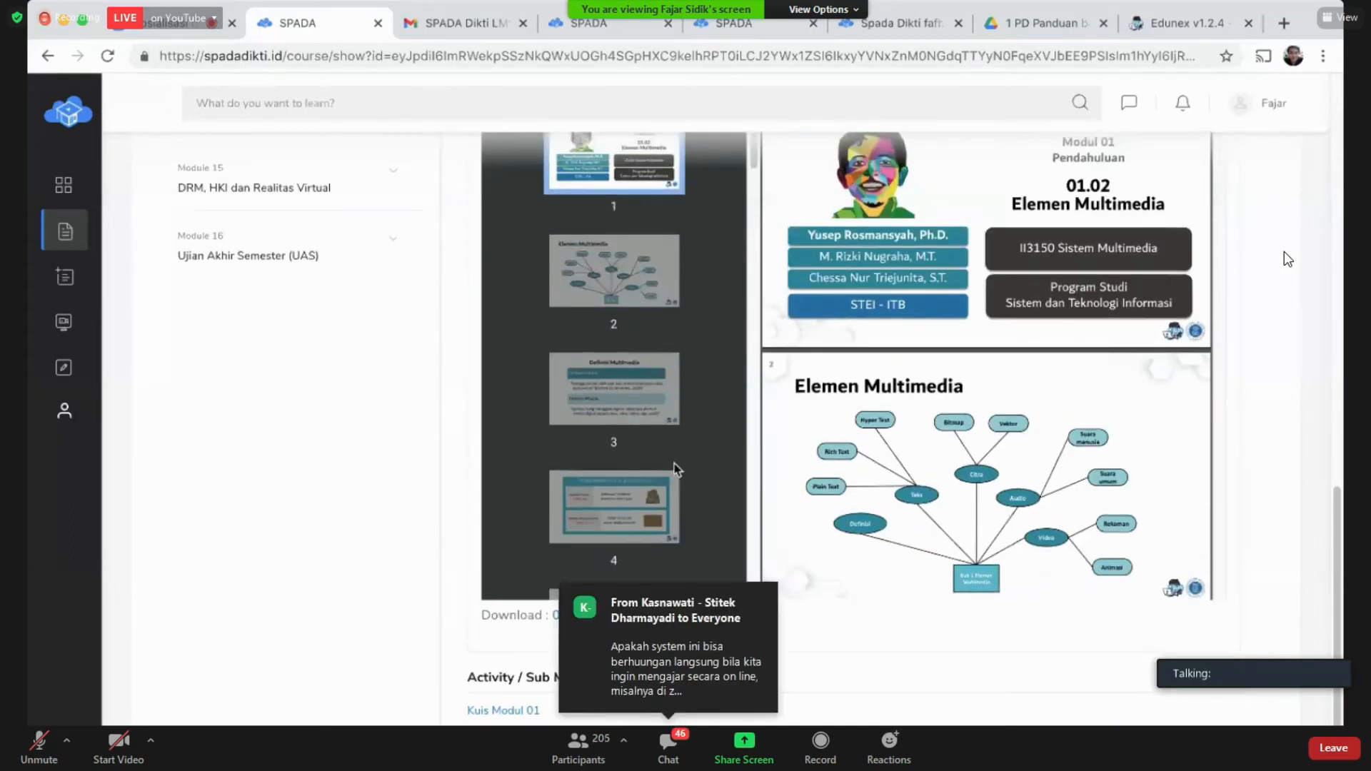
scroll(804, 440, "up", 1)
scroll(803, 432, "up", 3)
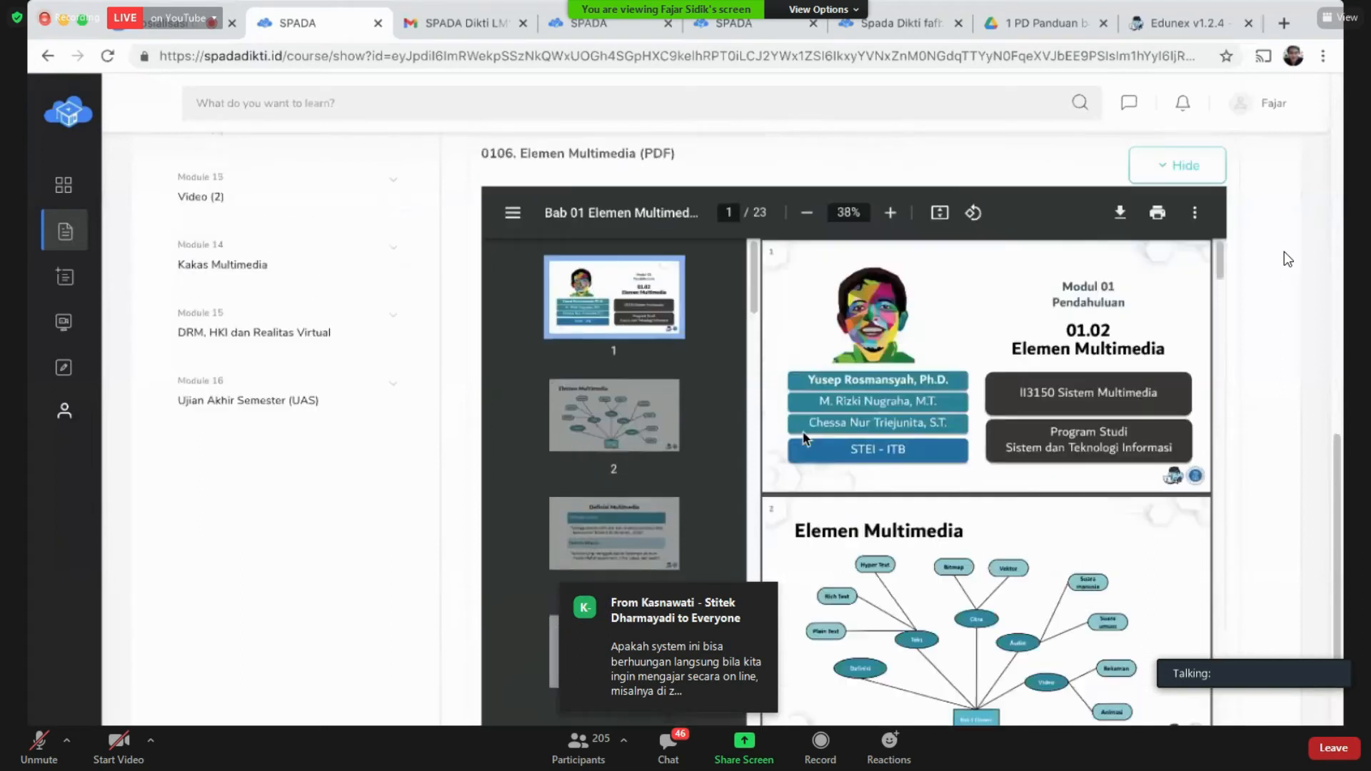
left_click(513, 212)
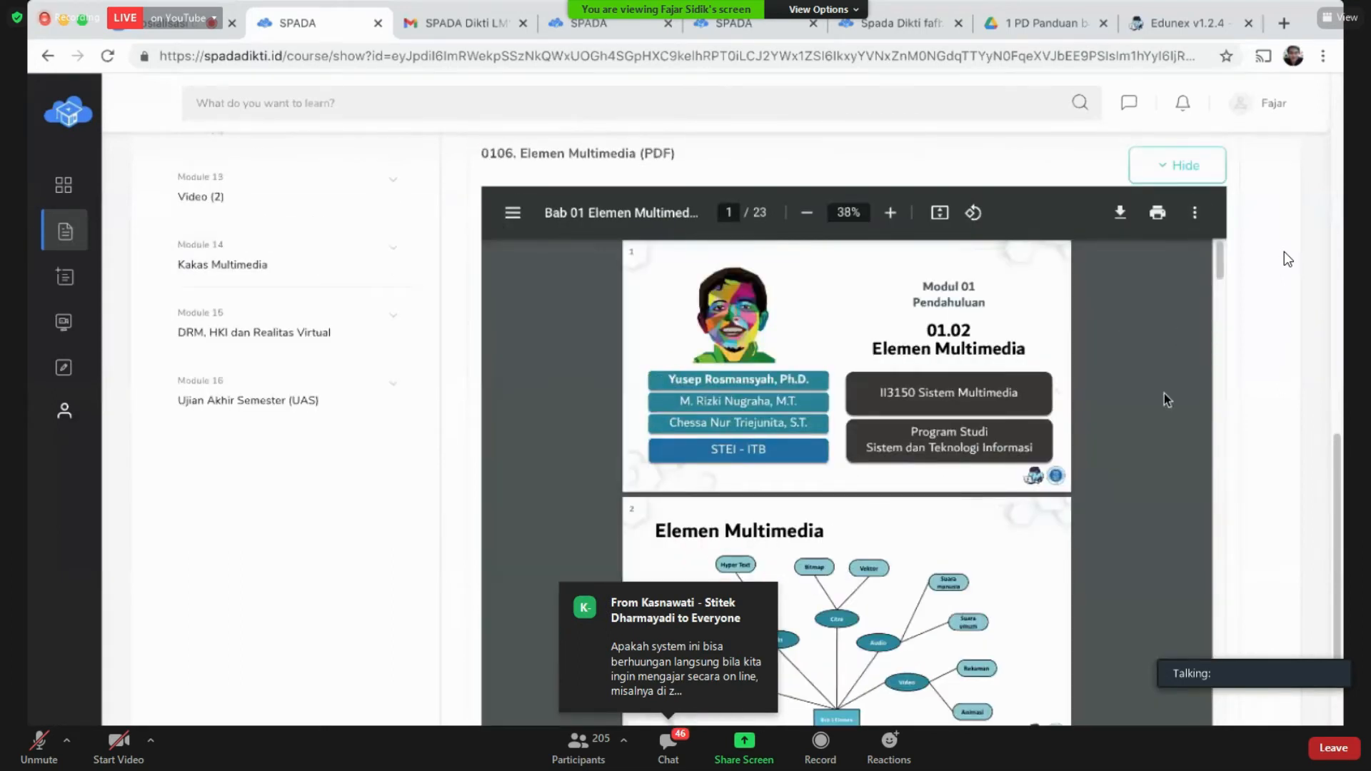
scroll(847, 471, "down", 2)
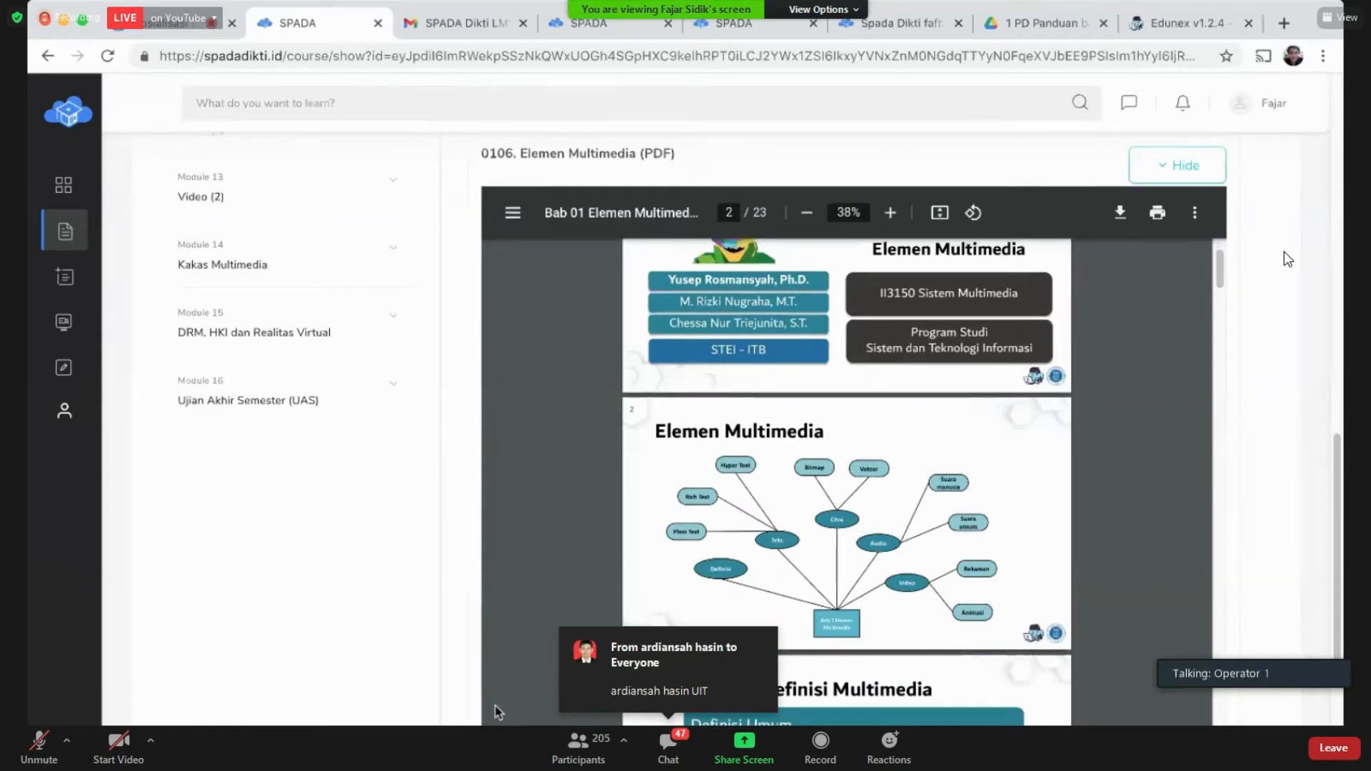
scroll(696, 525, "down", 3)
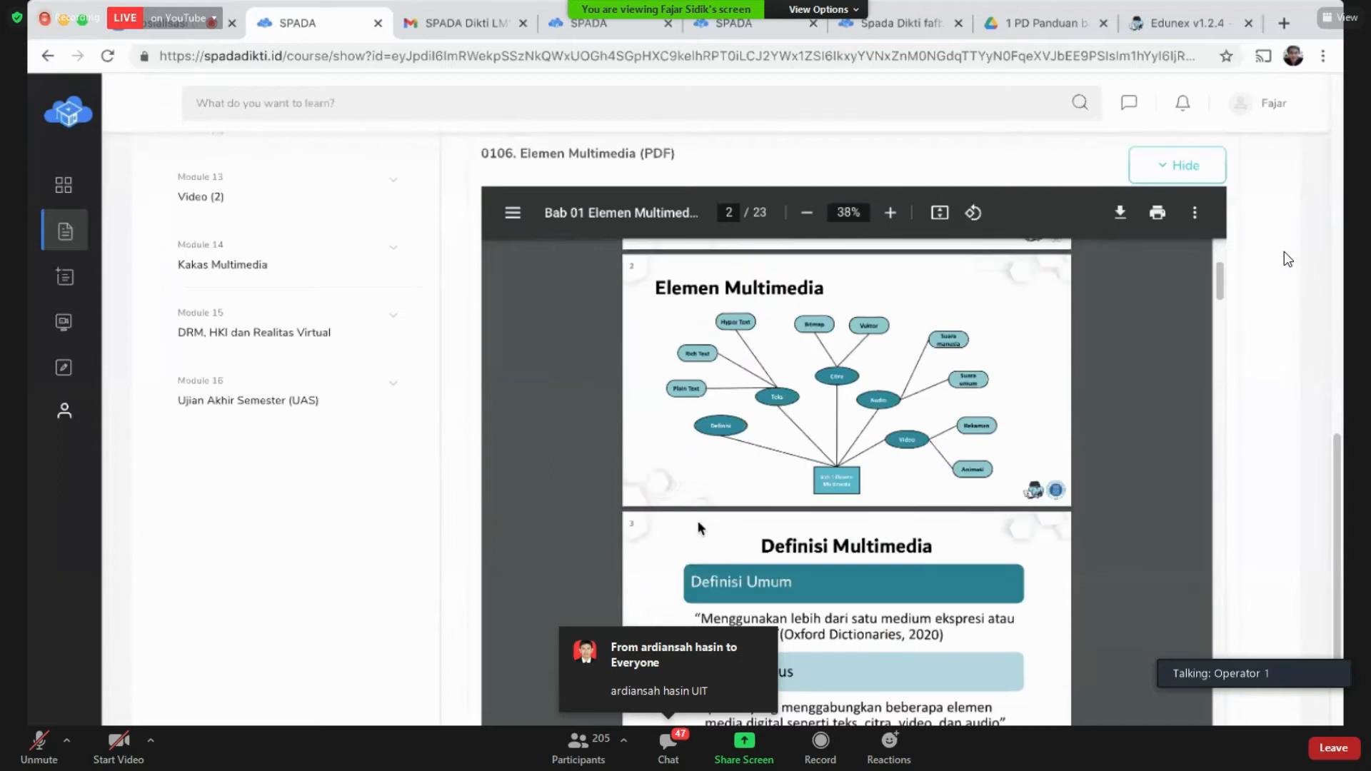
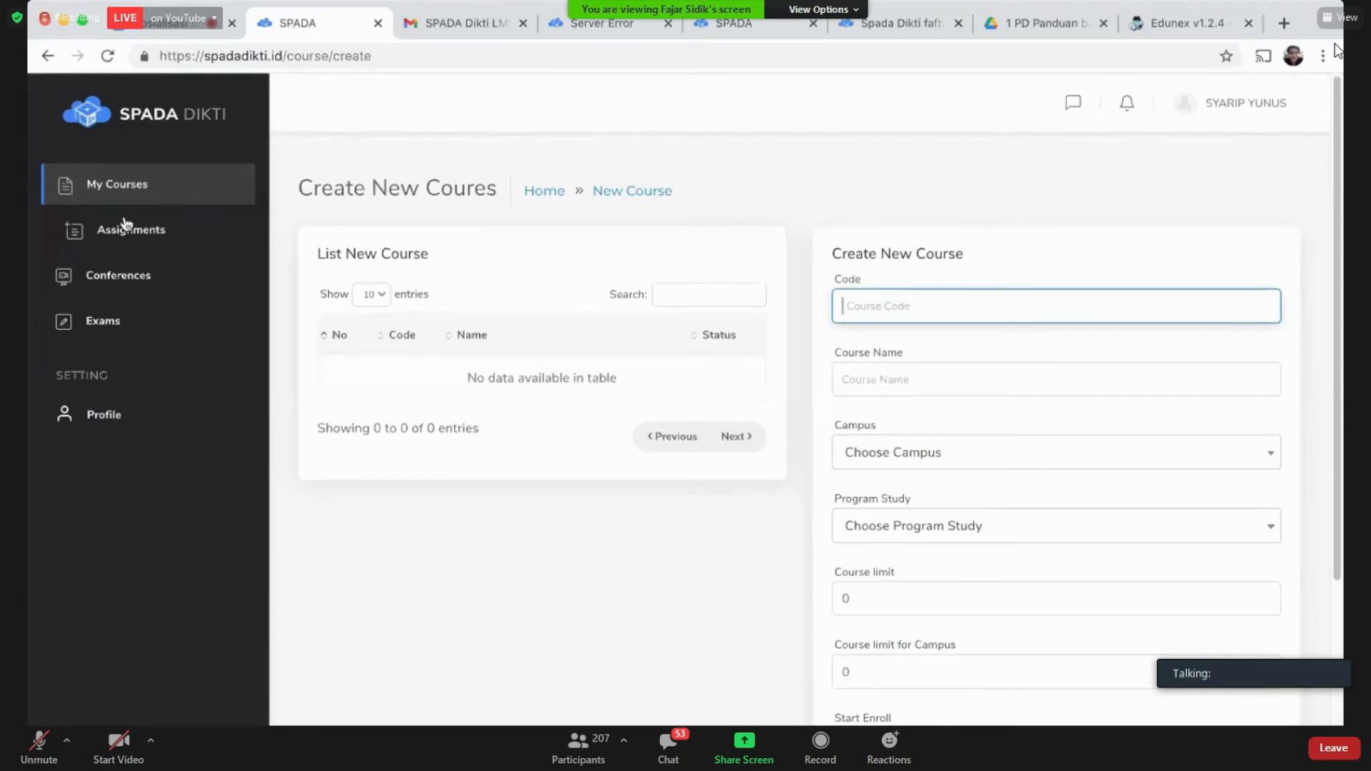
Step: Open the Sosialisasi Spada Dikti course from My Courses, then return and highlight its module count
left_click(130, 193)
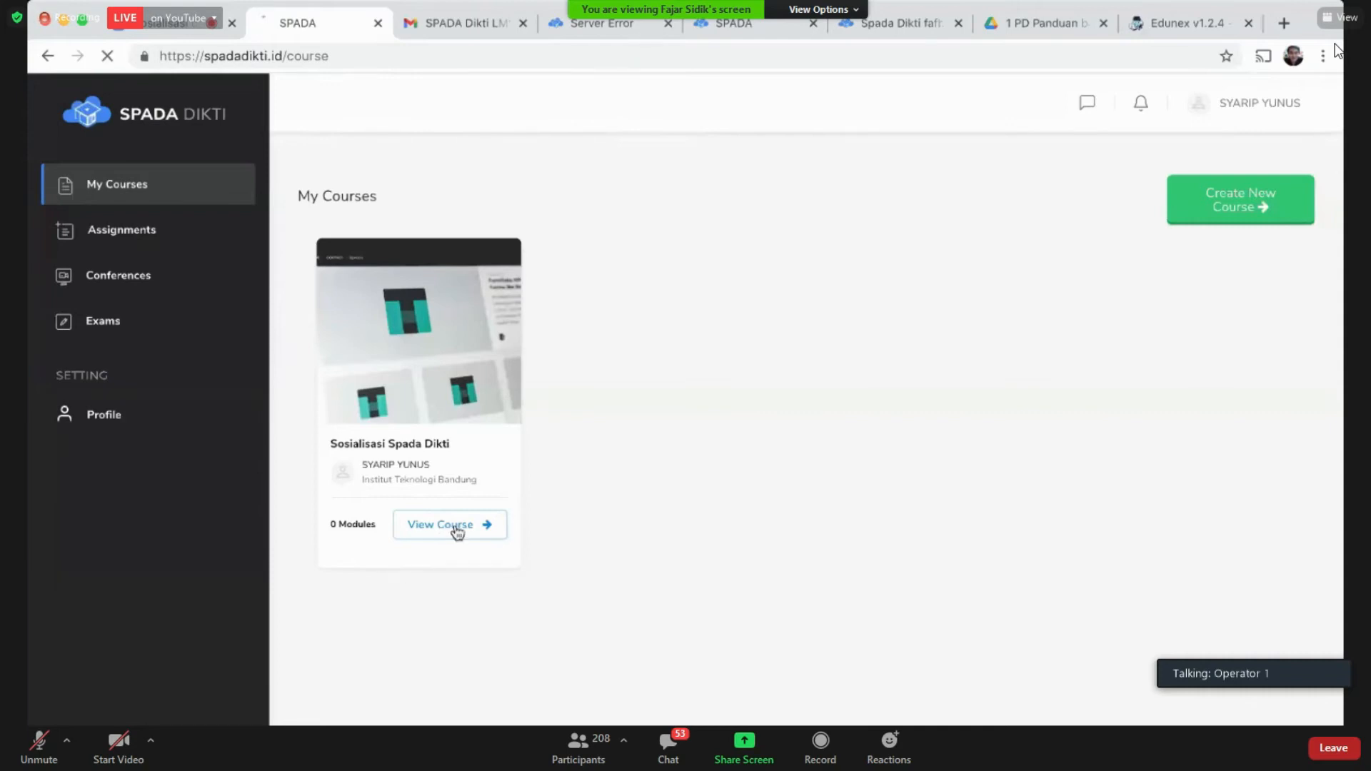
left_click(456, 529)
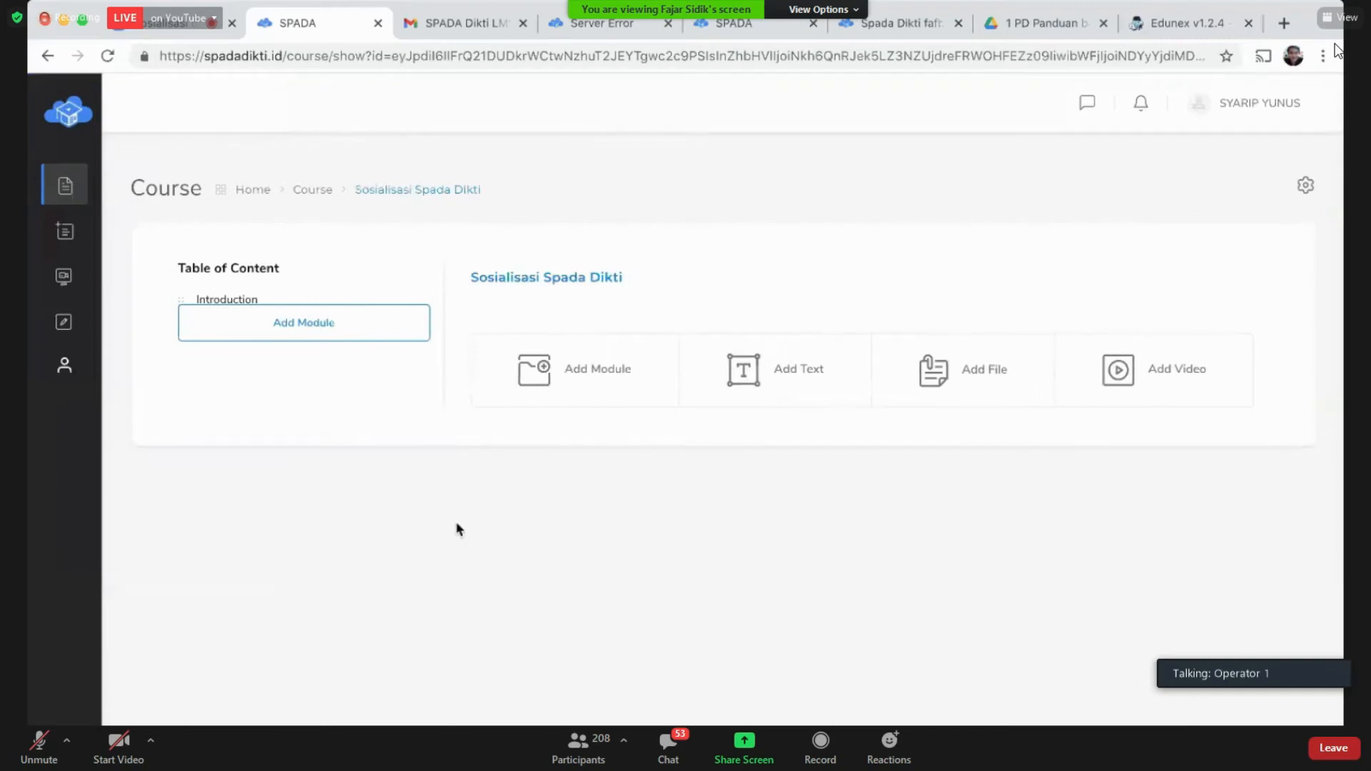
left_click(47, 56)
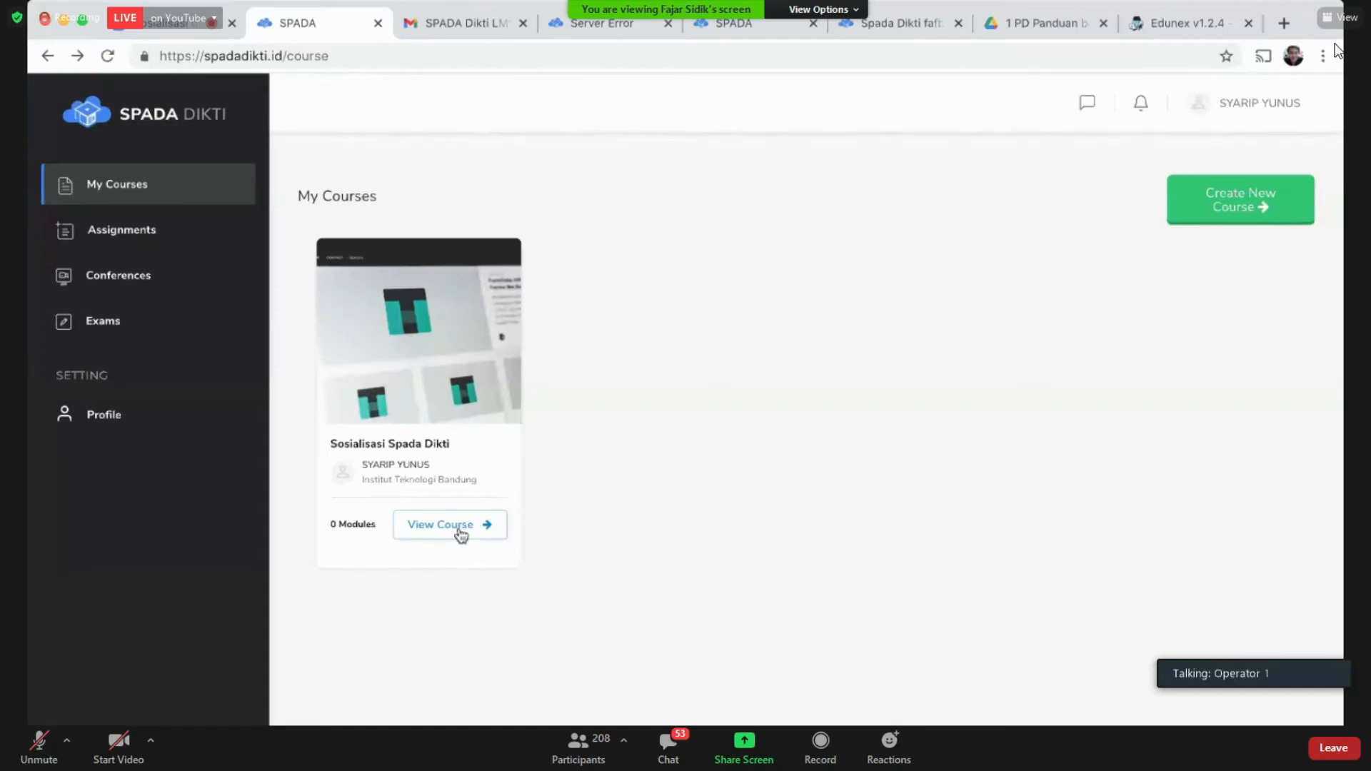
double_click(339, 524)
Step: Open the Sosialisasi Spada Dikti course and show the Add Module choices under Table of Content
triple_click(330, 525)
left_click(417, 532)
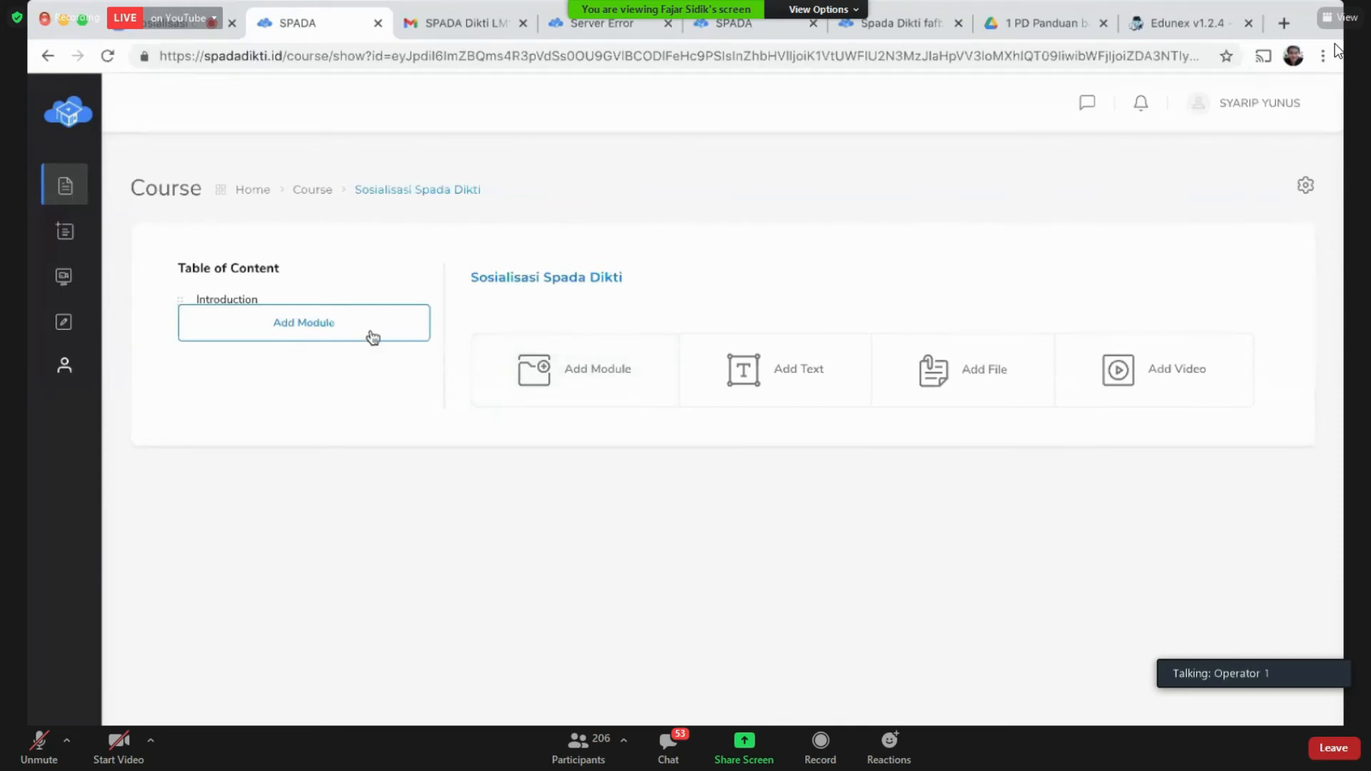
left_click(372, 337)
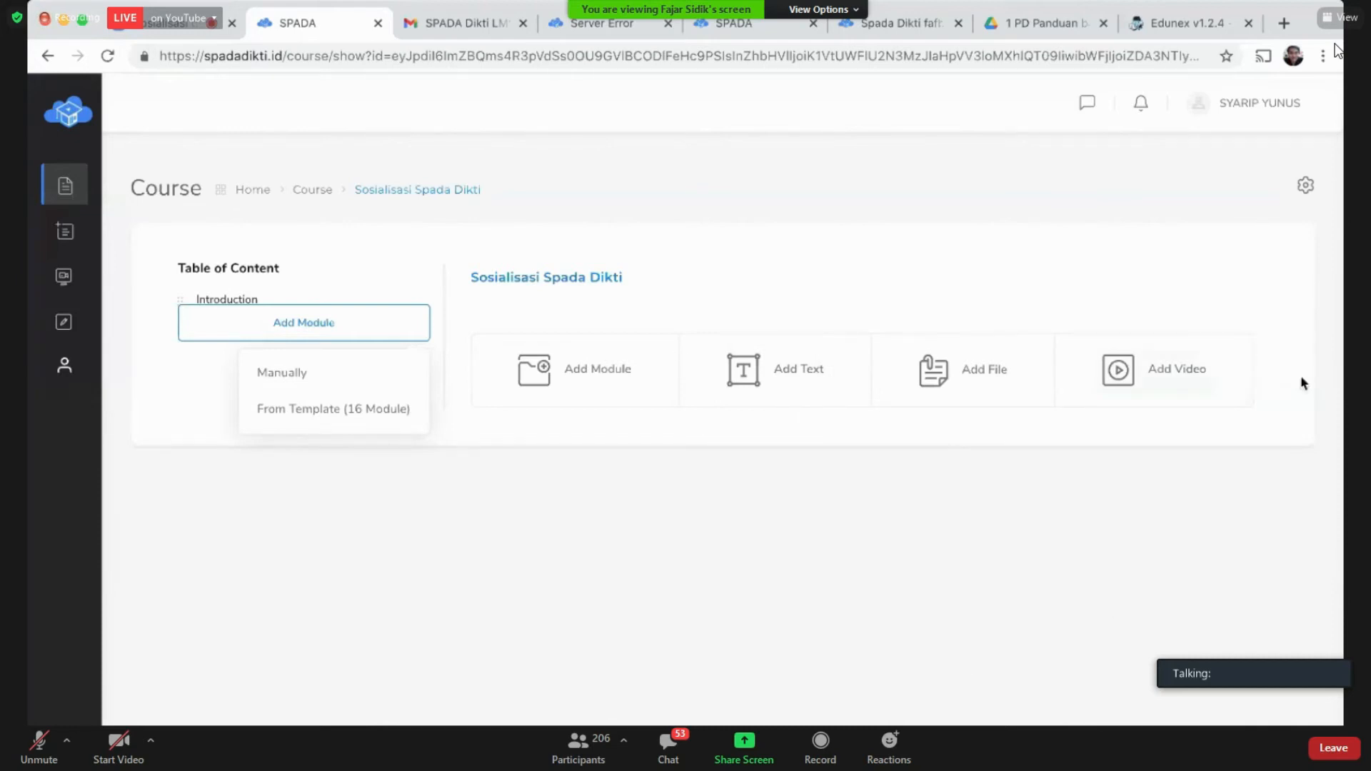
Step: Dismiss the Add Module choices, then preview and close the new-module and Add Text forms
left_click(664, 437)
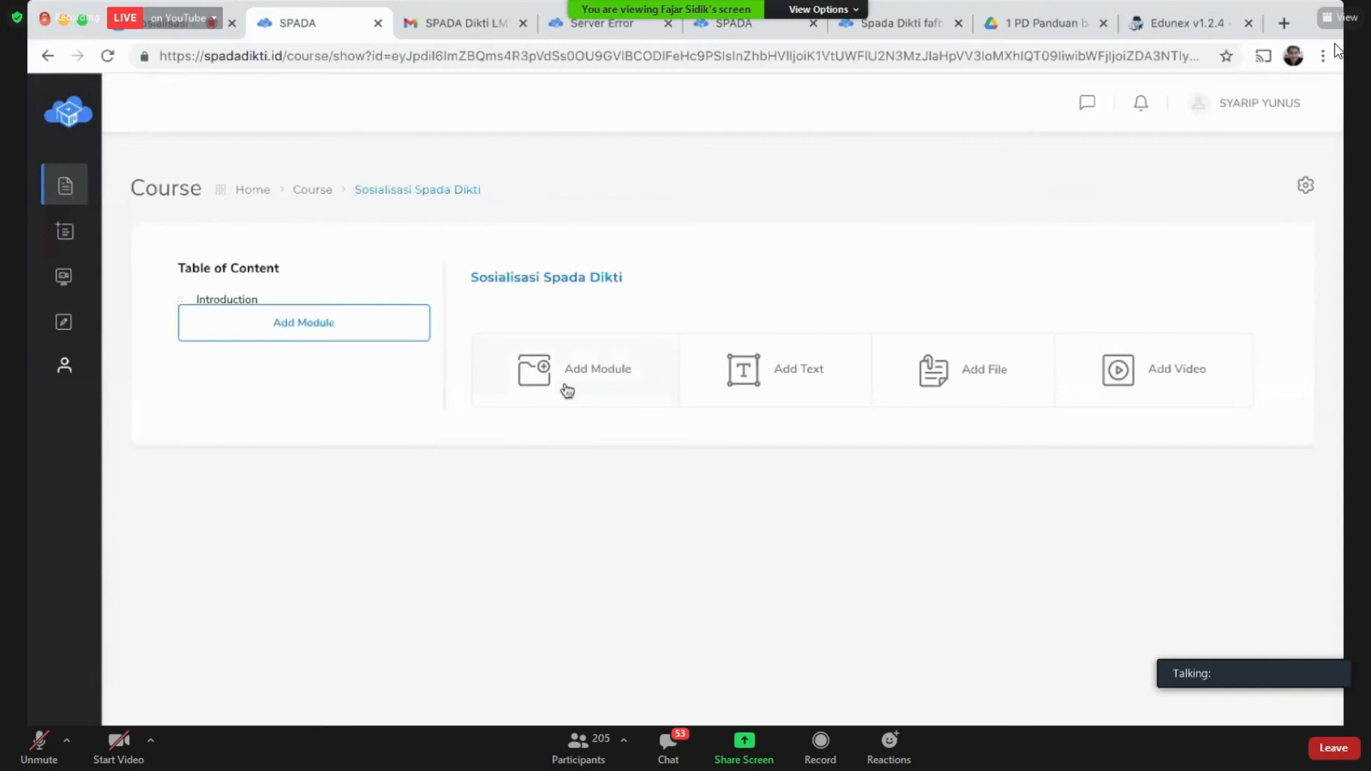
left_click(568, 389)
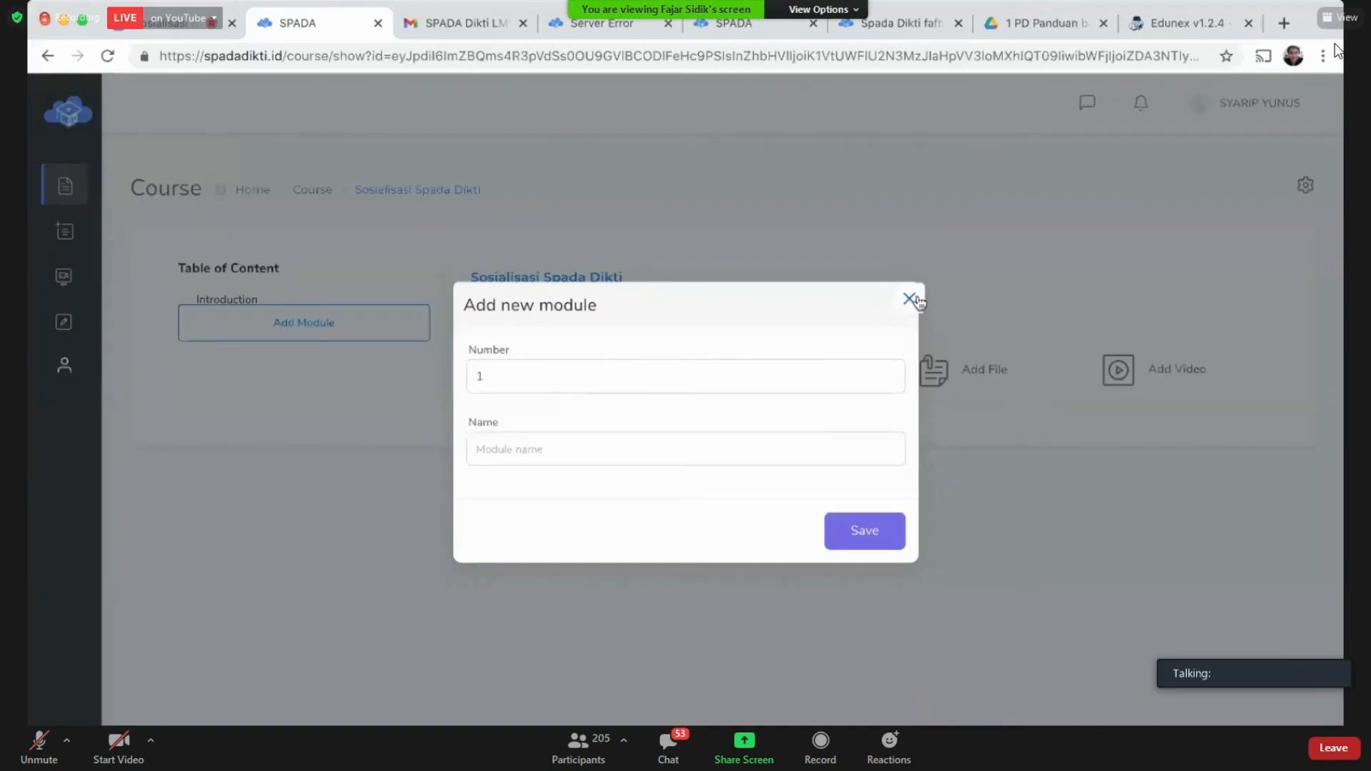
left_click(909, 299)
left_click(815, 382)
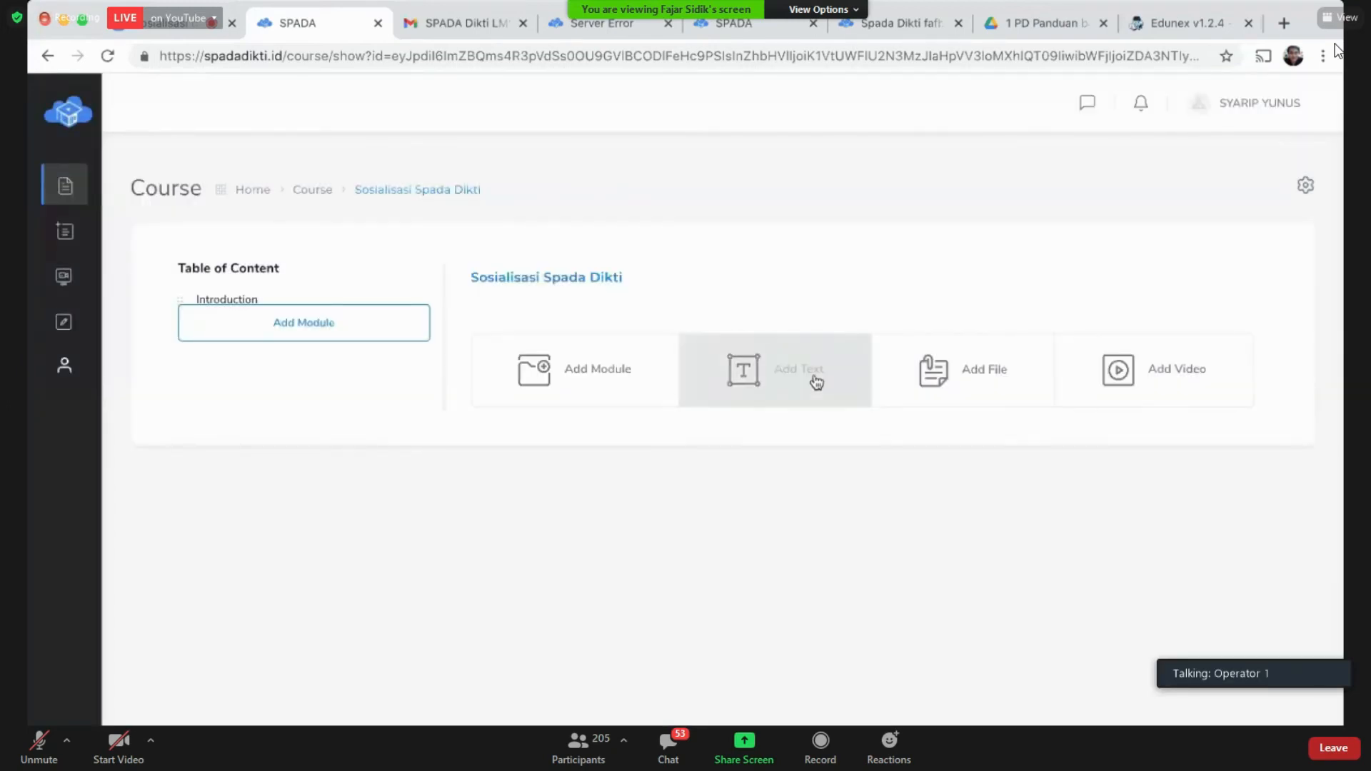
left_click(361, 407)
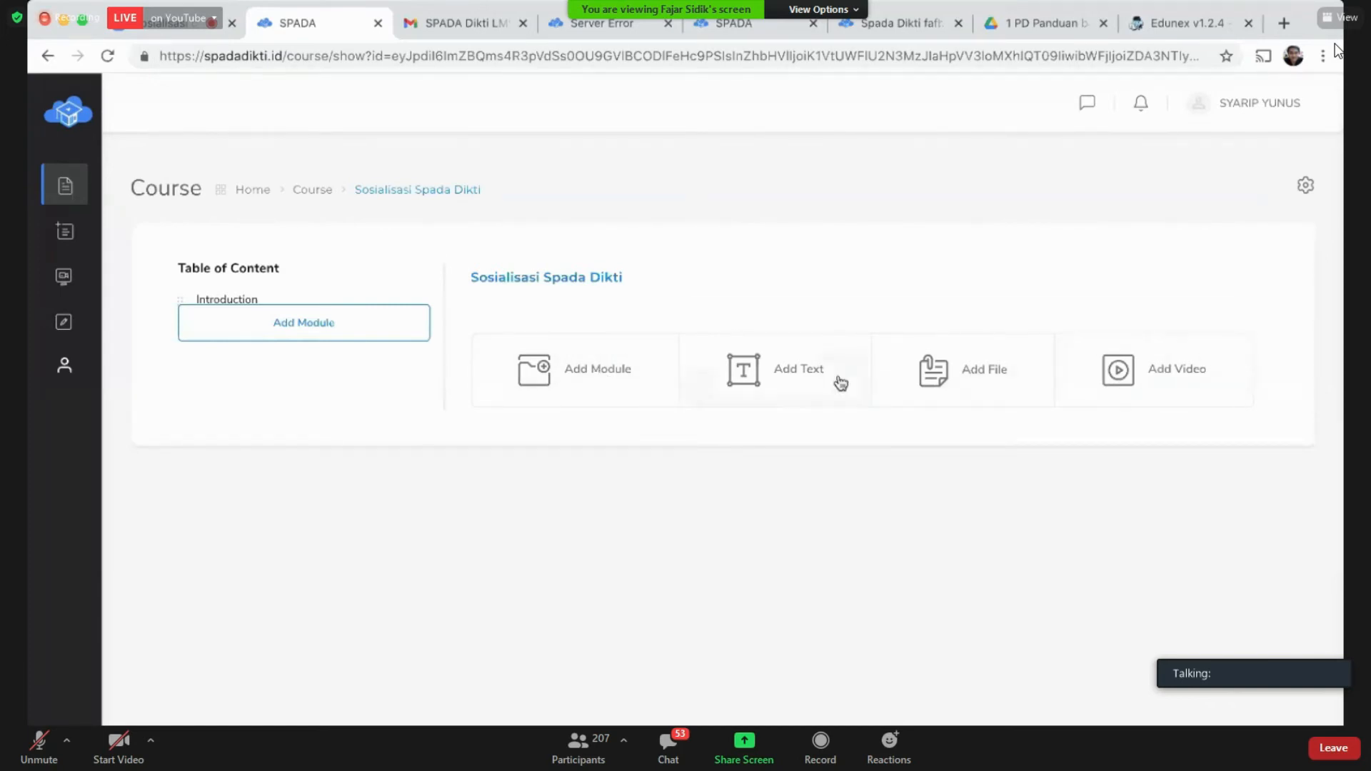
left_click(948, 383)
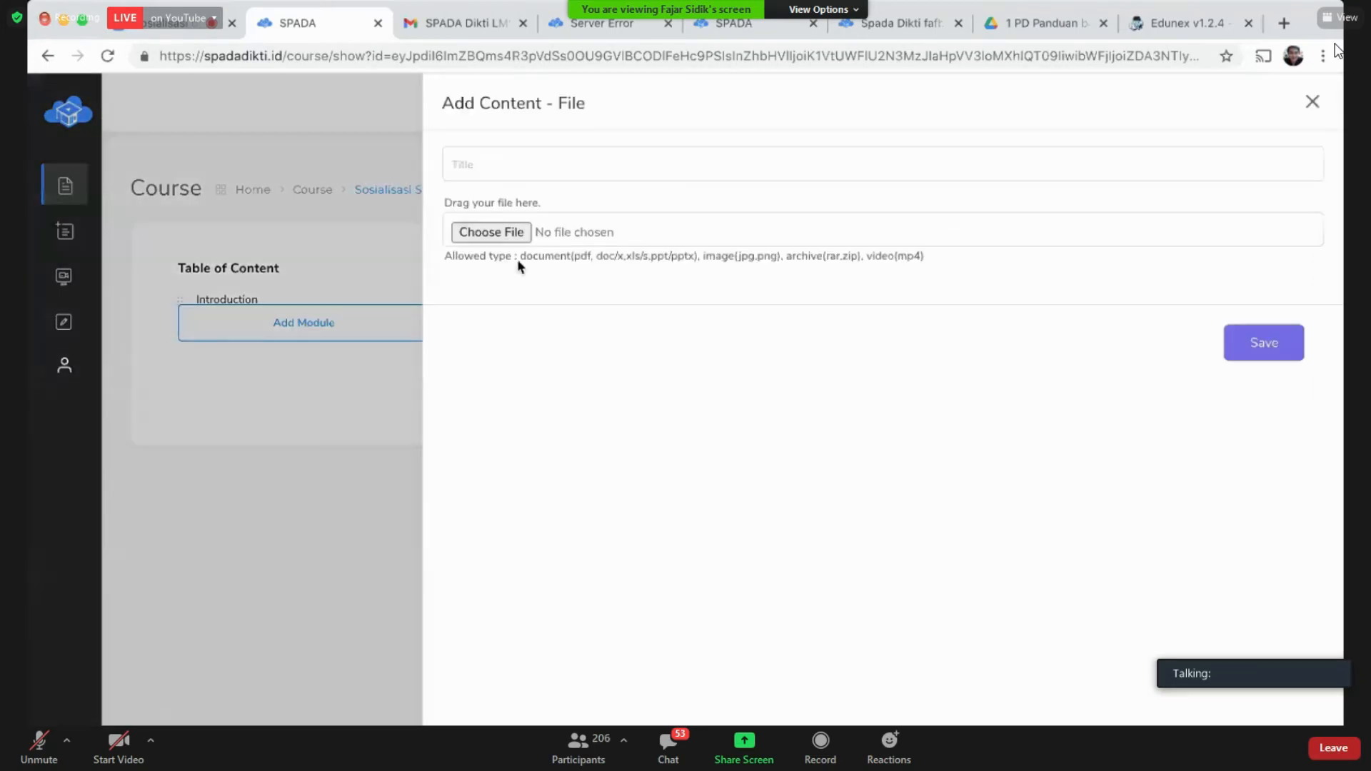
left_click_drag(522, 255, 924, 259)
left_click(955, 266)
left_click(402, 337)
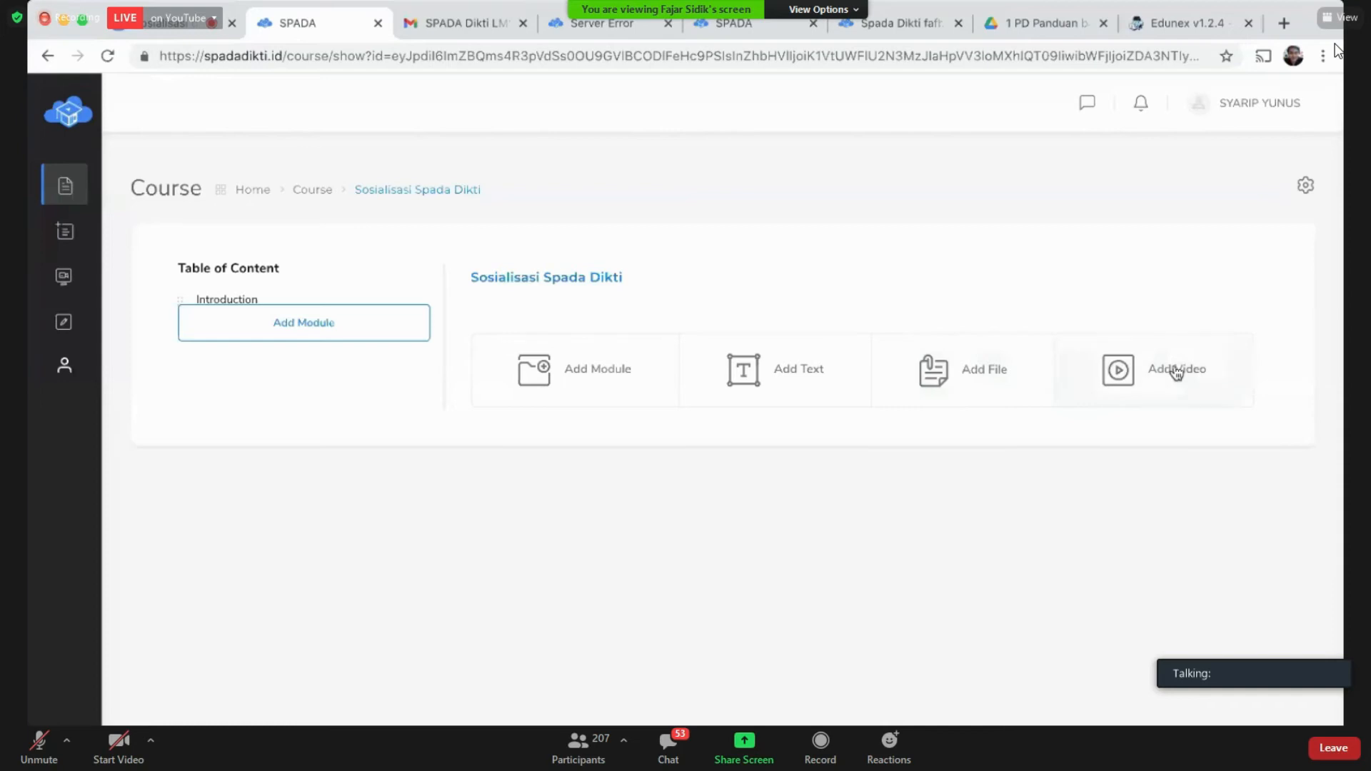
Step: Preview and close the new-module form, then bring up the Manually / From Template choices
left_click(594, 384)
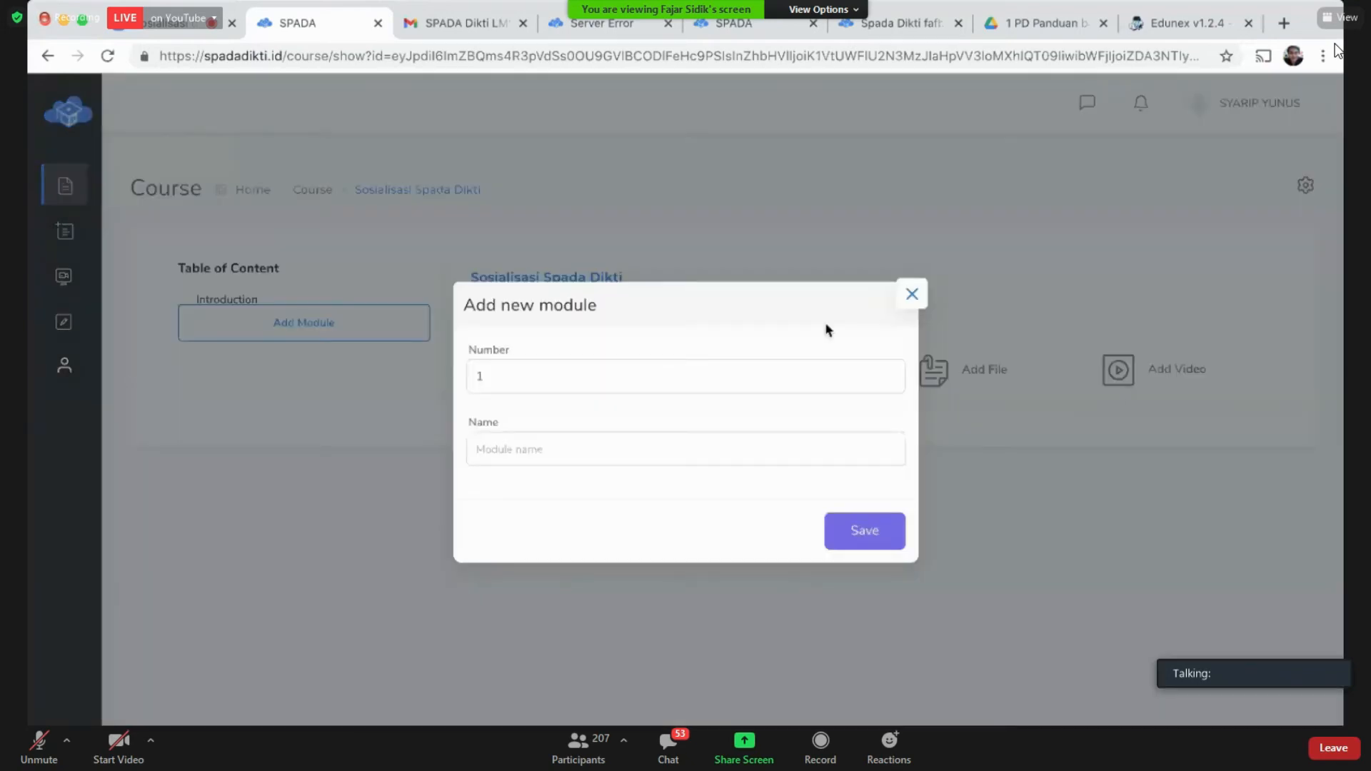
left_click(736, 448)
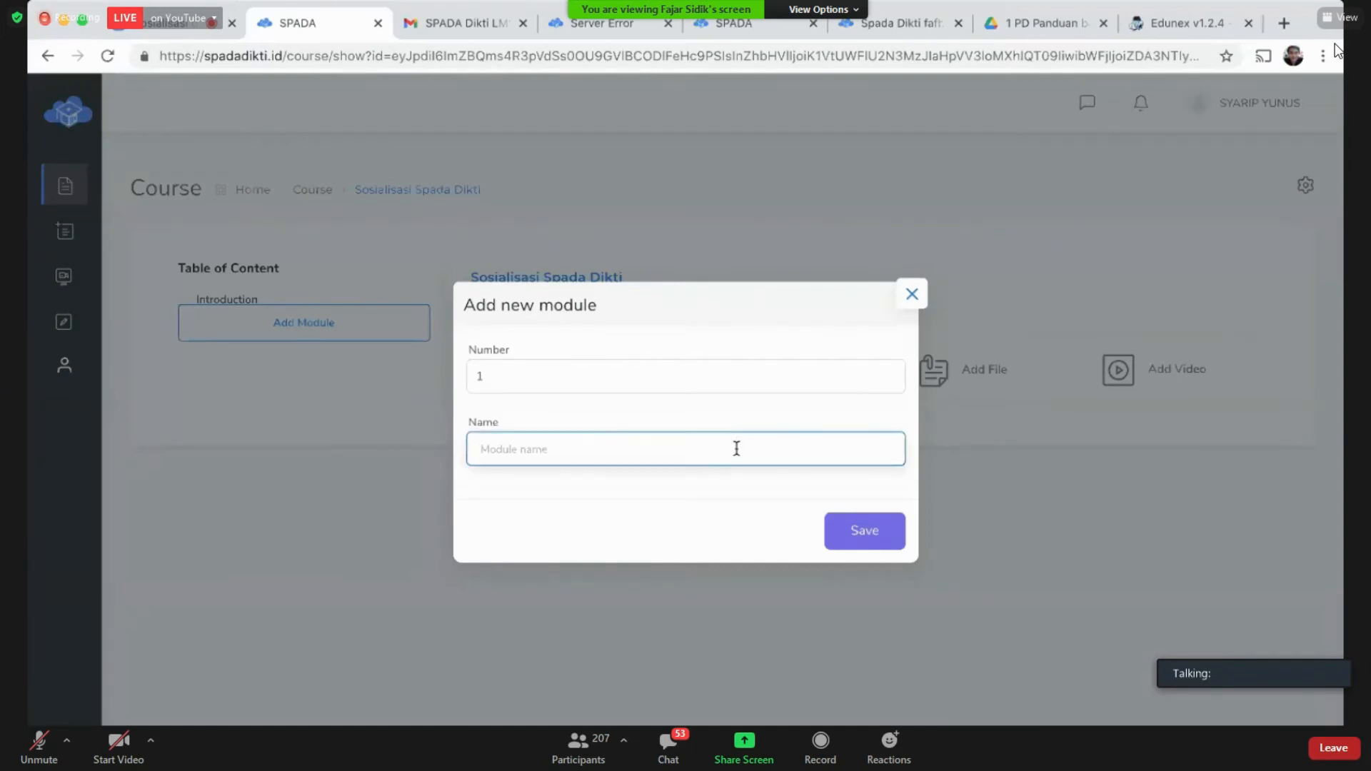
left_click(908, 295)
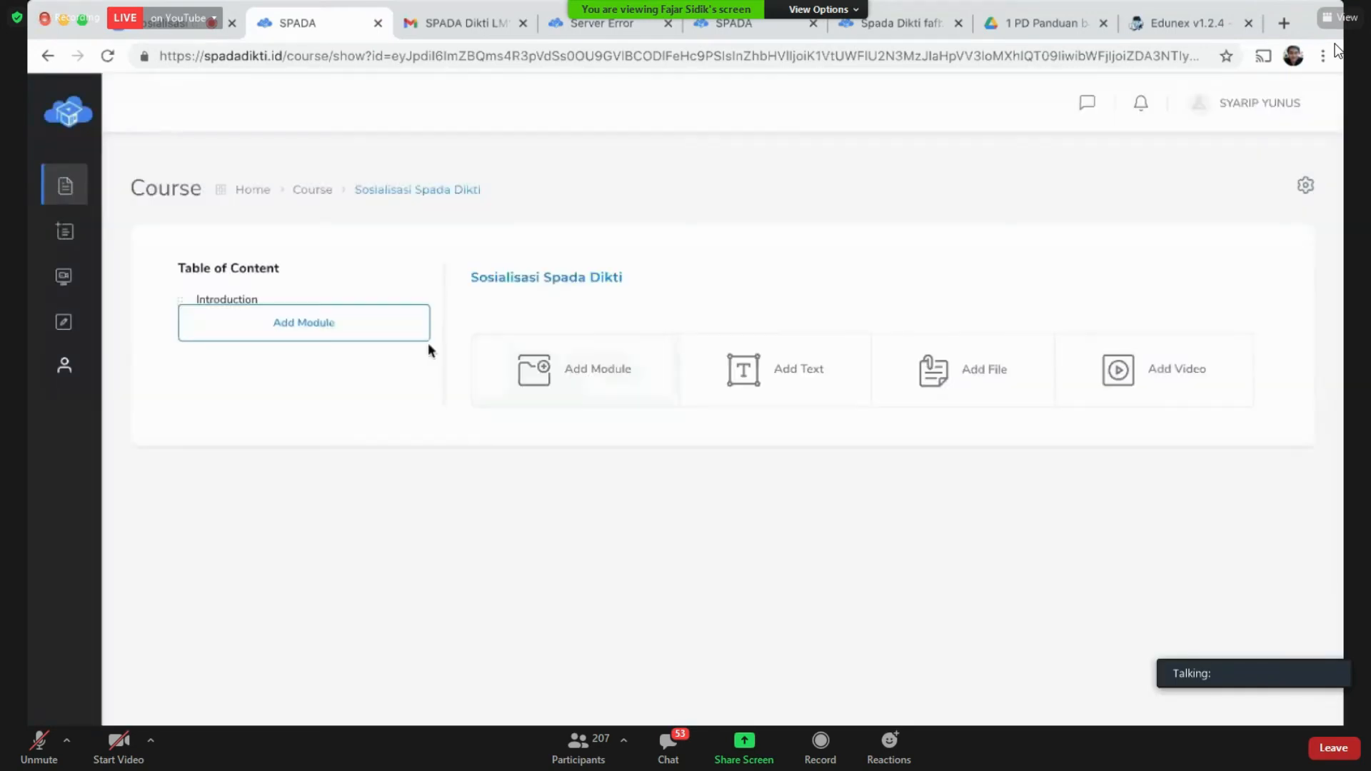
left_click(356, 331)
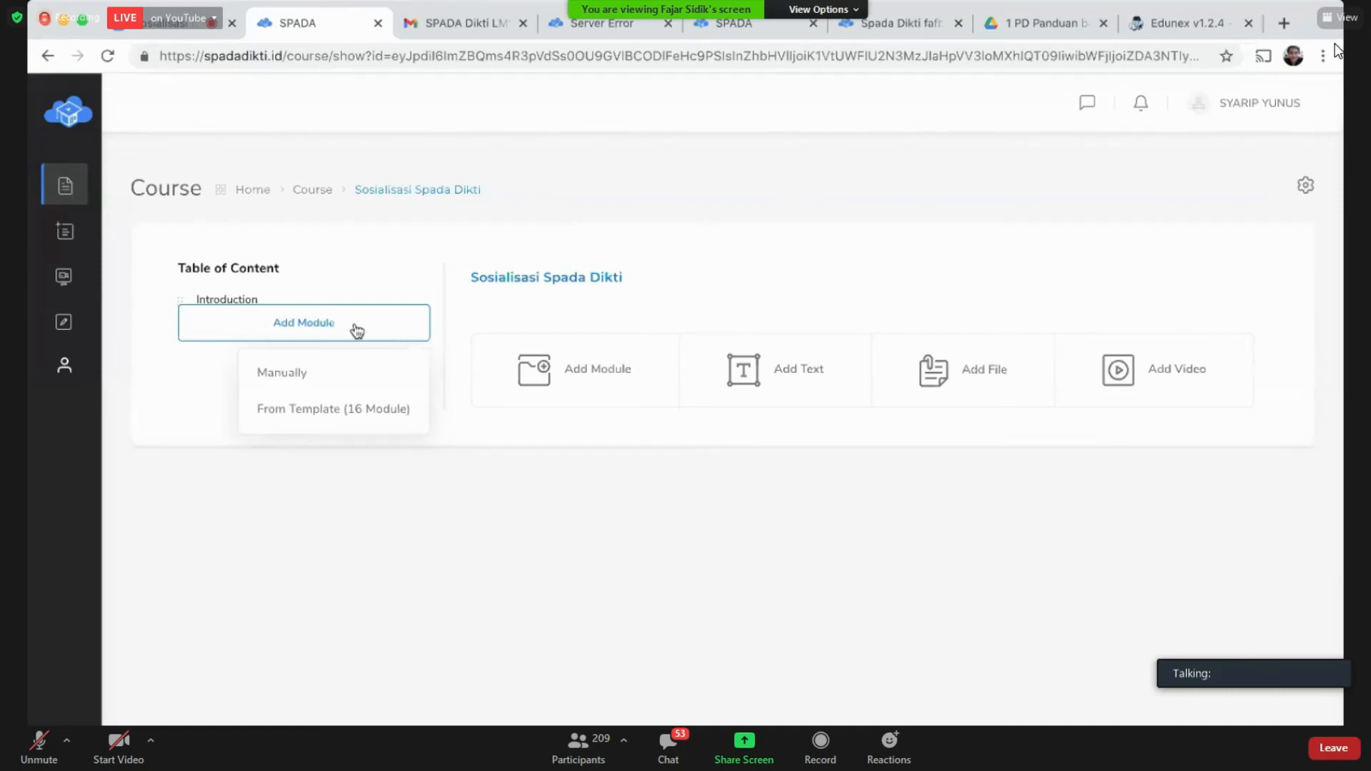
Step: Add module 1 manually with the name 'Pendahuluan' and save it
left_click(299, 372)
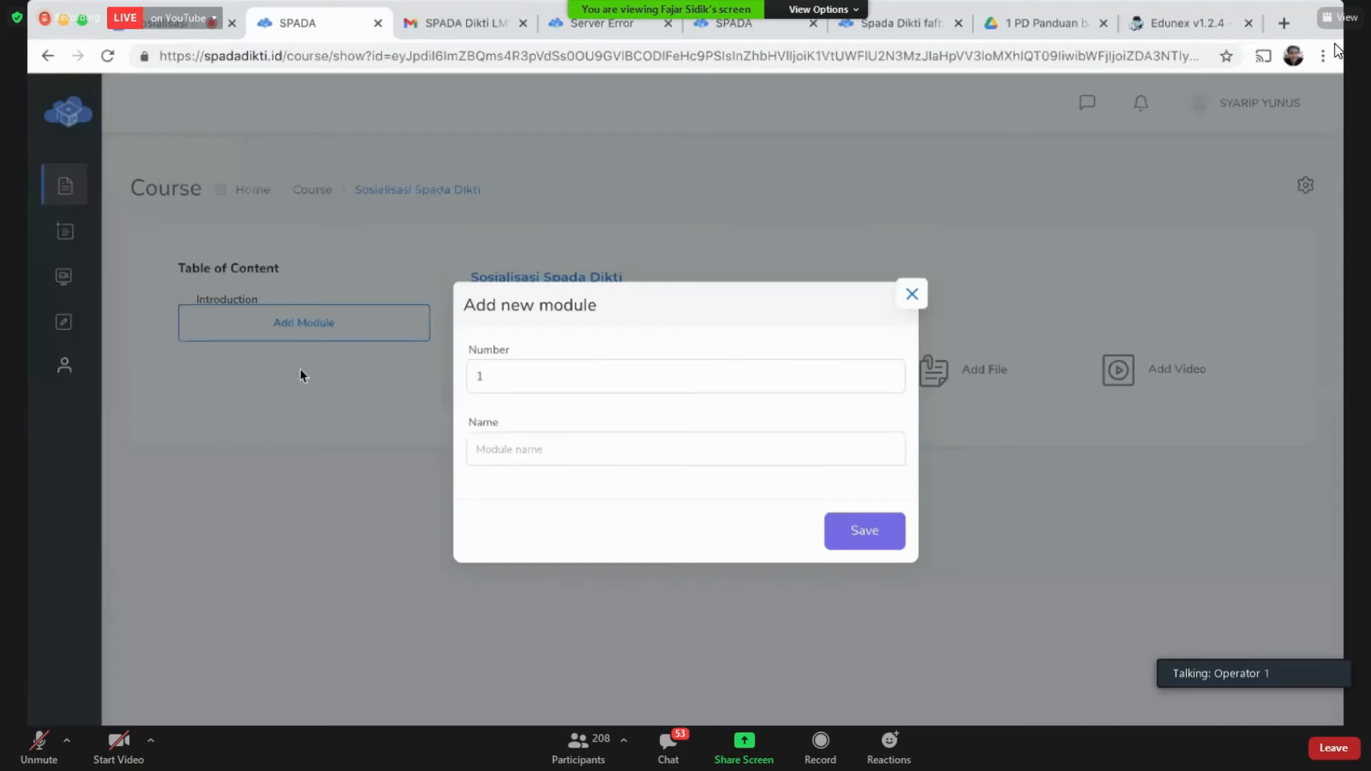
left_click(564, 449)
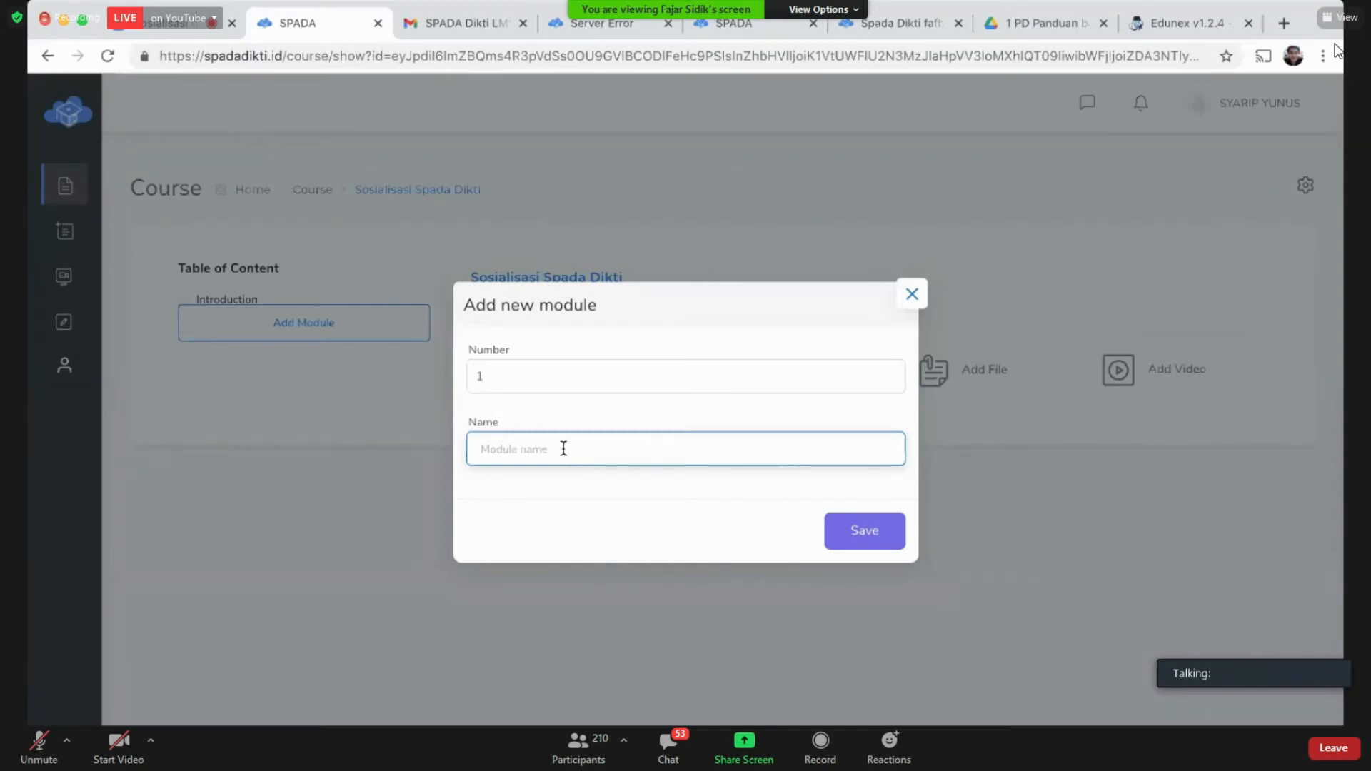
type("Pendahuluan")
left_click(857, 536)
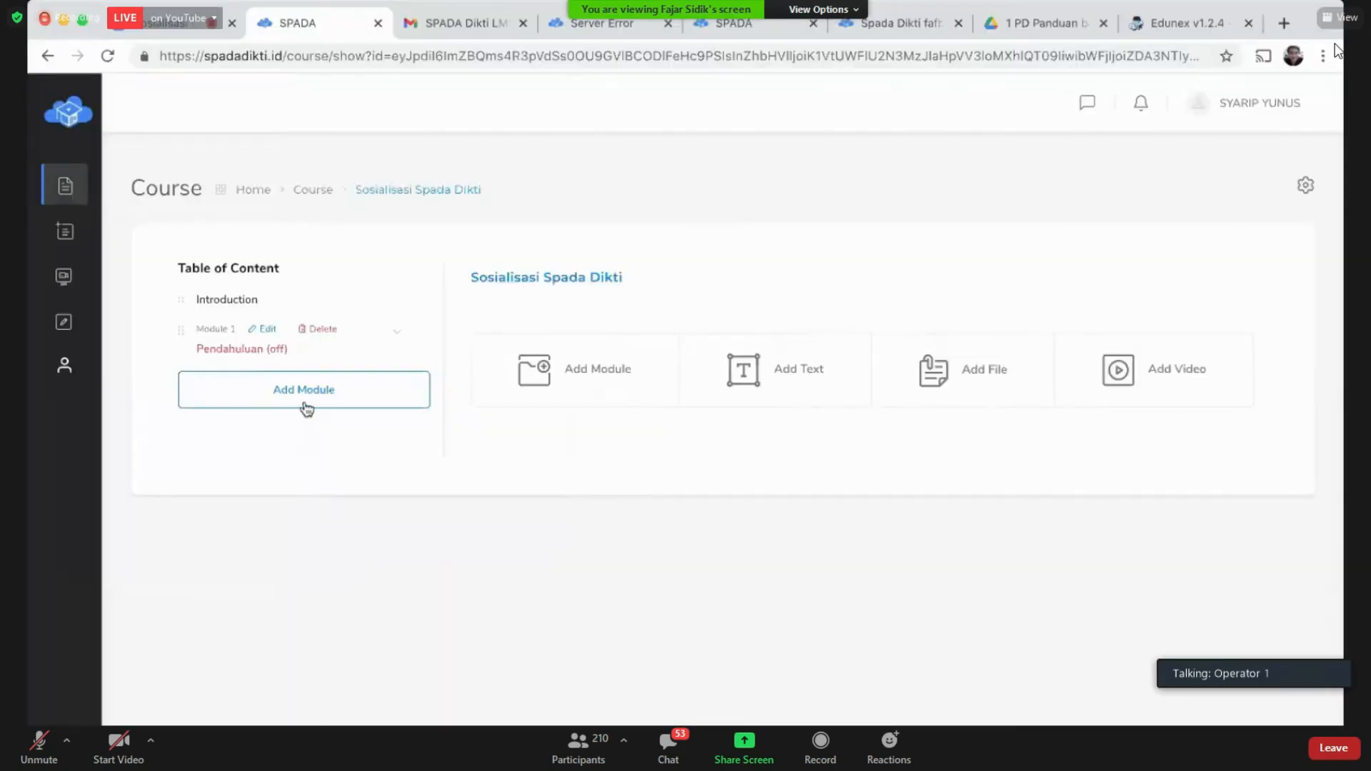
Step: Manually add module 2 named 'Pengantar Web' and save it
left_click(306, 405)
left_click(310, 444)
left_click(610, 454)
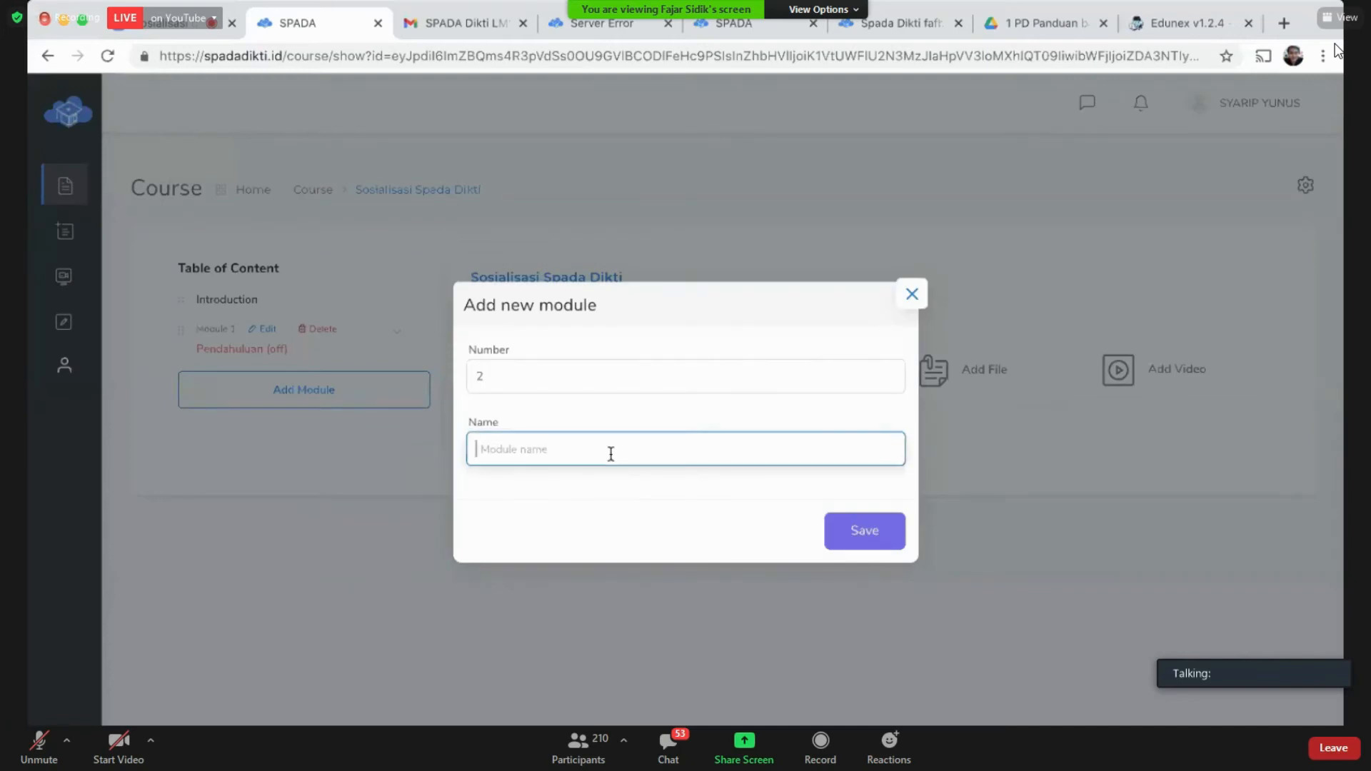
type("P")
key("BackSpace")
type("P")
key("BackSpace")
type("Pengantar Web")
key("Return")
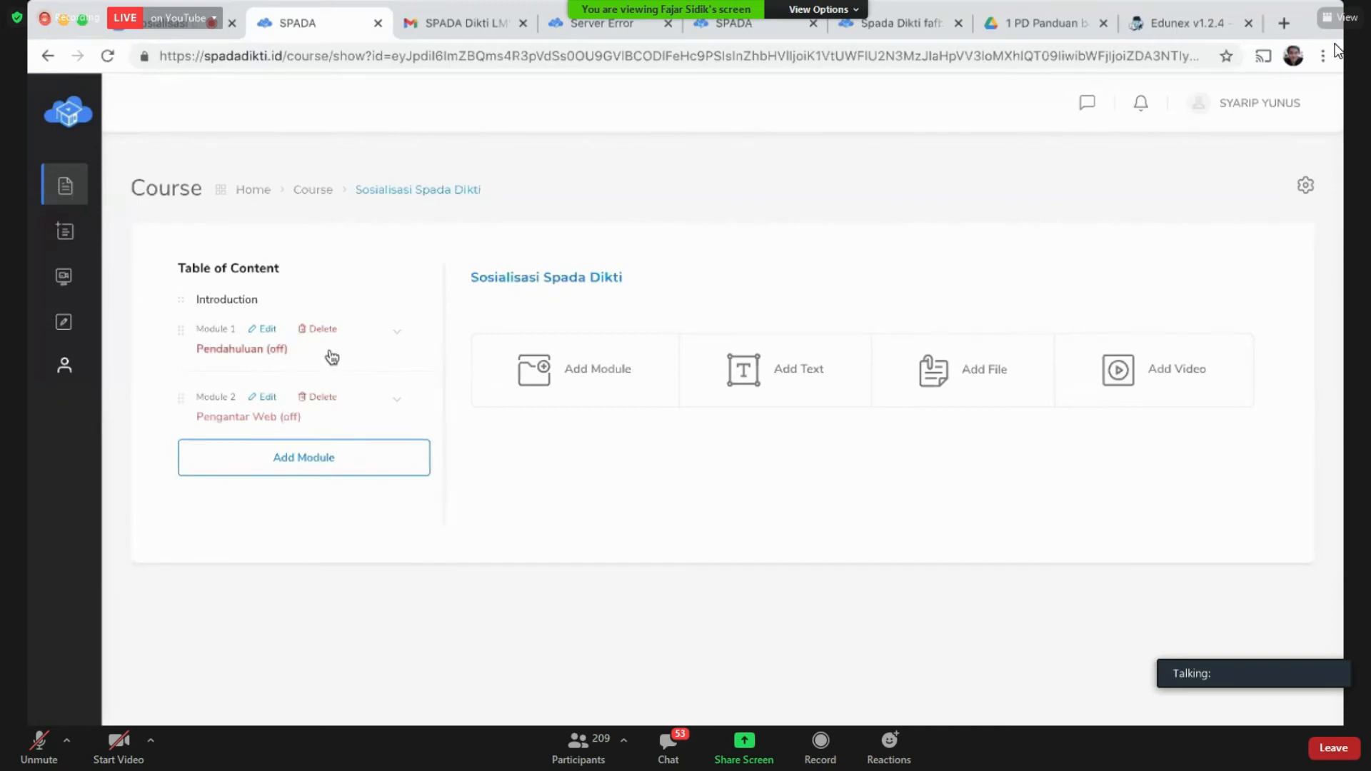
Step: Open the content page of Module 1, 'Pendahuluan (off)', from the Table of Content
left_click(294, 355)
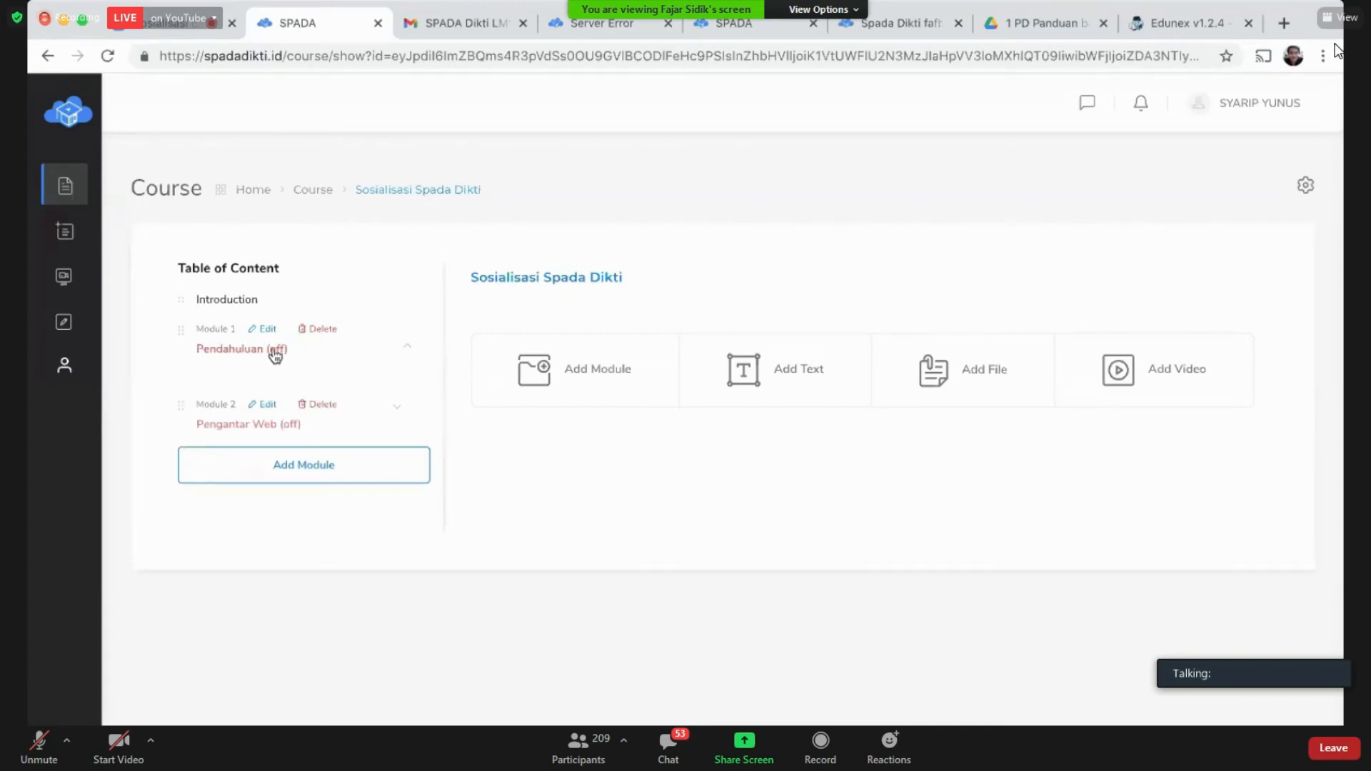
left_click(275, 354)
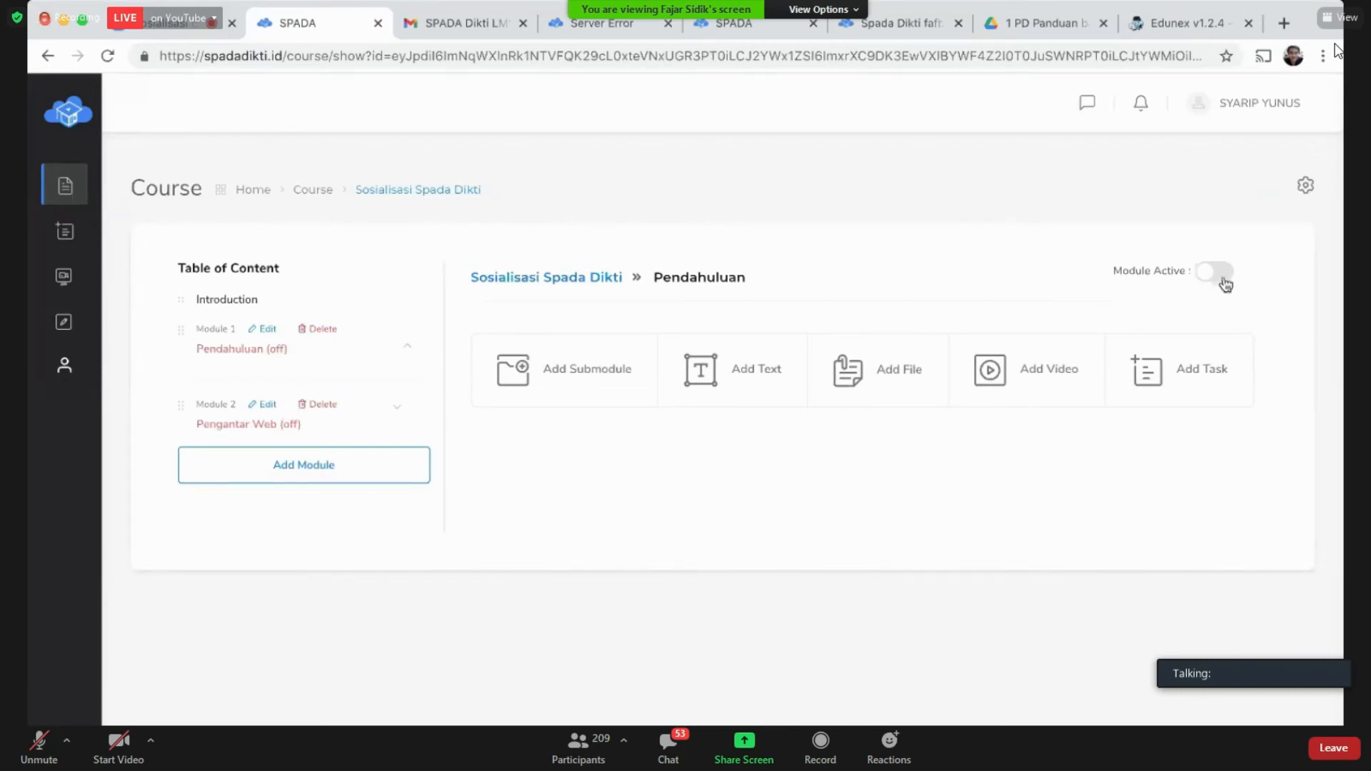
Step: Switch the Pendahuluan module to active and acknowledge the success message
left_click(1217, 272)
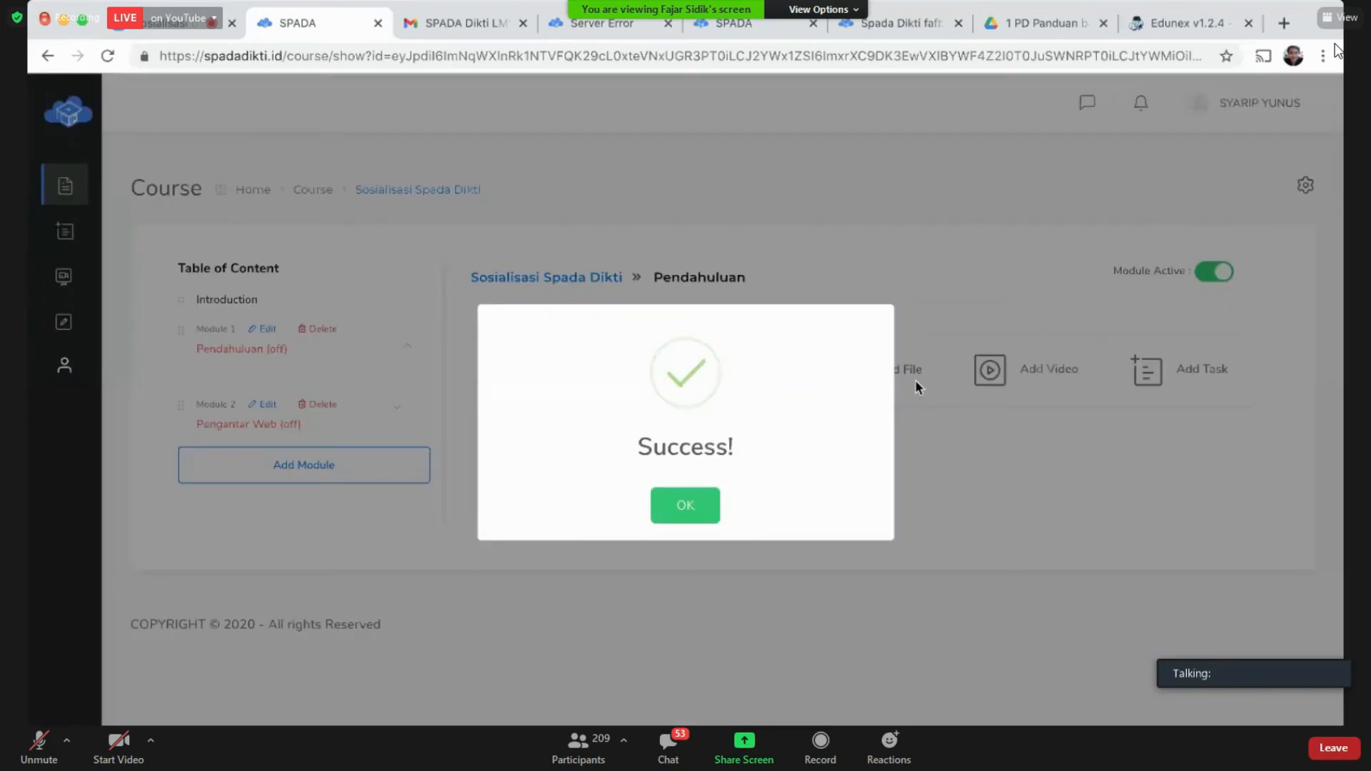
left_click(692, 511)
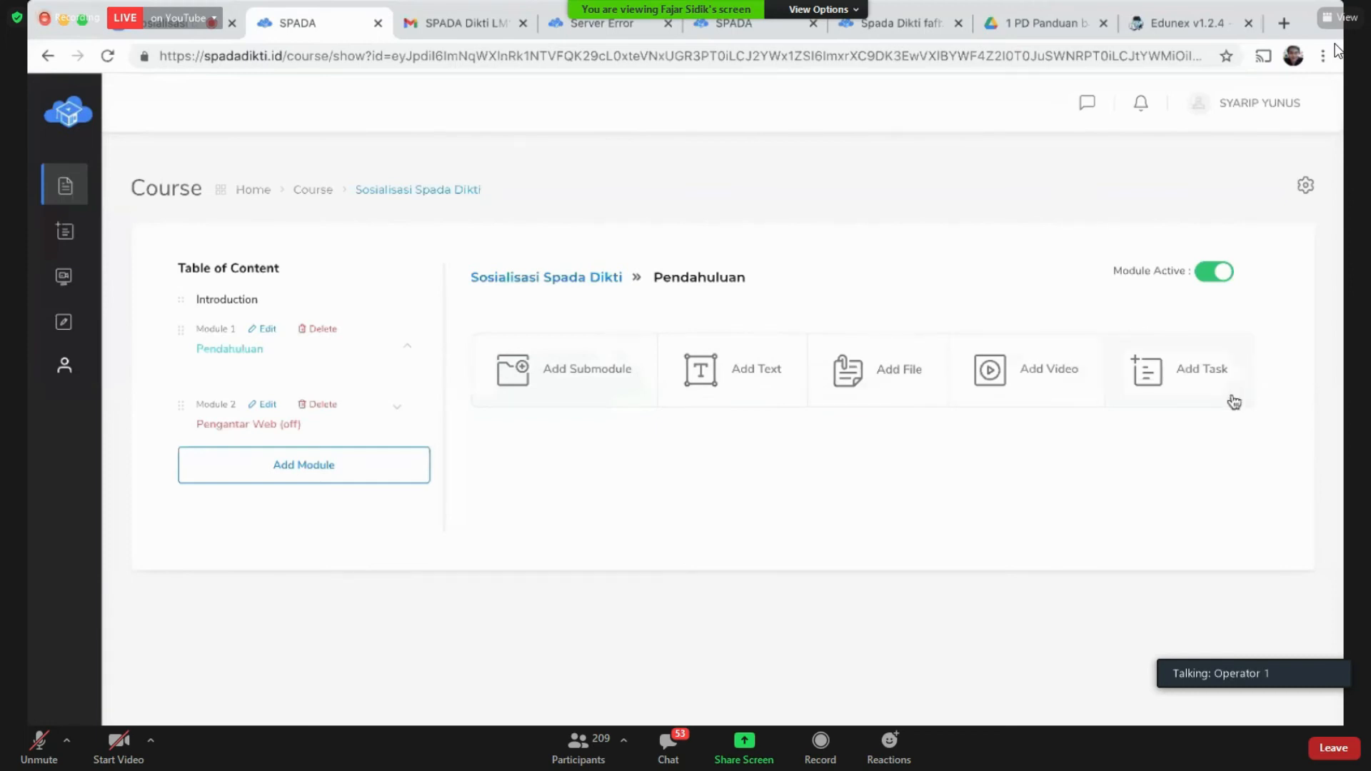
Step: Create a submodule named 'Submodule Pengatar' under Pendahuluan and save it
left_click(586, 402)
left_click(584, 421)
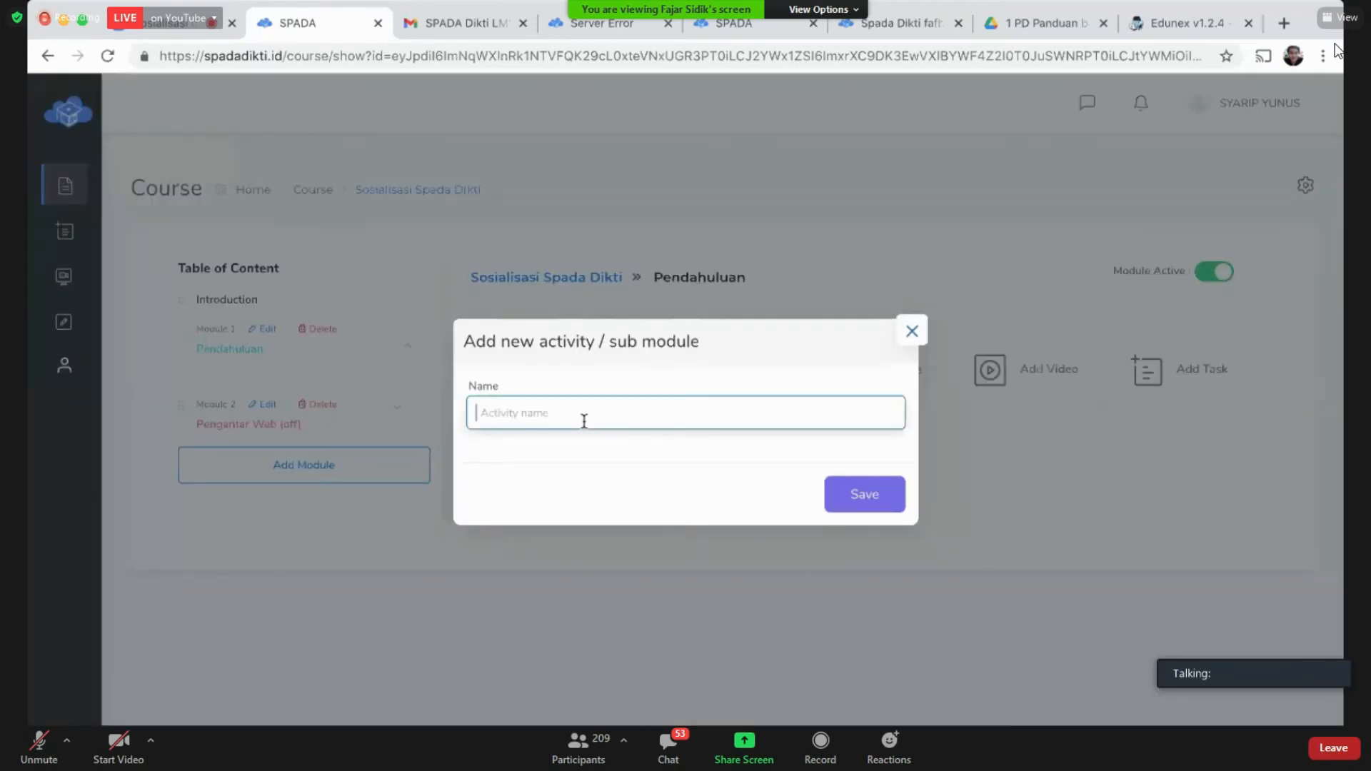
type("Submodule Pengatar")
left_click(883, 494)
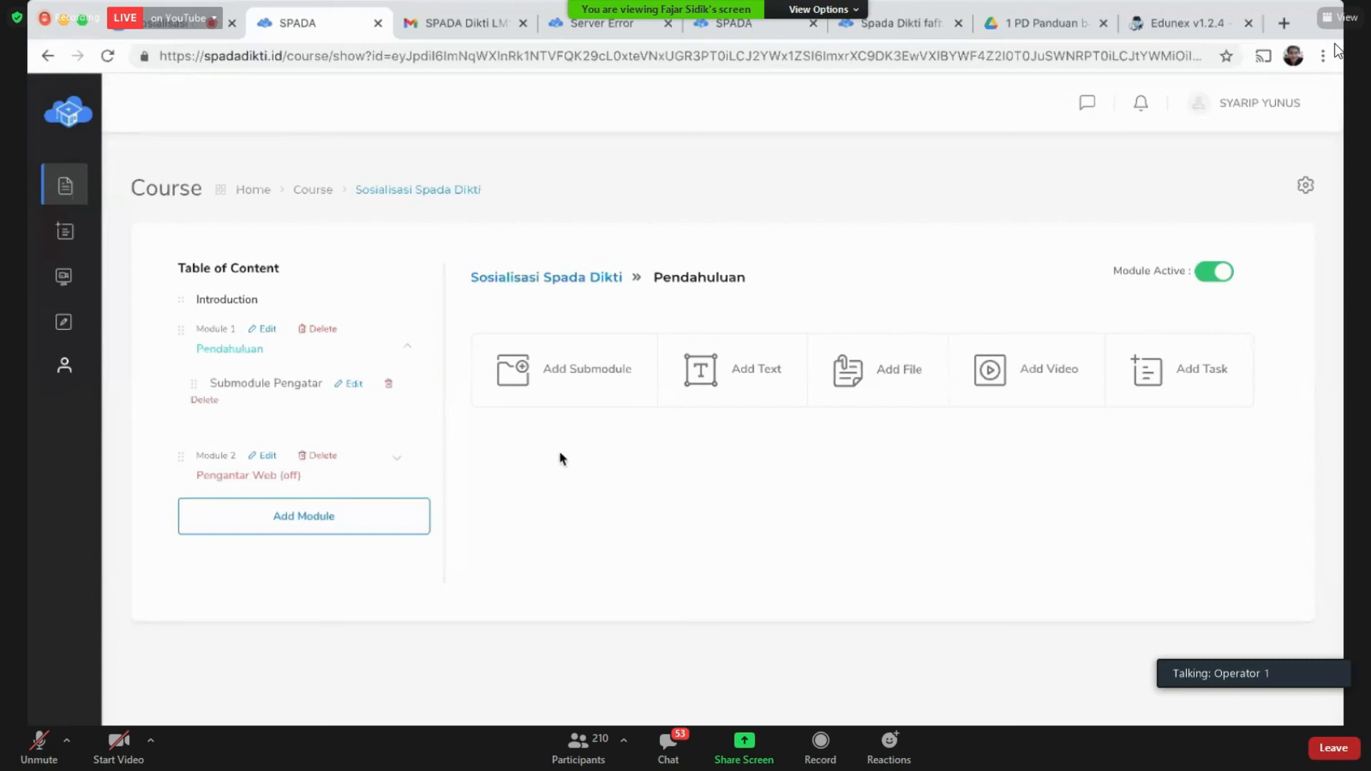
Step: Open 'Submodule Pengatar' from the Table of Content under Module 1
left_click(294, 390)
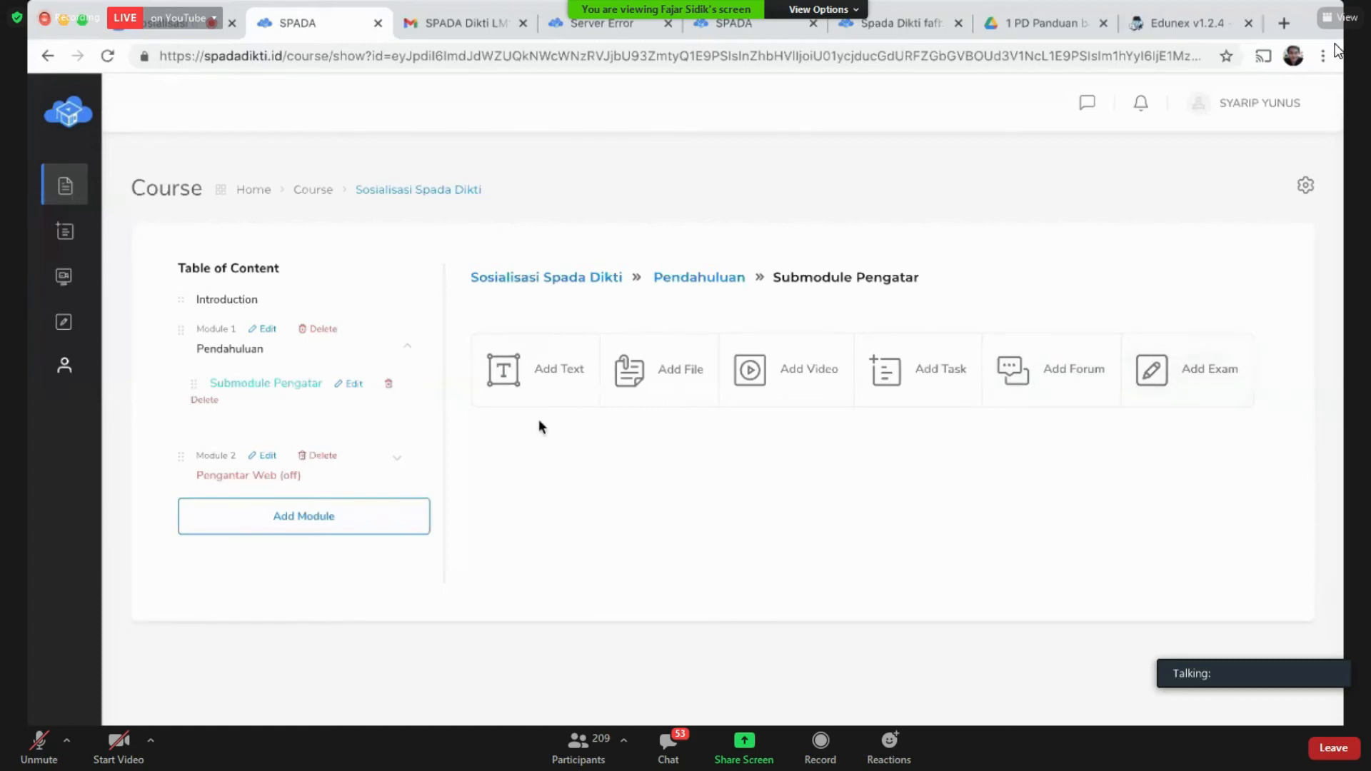
Step: Add a text item titled 'Pengantar Mata Kuliah Web' and start its description 'Deskripsi mata kuliah web'
left_click(541, 387)
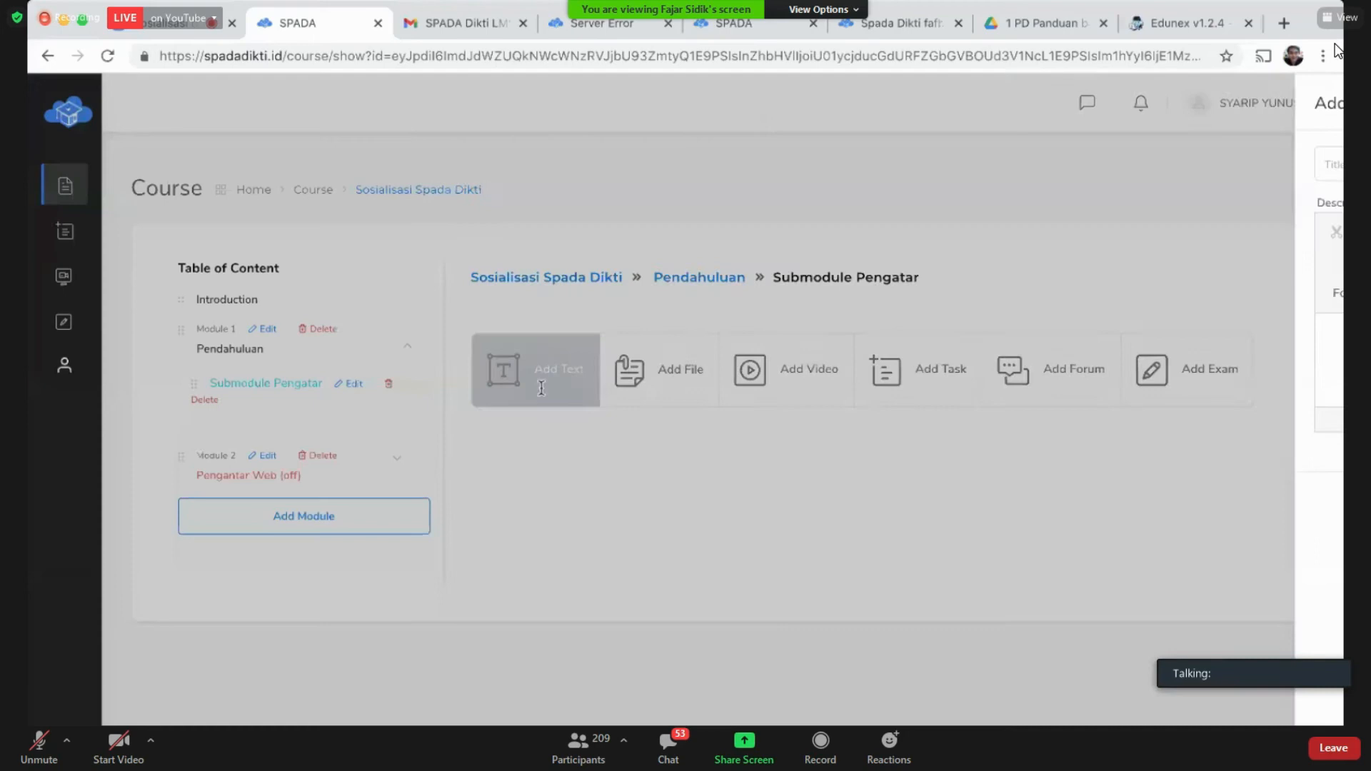
left_click(525, 164)
type("S")
key("BackSpace")
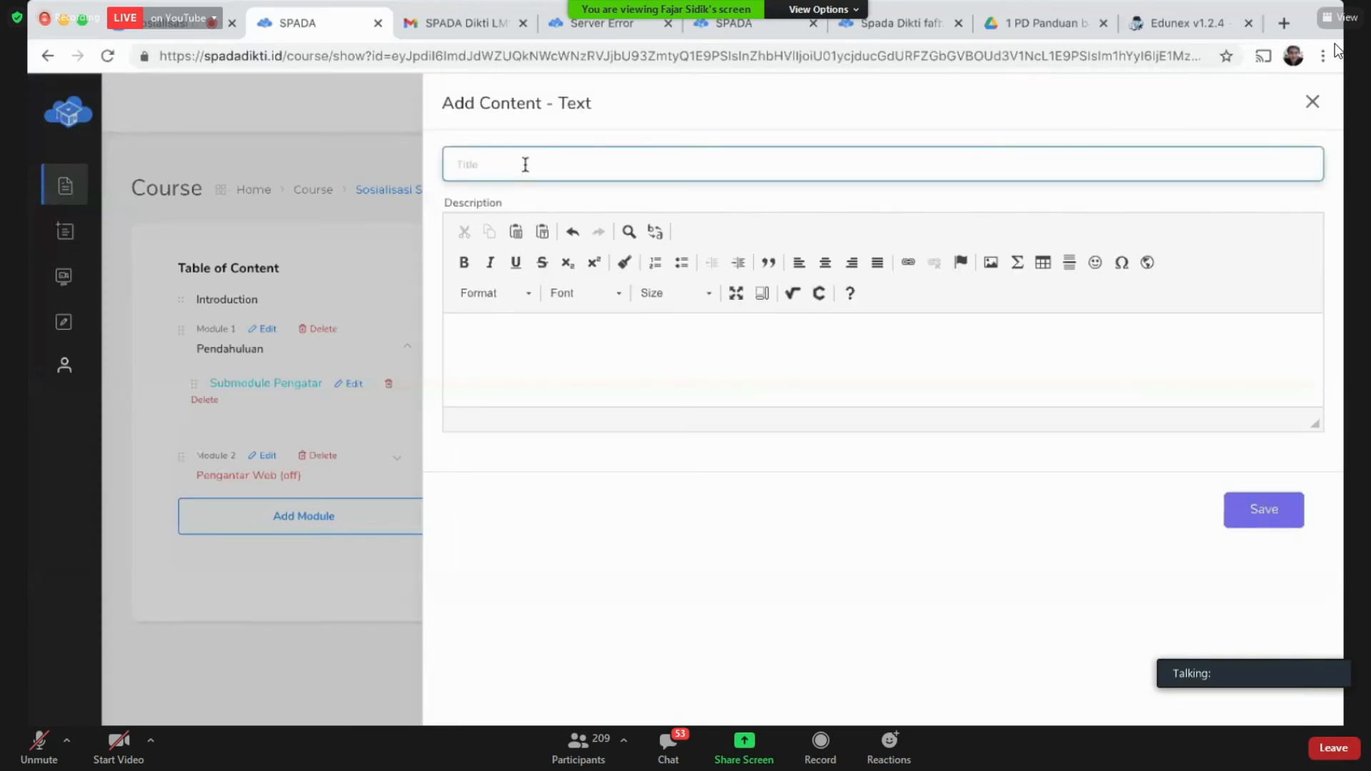
type("Pengantar Mata Kuliah ")
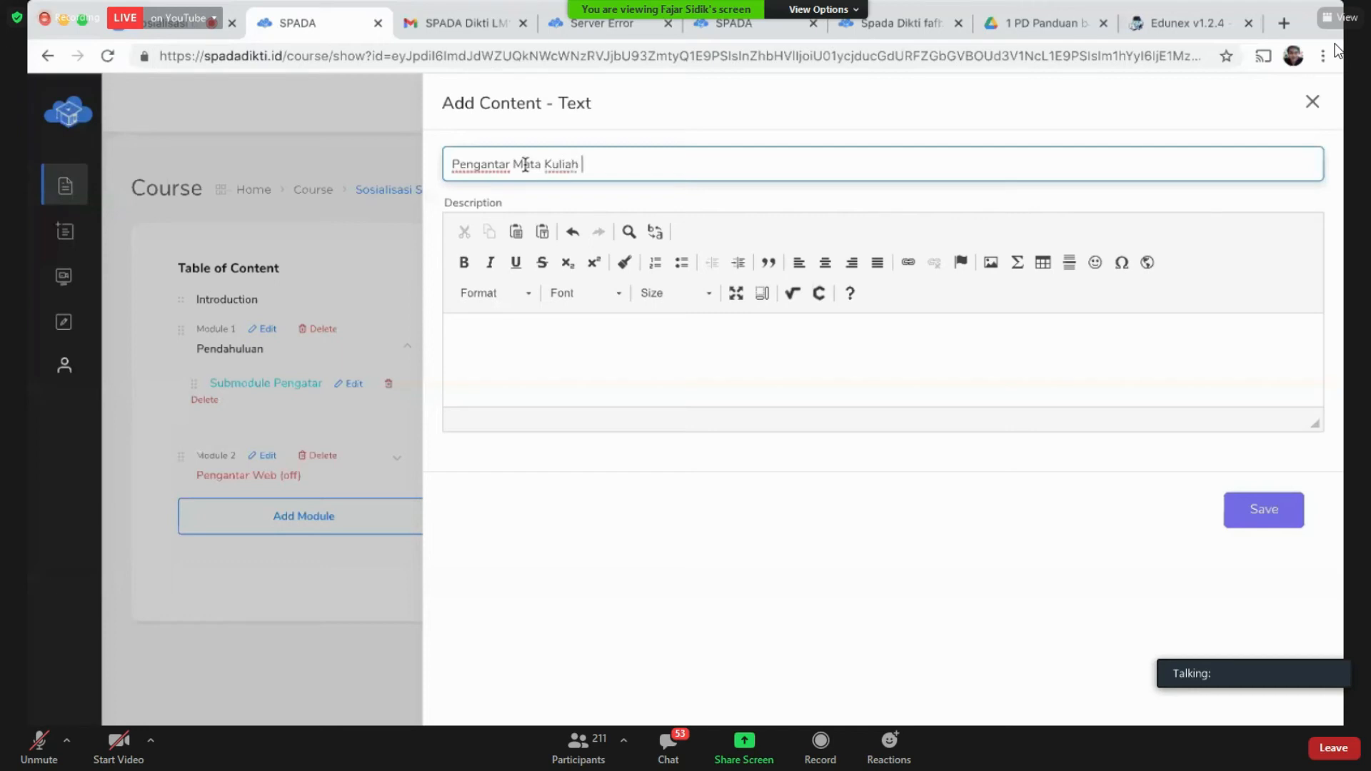
type("Web")
key("Tab")
type("D")
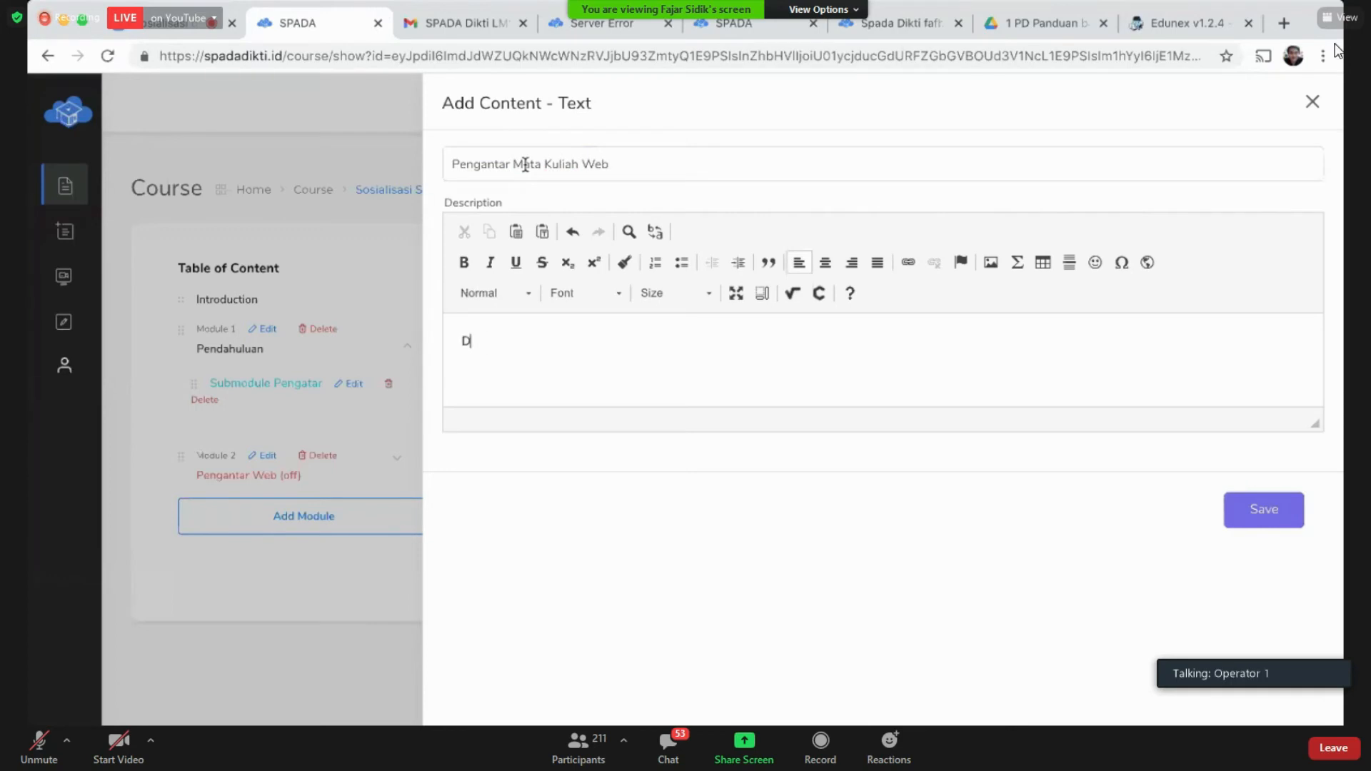
type("escripsi mata kuliah web")
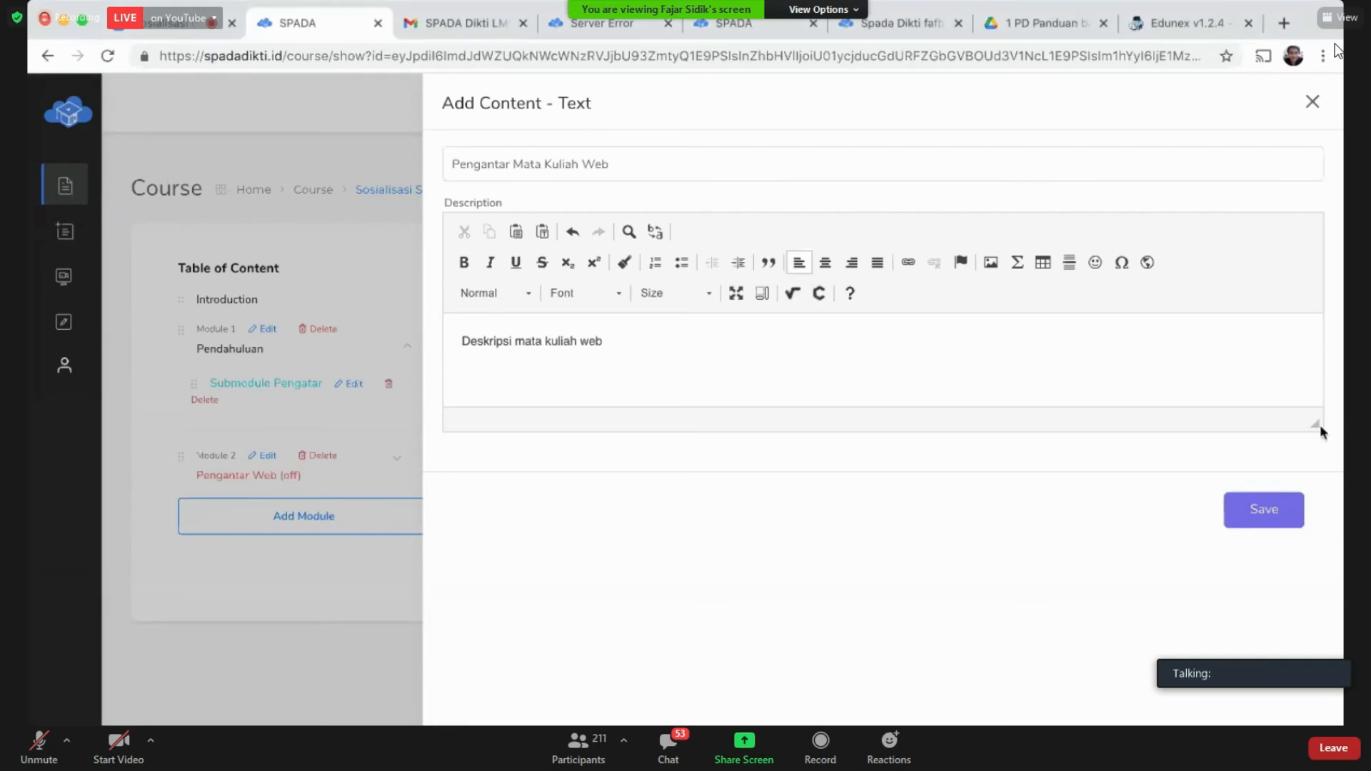
Step: Stretch the description editor much taller, then trim it back so Save stays visible
left_click_drag(1320, 425, 1333, 667)
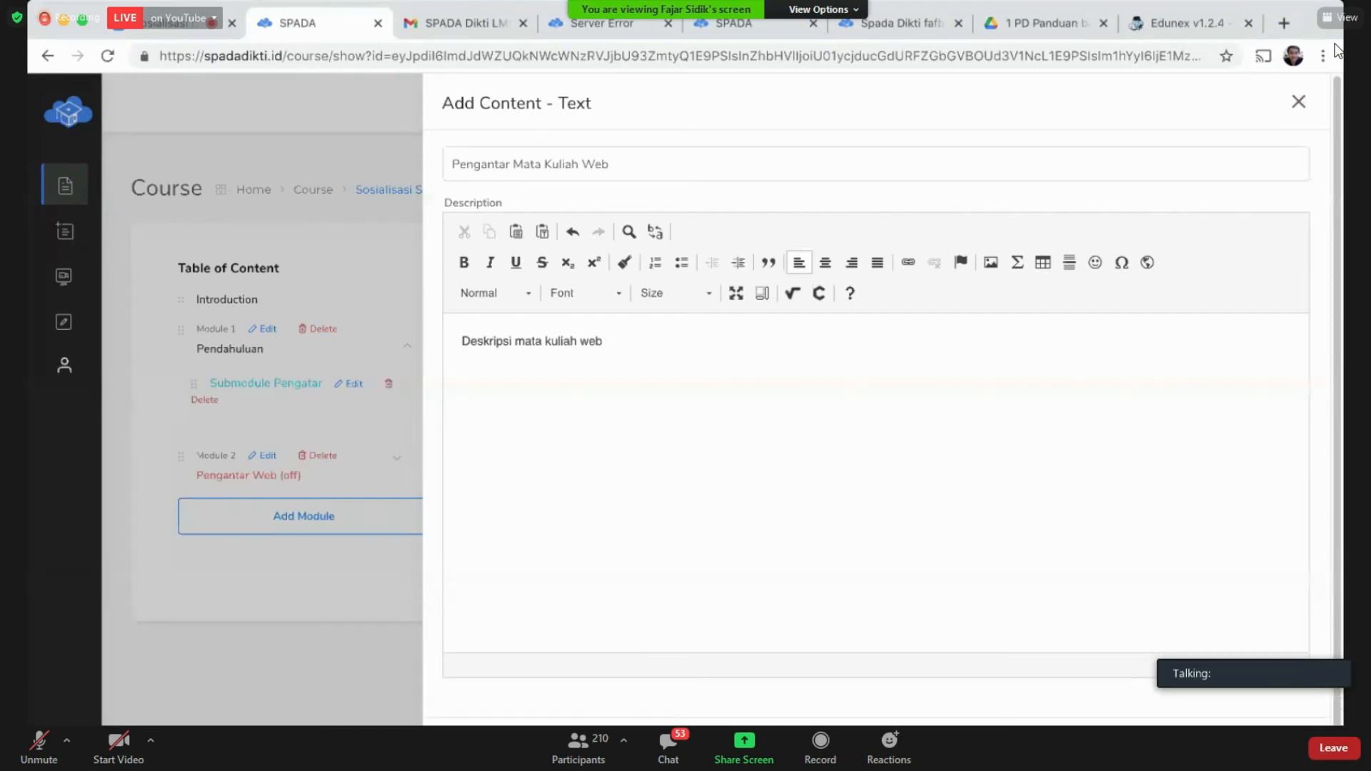
left_click_drag(1329, 665, 1319, 560)
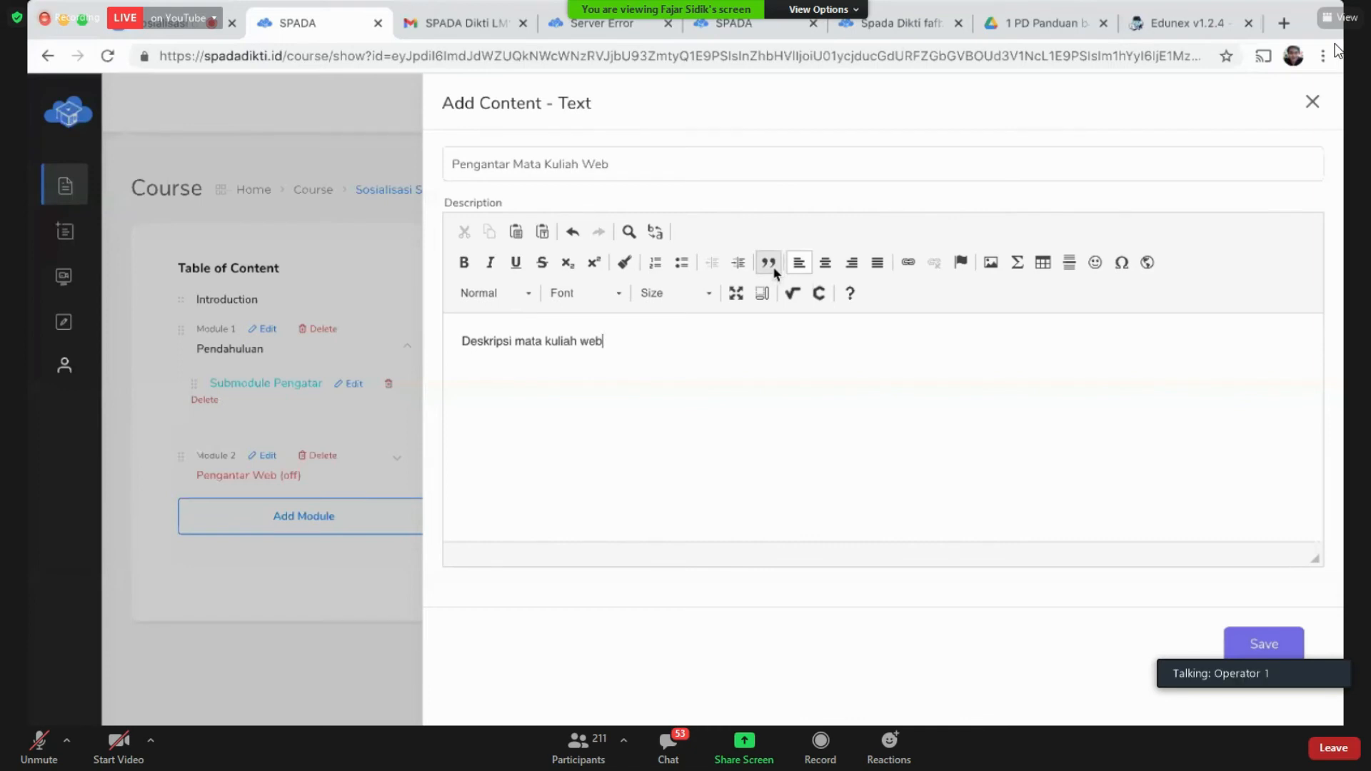
Step: Upload thumbnail-sosialisasi.jpg to the server and insert it into the description
left_click(992, 272)
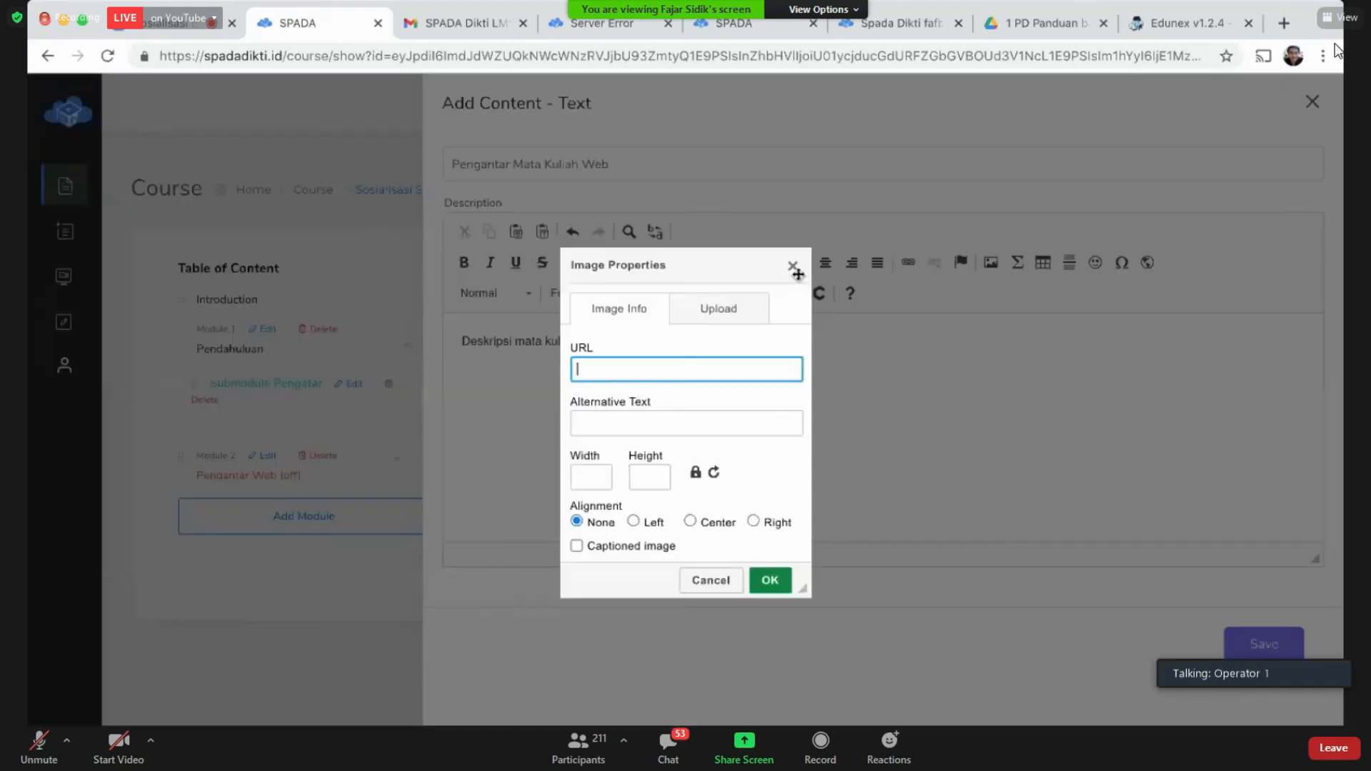
left_click(734, 315)
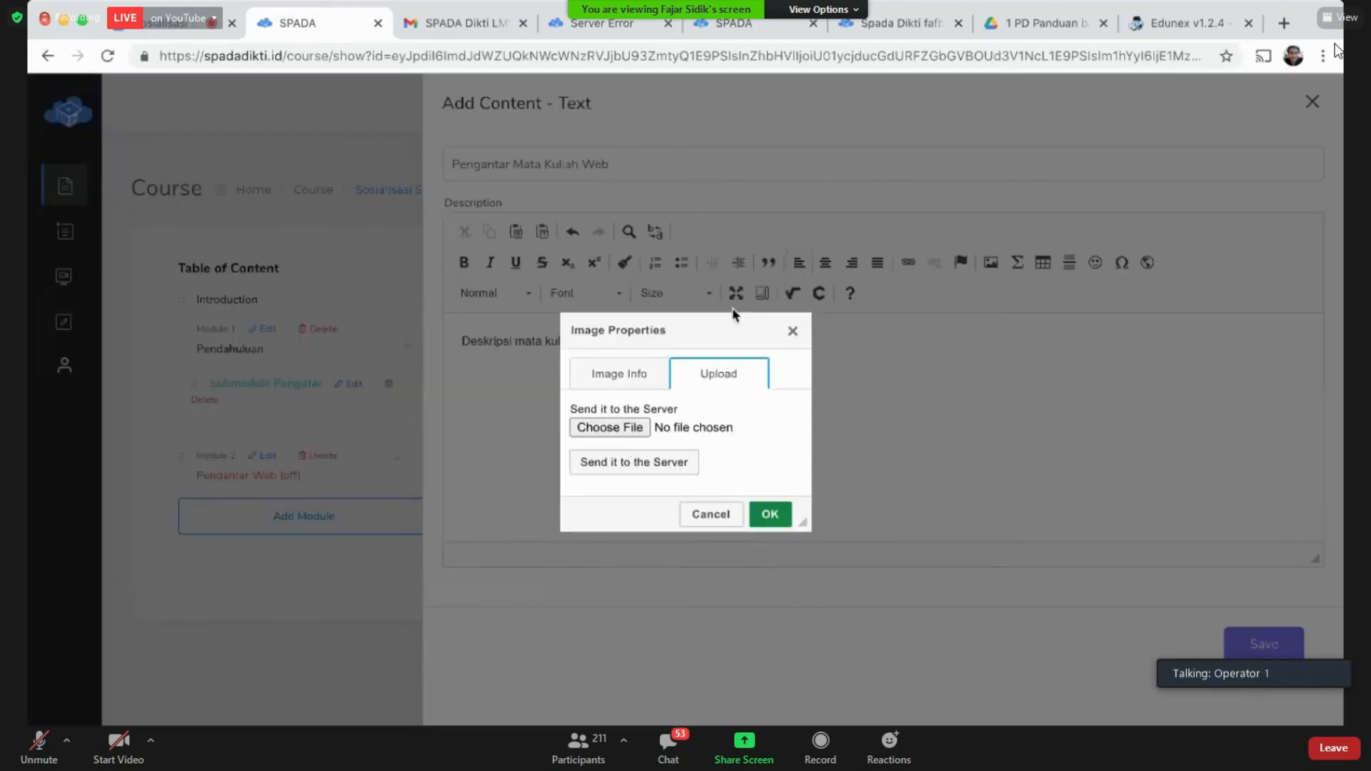
left_click(623, 428)
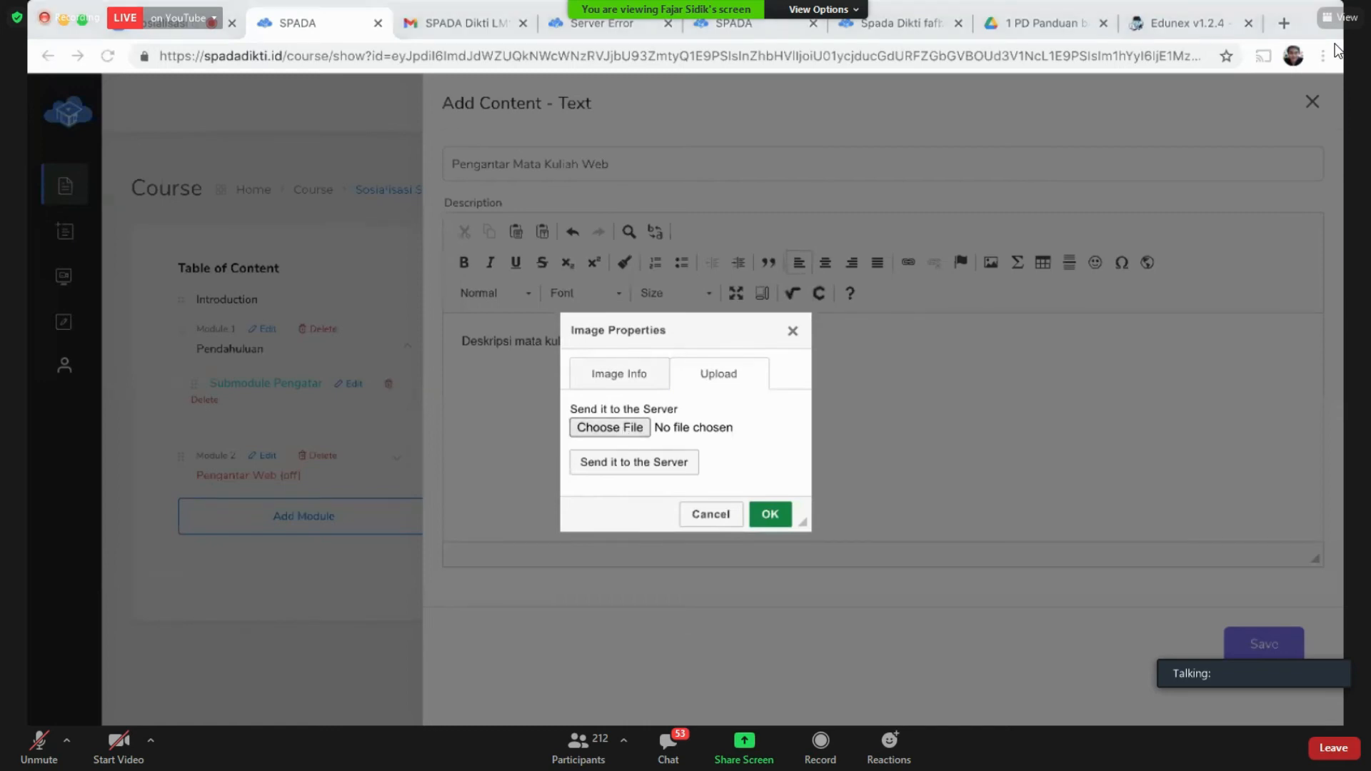
left_click(1019, 480)
left_click(663, 464)
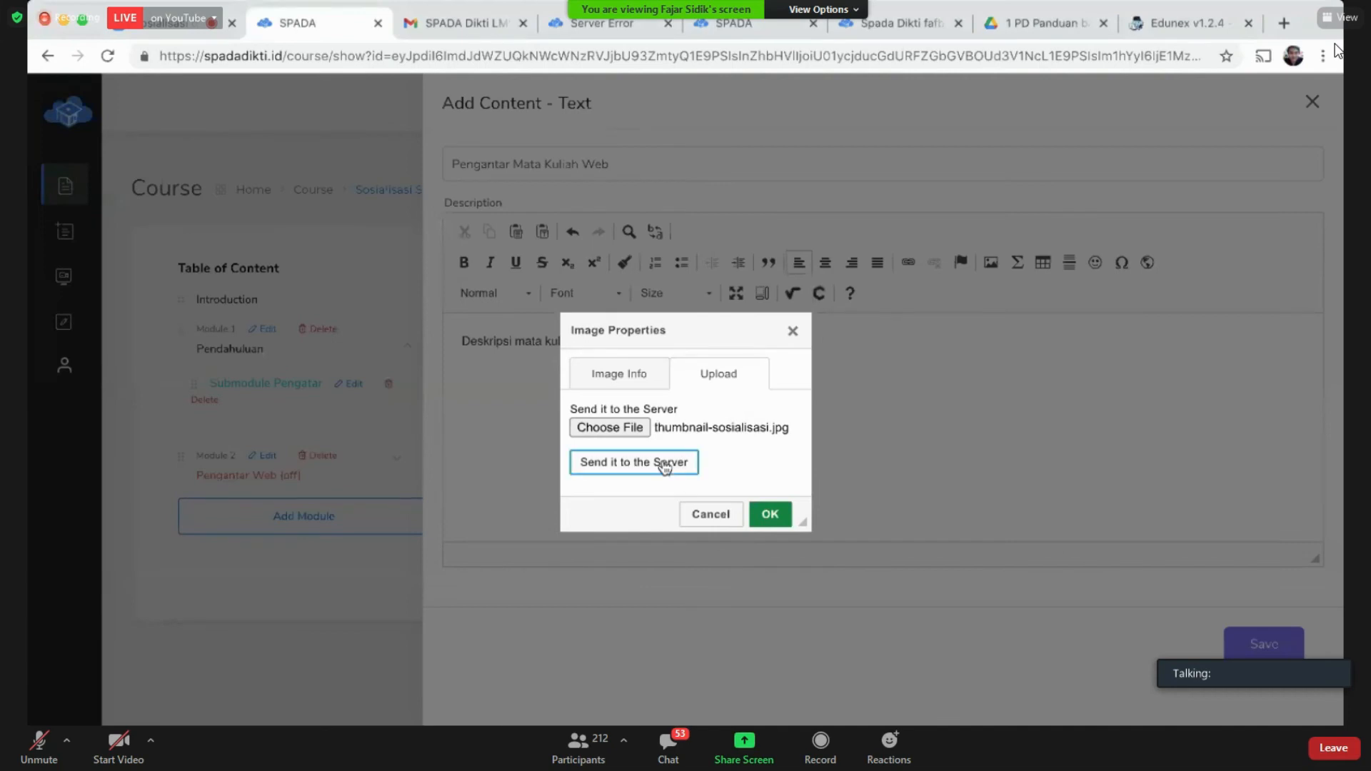
left_click(771, 580)
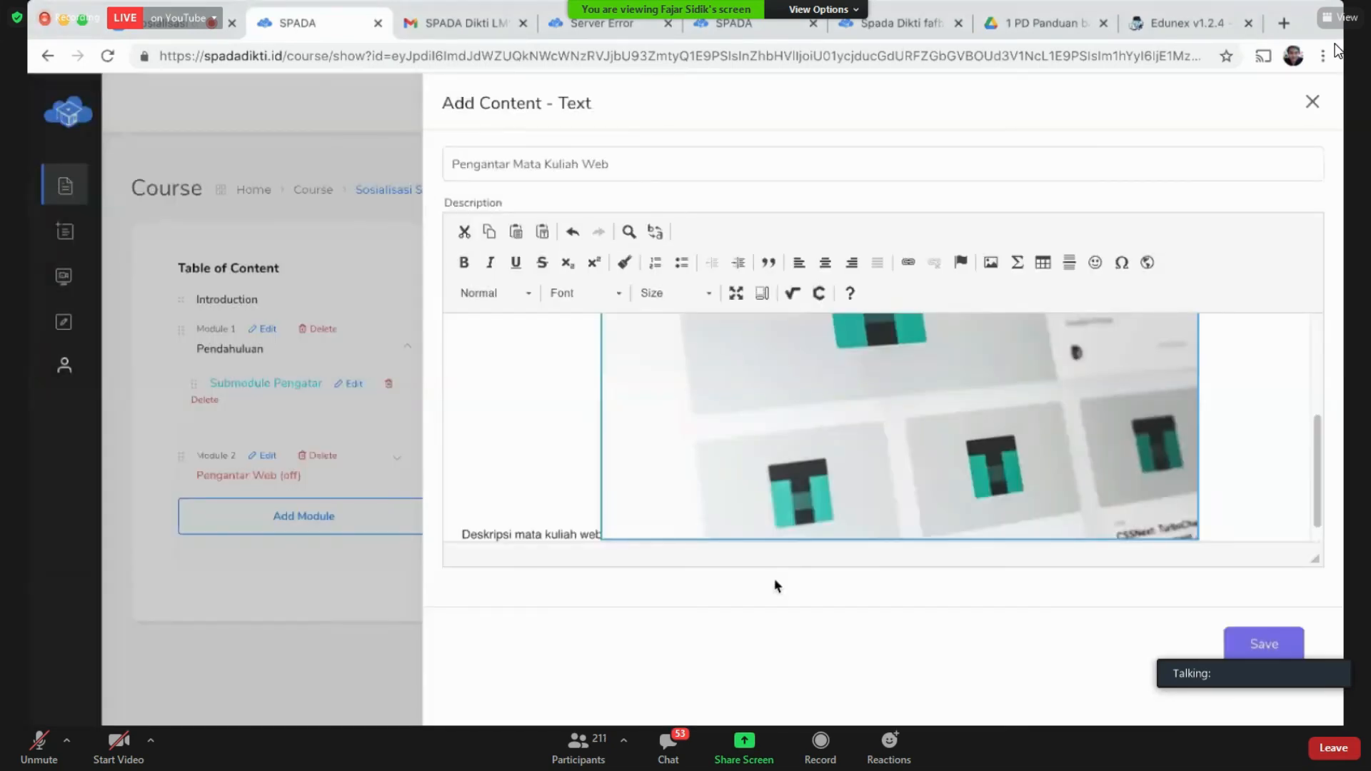
Step: Use undo/redo so the image sits below the line 'Deskripsi mata kuliah web'
left_click(593, 513)
key("Right")
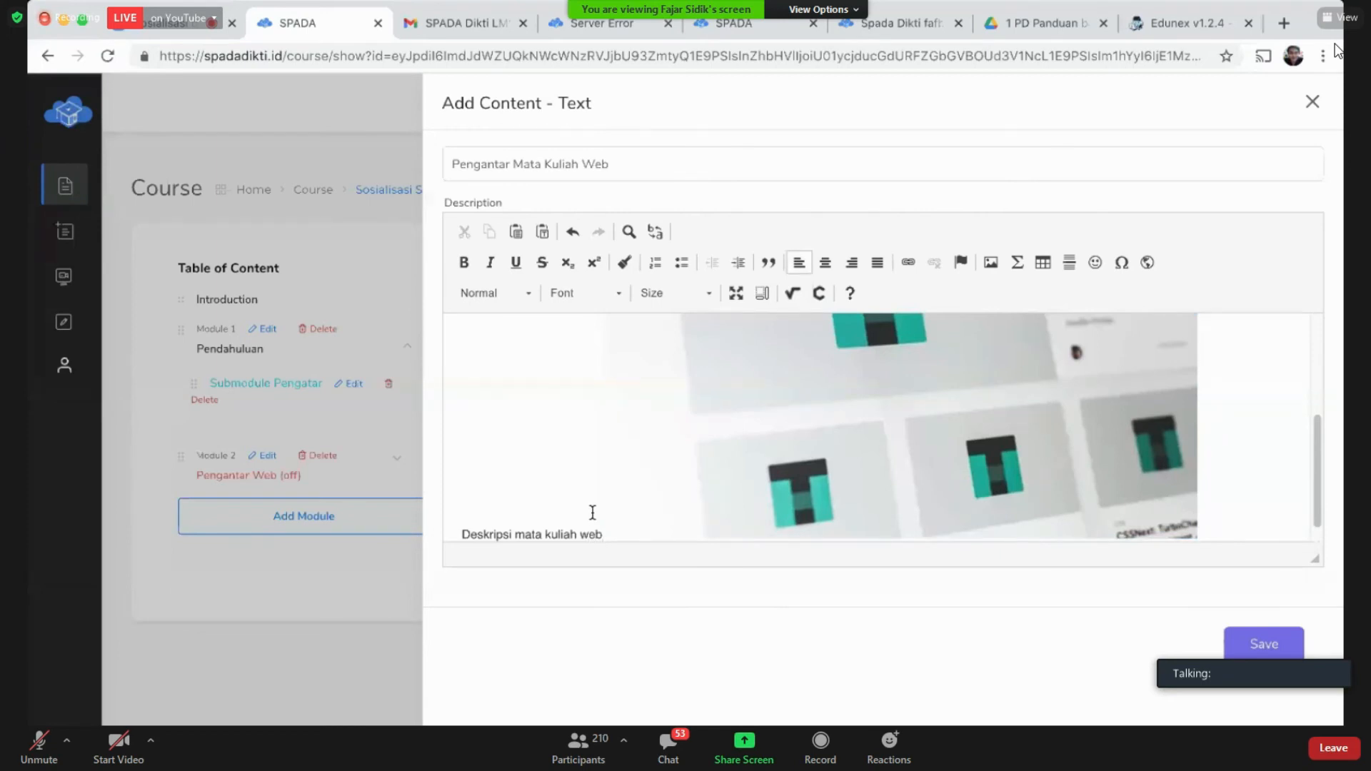
key("ctrl+z")
left_click(664, 475)
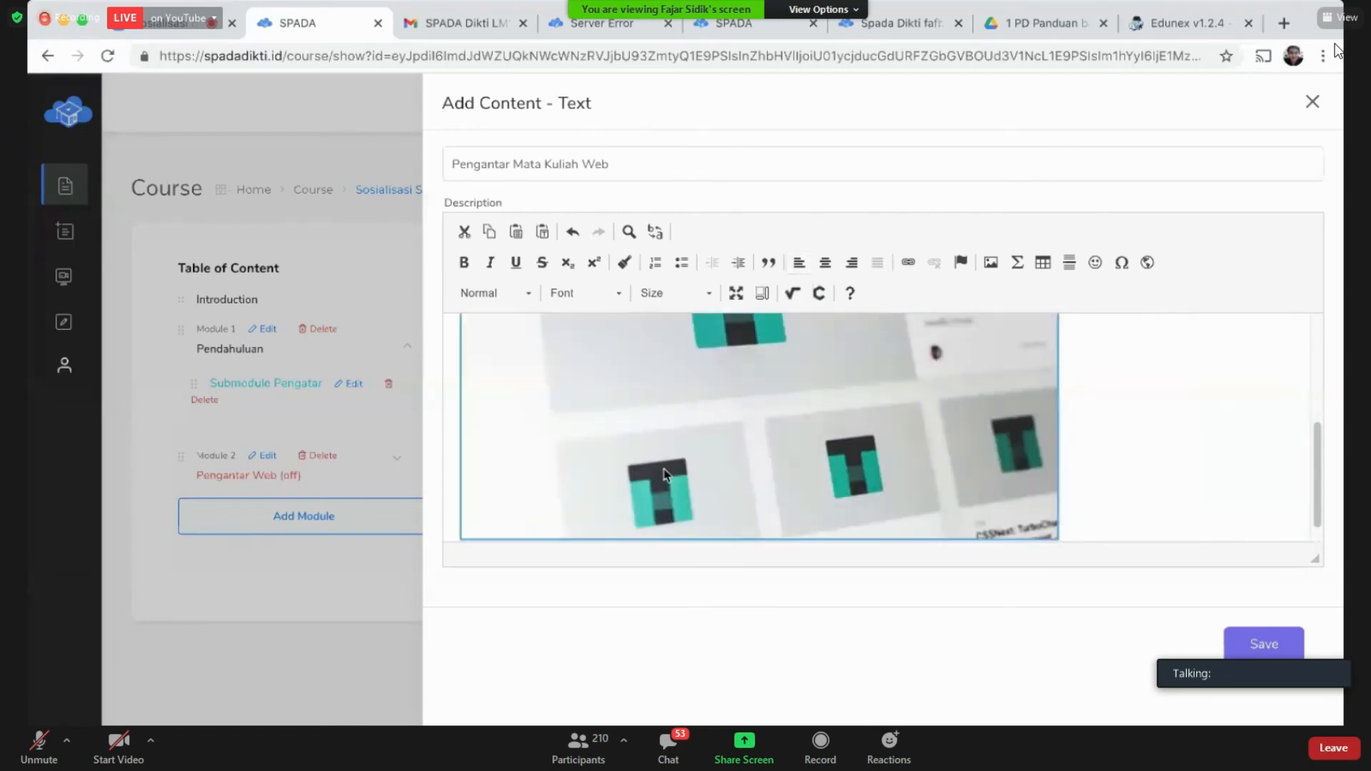
key("ctrl+z")
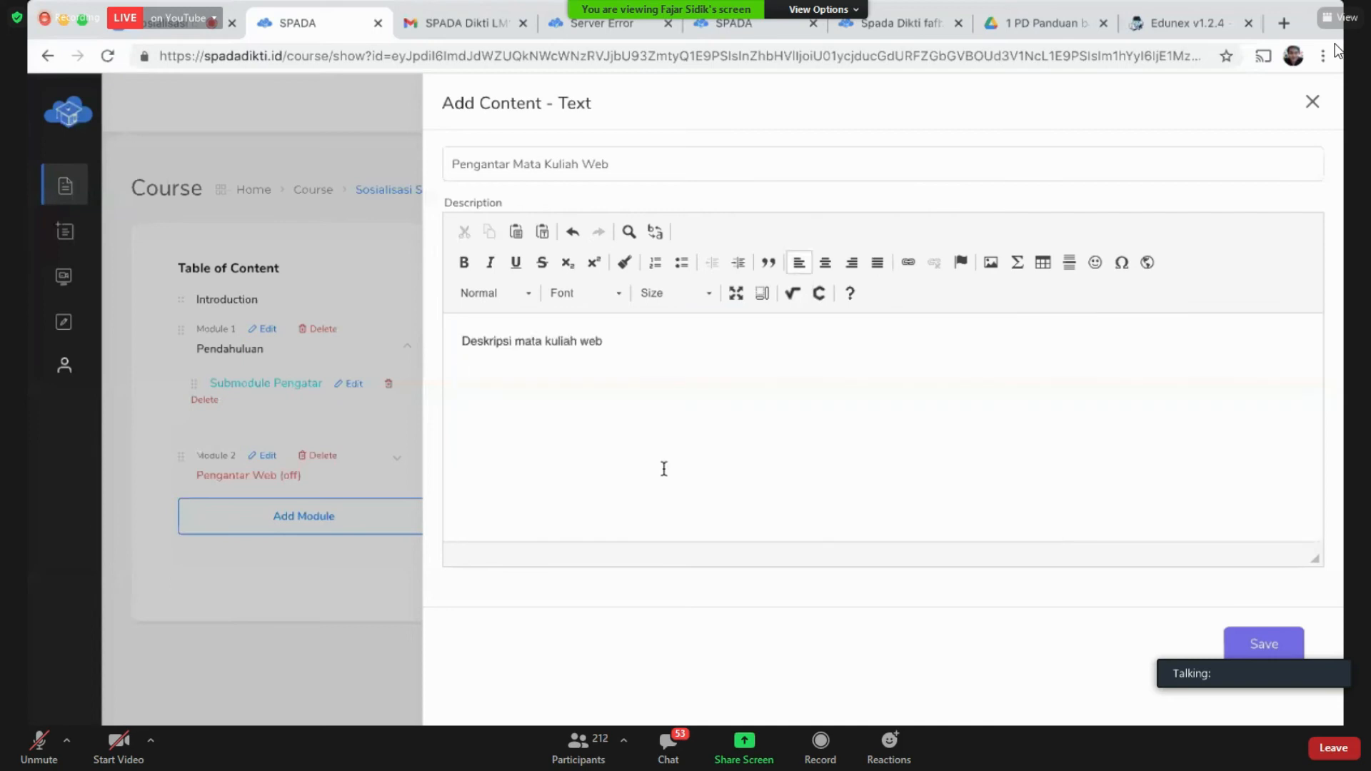
key("ctrl+z")
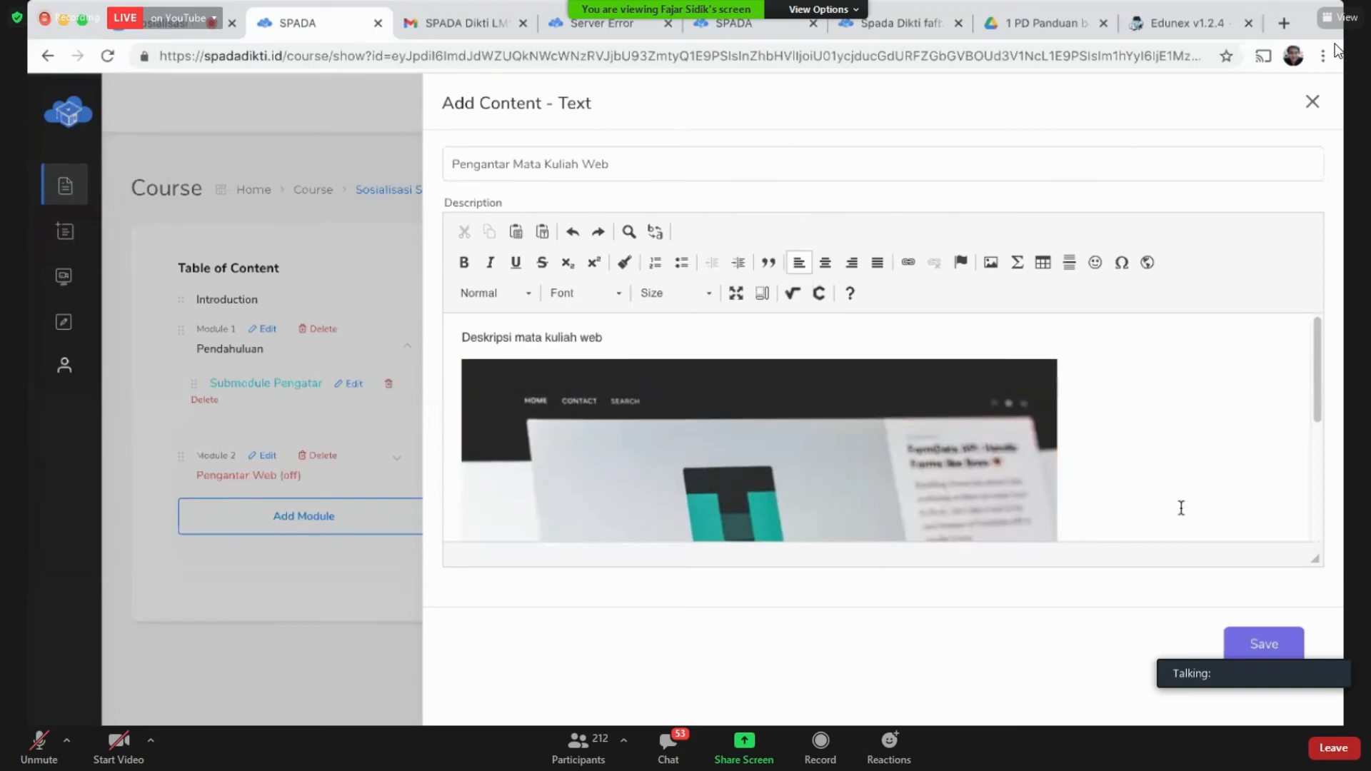
scroll(1180, 504, "down", 5)
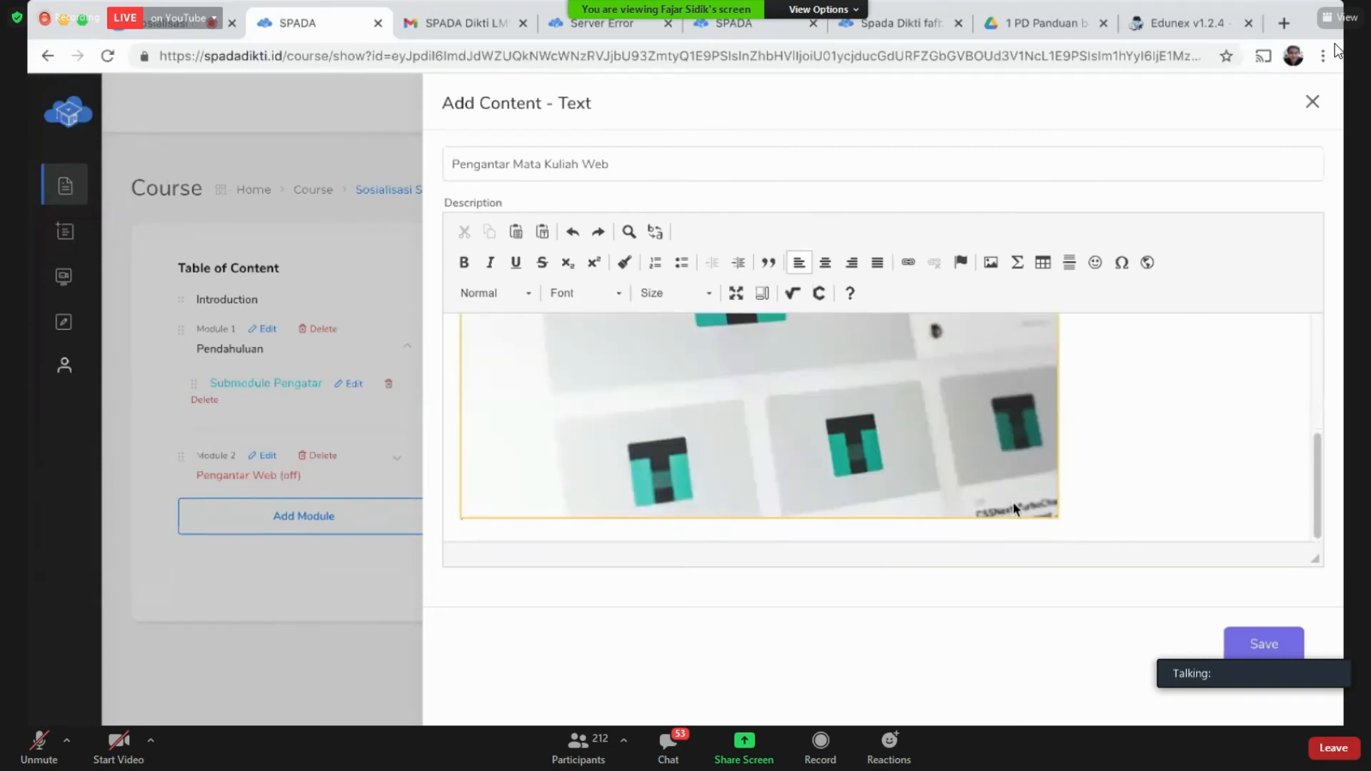
Step: Insert the Taylor-series formula for f(x) with a piecewise 1/0 condition
left_click(1016, 262)
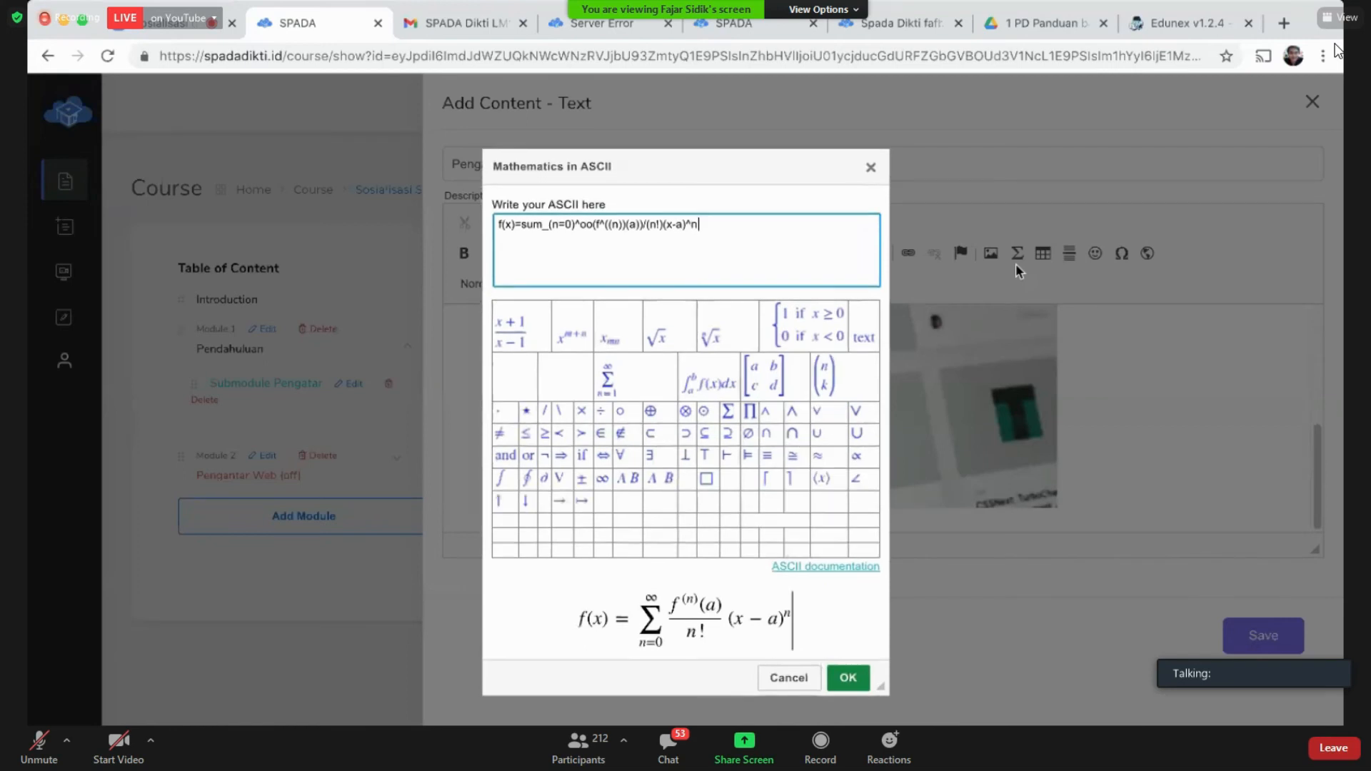
left_click(793, 301)
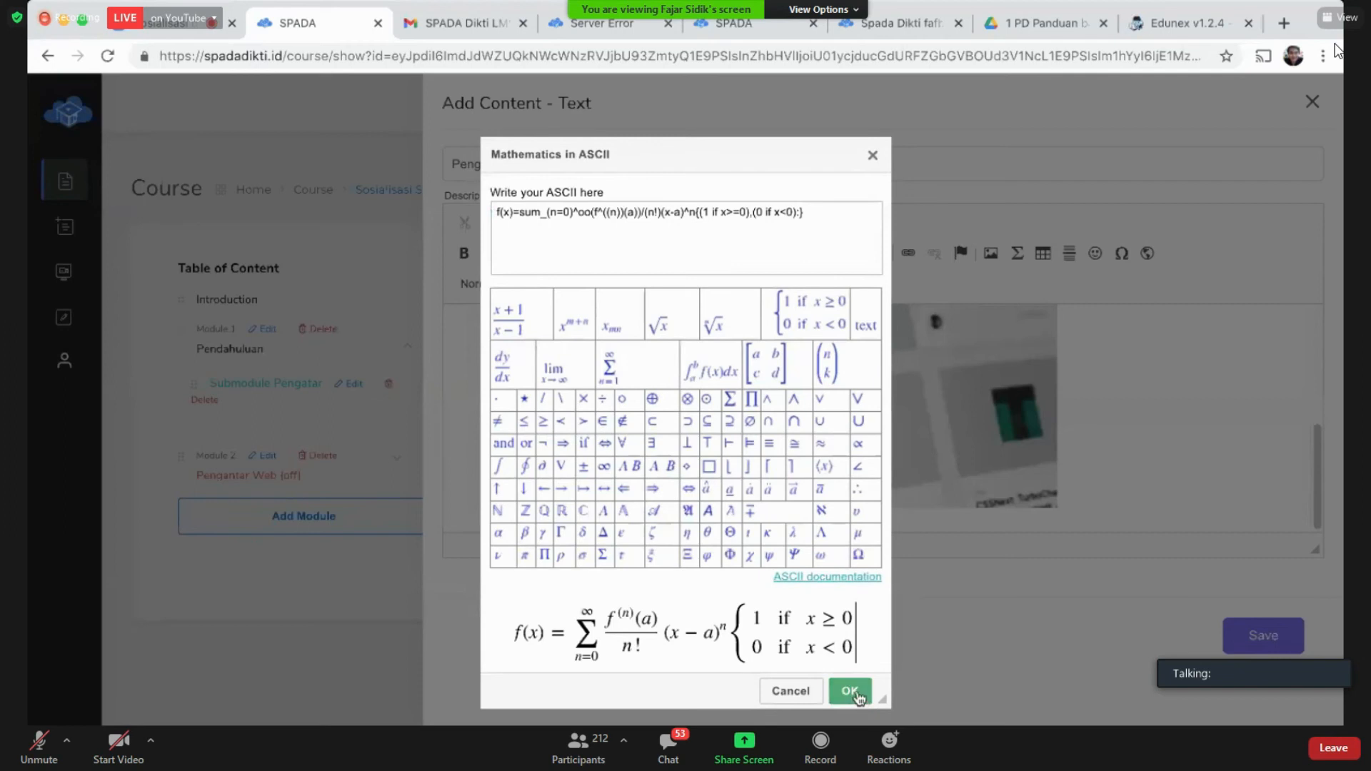
left_click(855, 690)
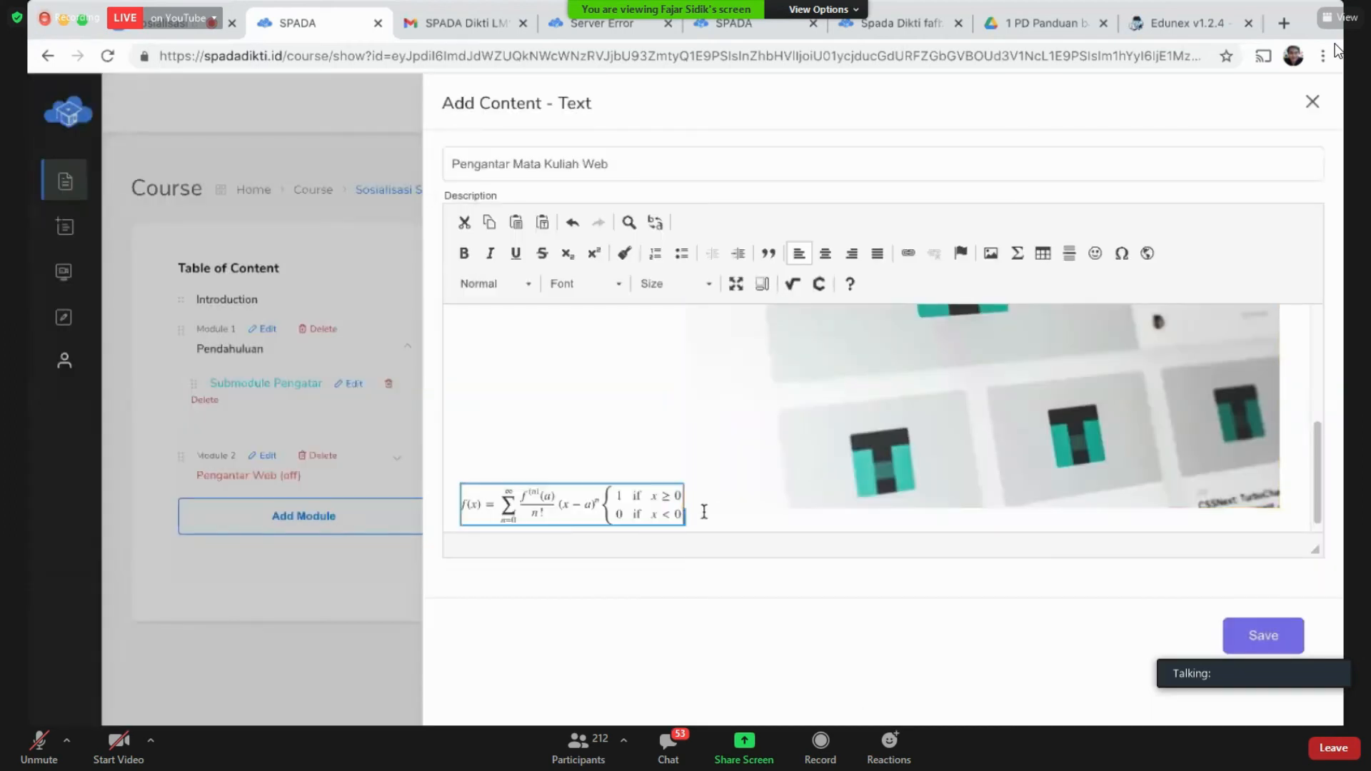
left_click(703, 516)
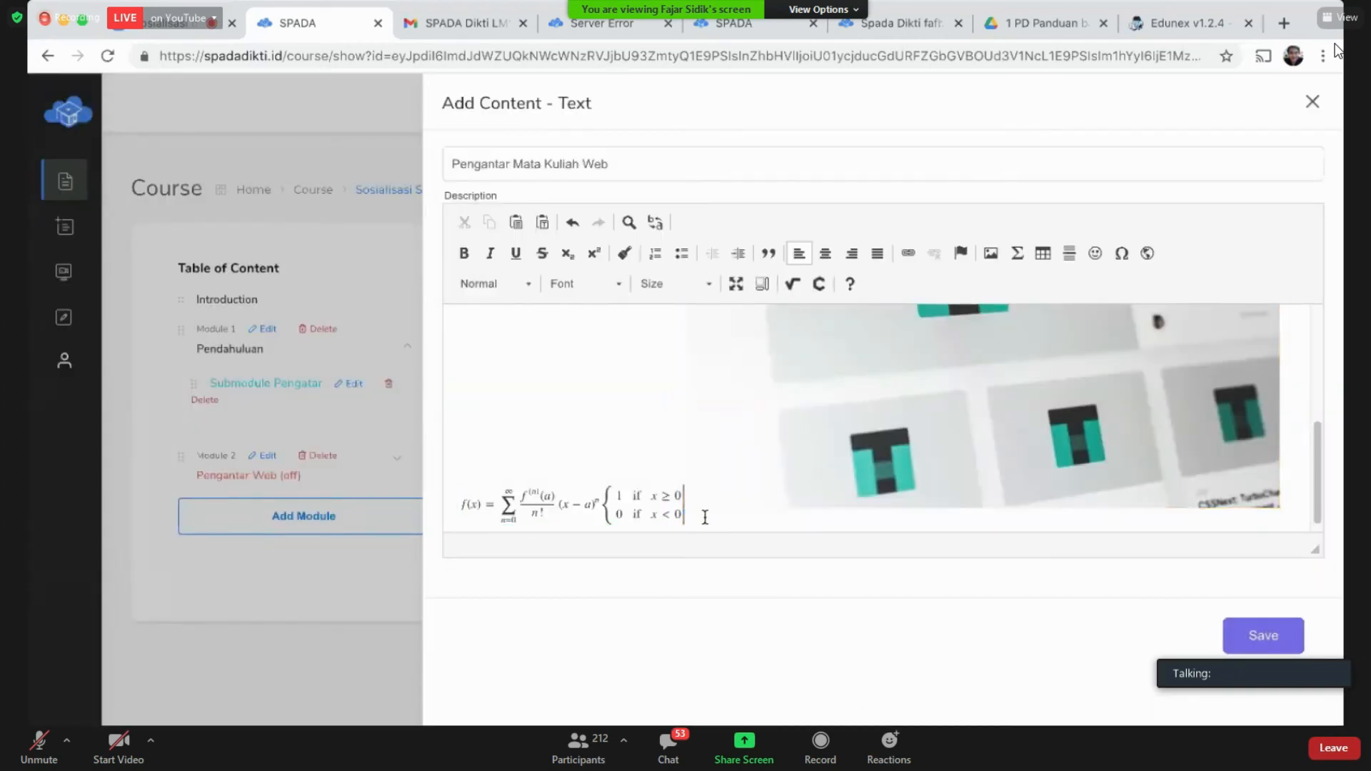
Step: Rearrange the lines so the formula sits under the opening line and above the image
key("Return")
key("Up")
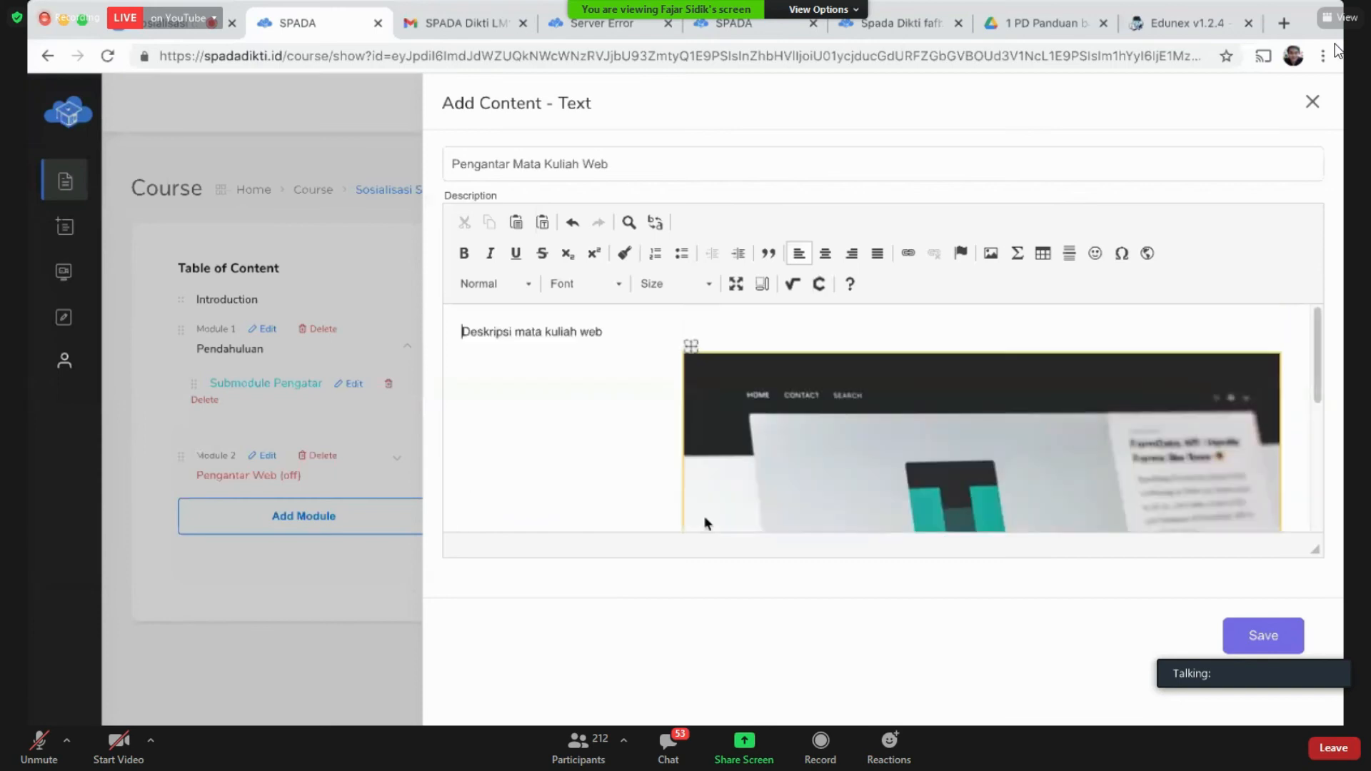
key("Return")
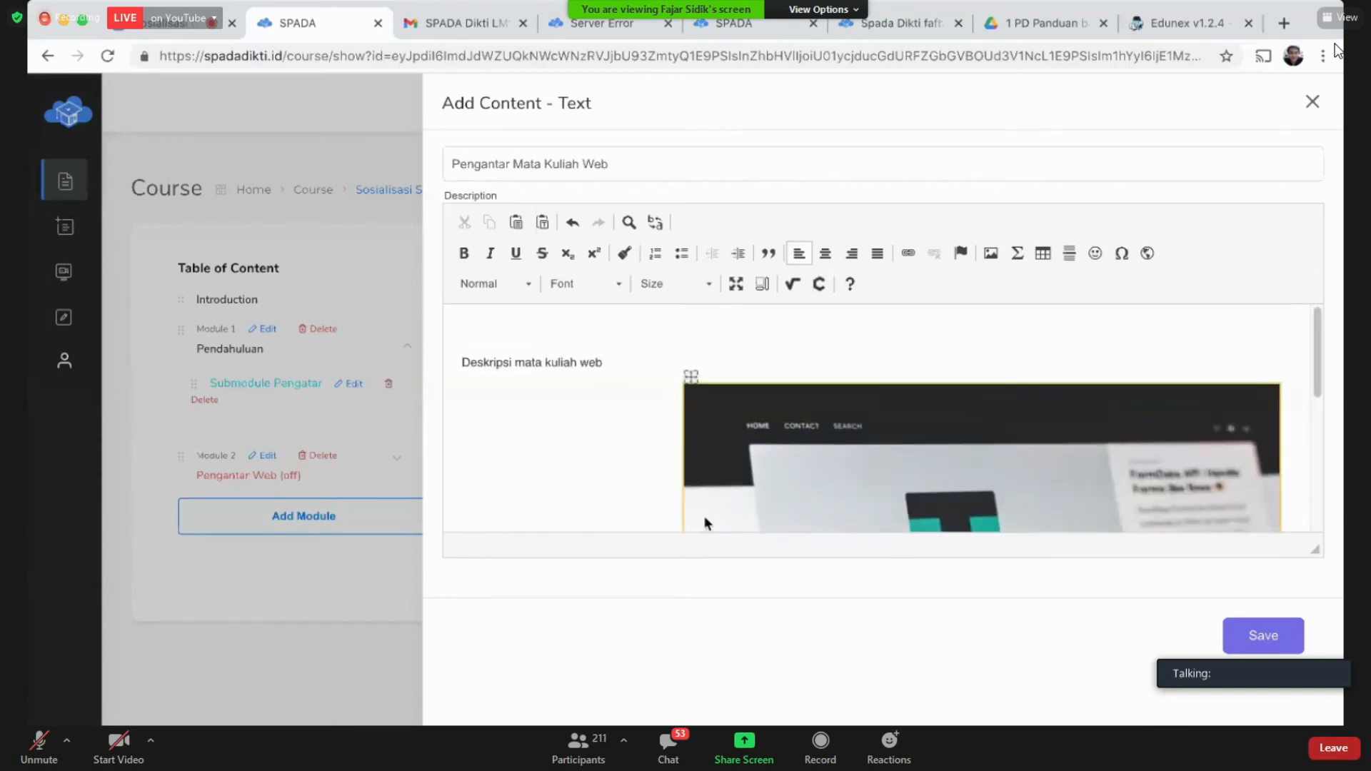
scroll(706, 523, "down", 5)
left_click(676, 419)
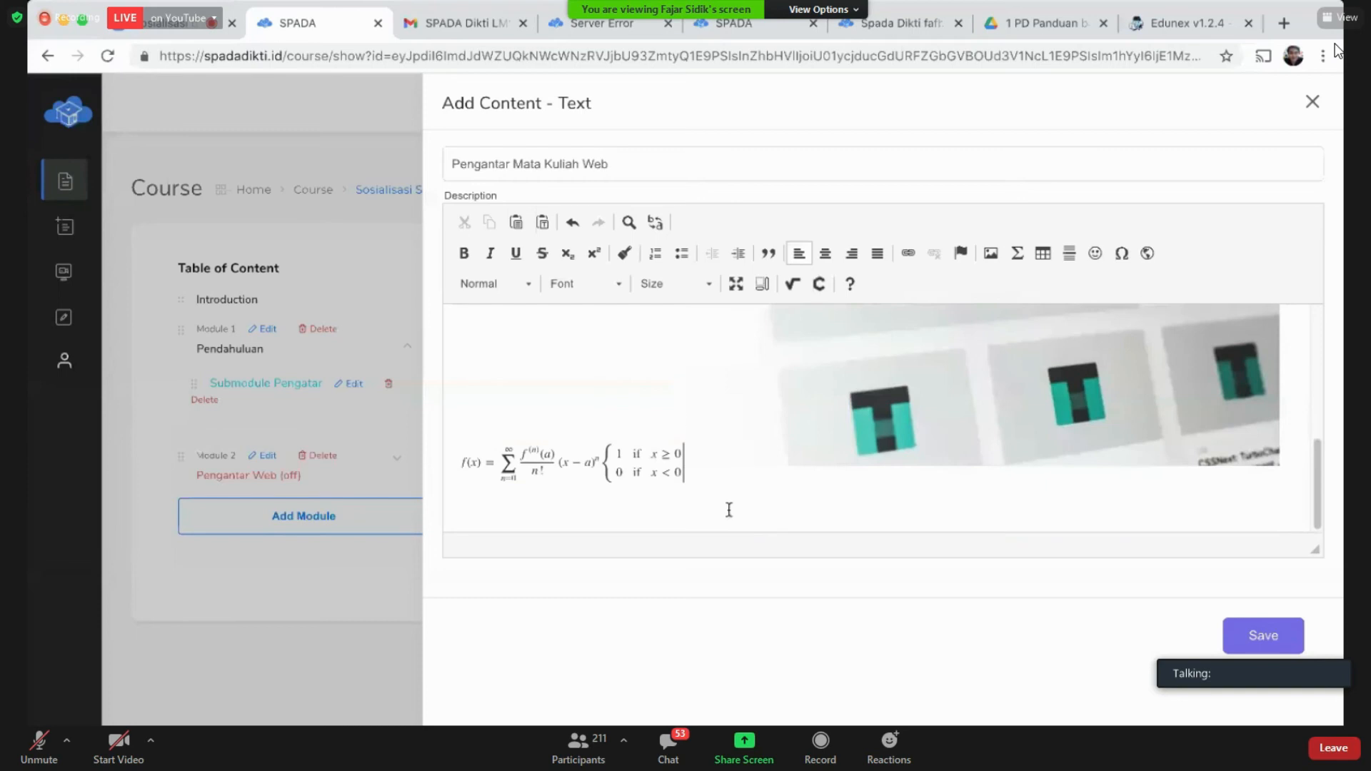
key("shift+Right")
key("Right")
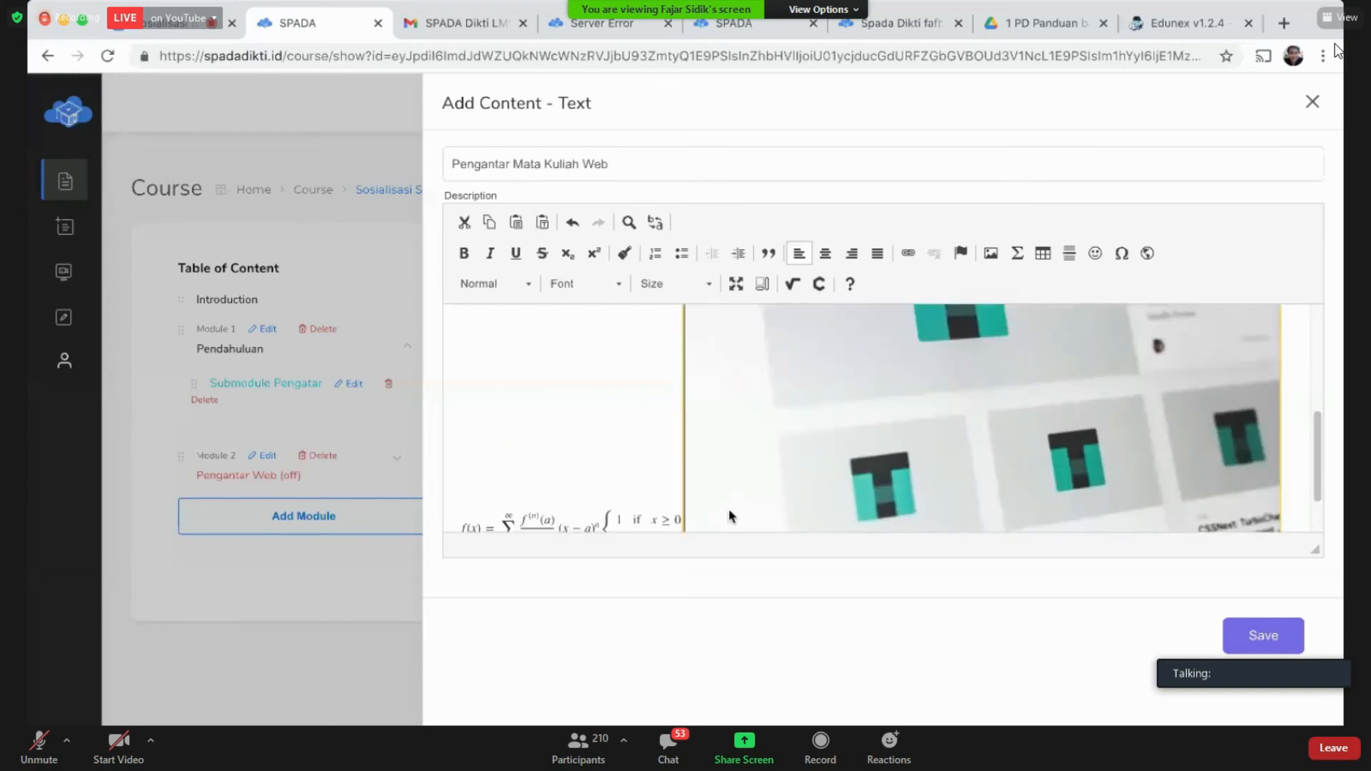
key("BackSpace")
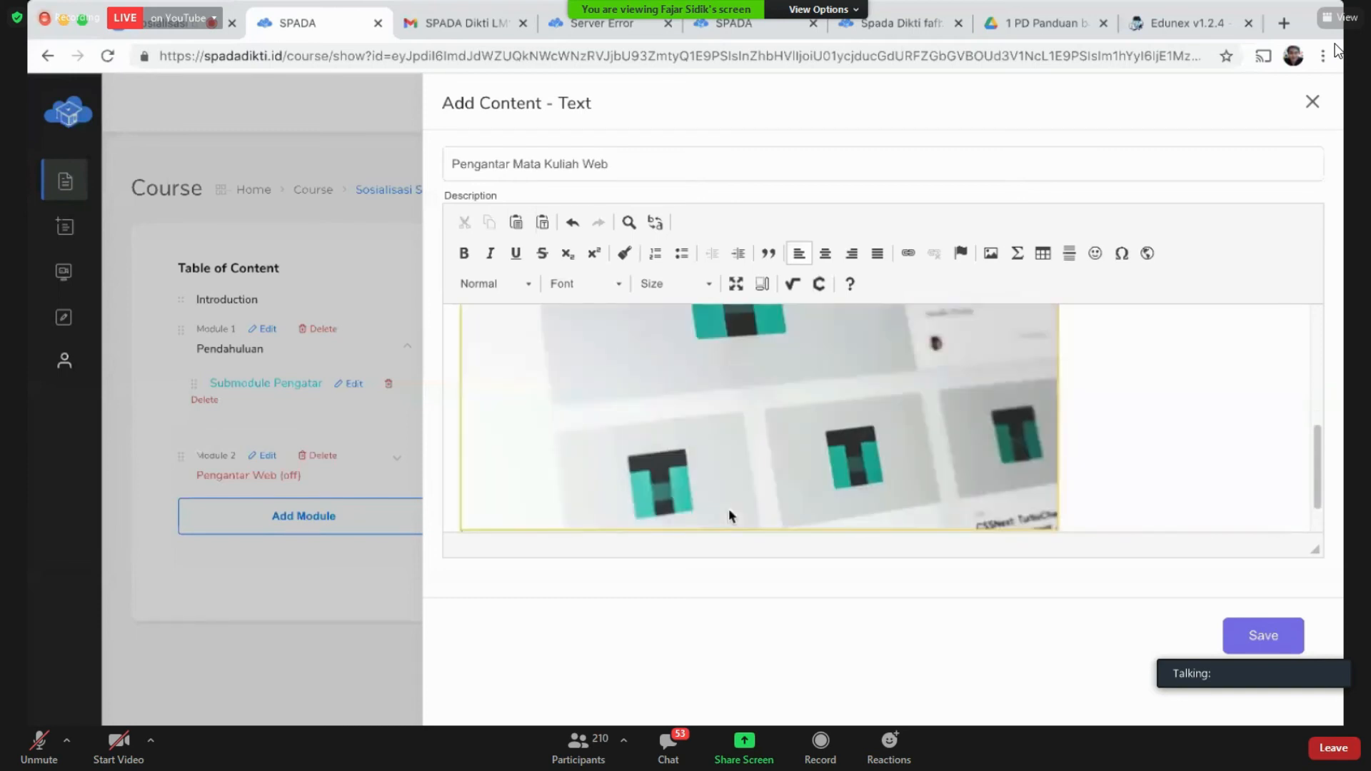
key("ctrl+z")
key("Return")
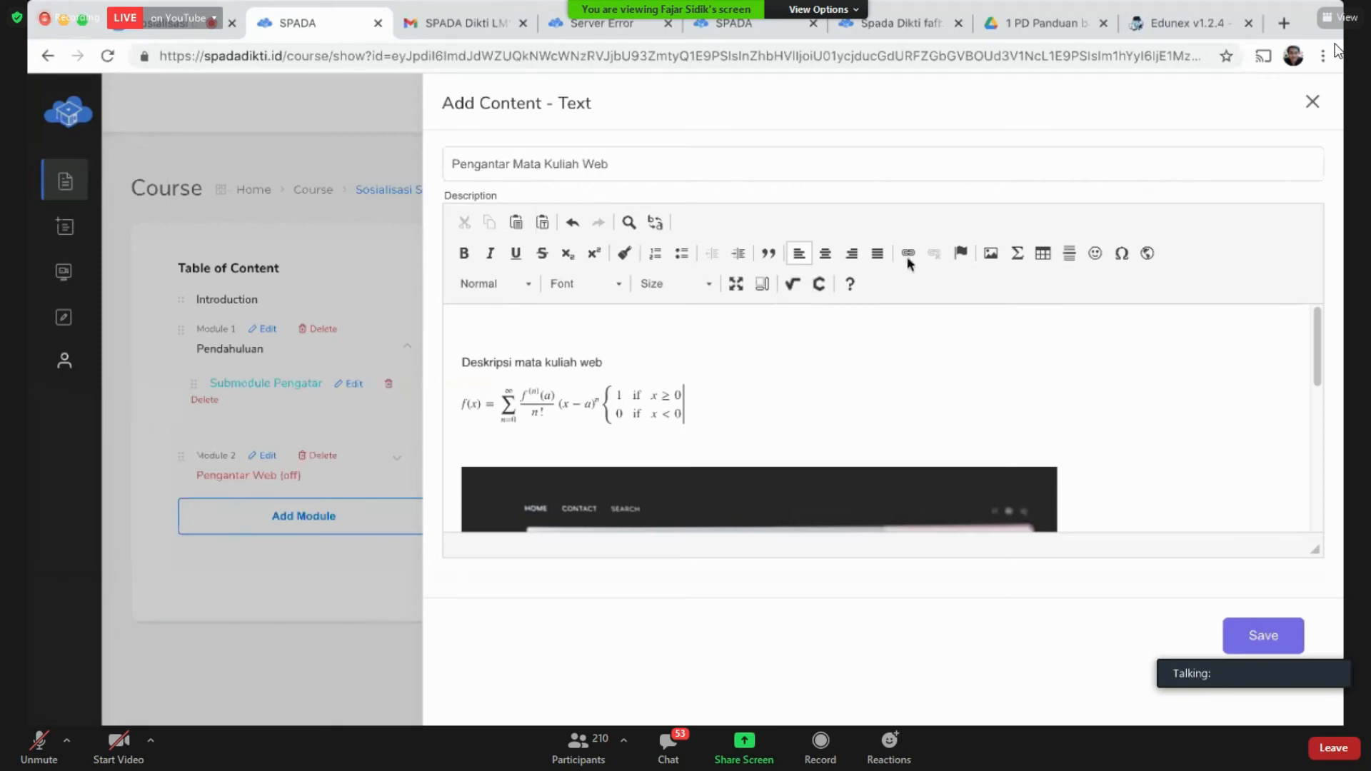
Step: In MathType, build a nested root with ±, × and − terms and insert it
left_click(788, 290)
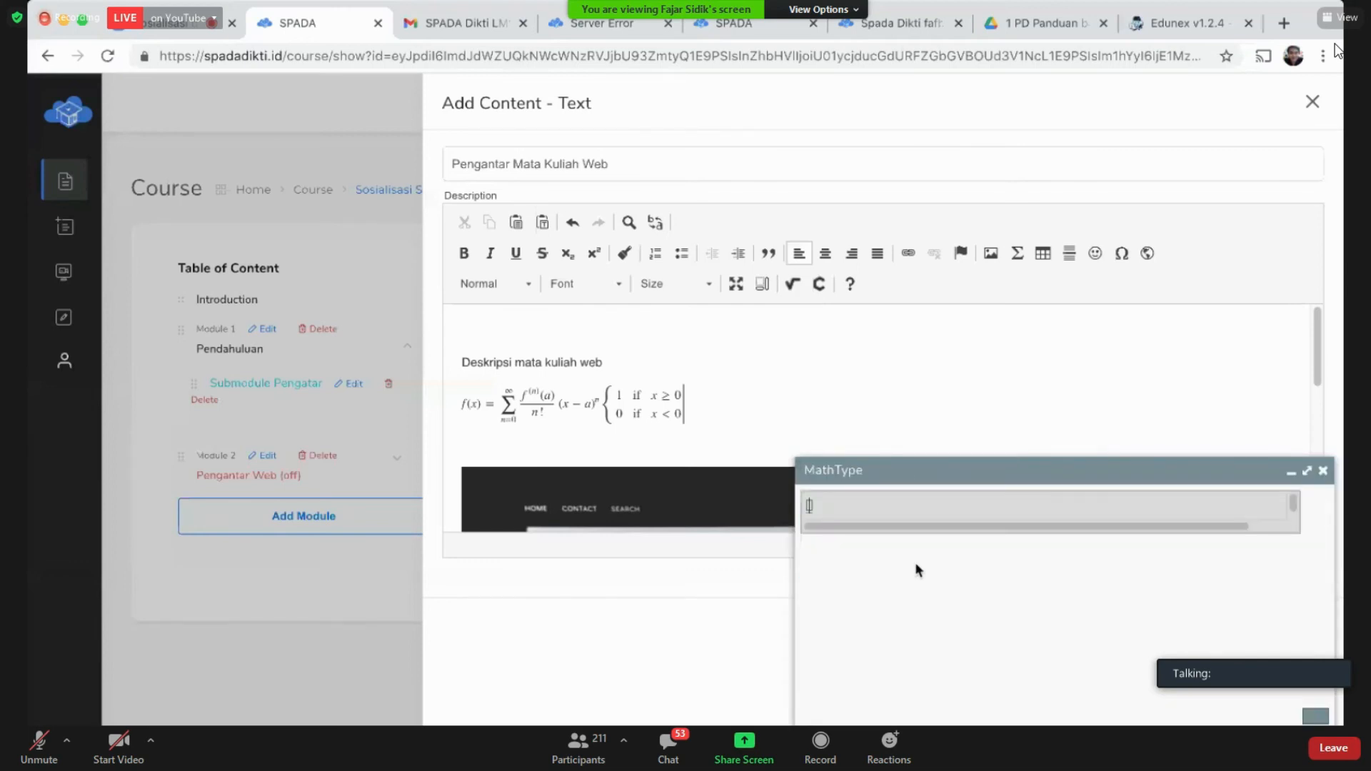
right_click(671, 406)
left_click(705, 443)
left_click(896, 640)
key("super+v")
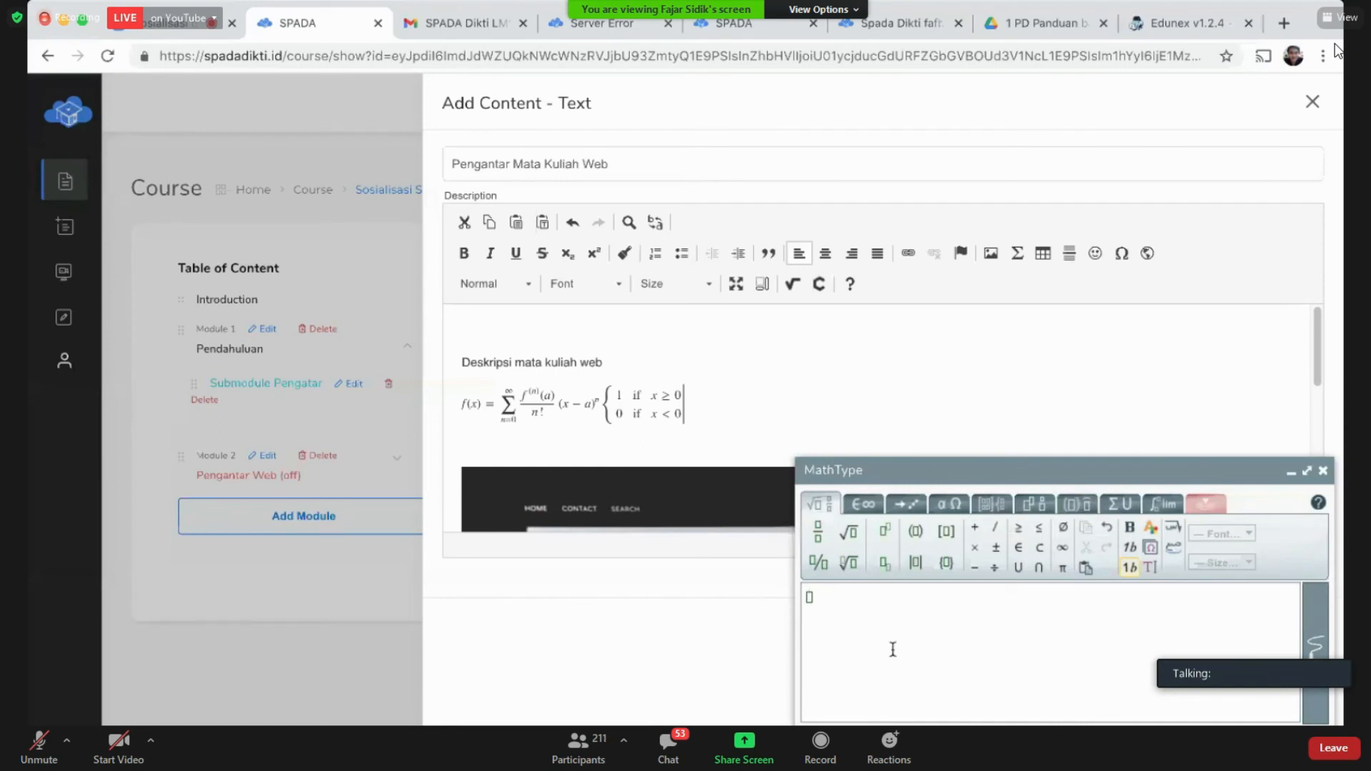
left_click(861, 542)
left_click(859, 560)
left_click(995, 547)
left_click(975, 548)
left_click(974, 567)
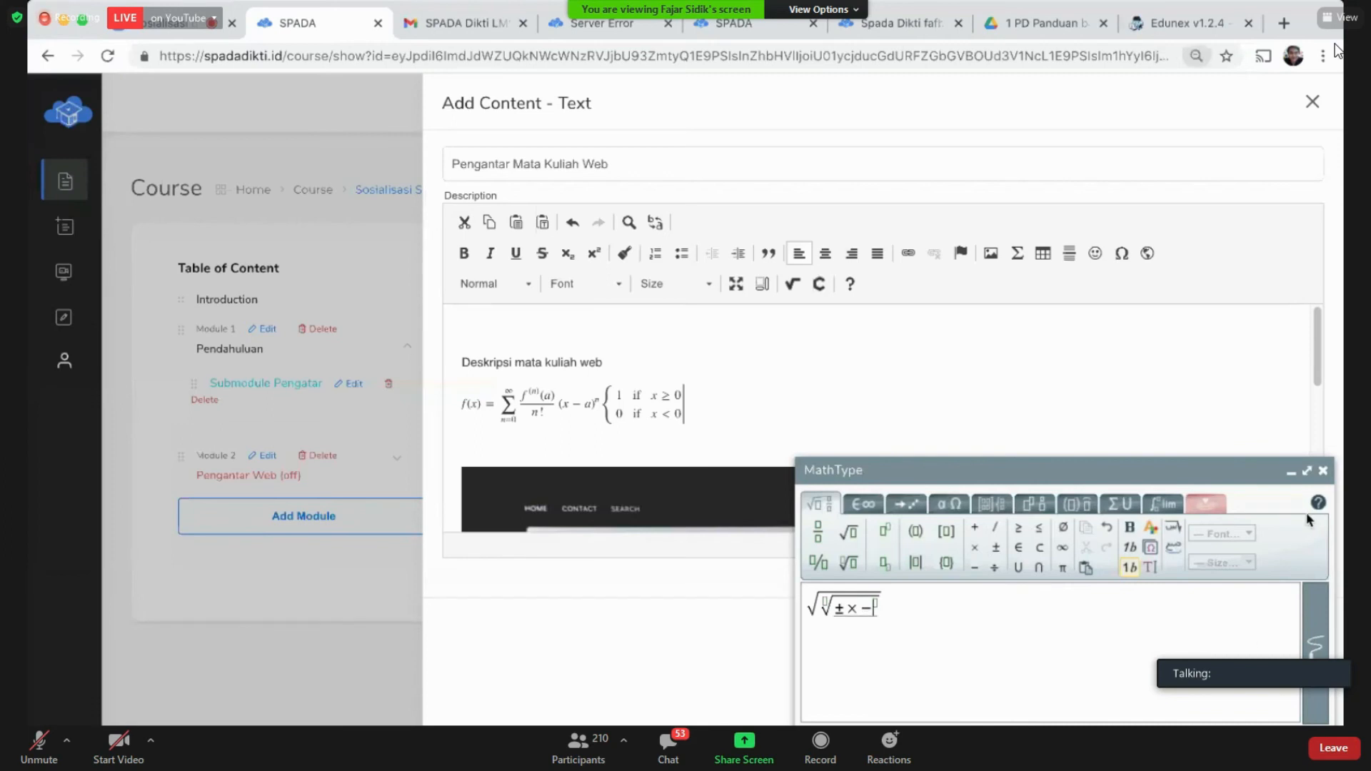
key("ctrl+minus")
left_click(889, 748)
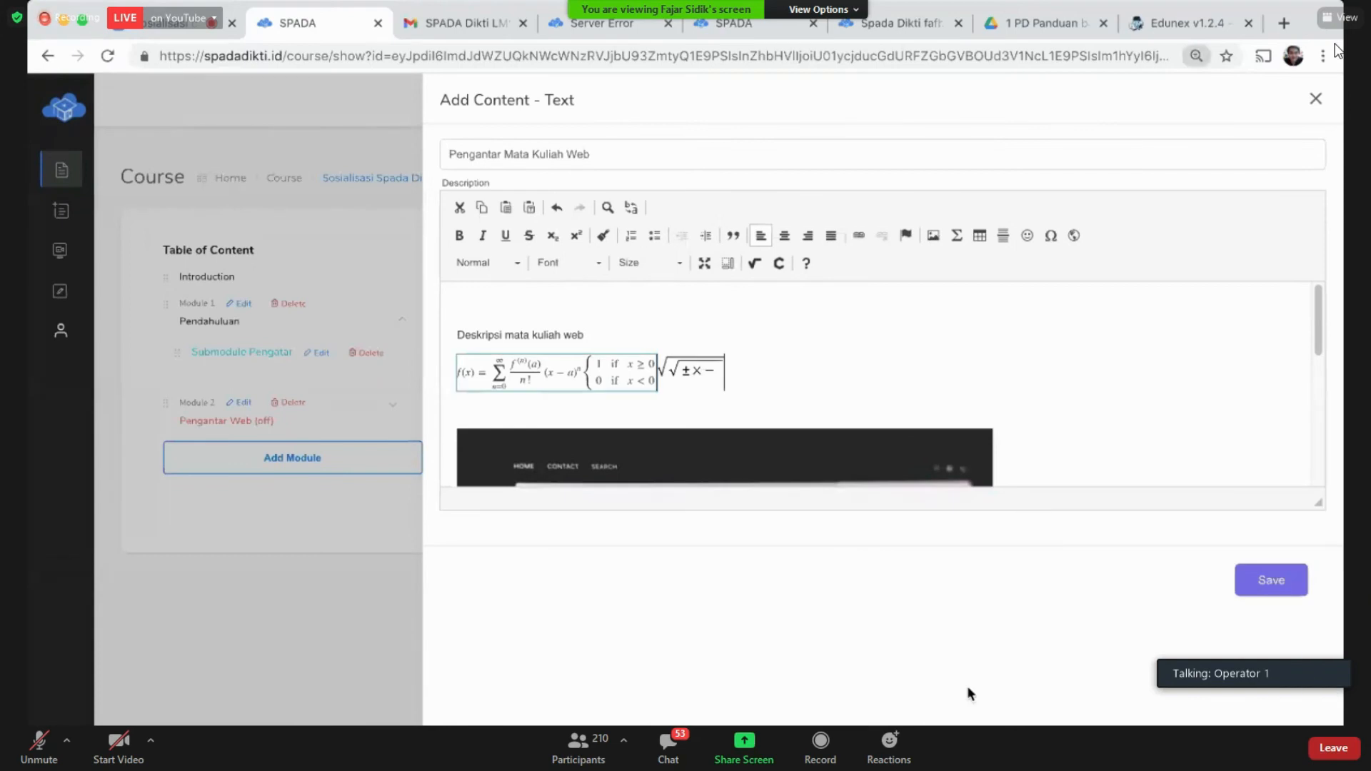
key("ctrl+plus")
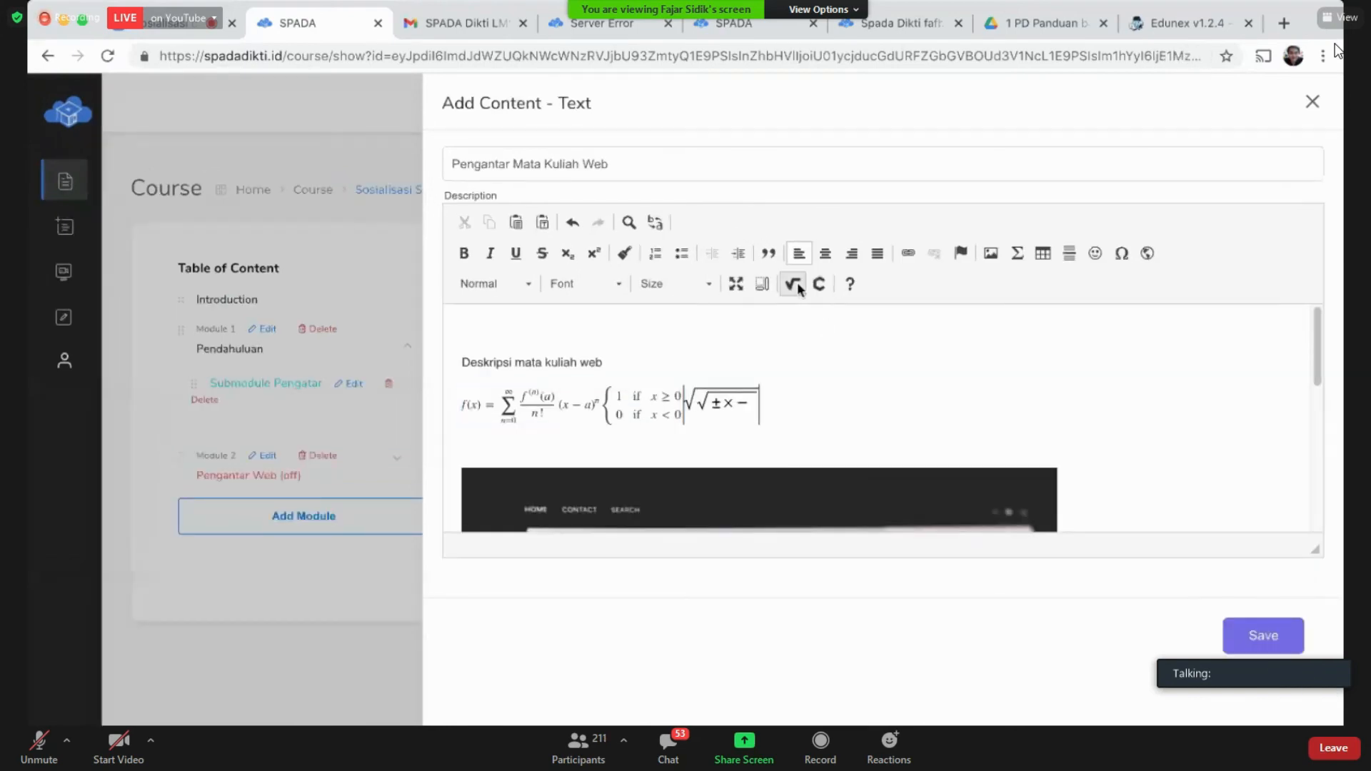
Step: Handwrite √2+1 in MathType's handwriting mode and add it to the formula
left_click(792, 284)
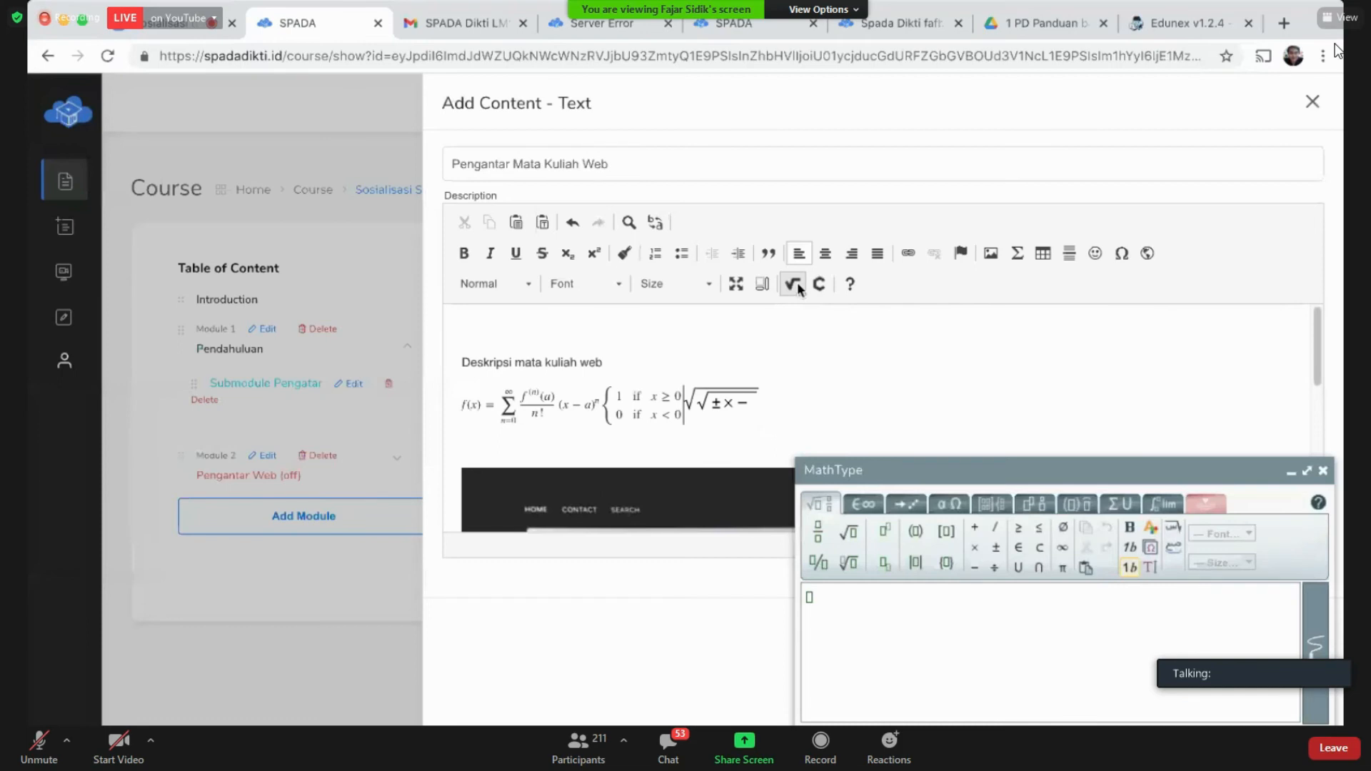
left_click(1204, 508)
mouse_move(905, 569)
left_mouse_down()
mouse_move(928, 517)
mouse_move(1102, 514)
left_mouse_up()
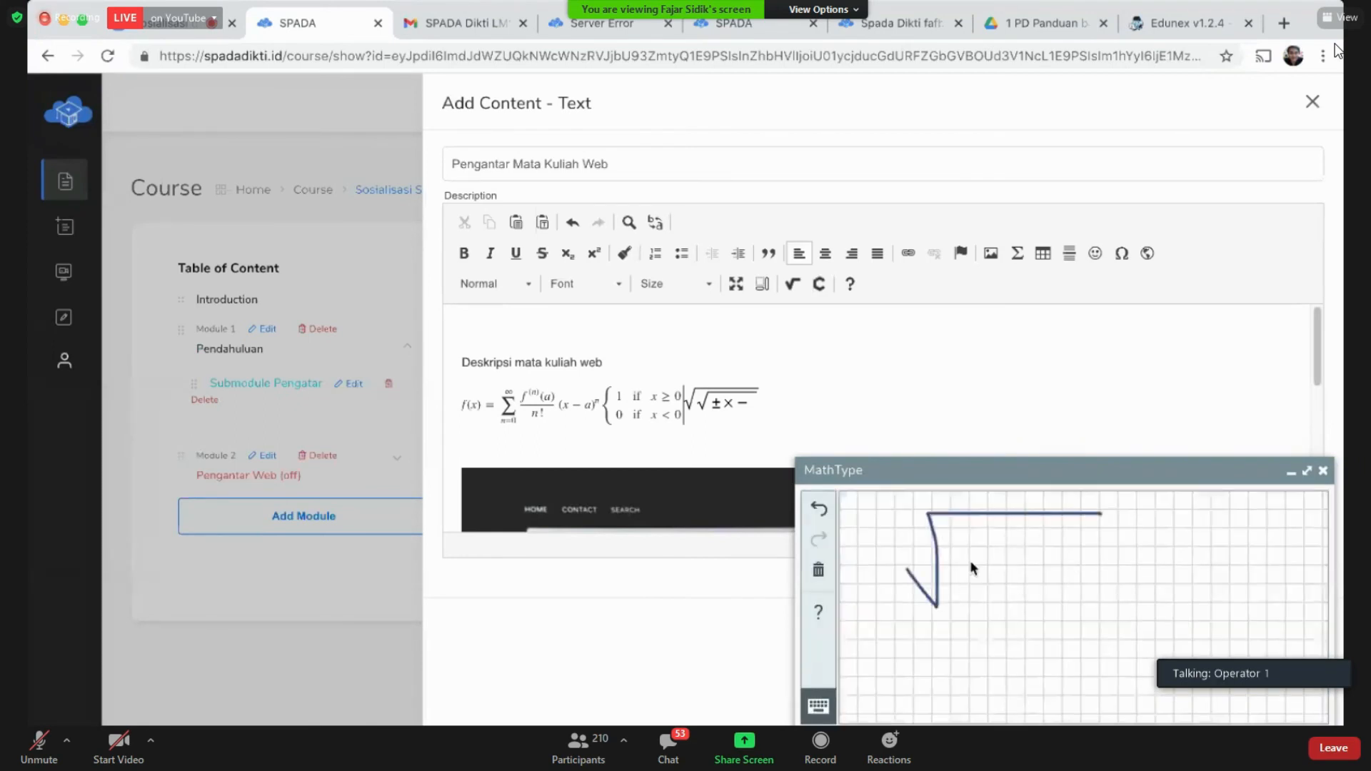
mouse_move(958, 564)
left_mouse_down()
mouse_move(957, 590)
mouse_move(991, 593)
left_mouse_up()
left_click_drag(1003, 575, 1028, 572)
left_click_drag(1016, 552, 1021, 596)
left_click_drag(1047, 554, 1048, 593)
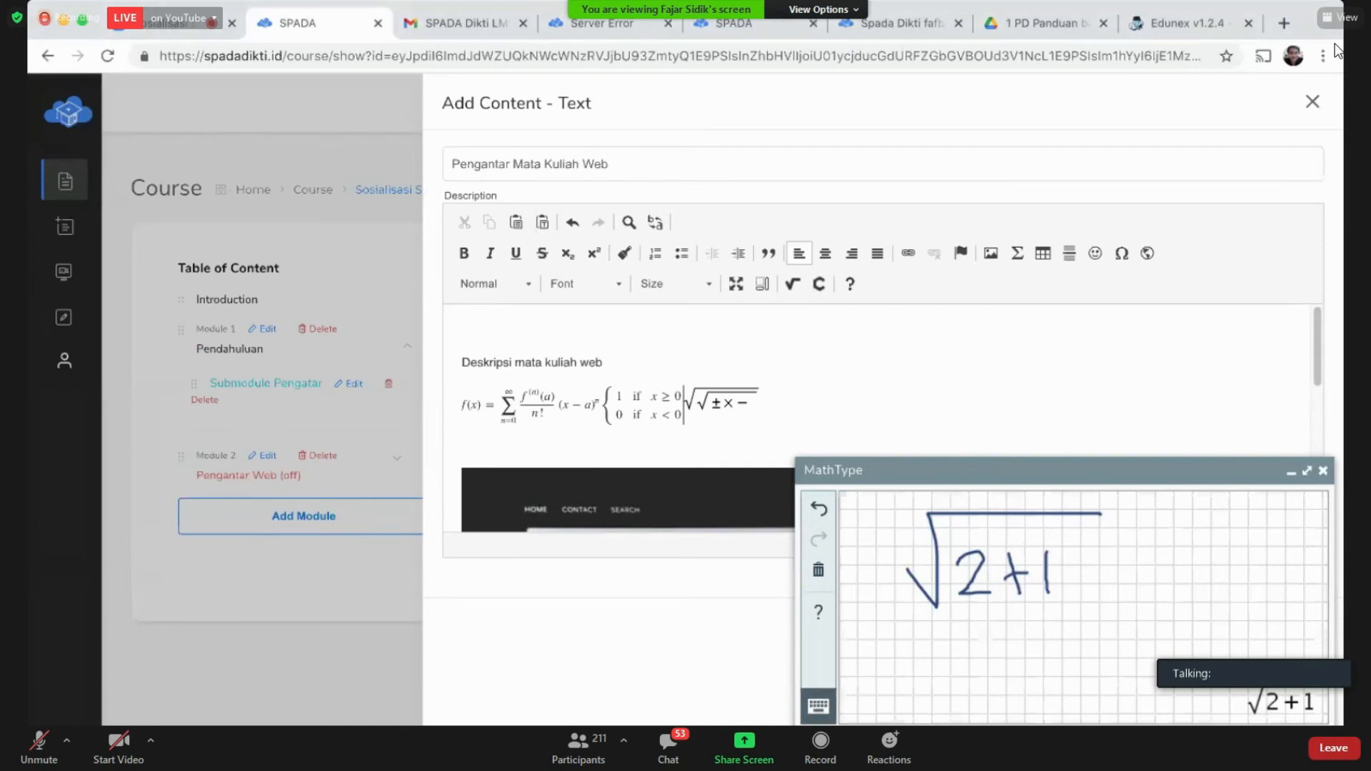
key("ctrl+minus")
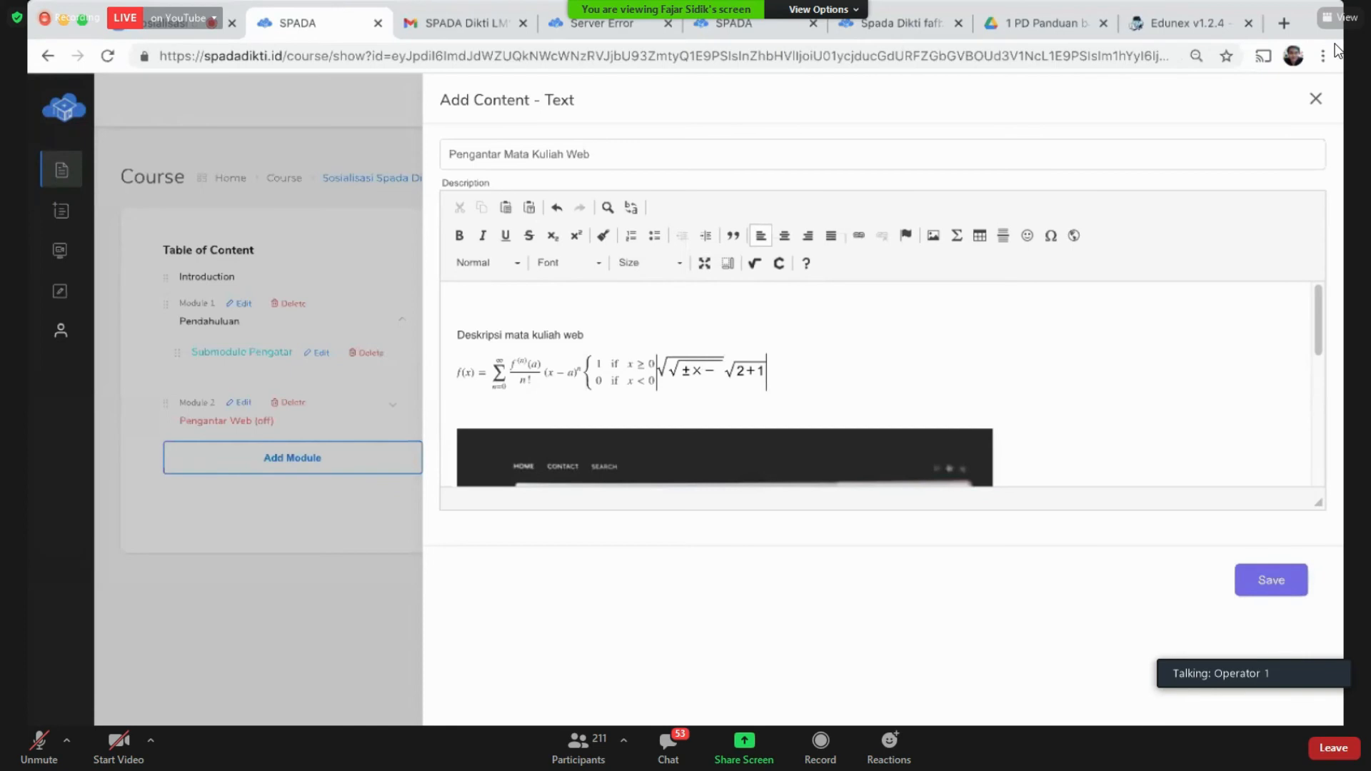
key("ctrl+plus")
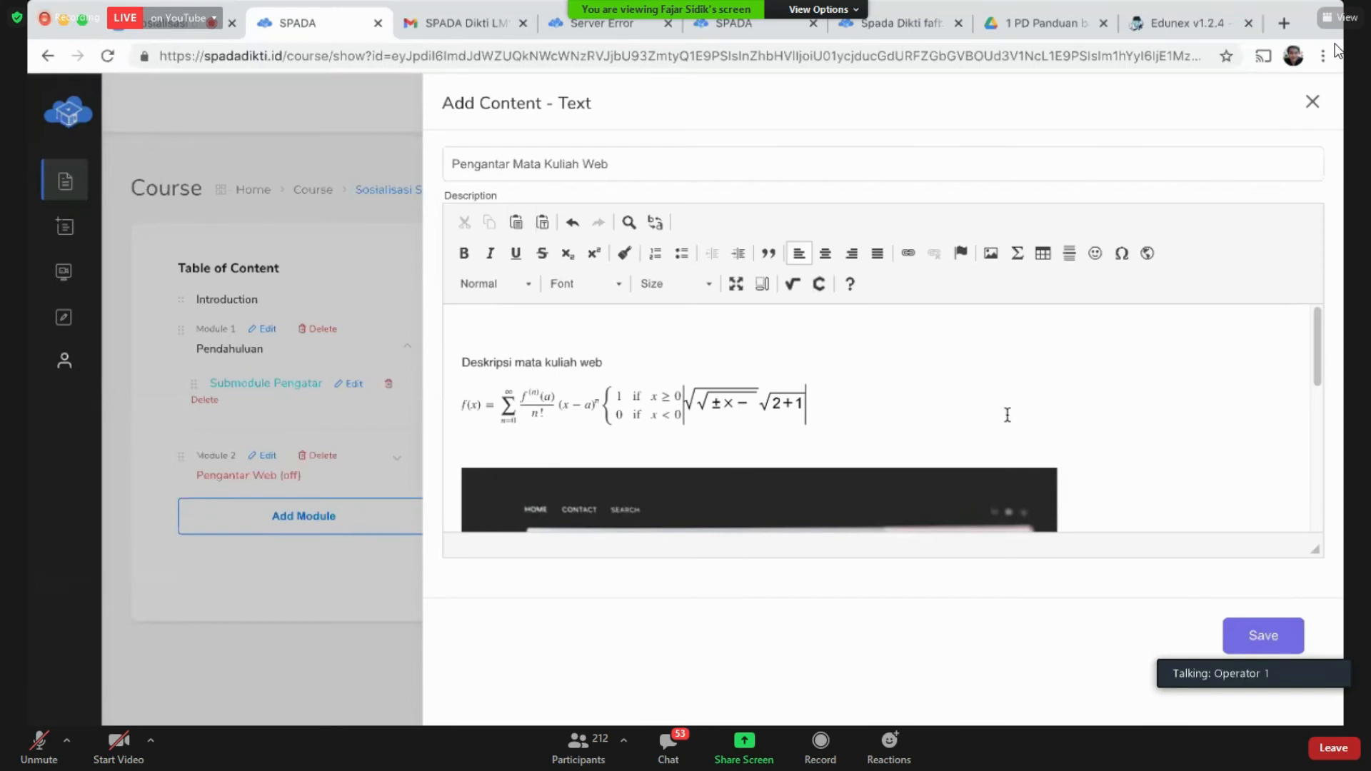
Step: Maximise the description editor to review the text, formula and image, then restore its size
left_click(734, 285)
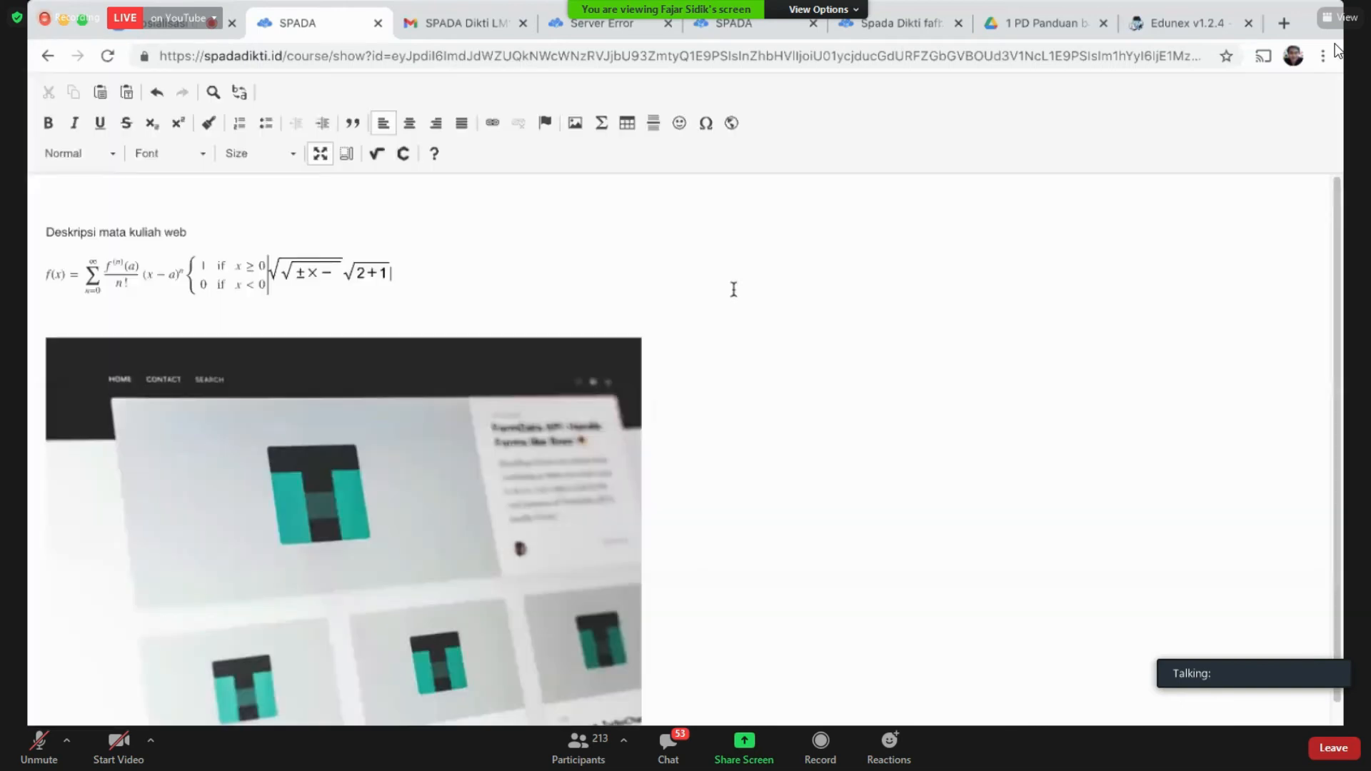
scroll(152, 320, "down", 1)
scroll(780, 396, "up", 1)
scroll(781, 397, "down", 1)
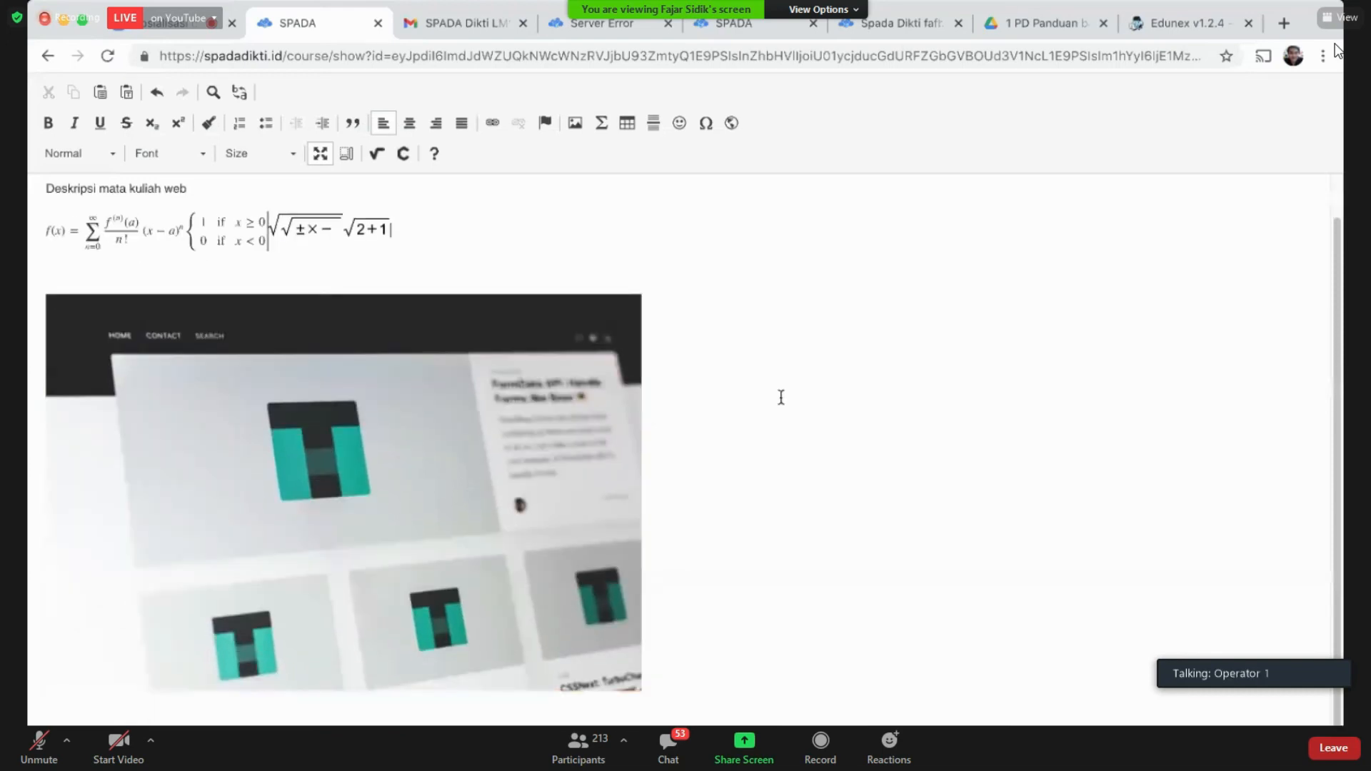
scroll(781, 397, "up", 1)
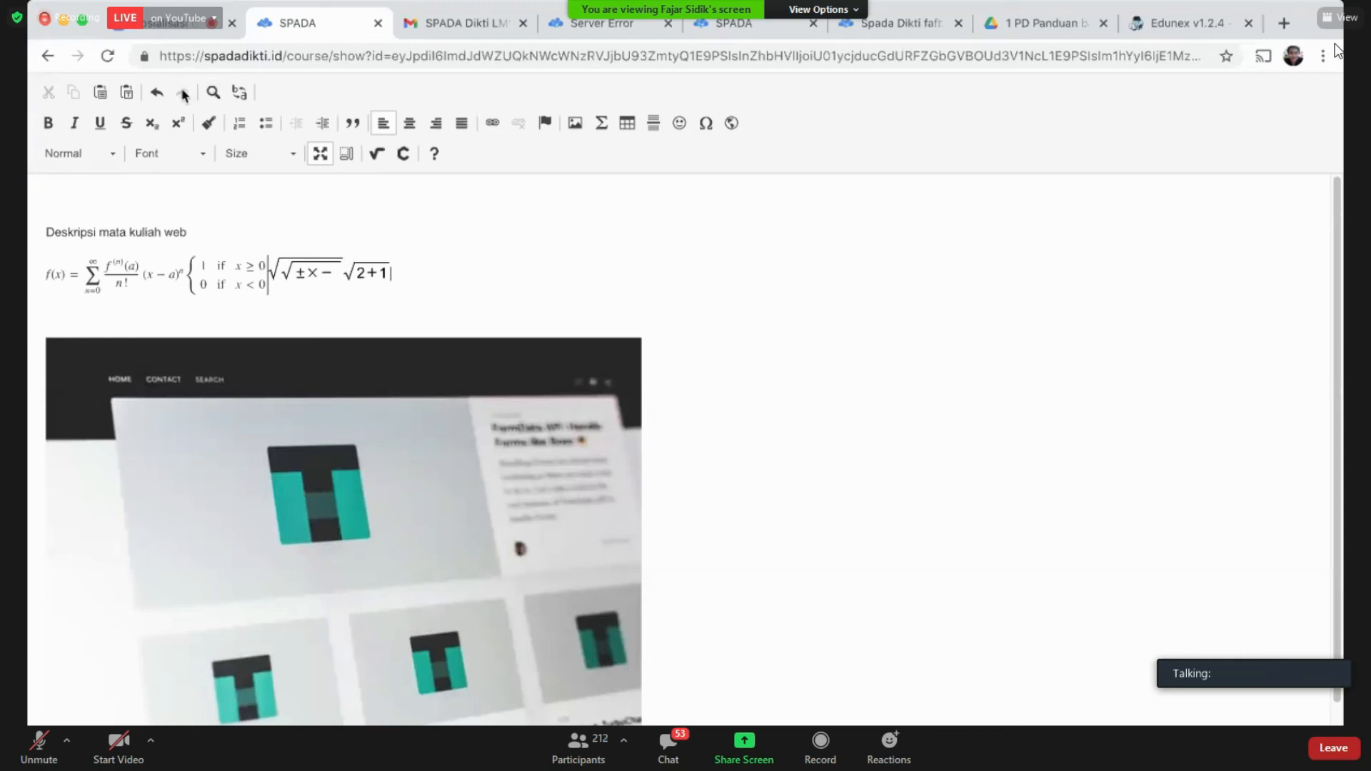
left_click(319, 154)
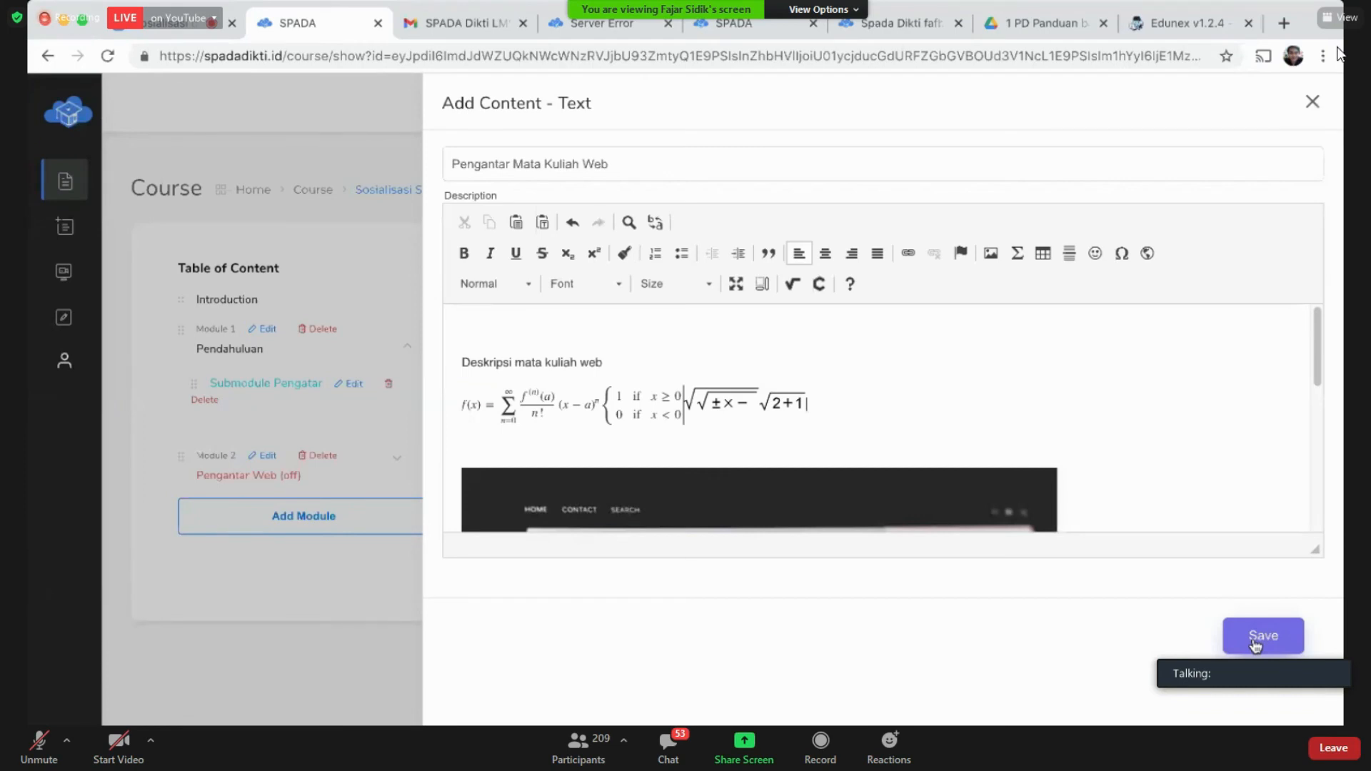
Step: Save the text item, acknowledge the Success dialog, and scroll through the saved content
left_click(1255, 642)
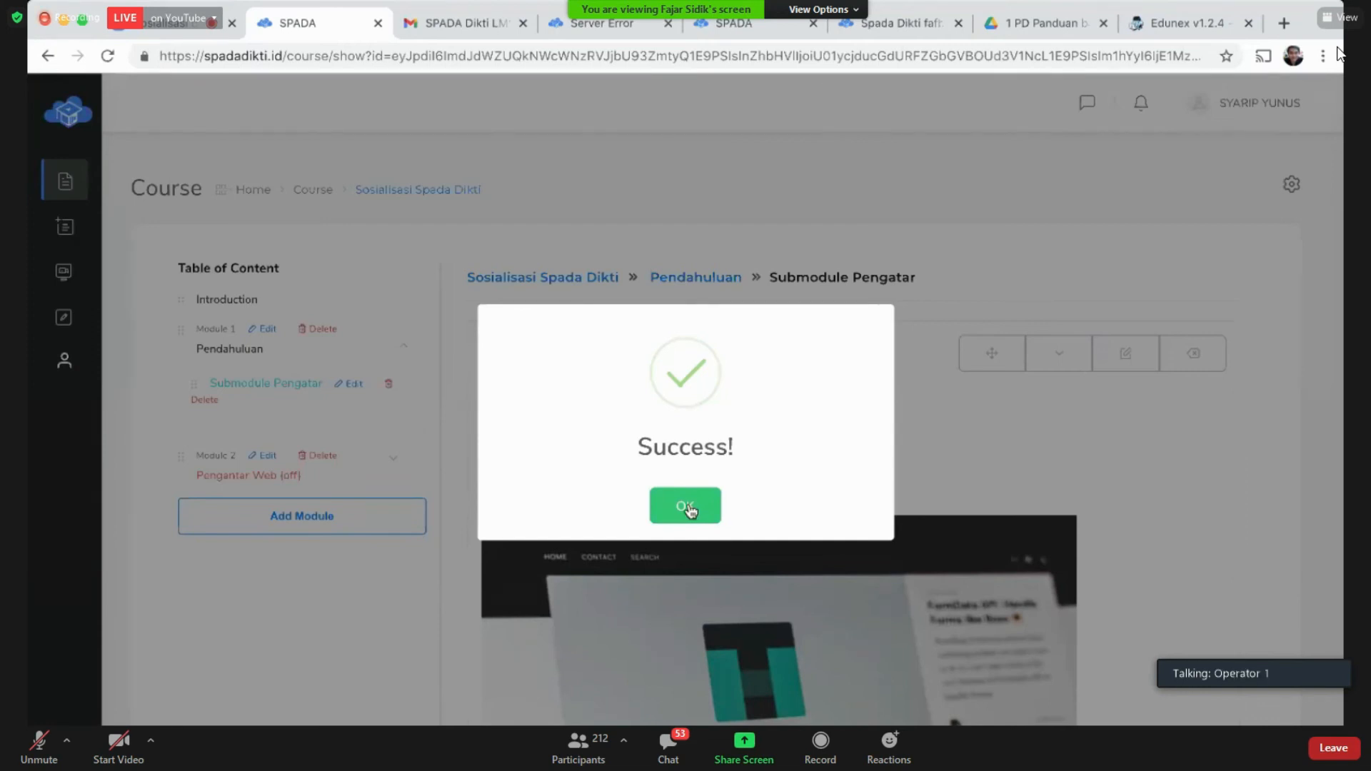
left_click(687, 507)
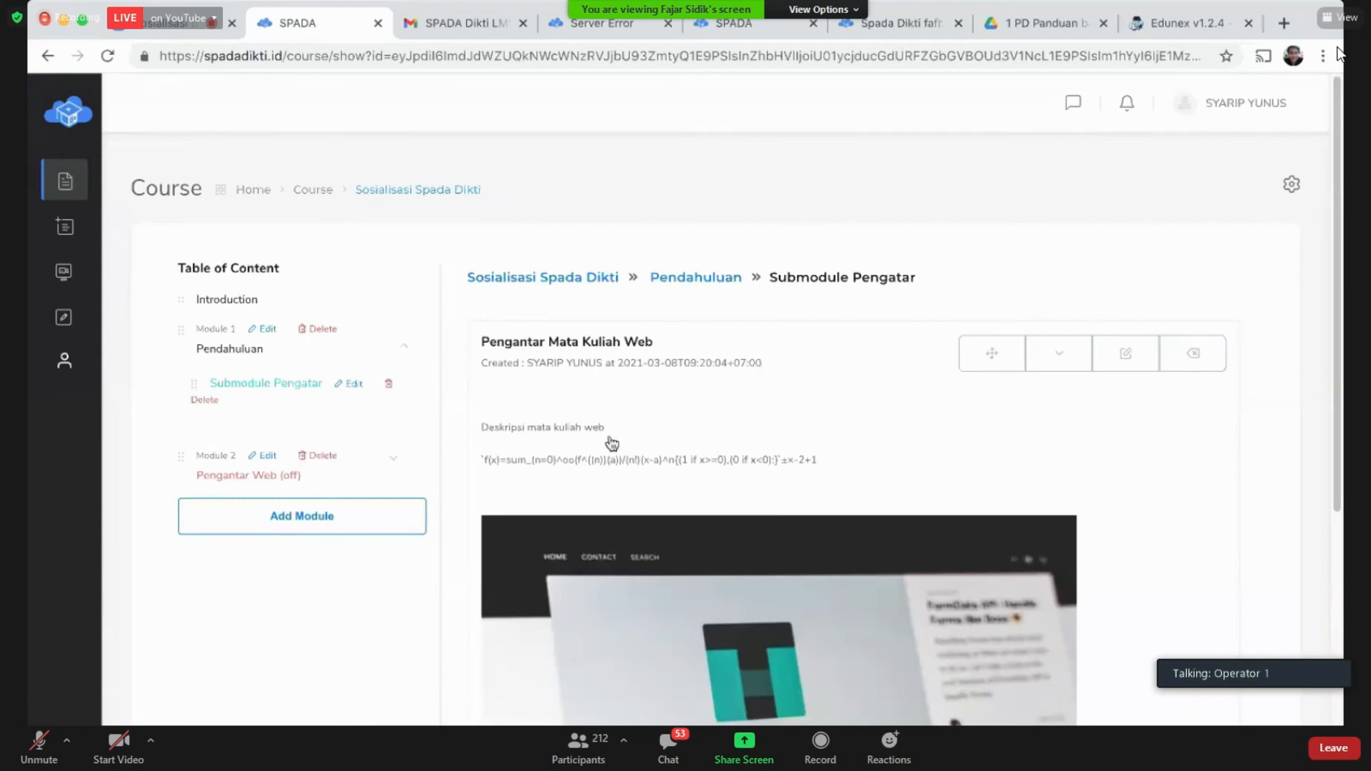
scroll(610, 443, "down", 2)
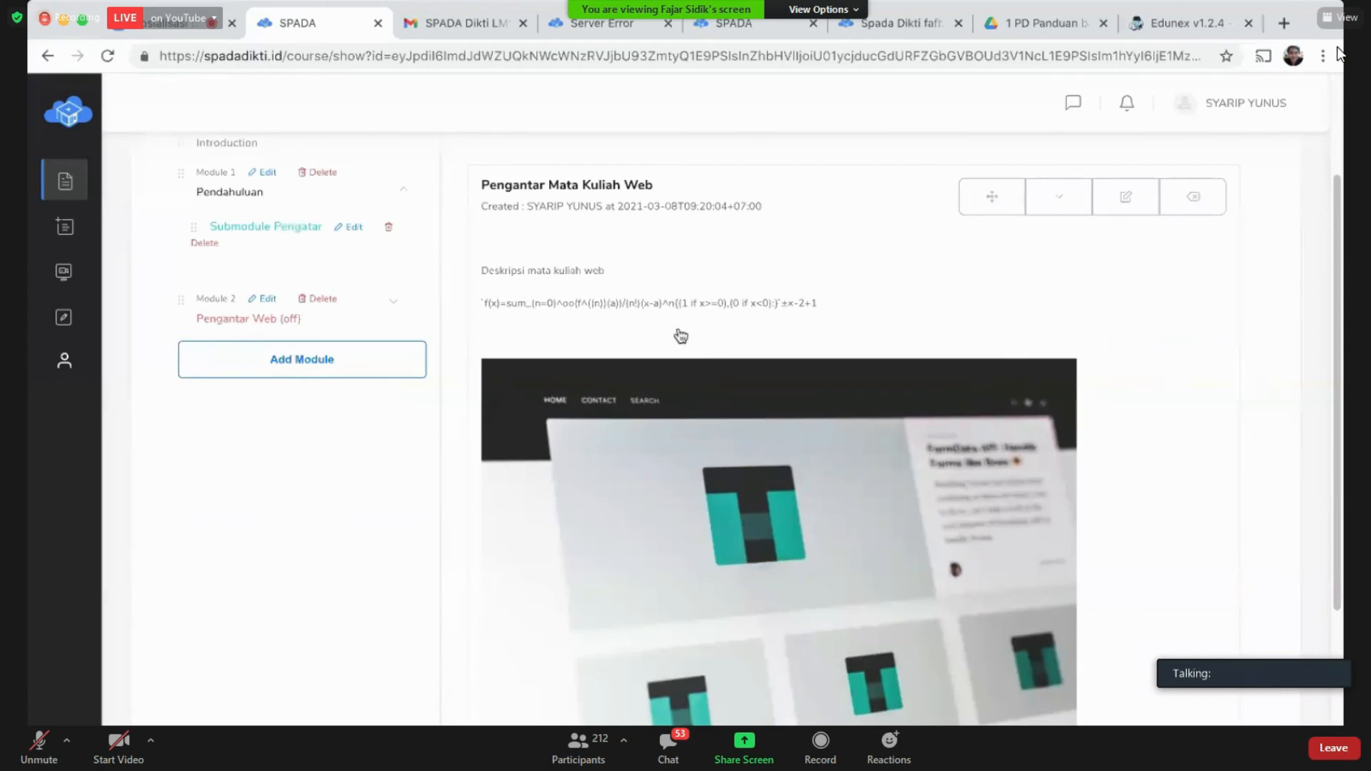
scroll(681, 335, "down", 3)
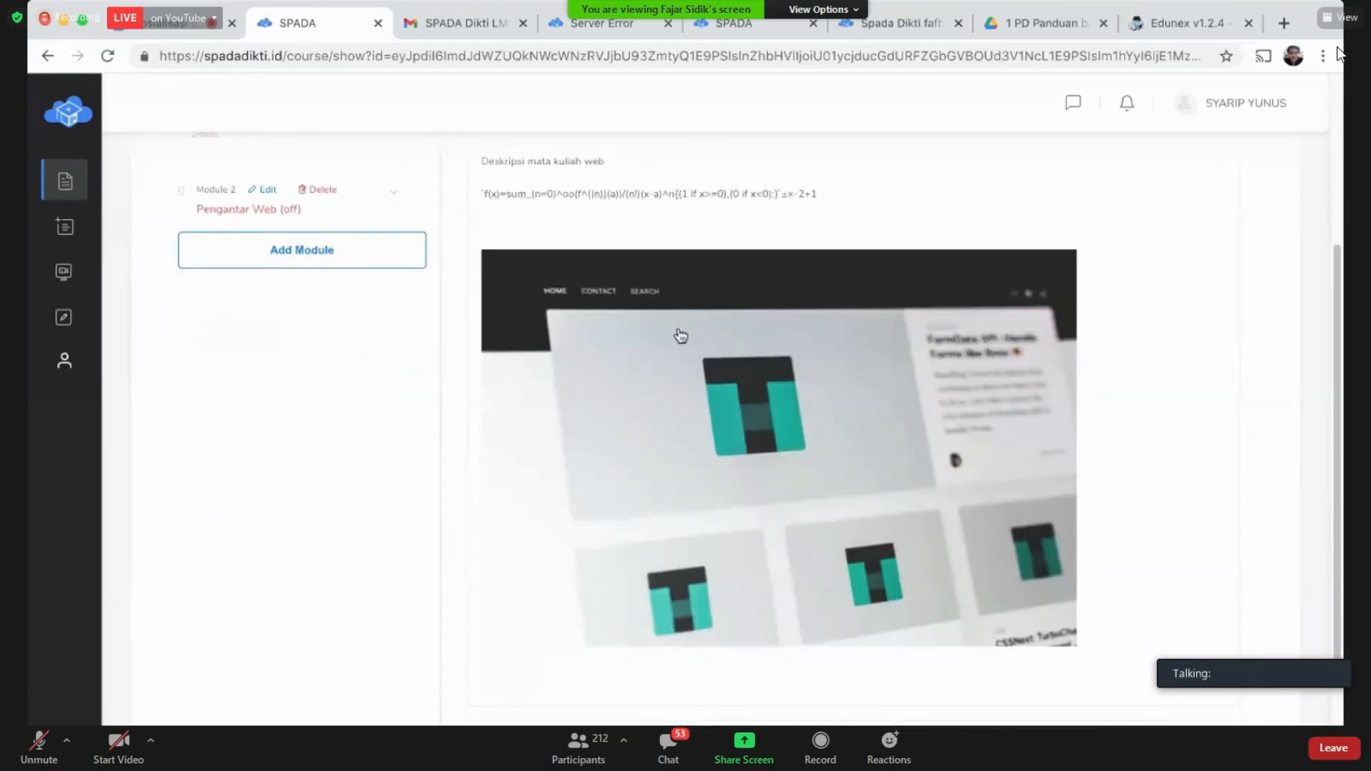
scroll(681, 336, "down", 3)
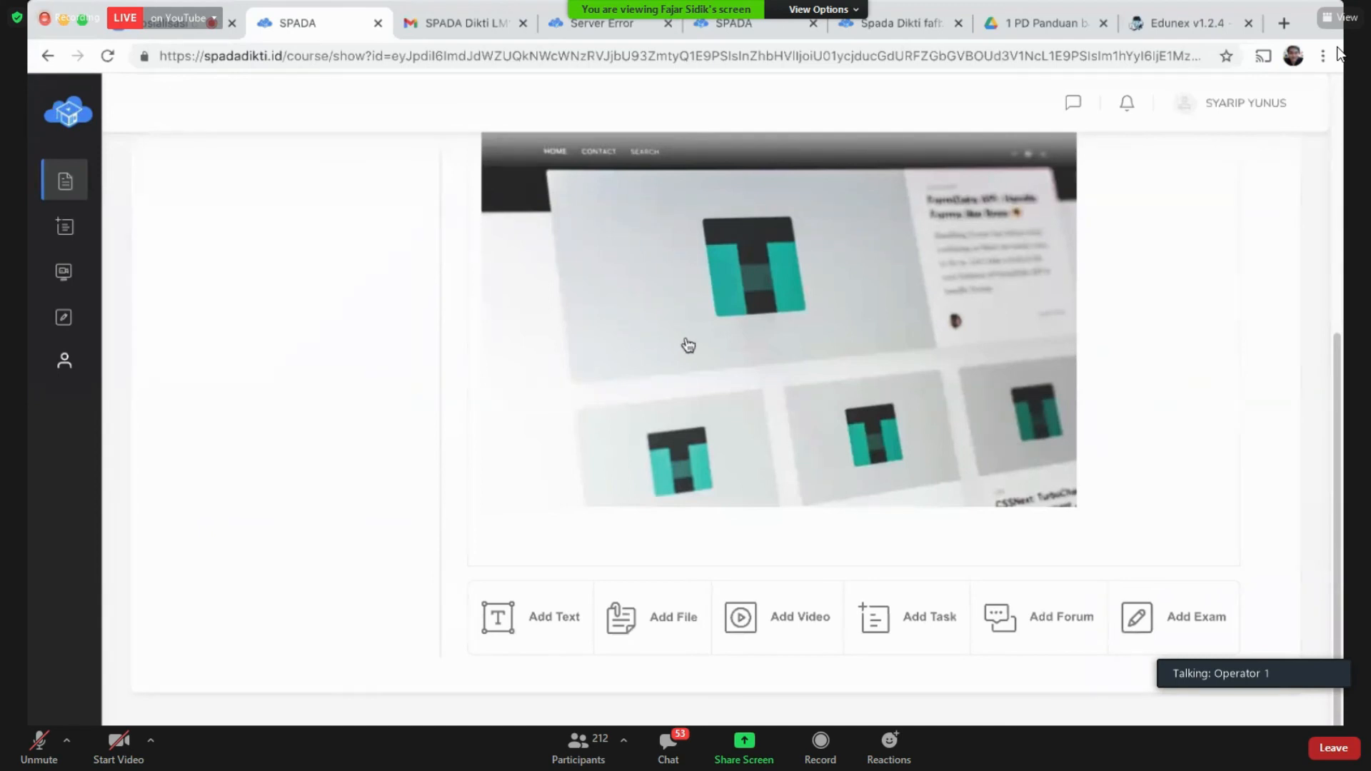
scroll(681, 335, "up", 5)
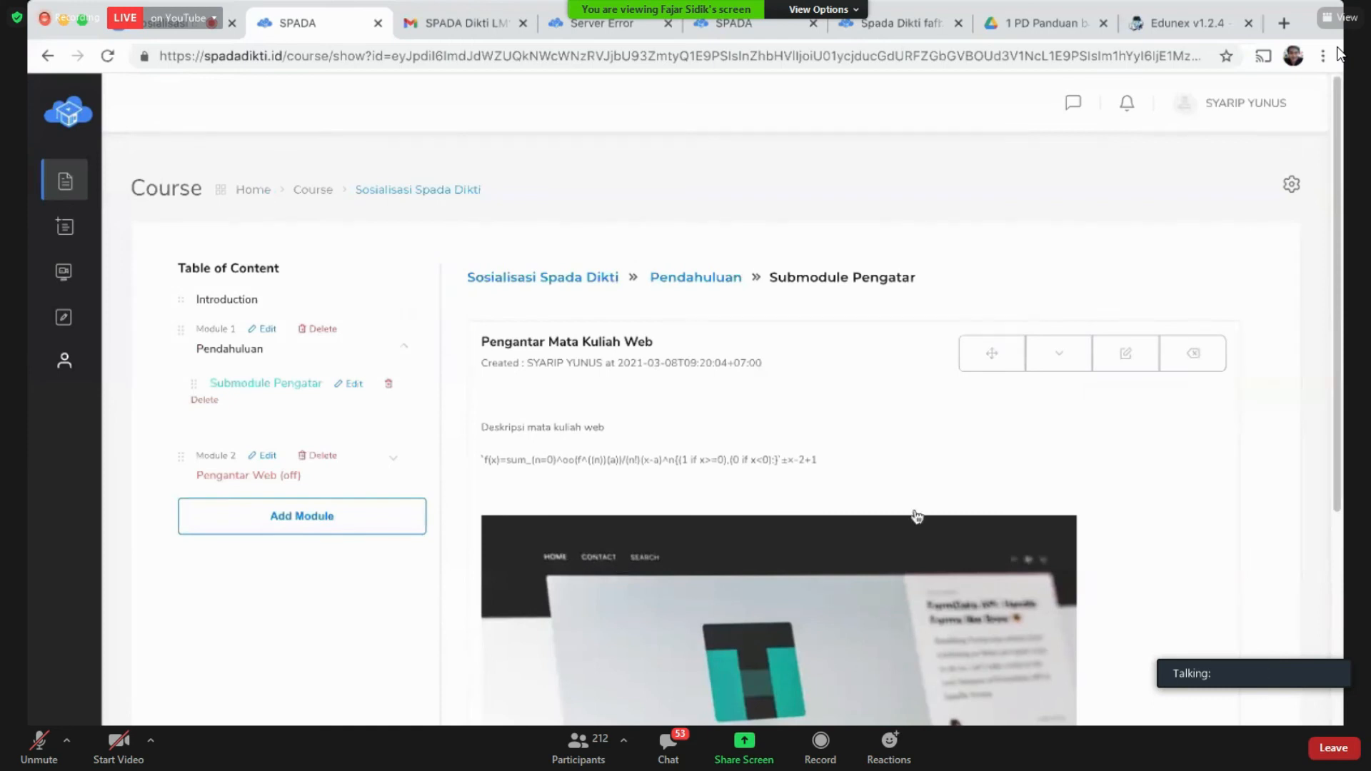
left_click(991, 354)
mouse_move(990, 351)
left_mouse_down()
mouse_move(992, 341)
mouse_move(992, 355)
left_mouse_up()
left_click(1133, 363)
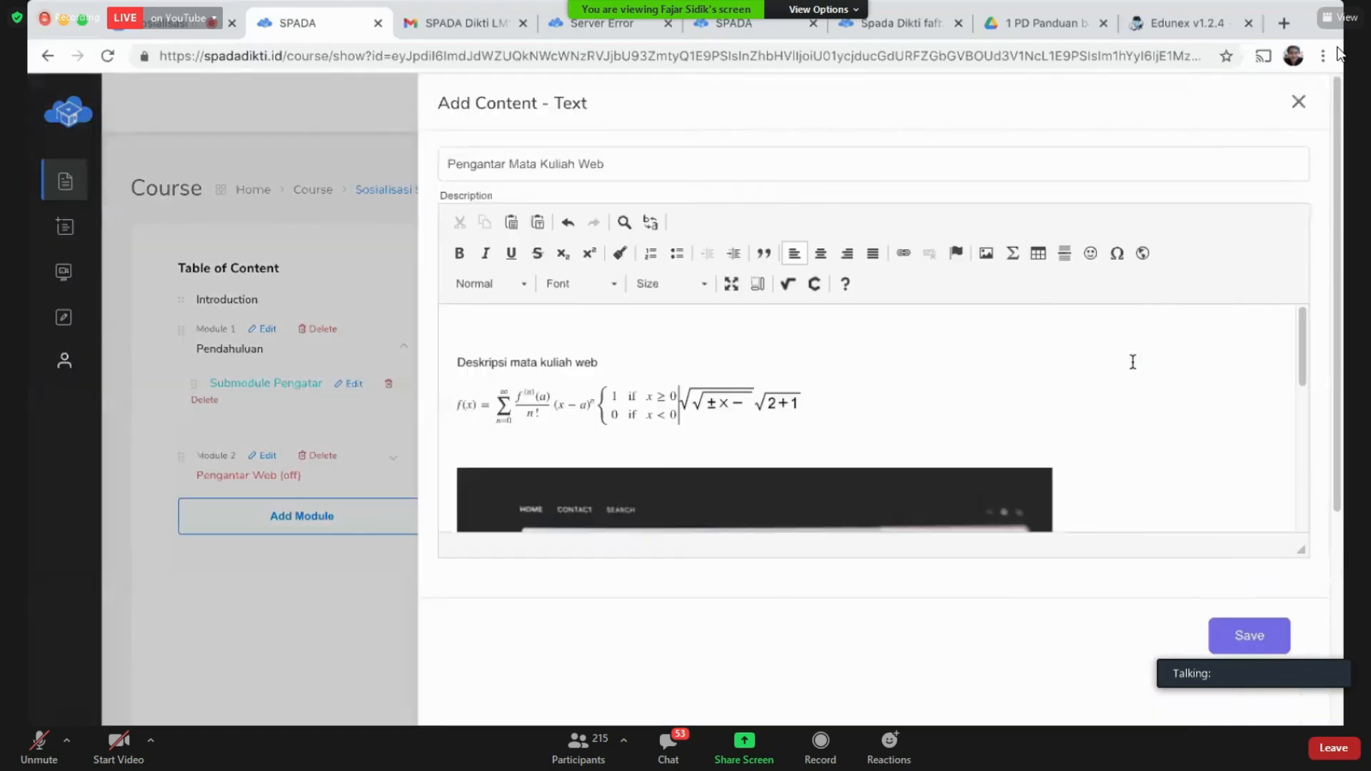
scroll(1098, 382, "down", 5)
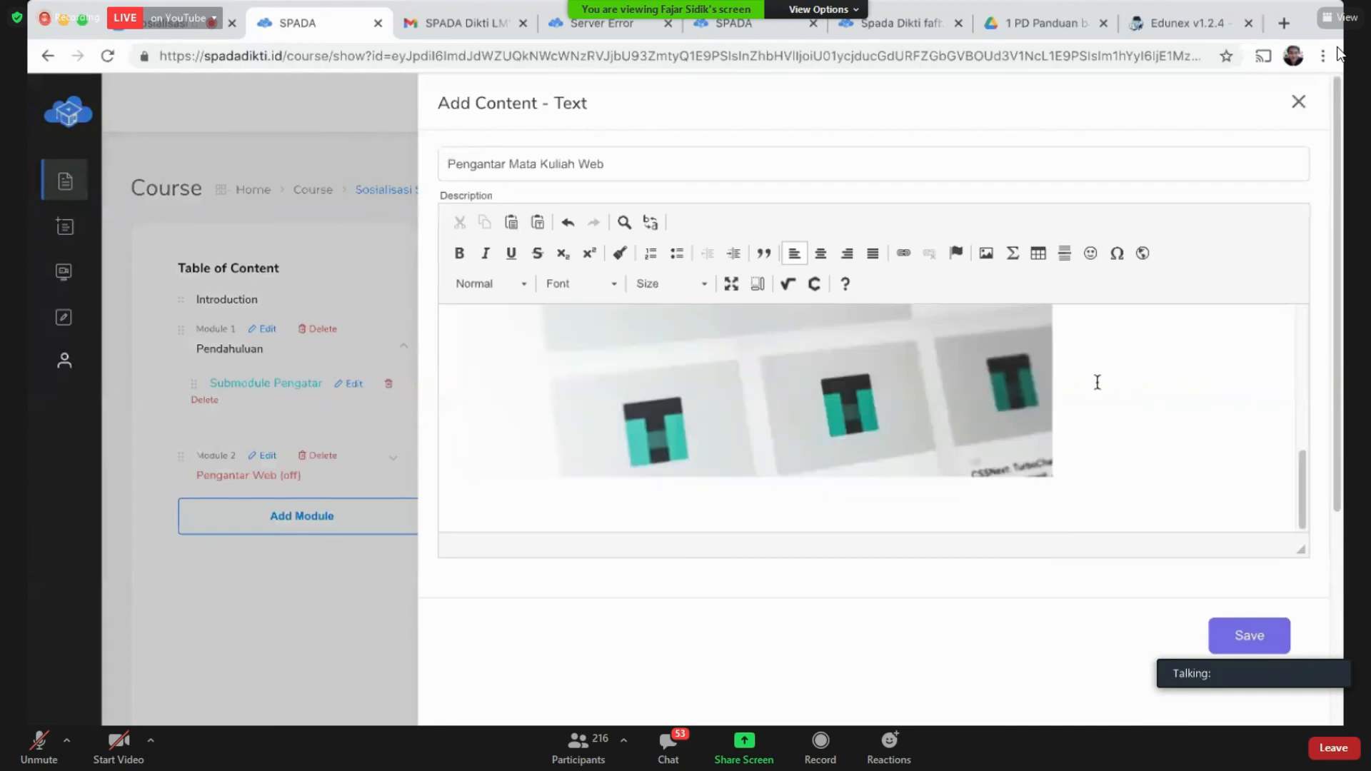
scroll(1097, 382, "up", 5)
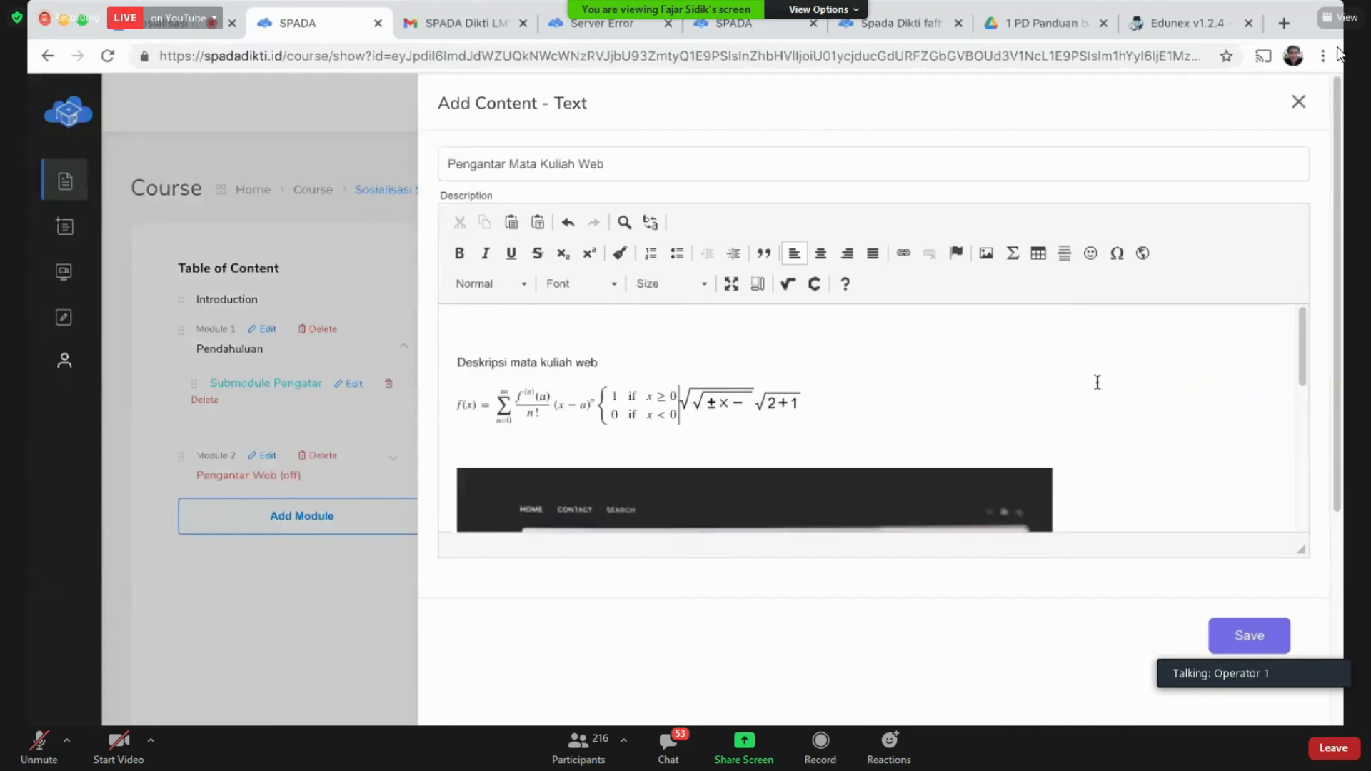
left_click(1298, 102)
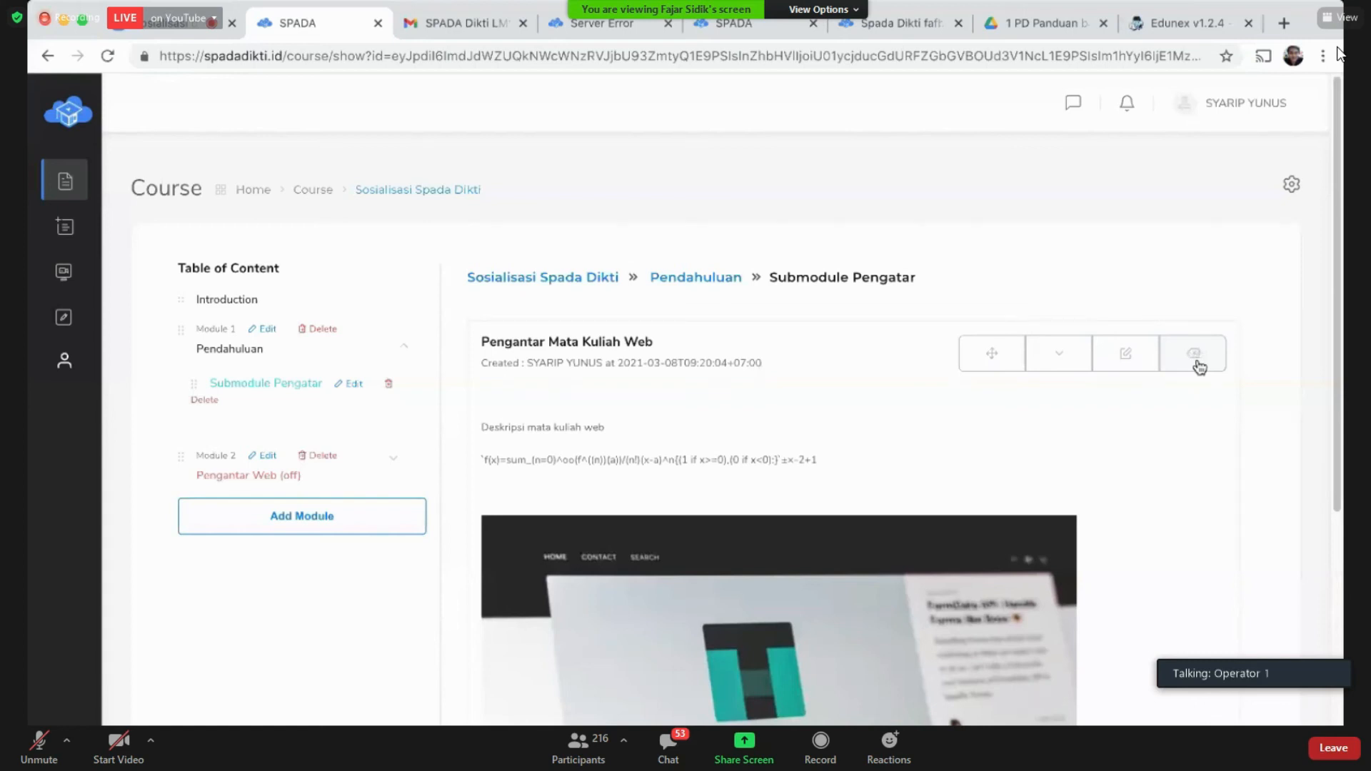
Step: Cancel the delete at its confirmation, then fold the item down with its chevron
left_click(1199, 364)
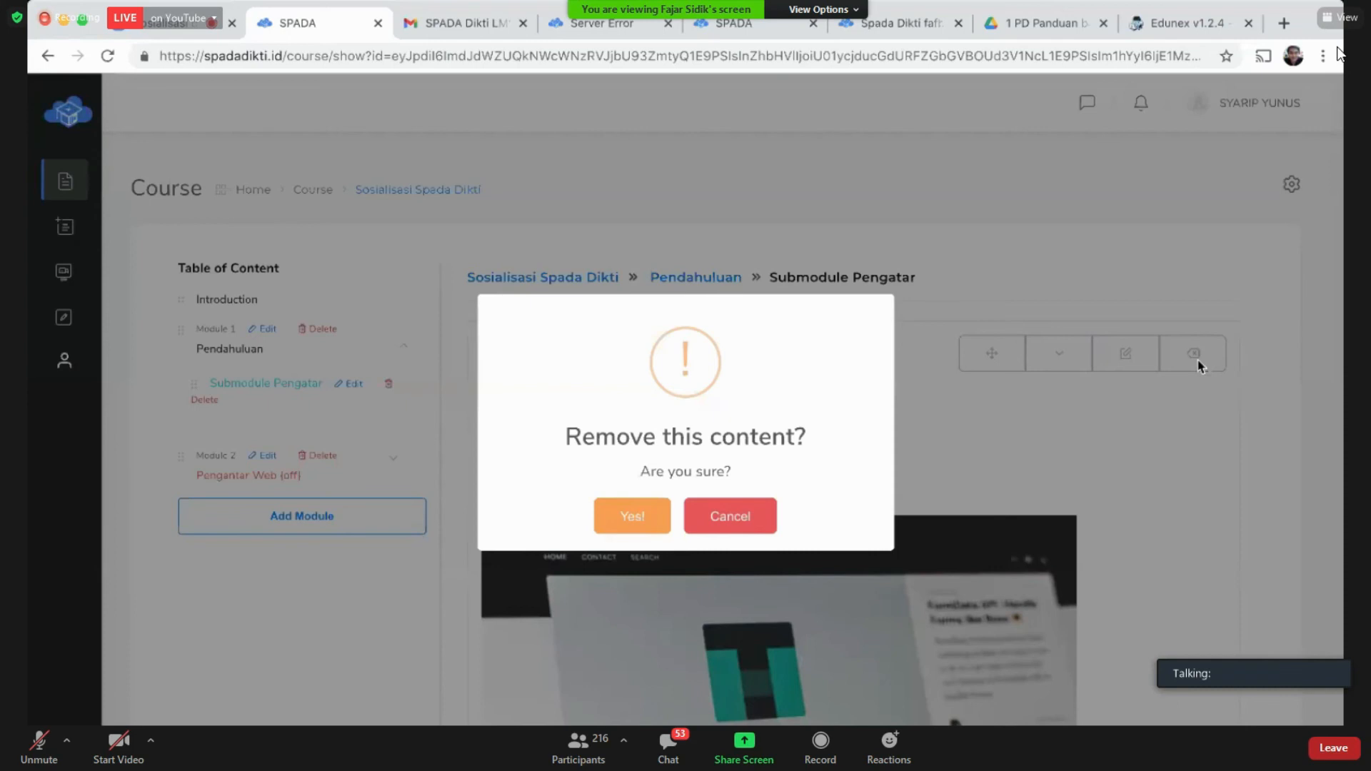
left_click(774, 519)
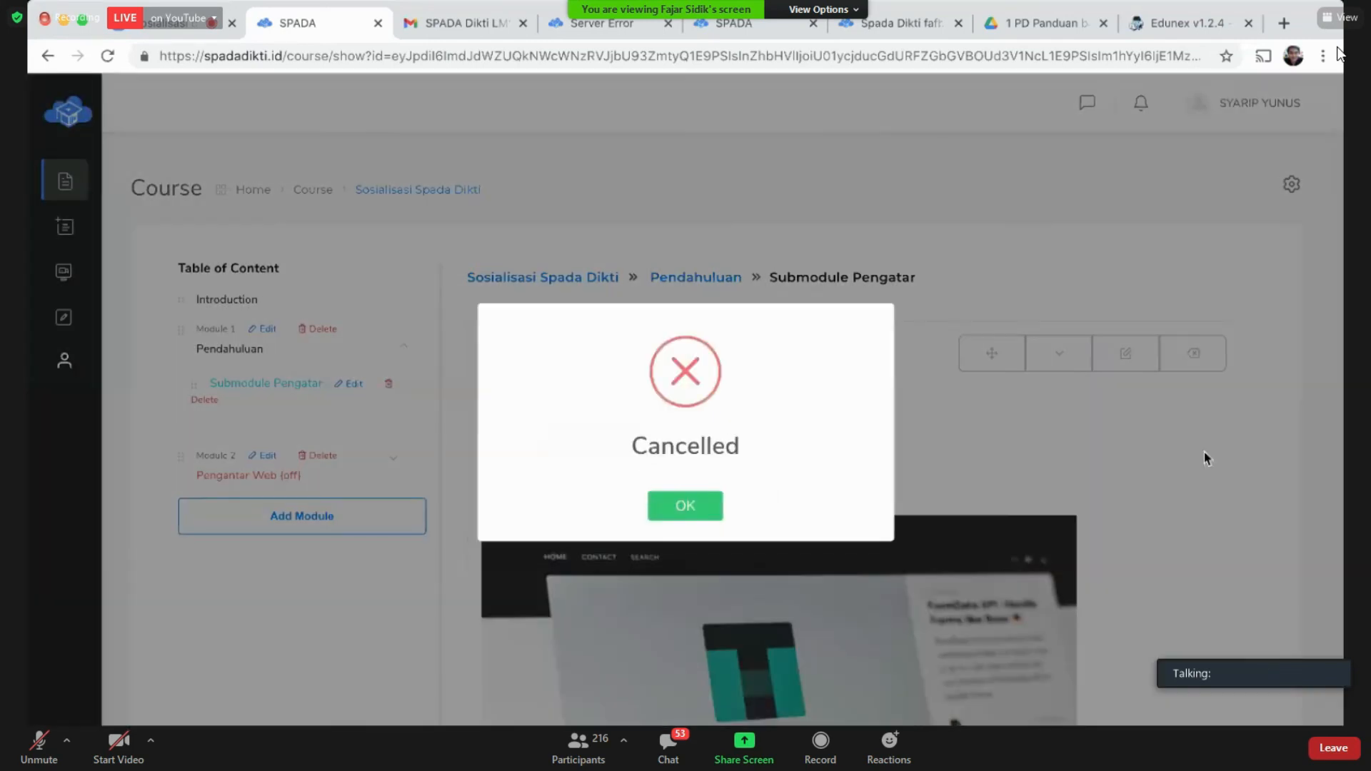
left_click(690, 506)
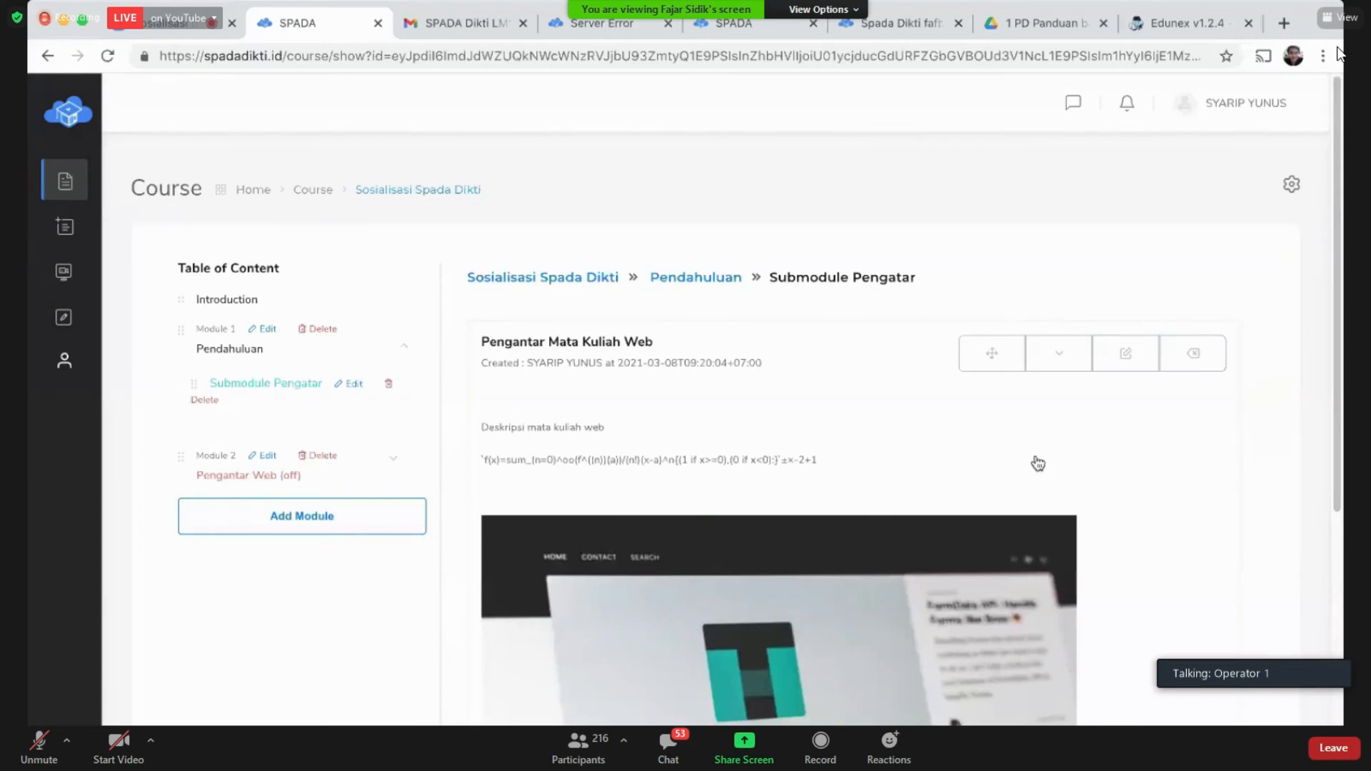
left_click(1059, 357)
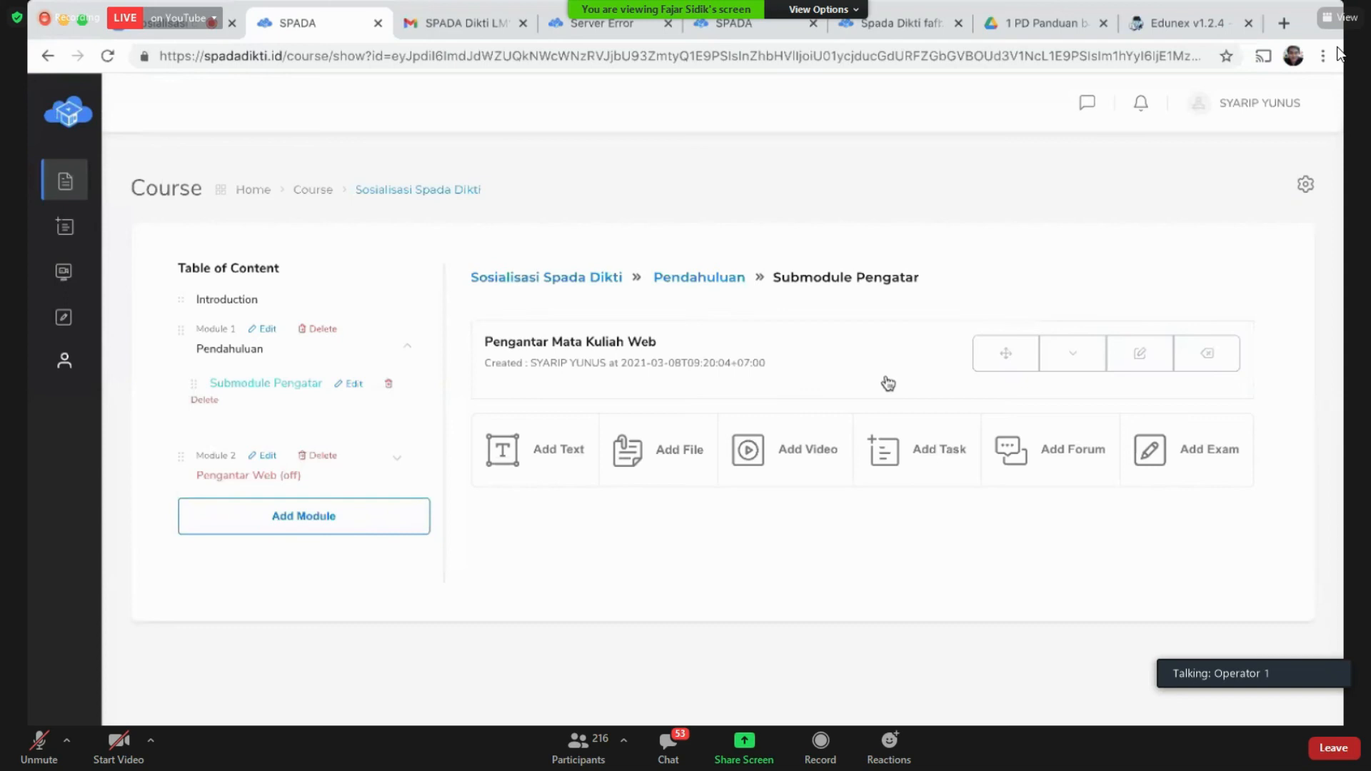
left_click(1080, 367)
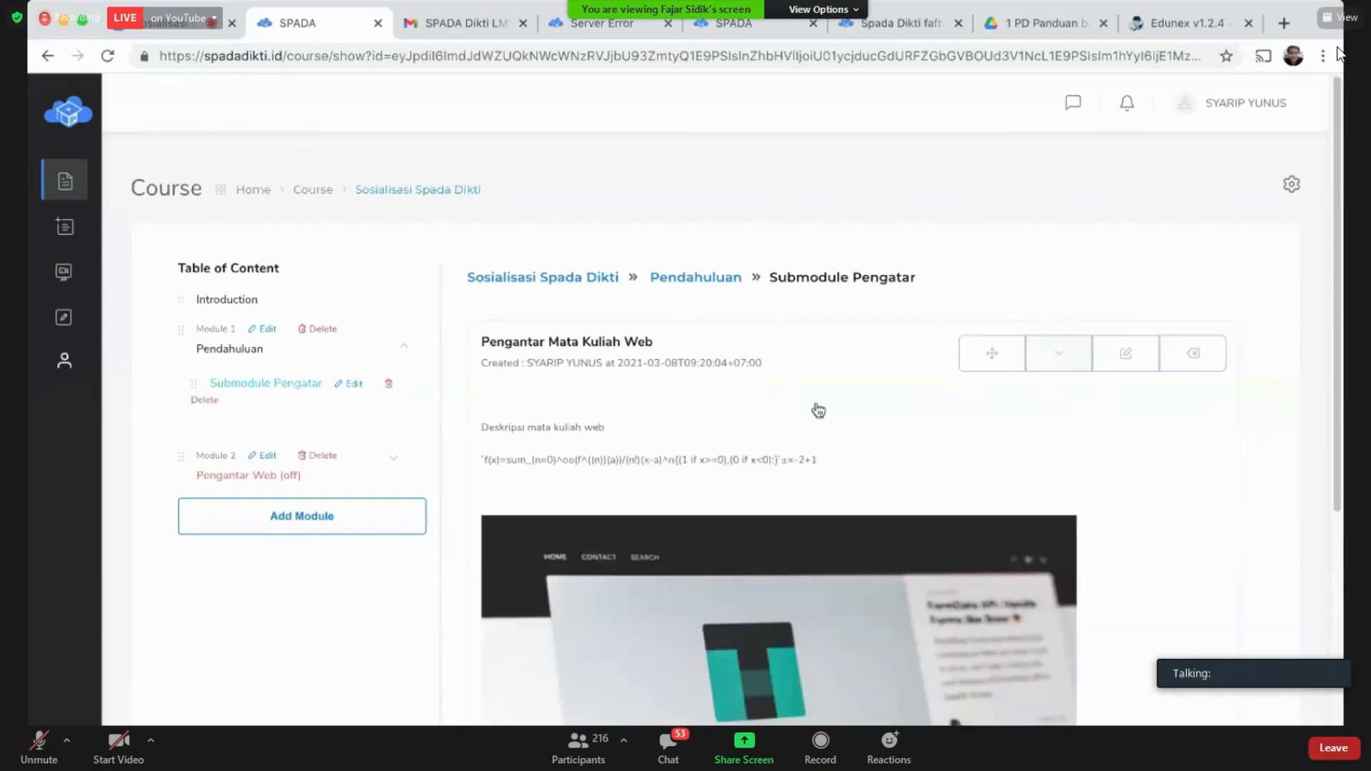
left_click(1065, 356)
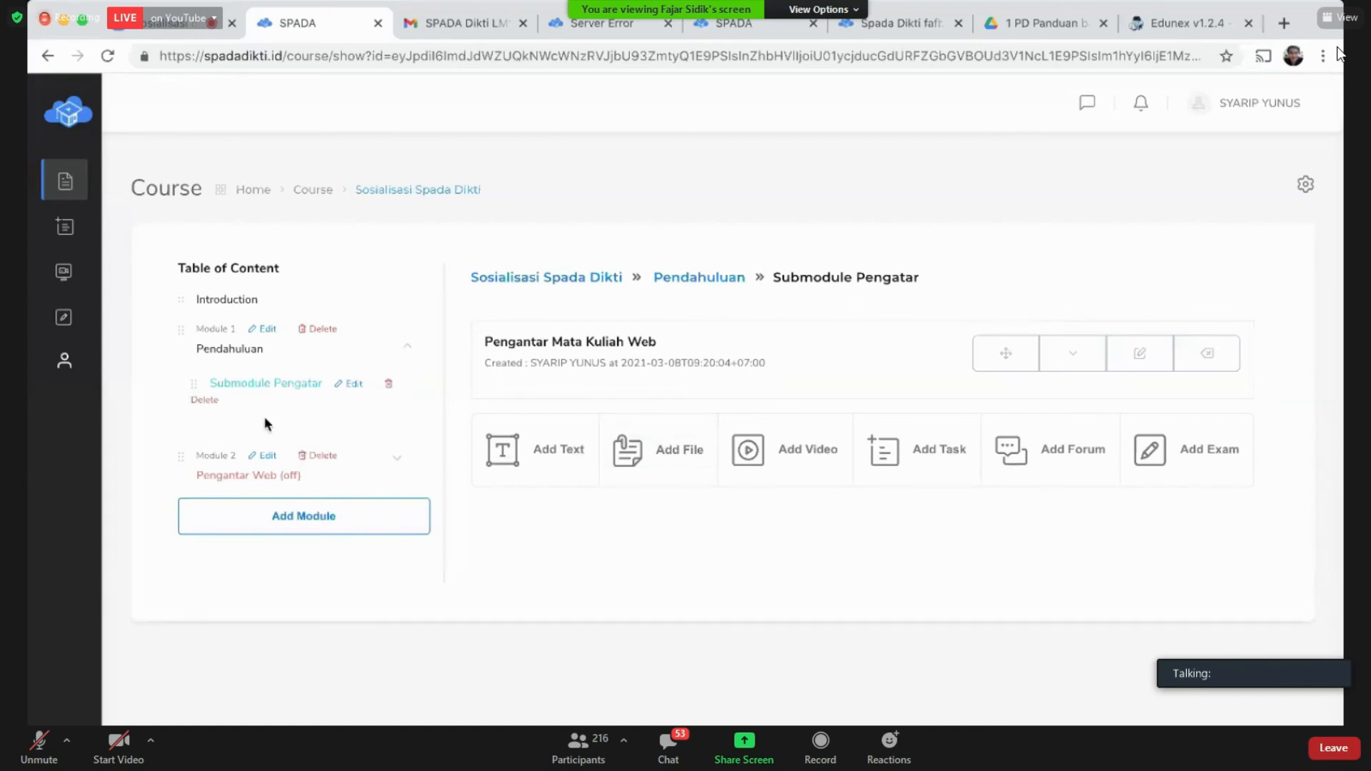
Step: Start a file item titled 'Aplikasi Berbasis Web', correcting the capitalisation
left_click(671, 468)
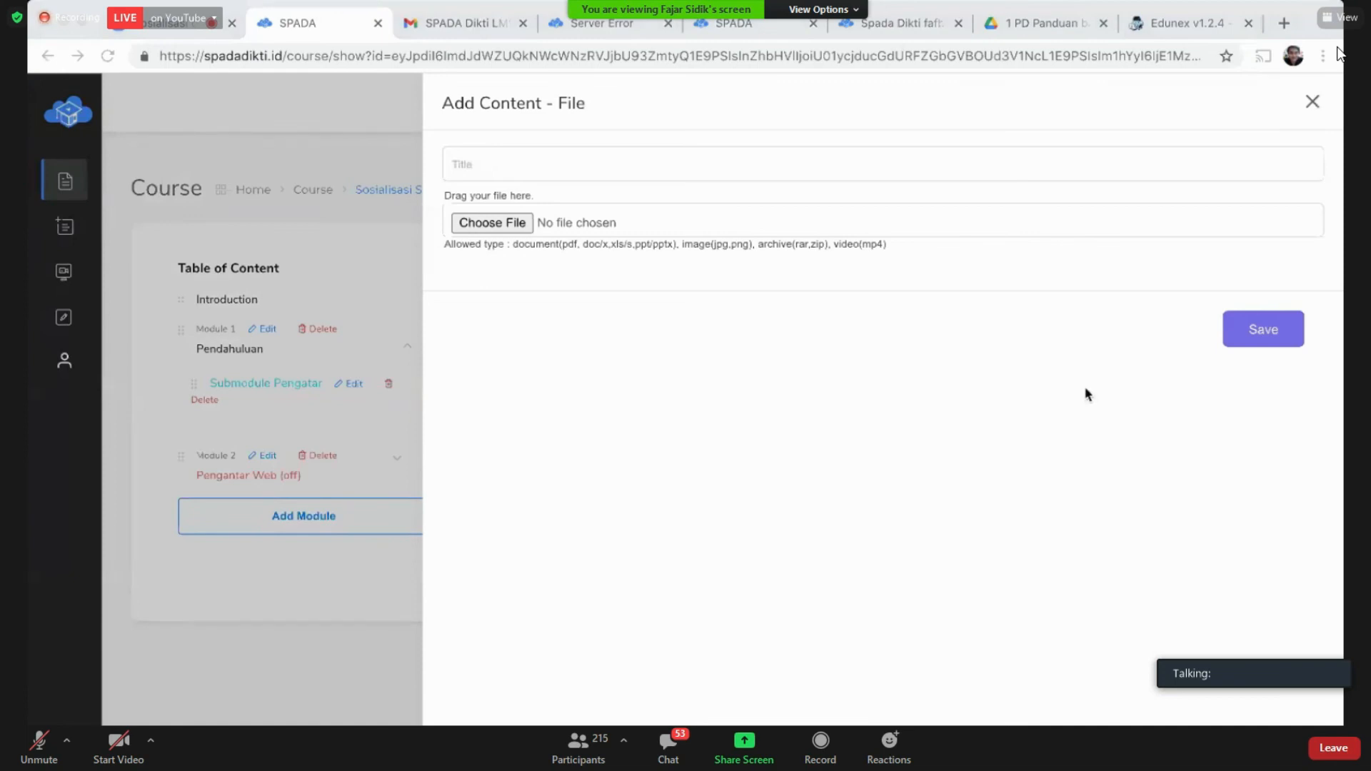
left_click(598, 165)
type("Aplikasi b")
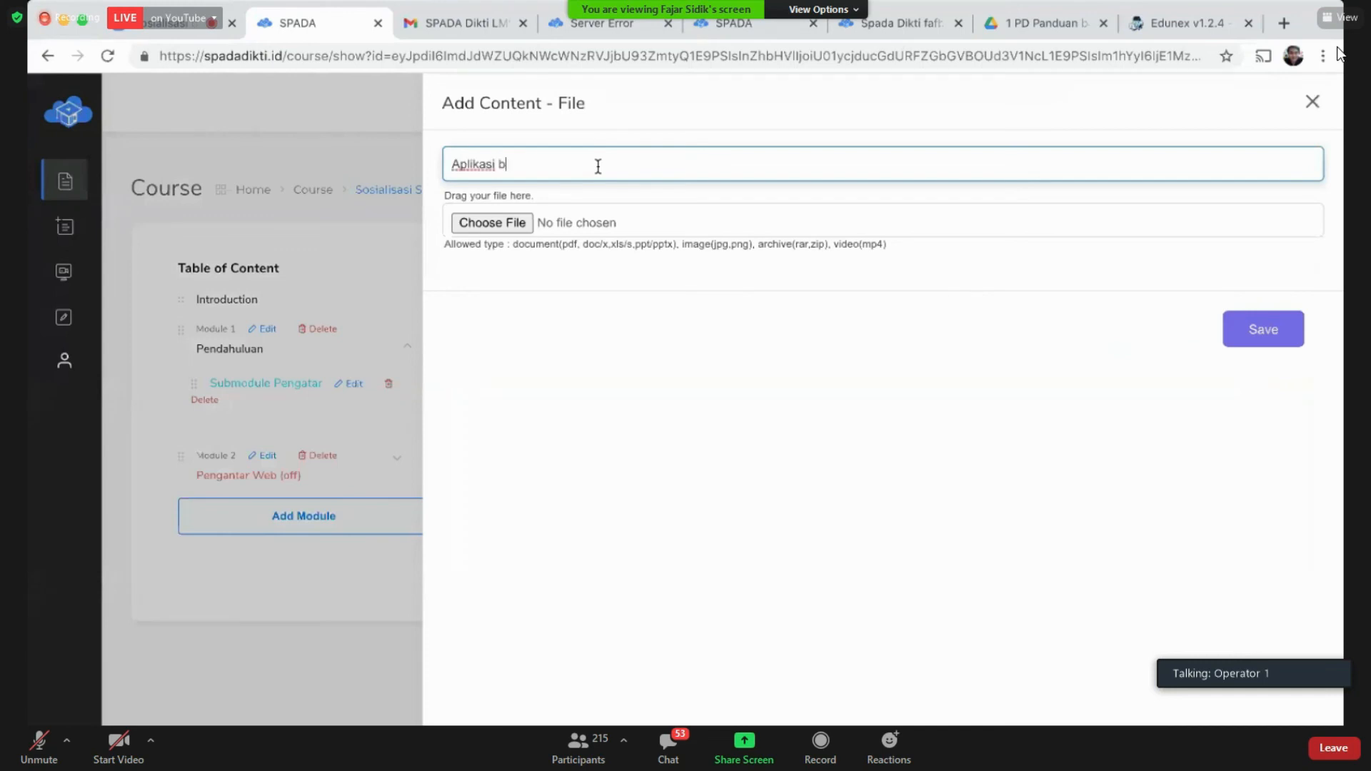
type("erbasis web")
key("Left")
key("Left")
key("BackSpace")
type("W")
key("Left")
key("Left")
key("Left")
key("Left")
key("Left")
key("Left")
key("BackSpace")
type("B")
Step: Attach '01 APLIKASI BERBASIS WEB.pdf', save the item and dismiss the success message
left_click(493, 222)
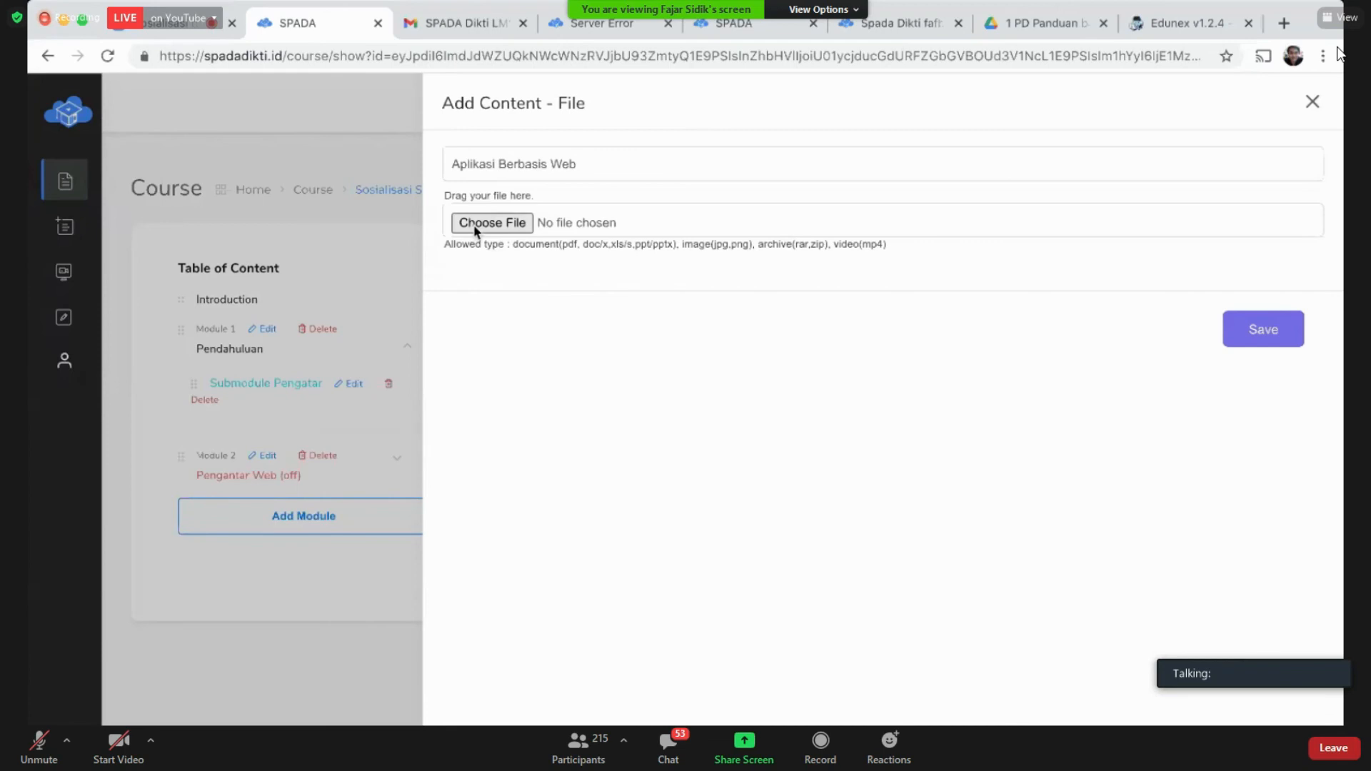
left_click(618, 165)
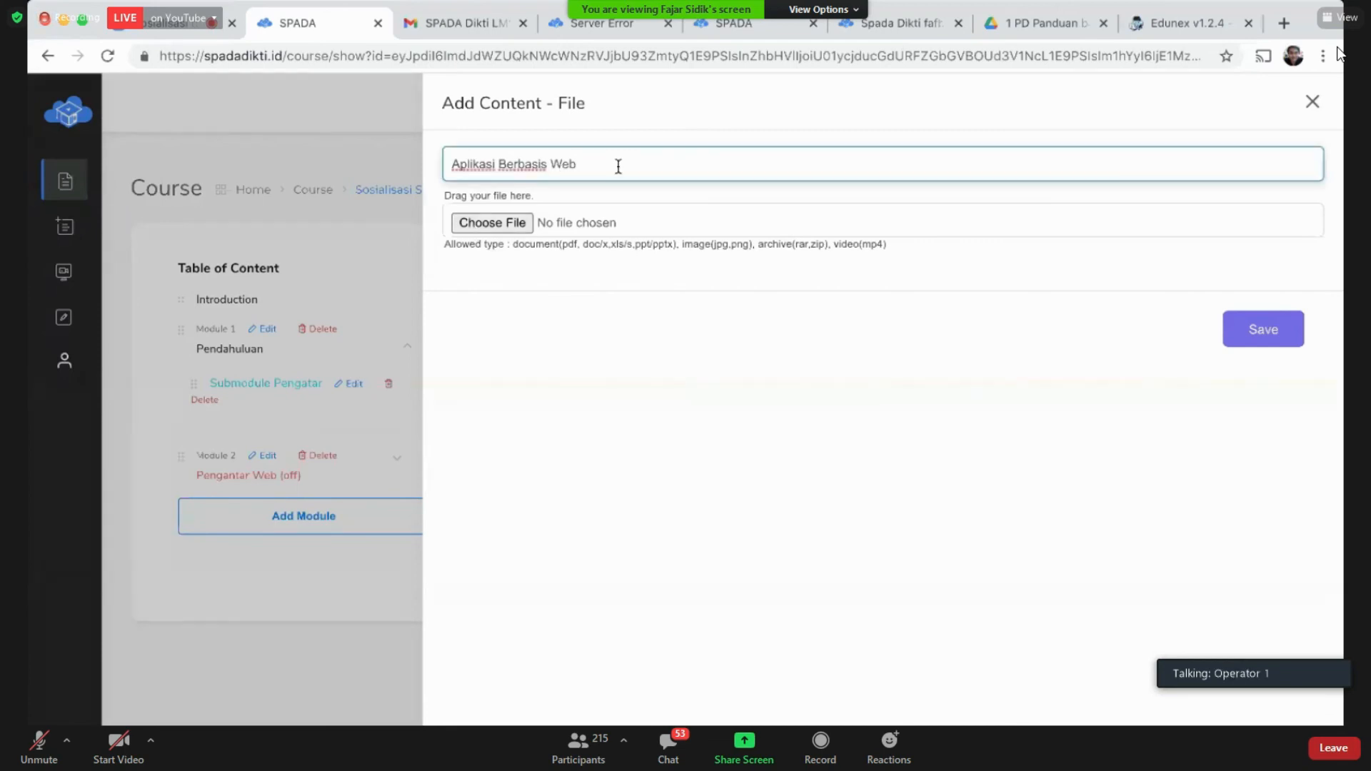
left_click(493, 223)
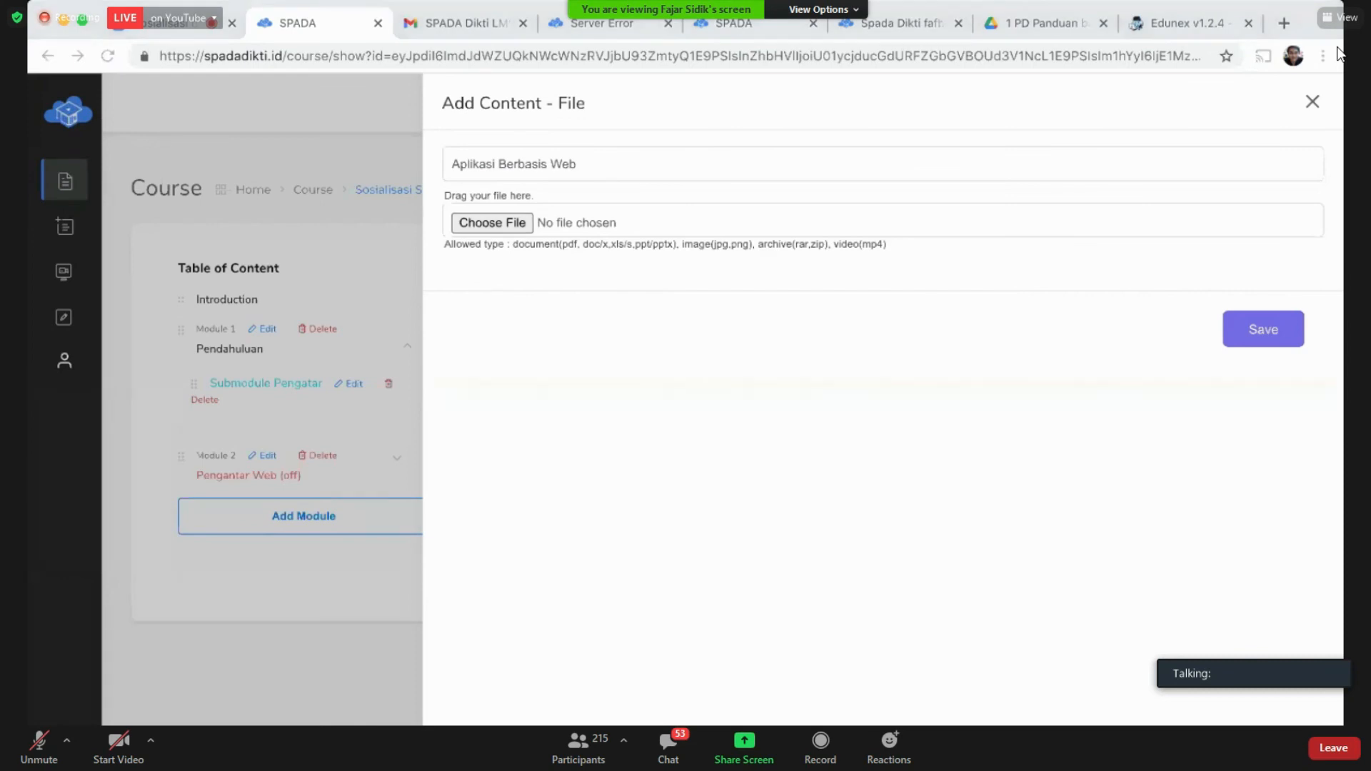
left_click(1021, 480)
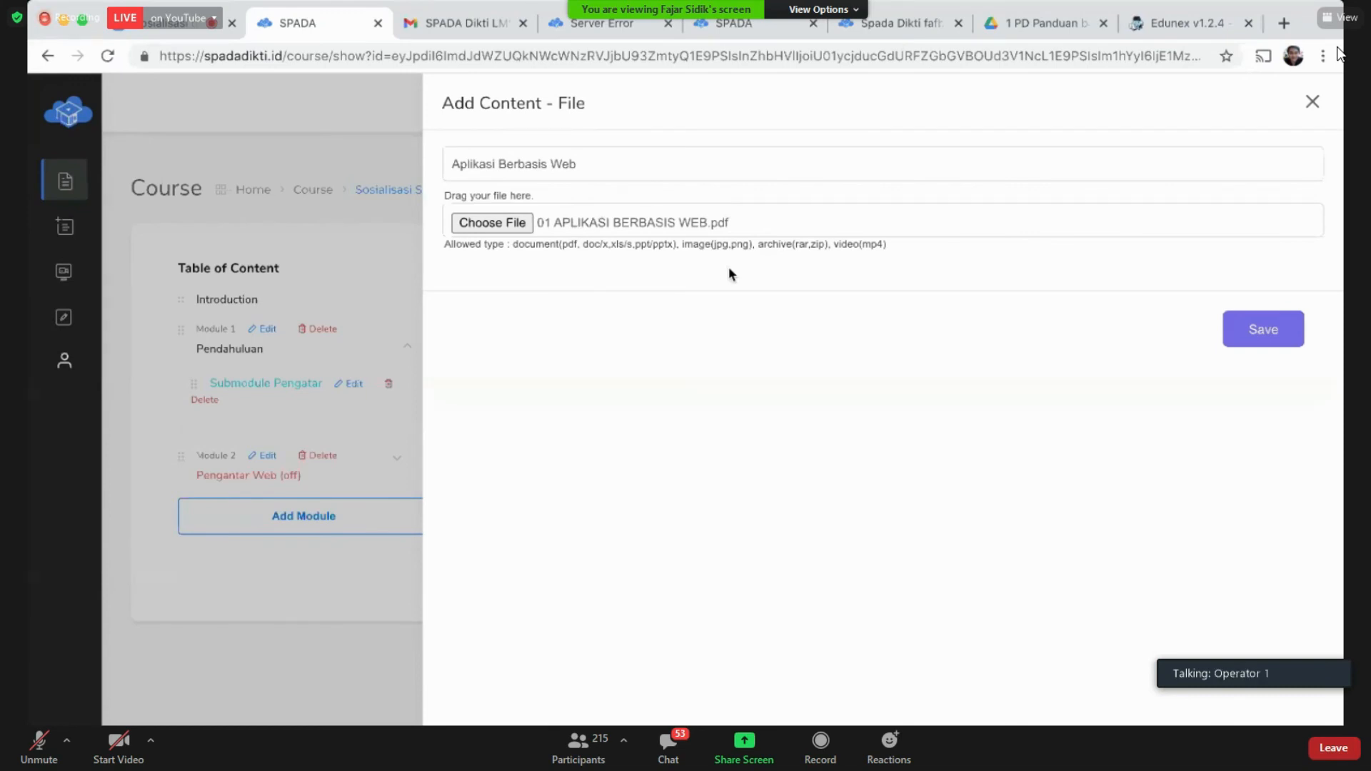
left_click(454, 165)
left_click(1246, 342)
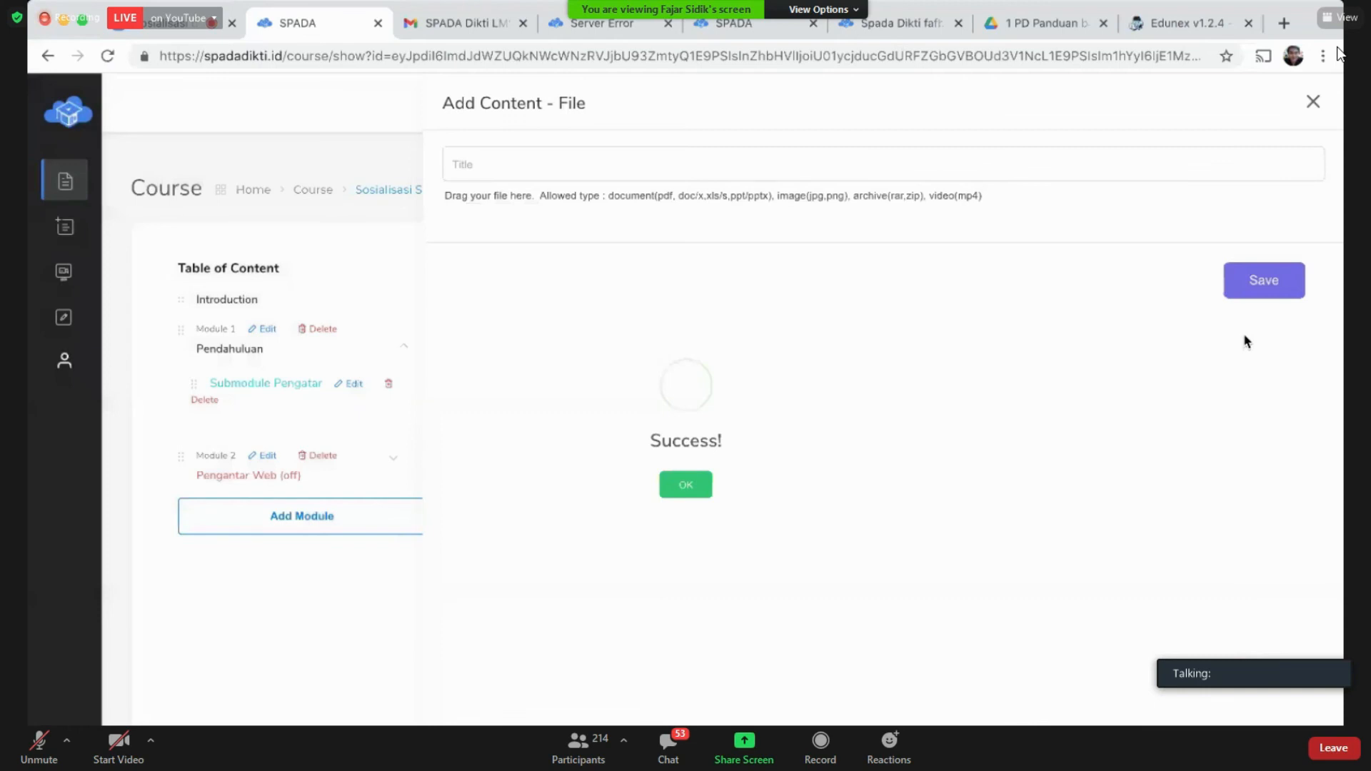
left_click(685, 489)
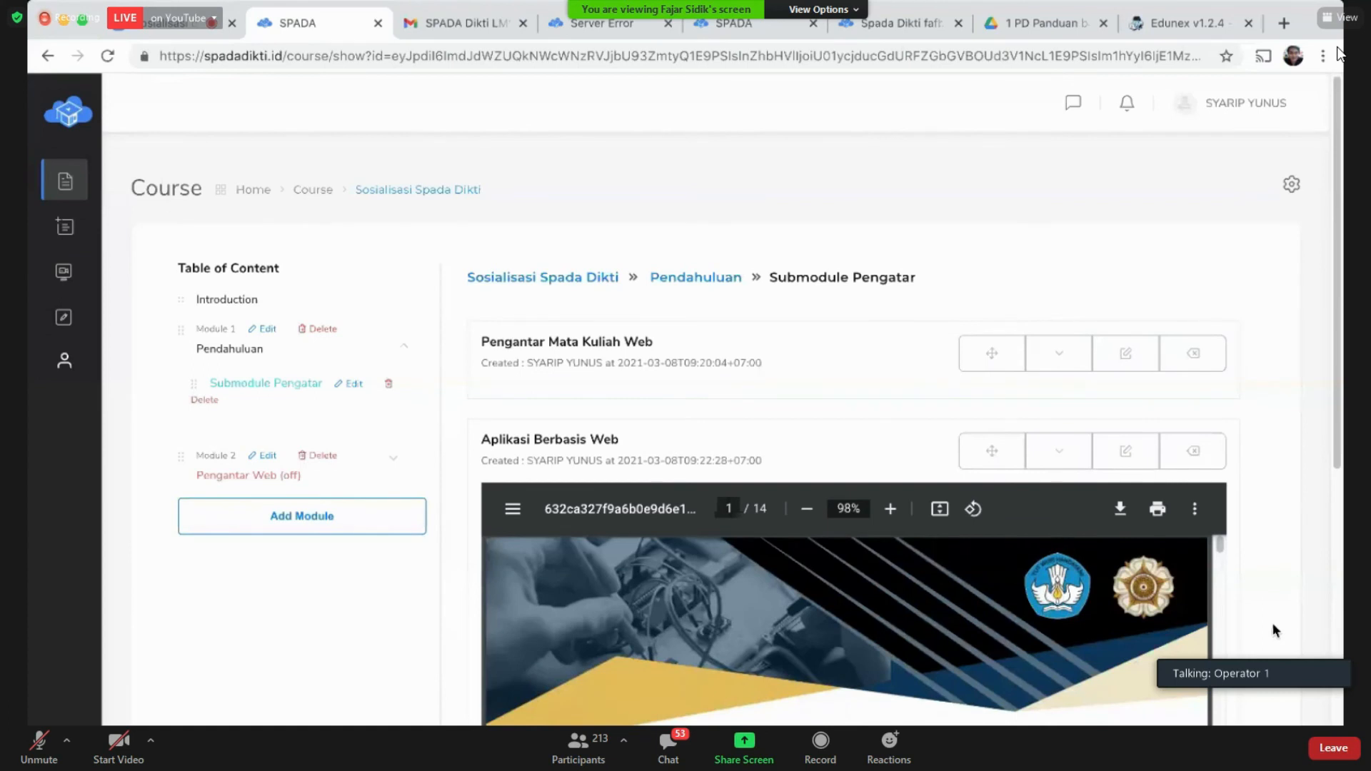
Step: Scroll through the embedded Aplikasi Berbasis Web PDF, then collapse its row with the chevron
scroll(1272, 622, "down", 2)
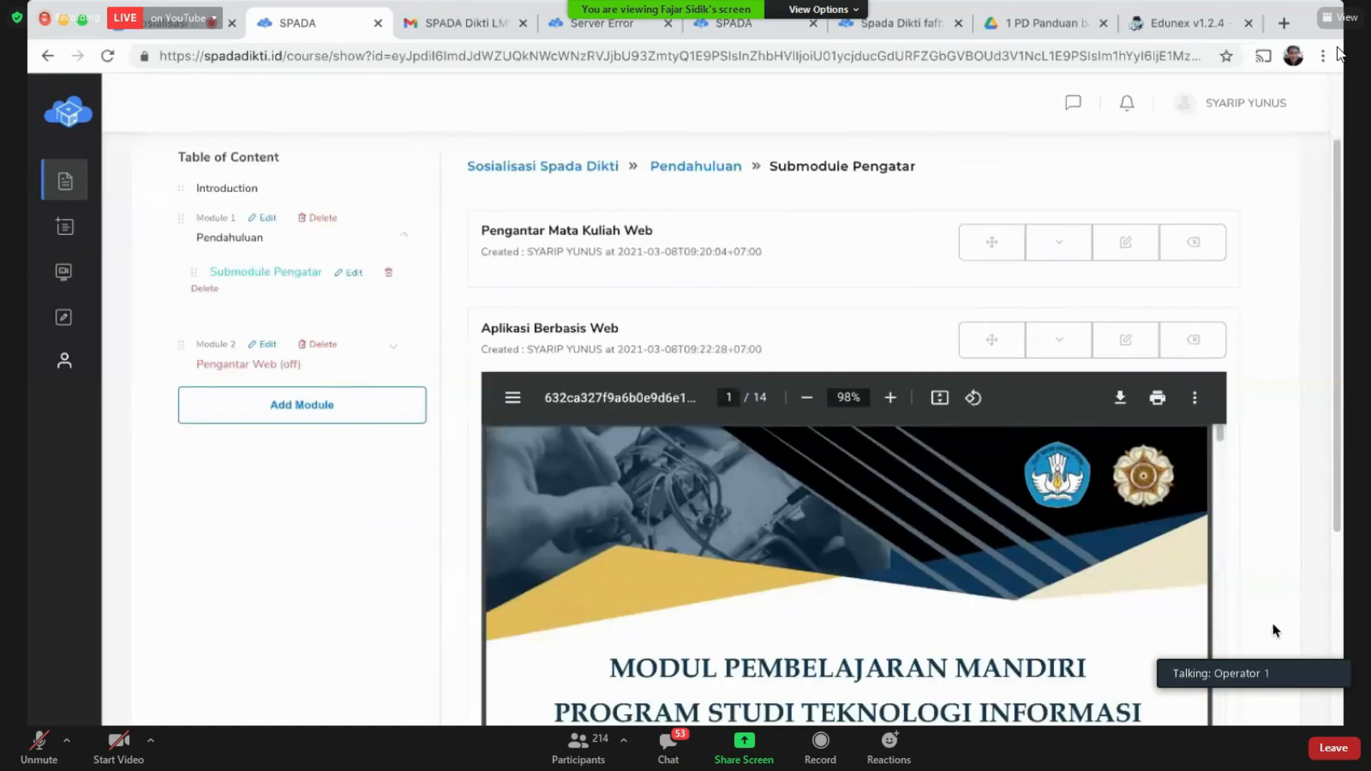
scroll(1272, 623, "down", 3)
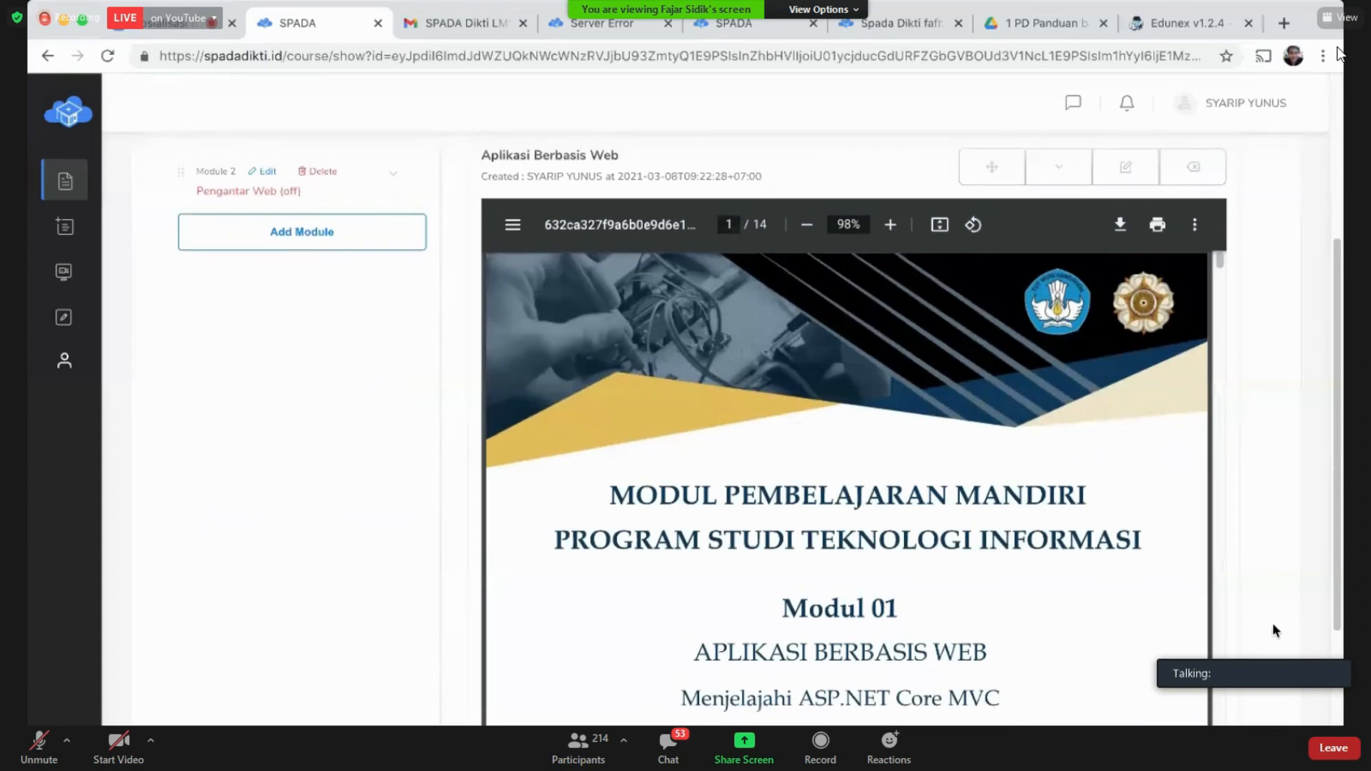
scroll(1272, 624, "up", 1)
scroll(1271, 624, "down", 1)
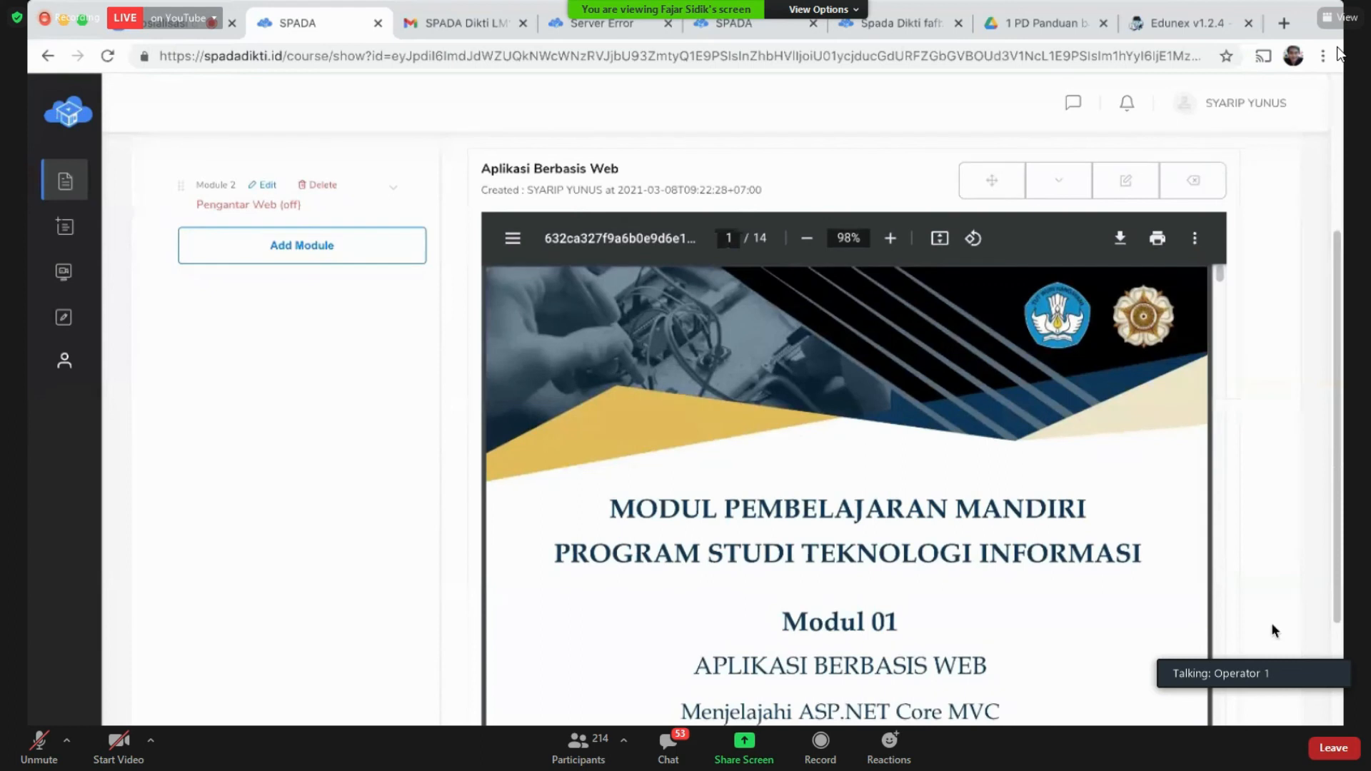
scroll(894, 554, "down", 1)
scroll(894, 554, "down", 2)
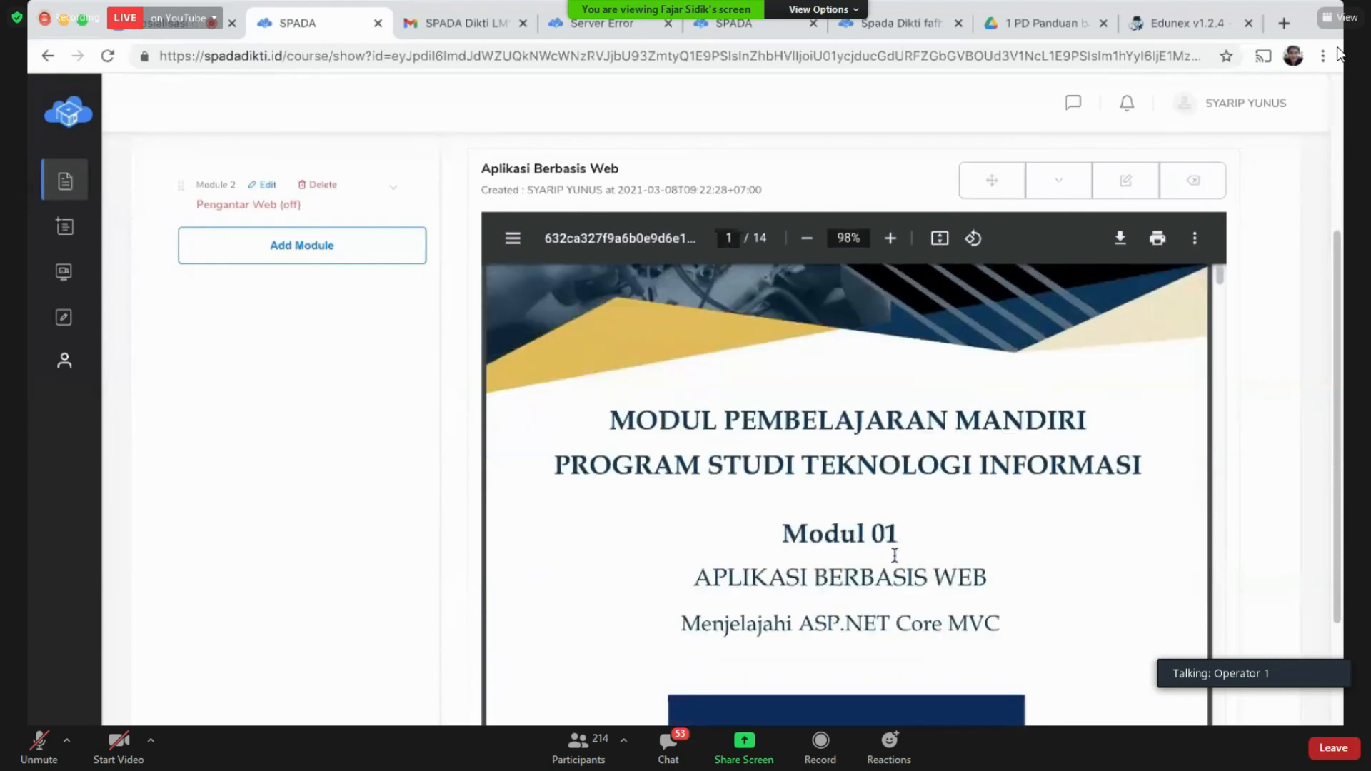
scroll(895, 554, "up", 3)
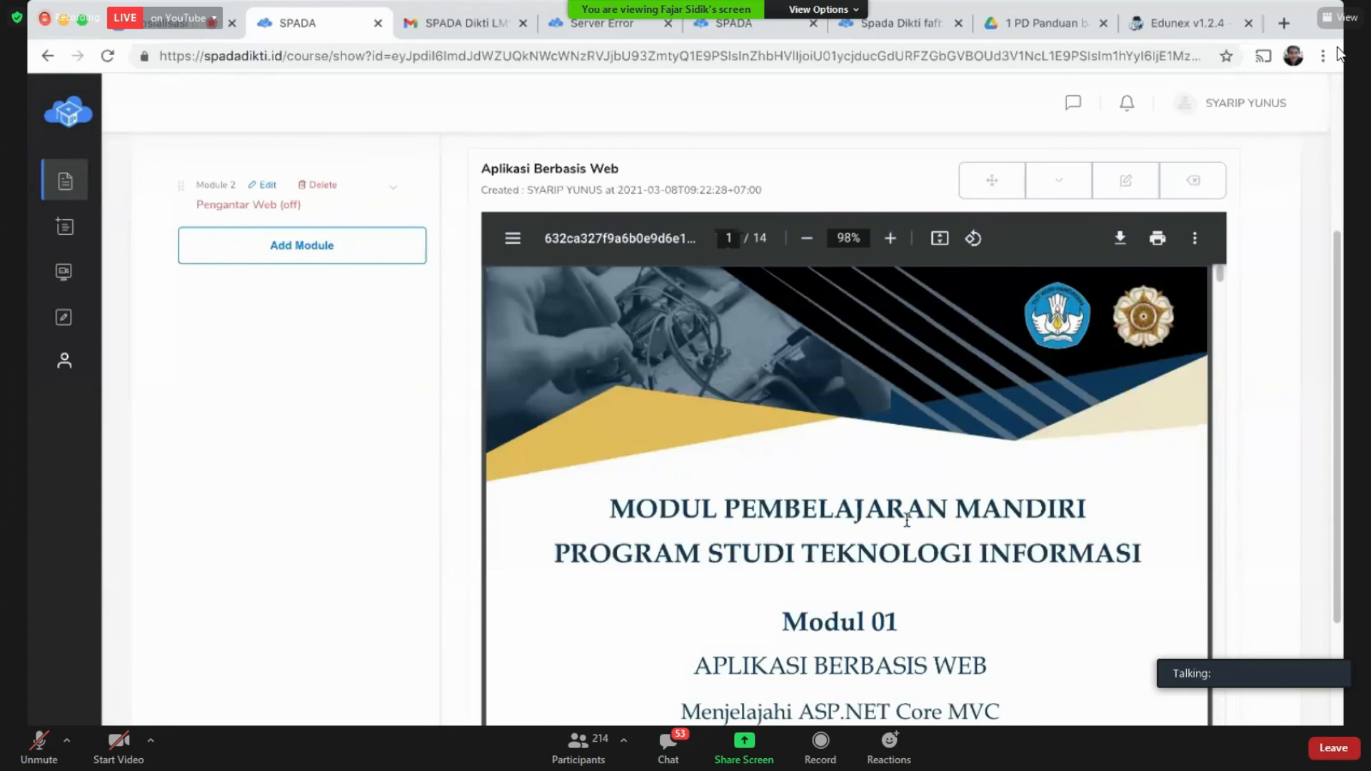
scroll(907, 520, "down", 8)
scroll(1282, 580, "down", 1)
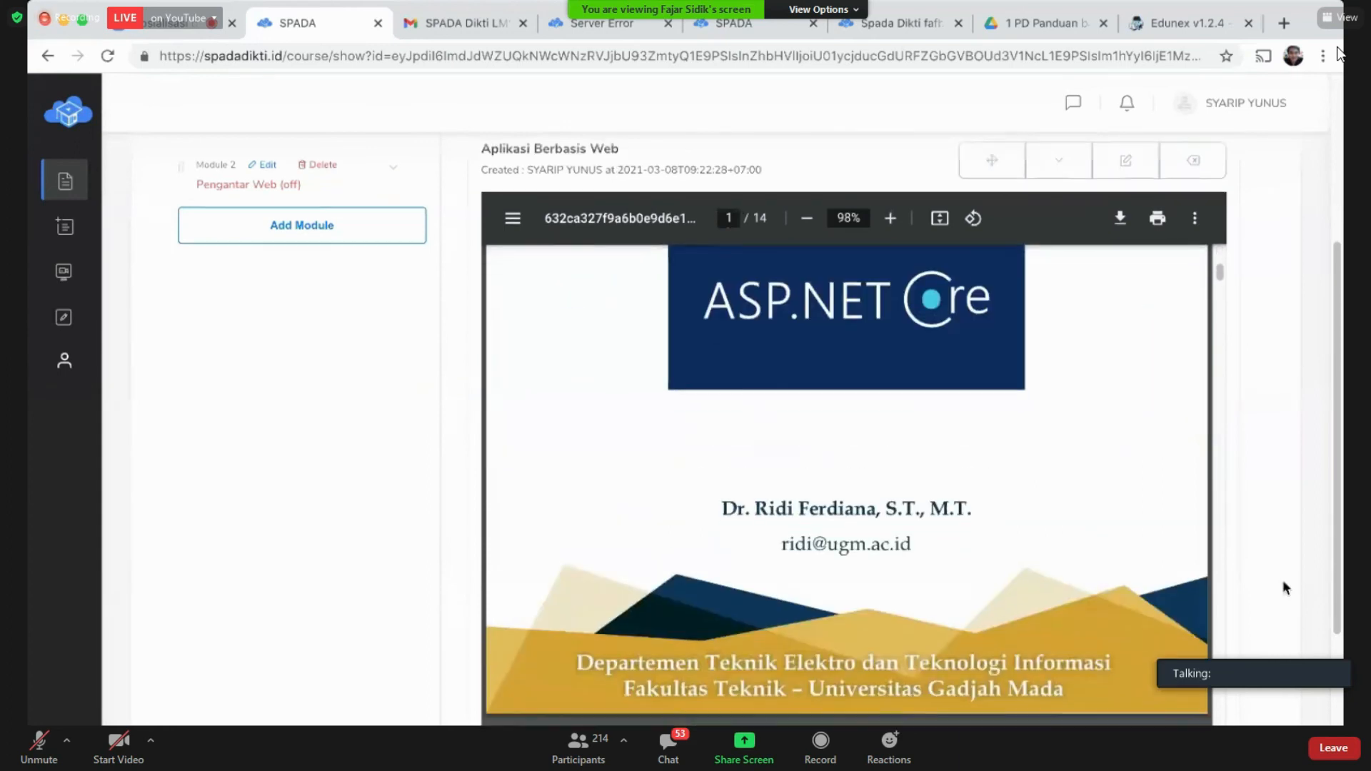
scroll(1282, 580, "down", 2)
scroll(855, 498, "up", 3)
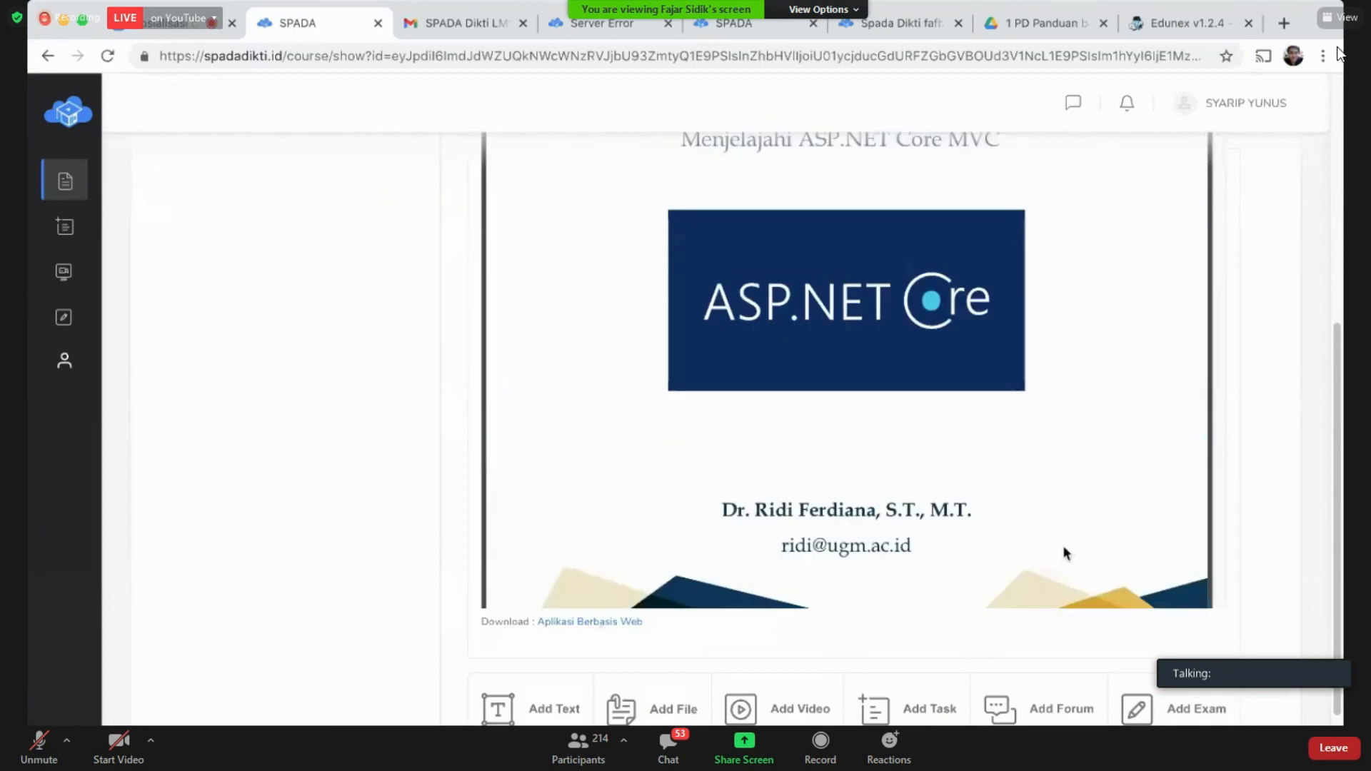
scroll(1063, 550, "up", 5)
left_click(1054, 455)
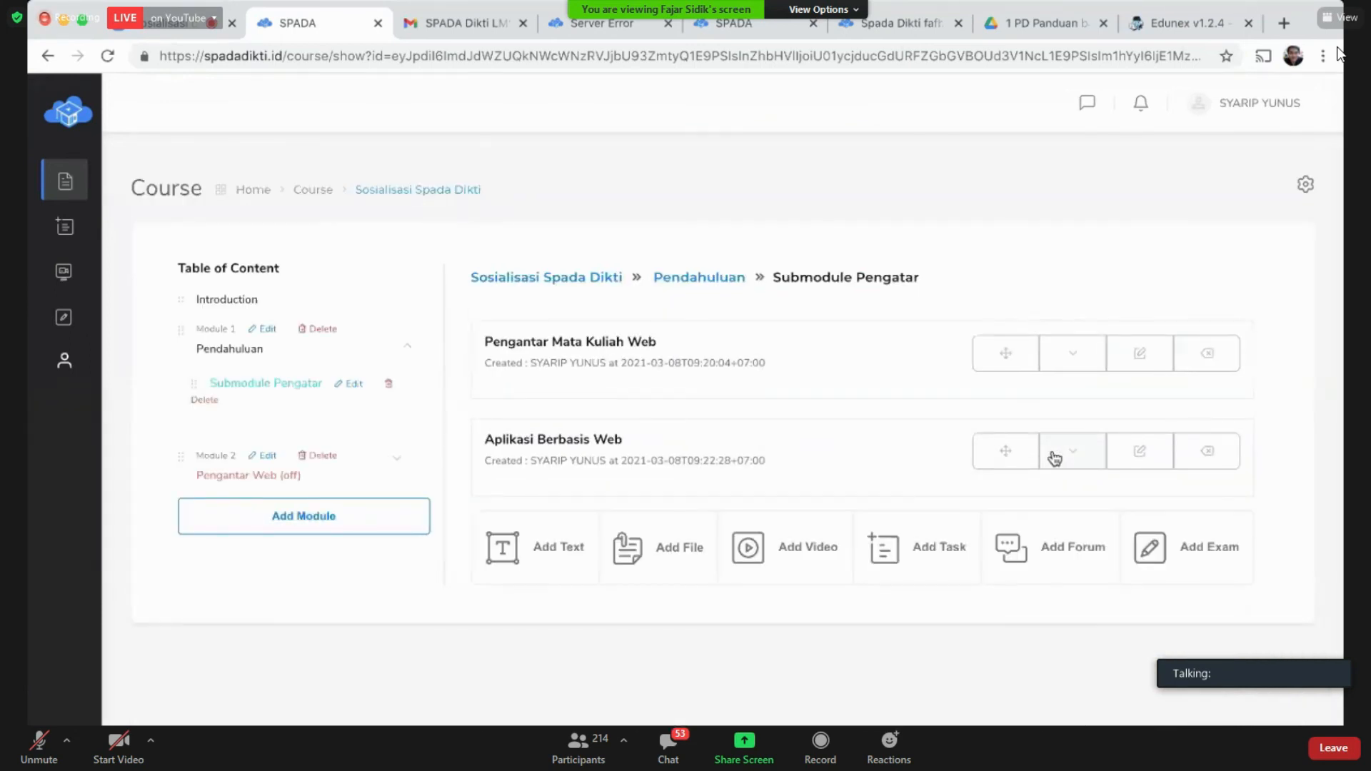
Step: Open the new file-item form, backing out of the video form opened by mistake
left_click(806, 564)
left_click(365, 537)
left_click(675, 556)
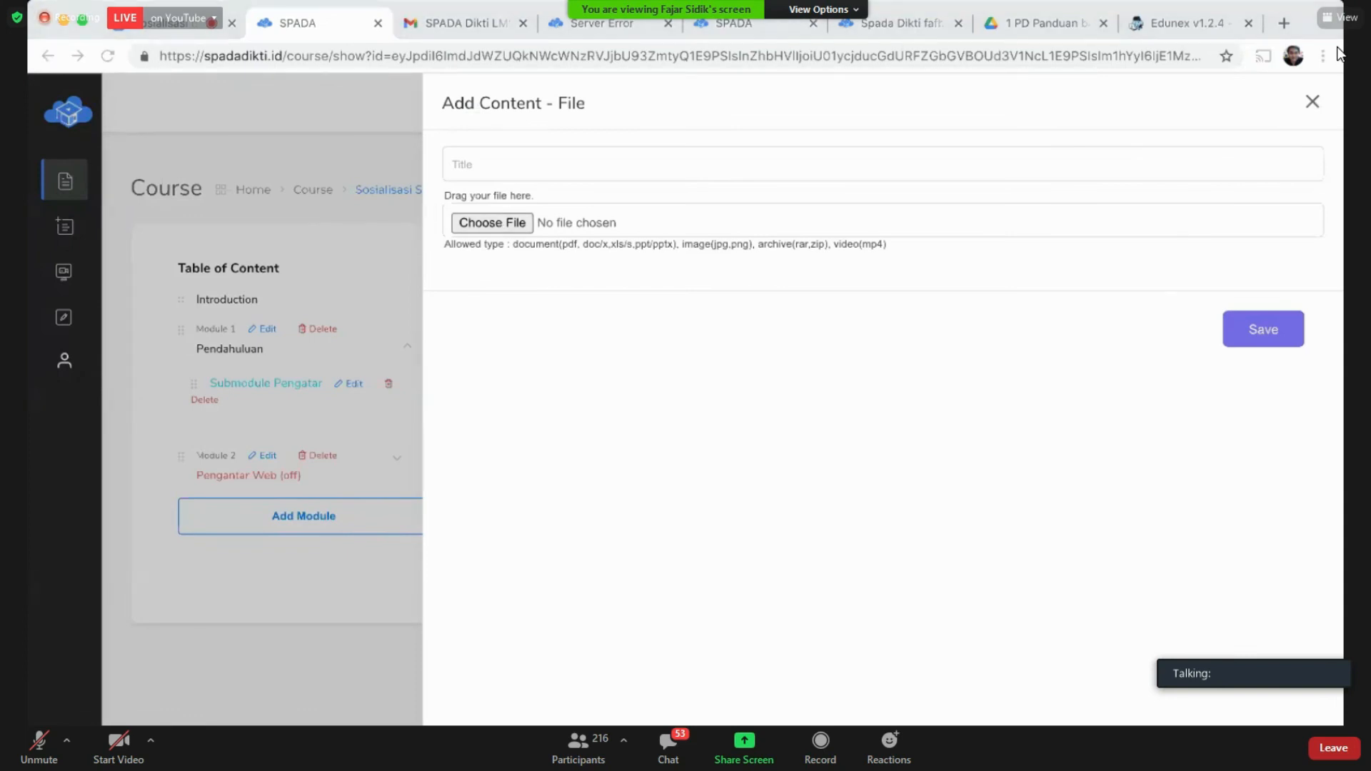
Step: Title the item 'Slideshow Materi Power Point', fixing the typed title, and save it
left_click(538, 162)
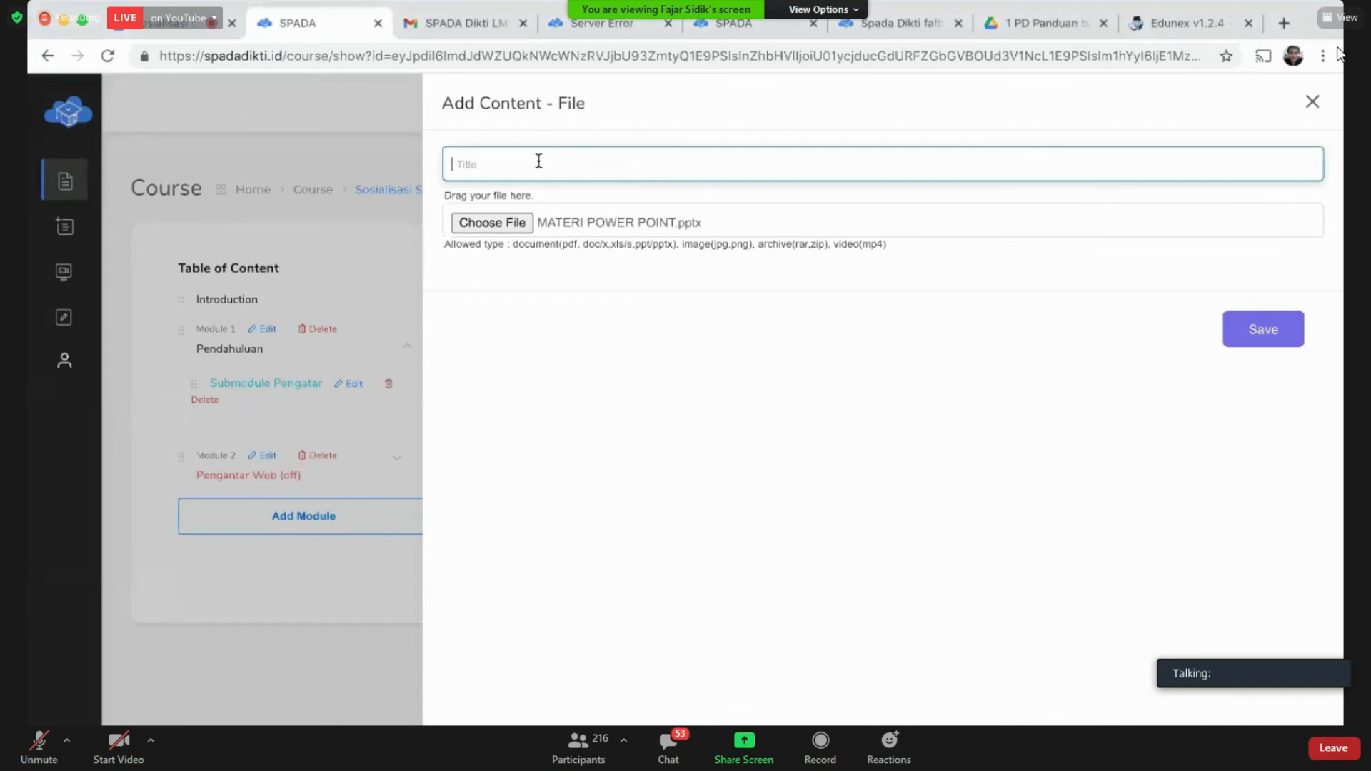
type("Slideshow Power Point")
key("Home")
key("shift+Right")
key("shift+Right")
key("shift+Right")
key("shift+Right")
key("shift+Right")
key("shift+Right")
key("shift+Right")
key("shift+Right")
key("shift+Right")
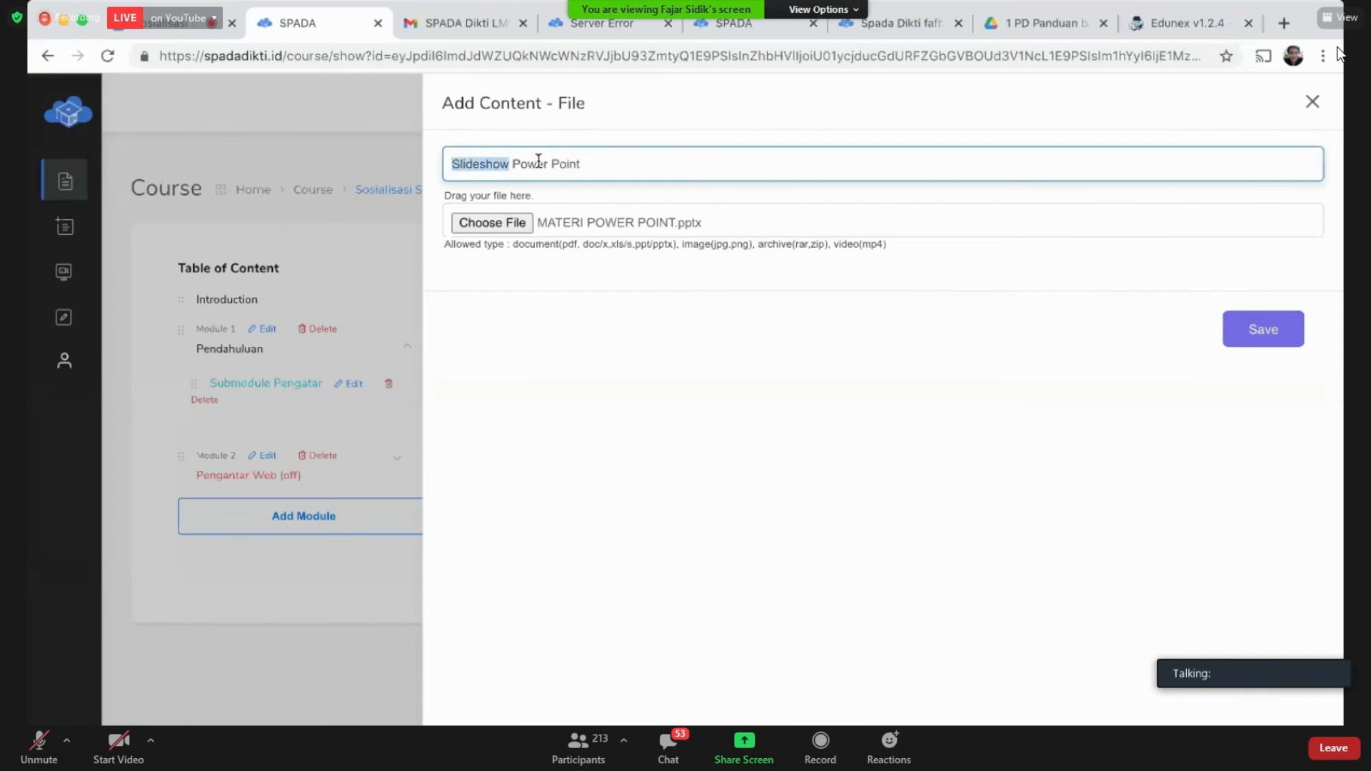
key("Right")
type("teri")
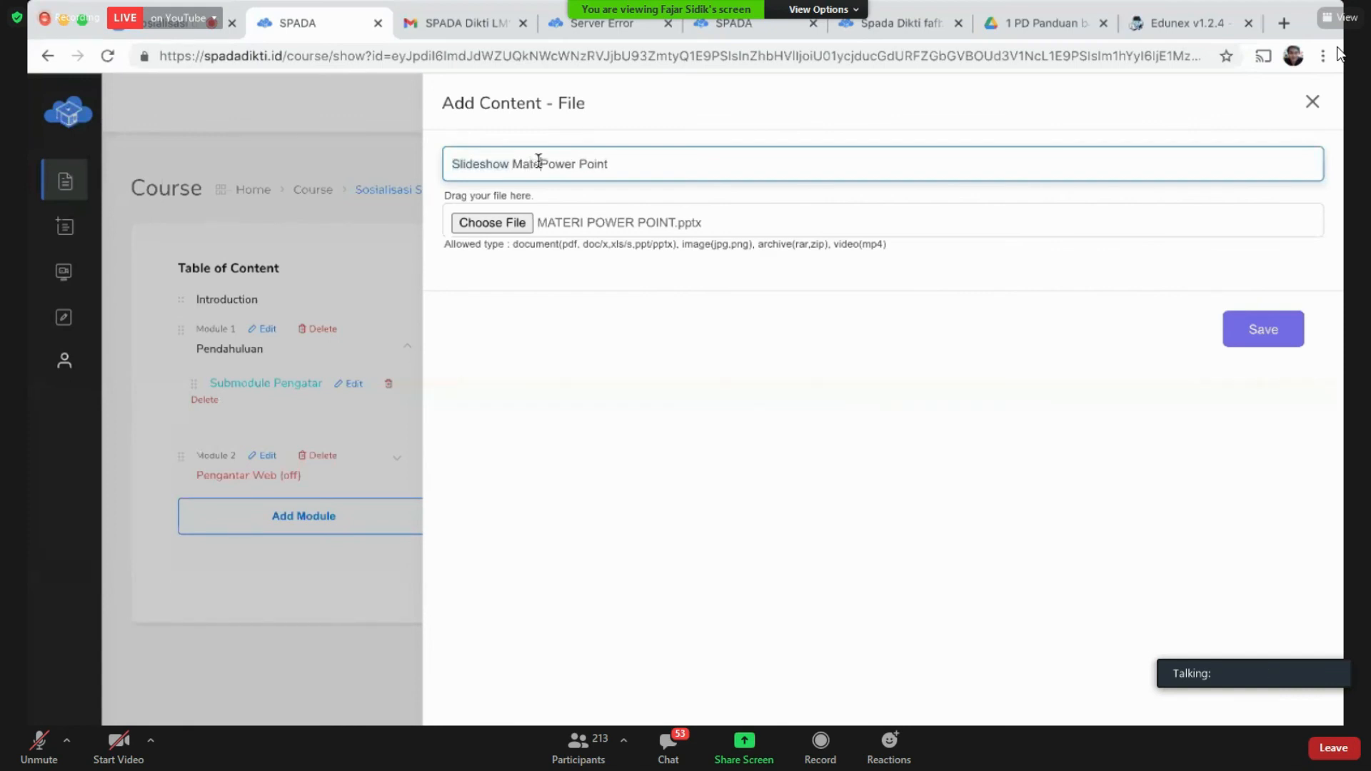
left_click(1275, 334)
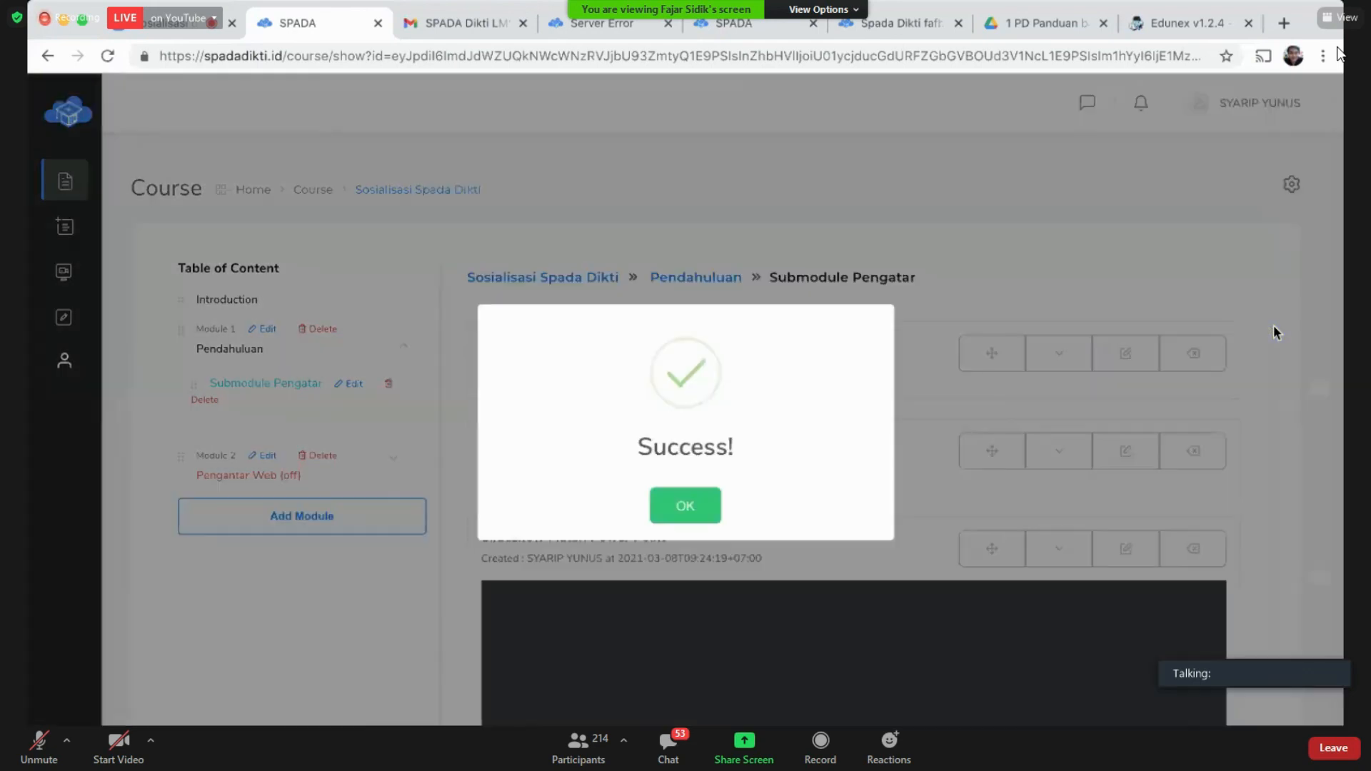
Step: Dismiss the success notice and check that 'Slideshow Materi Power Point' appears in the submodule list
left_click(689, 507)
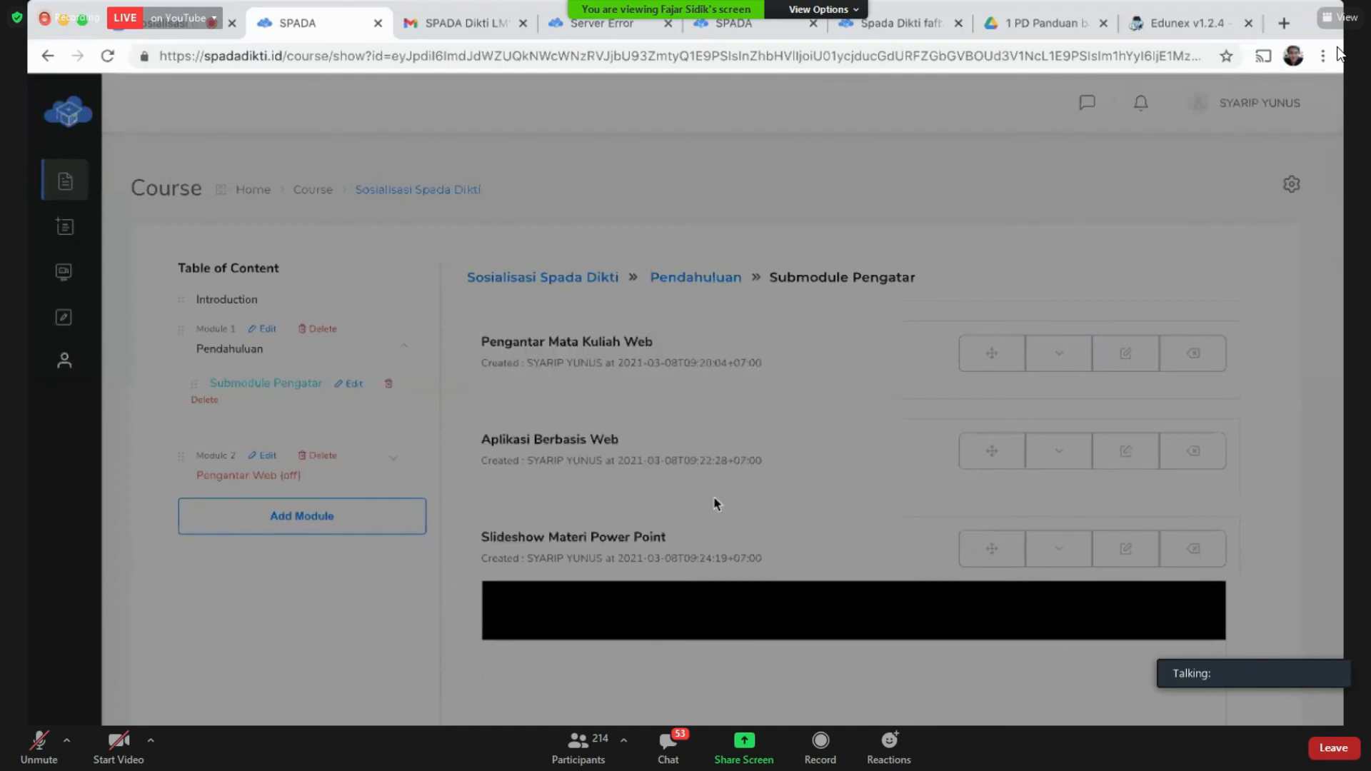
scroll(714, 504, "down", 7)
scroll(1280, 484, "up", 1)
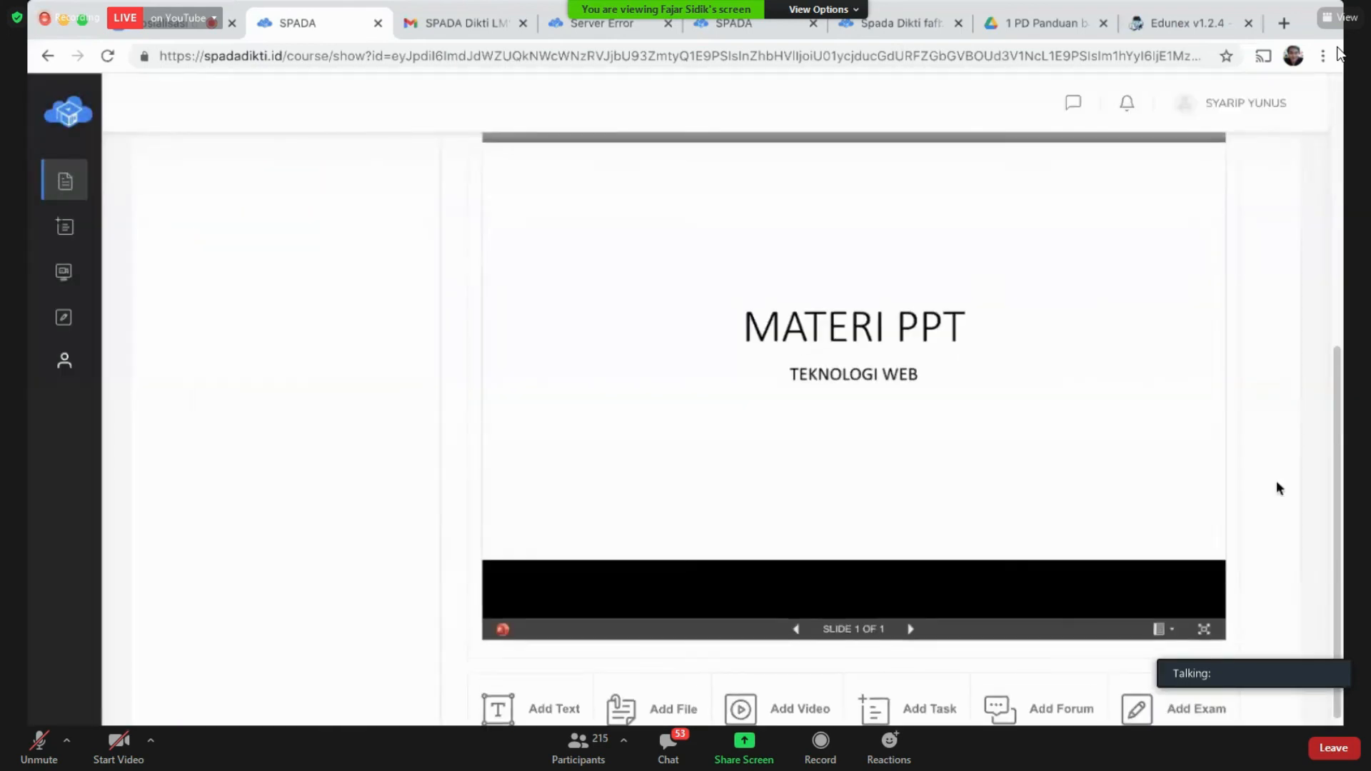
scroll(887, 557, "up", 2)
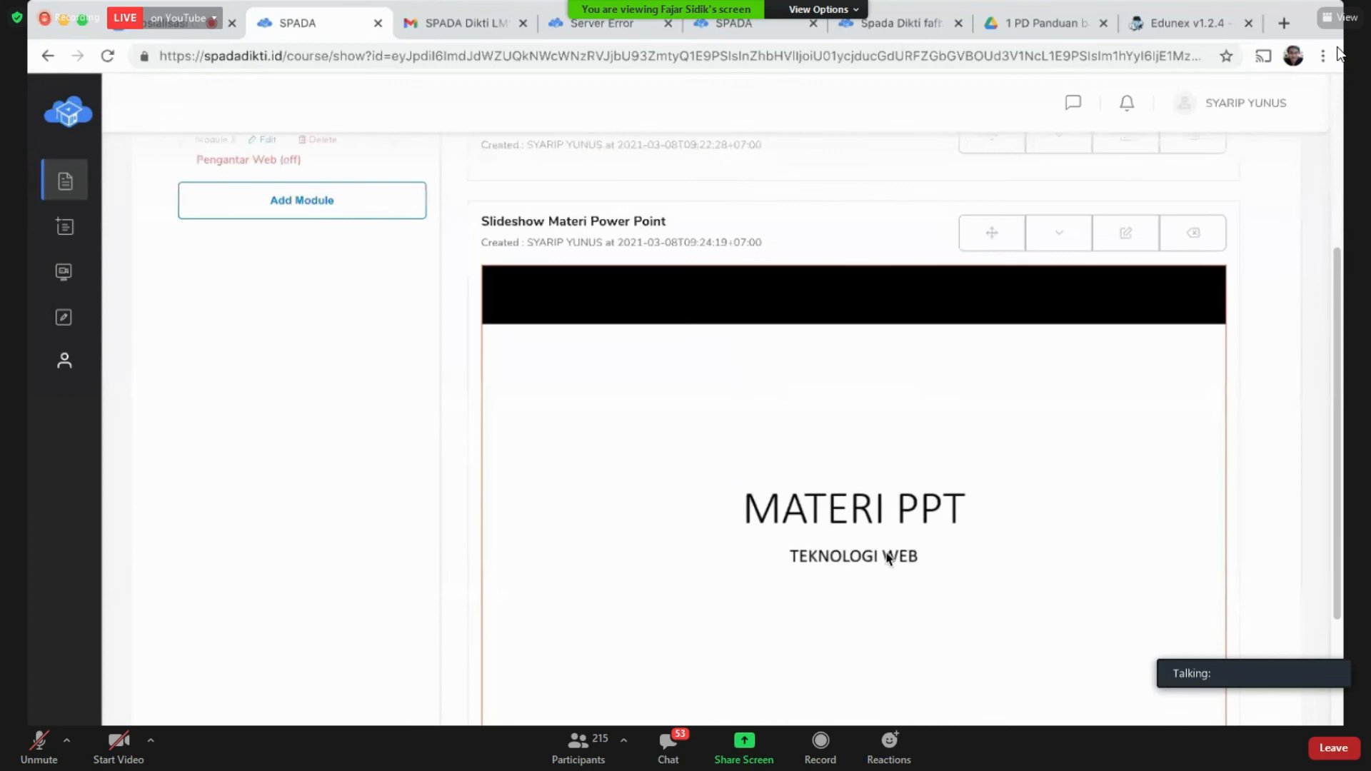
scroll(887, 557, "down", 1)
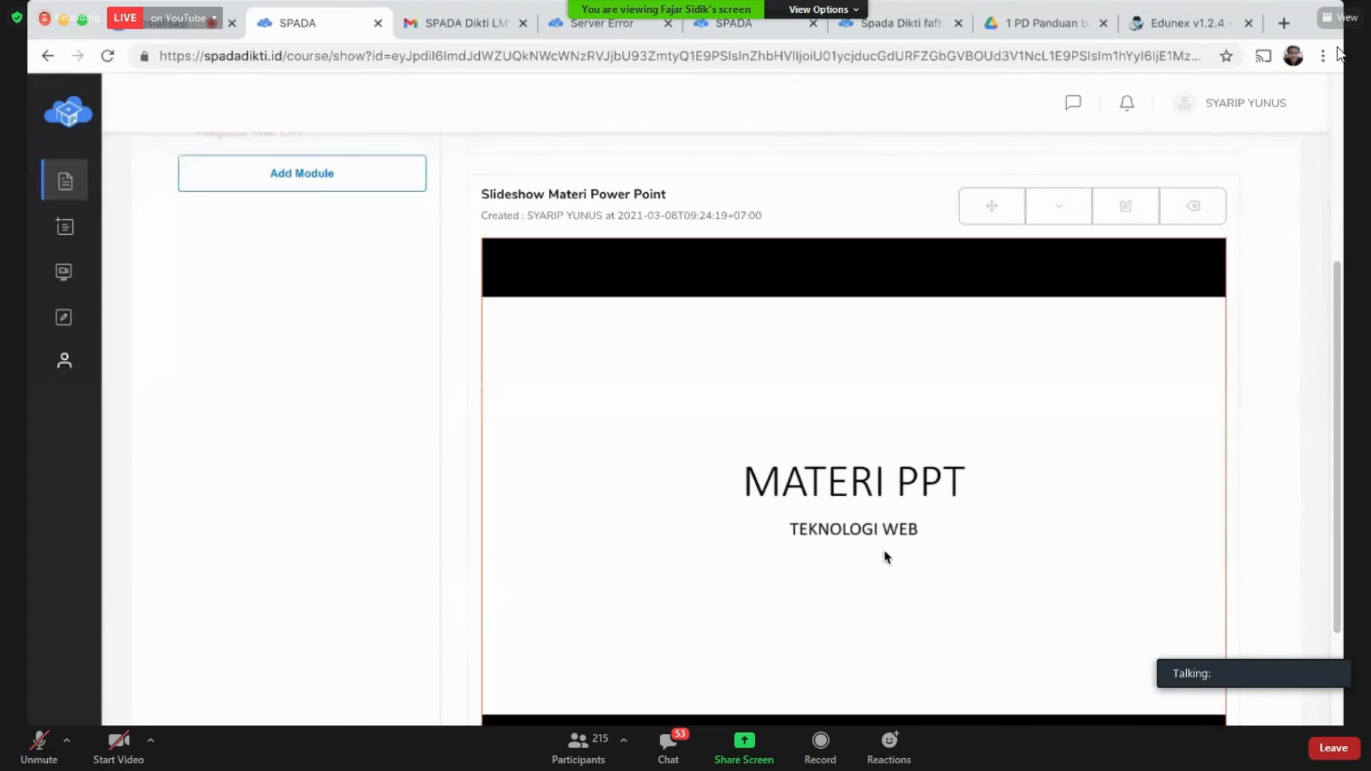
scroll(807, 521, "down", 3)
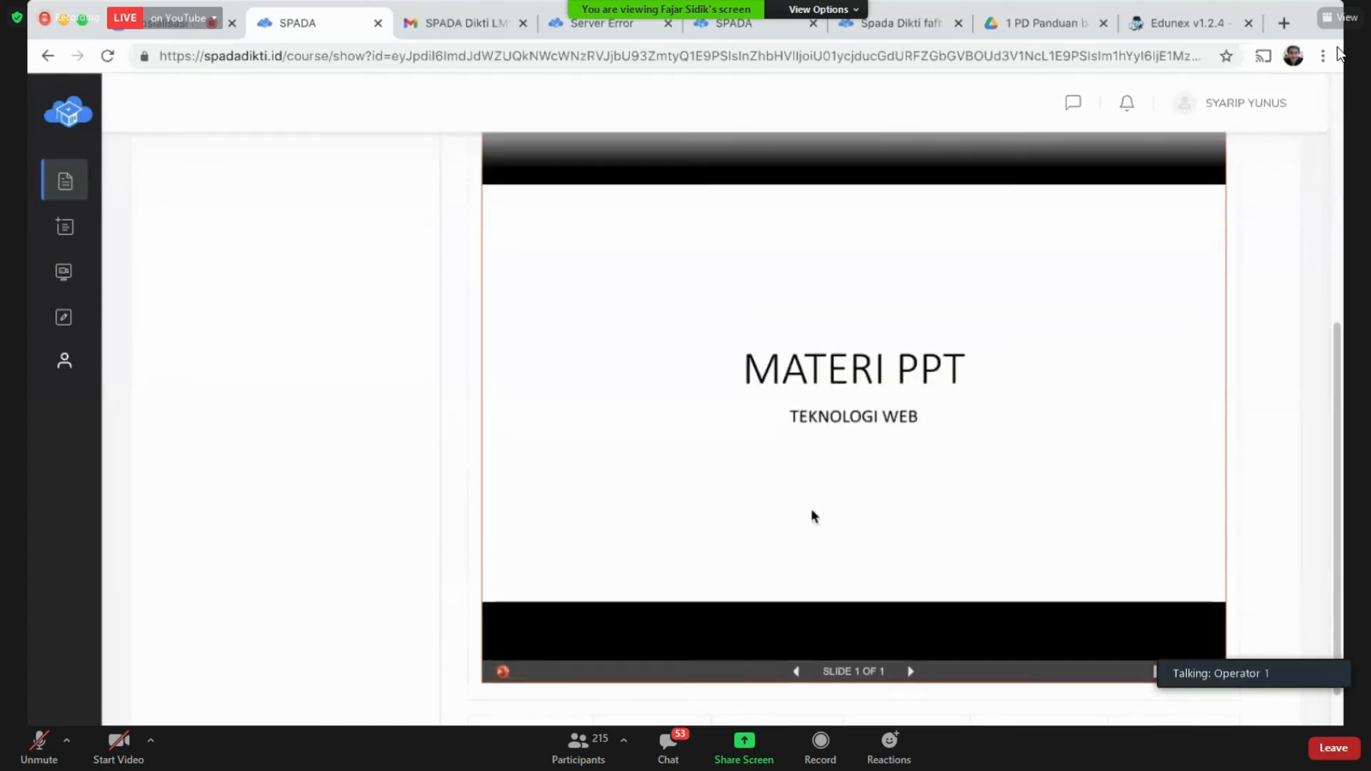
scroll(811, 507, "up", 5)
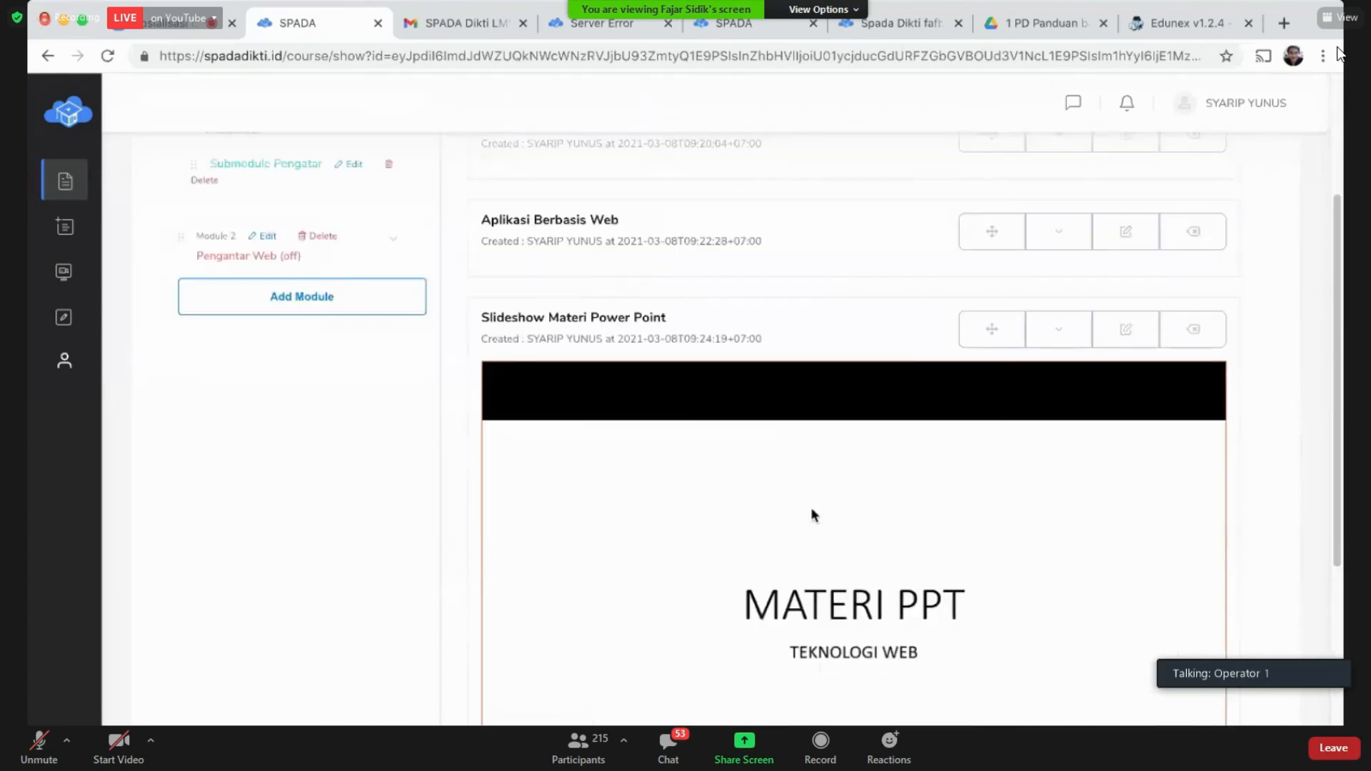
Step: Collapse and re-expand the slideshow item's preview to show the 'MATERI PPT' slide
left_click(1066, 344)
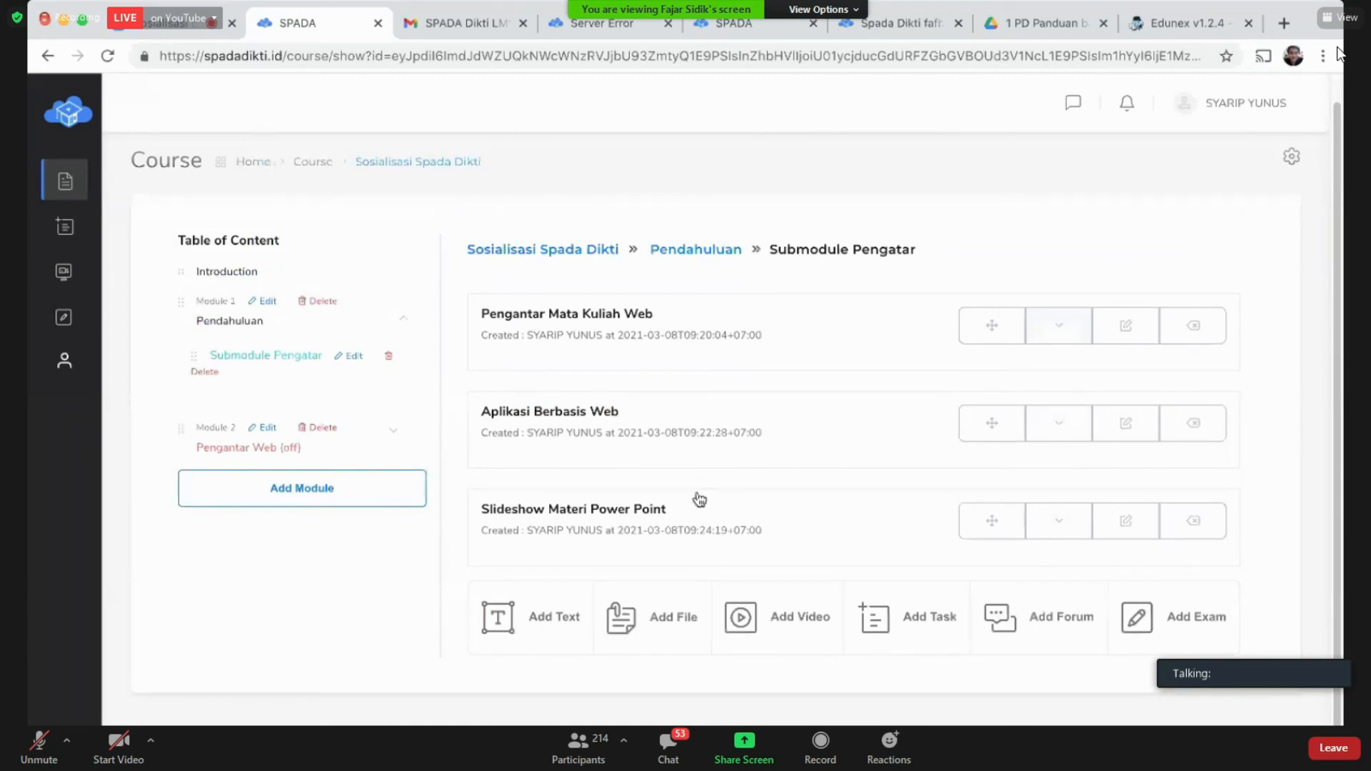
left_click(1060, 525)
scroll(1078, 529, "down", 4)
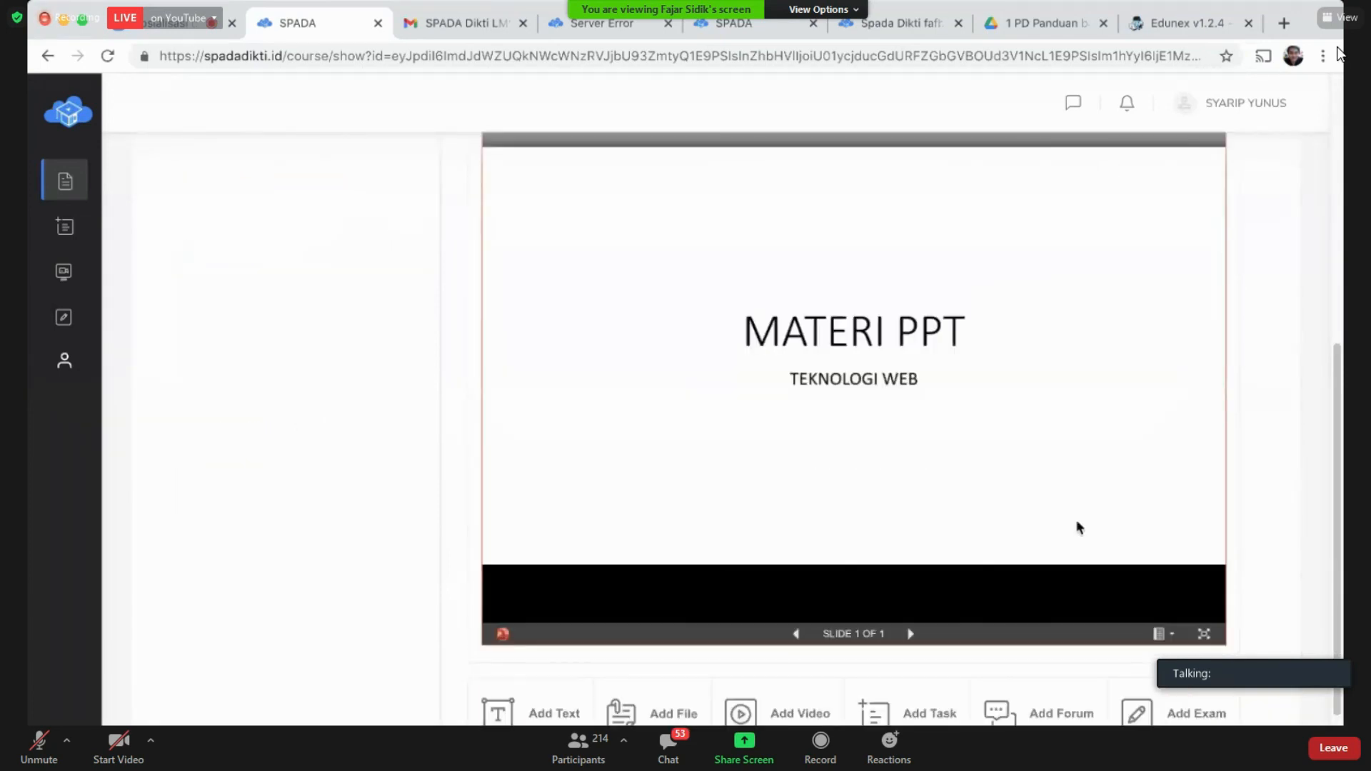
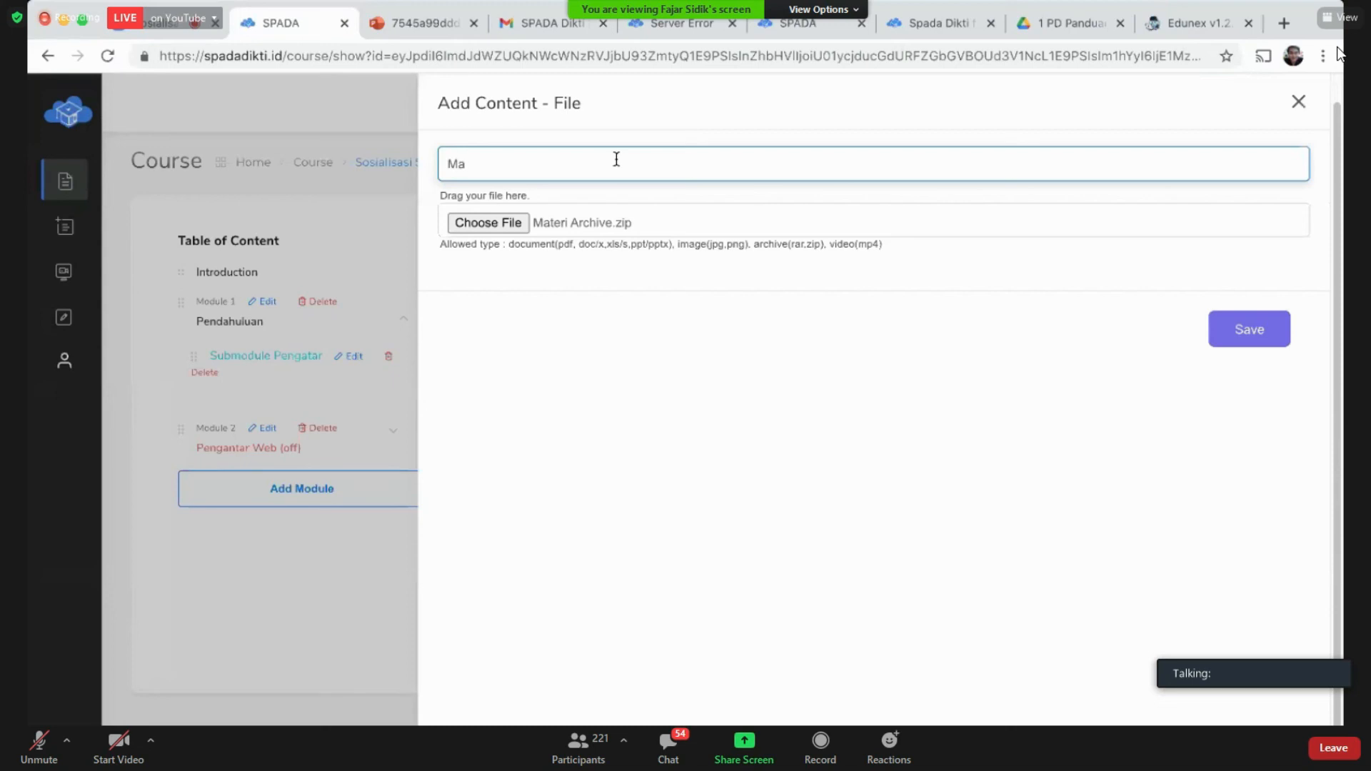
Step: Correct the file item title to 'Materi Web archive' and save it
key("BackSpace")
key("BackSpace")
type("ateri Web archive")
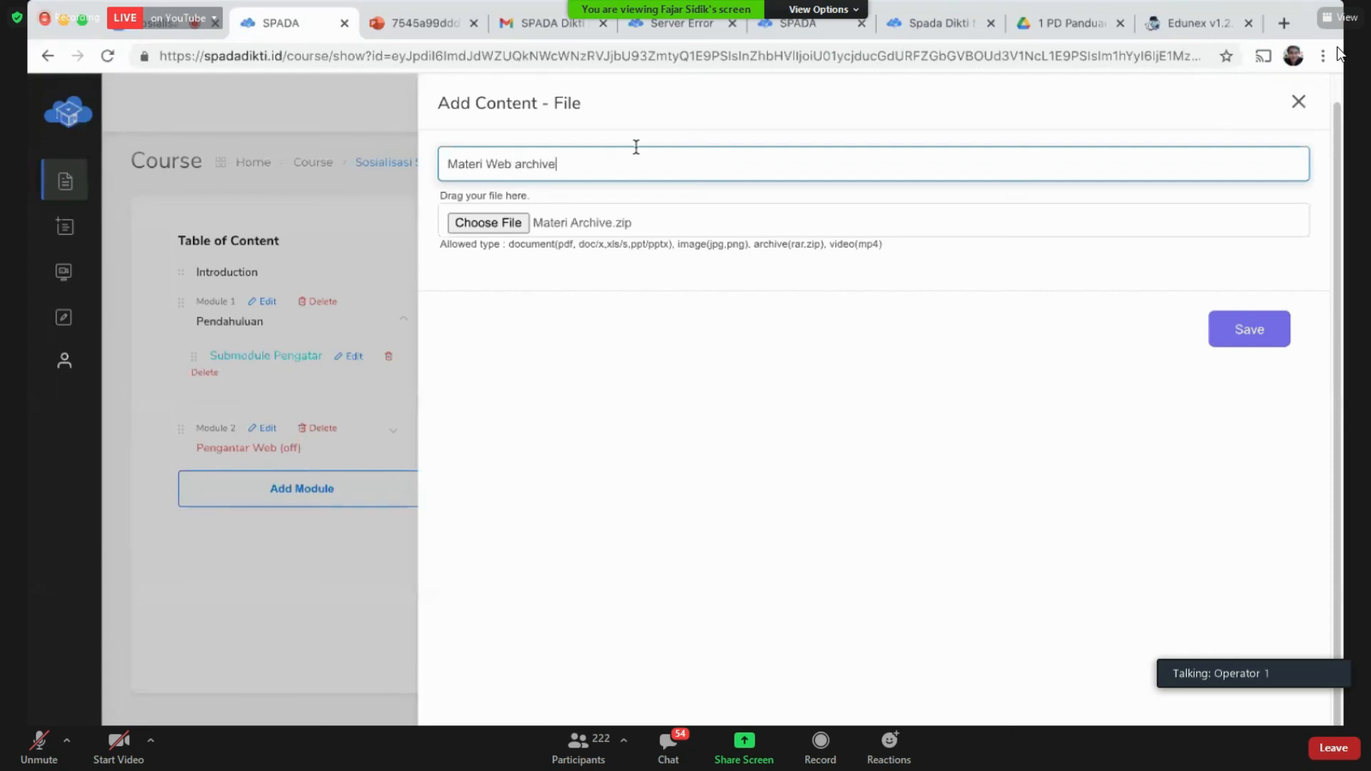
left_click(1246, 335)
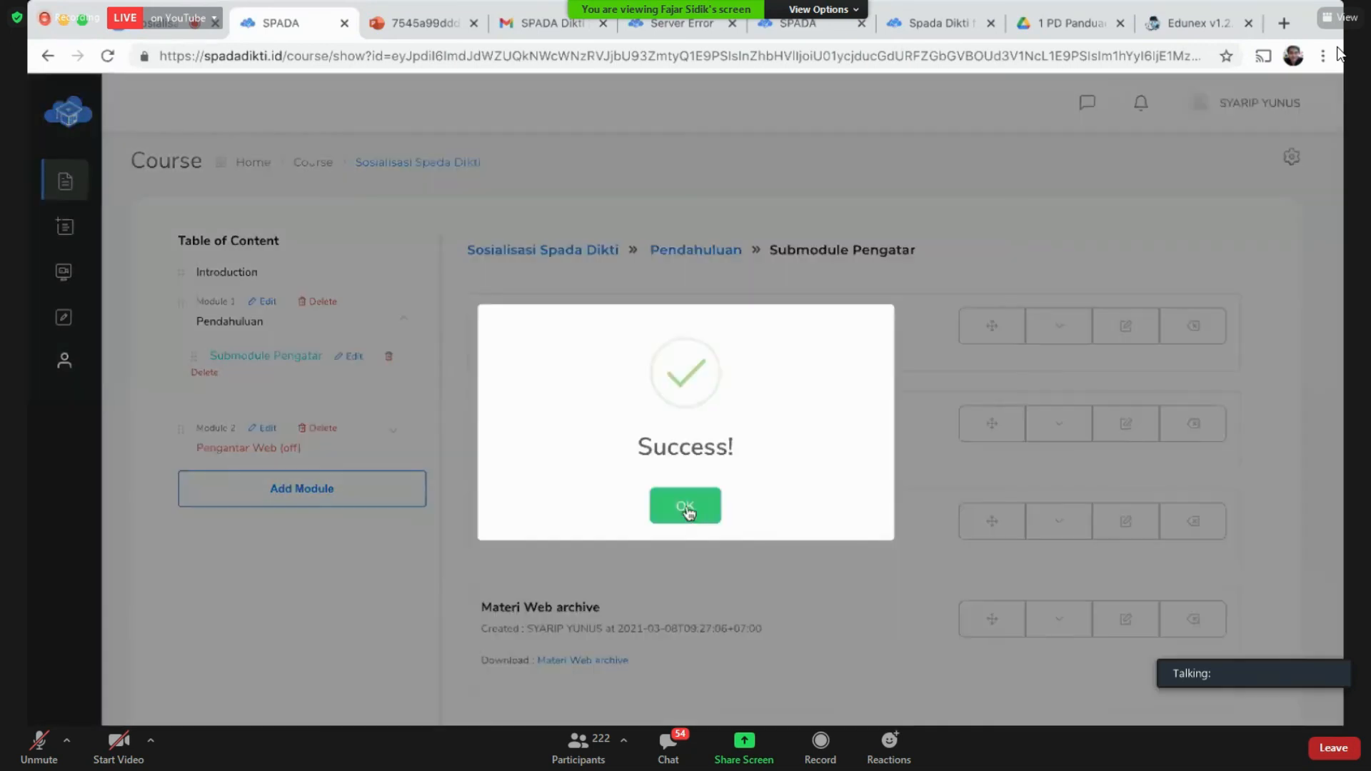
Step: Dismiss the success notice and download the 'Materi Web archive' file from the submodule list
left_click(689, 506)
scroll(688, 509, "down", 2)
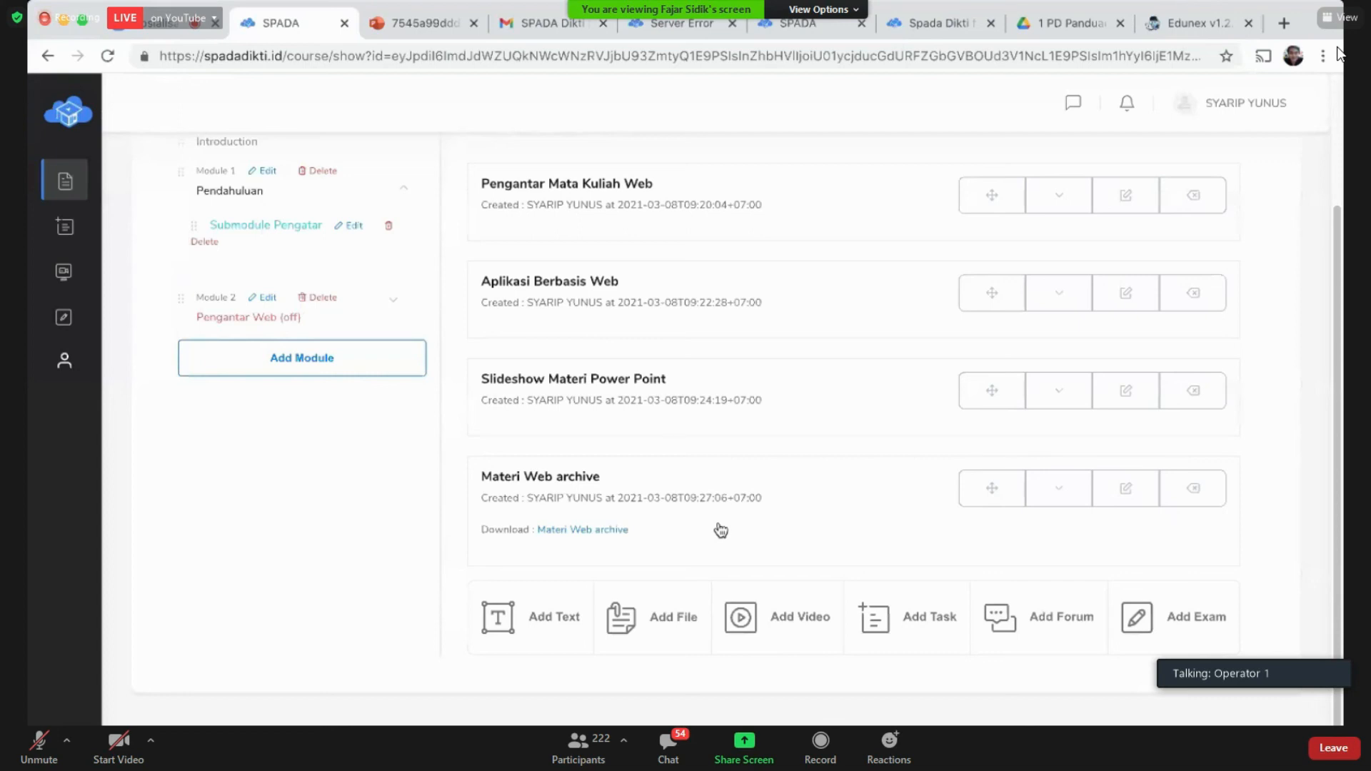
left_click(579, 532)
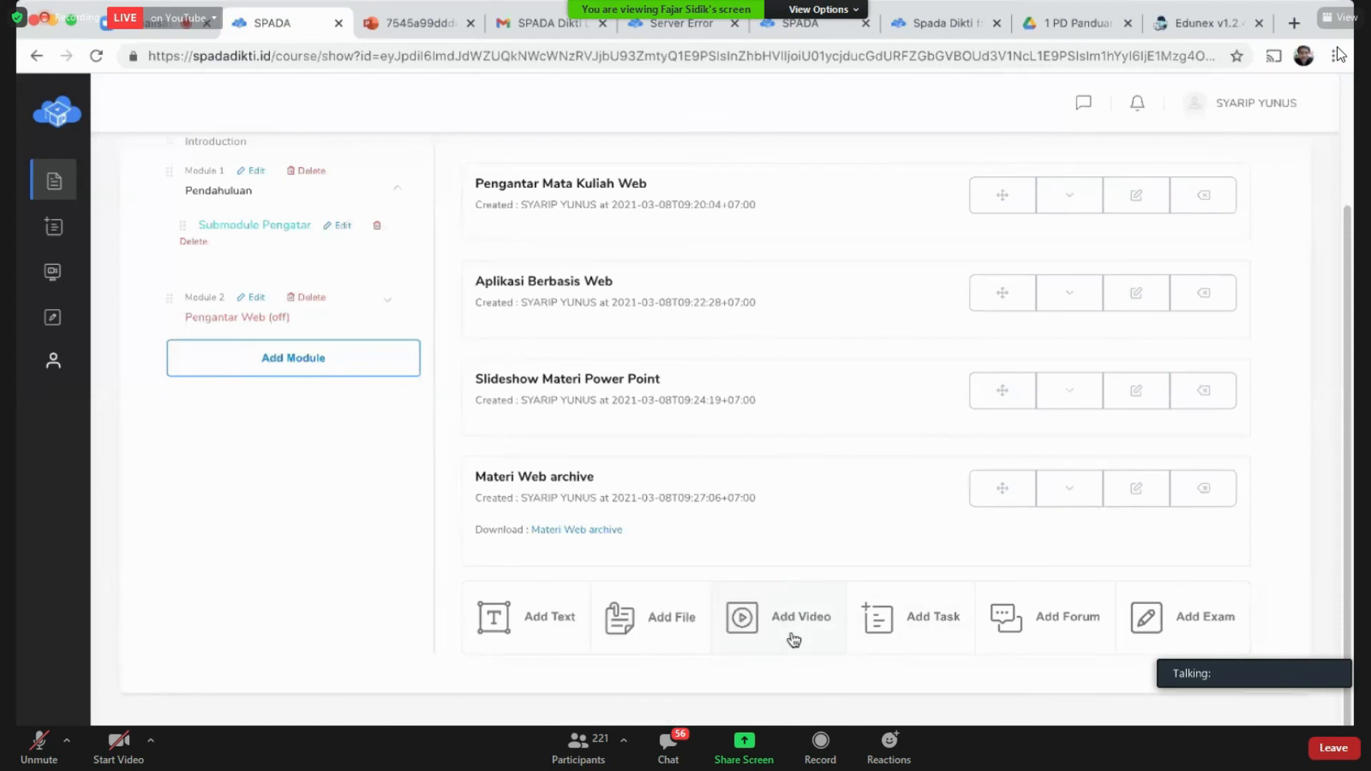
Step: Start a new video item titled 'Video Ajar Pemrograman Web'
left_click(792, 637)
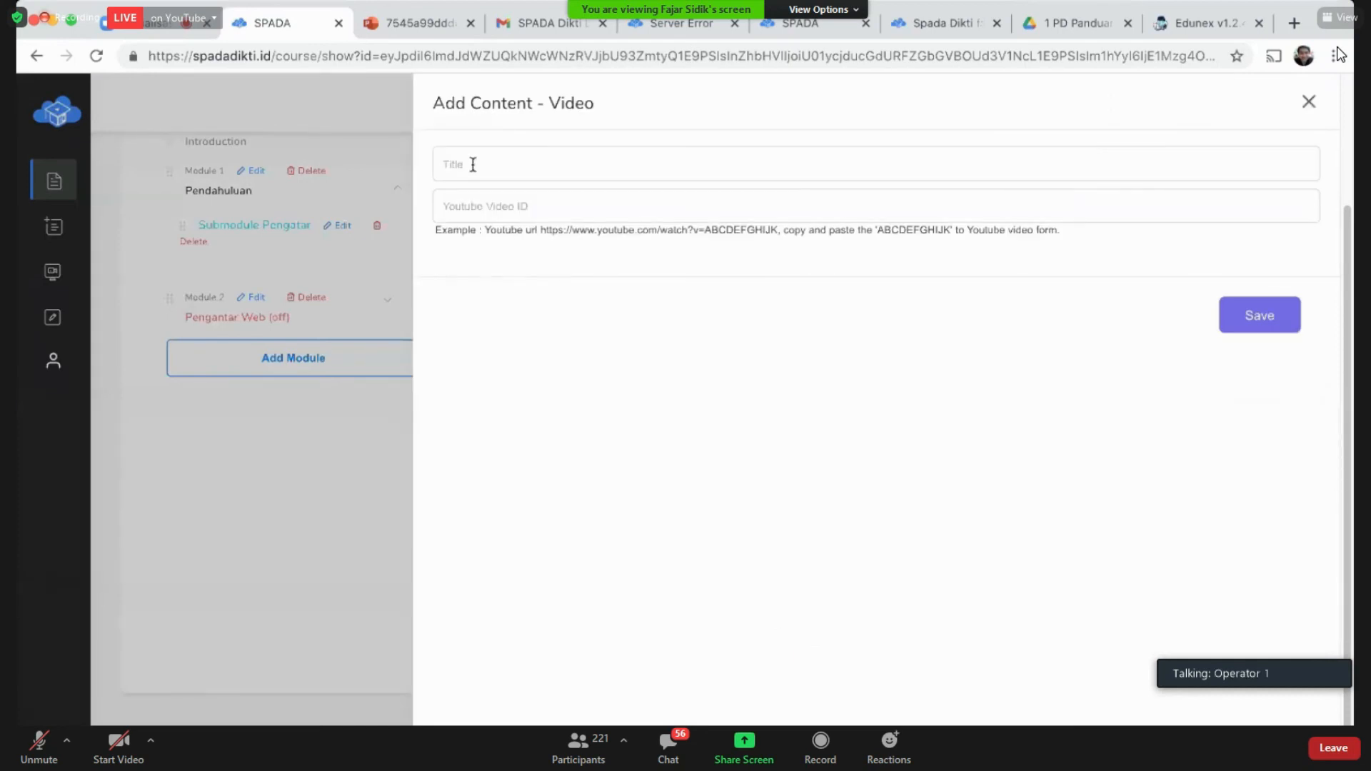
left_click(248, 243)
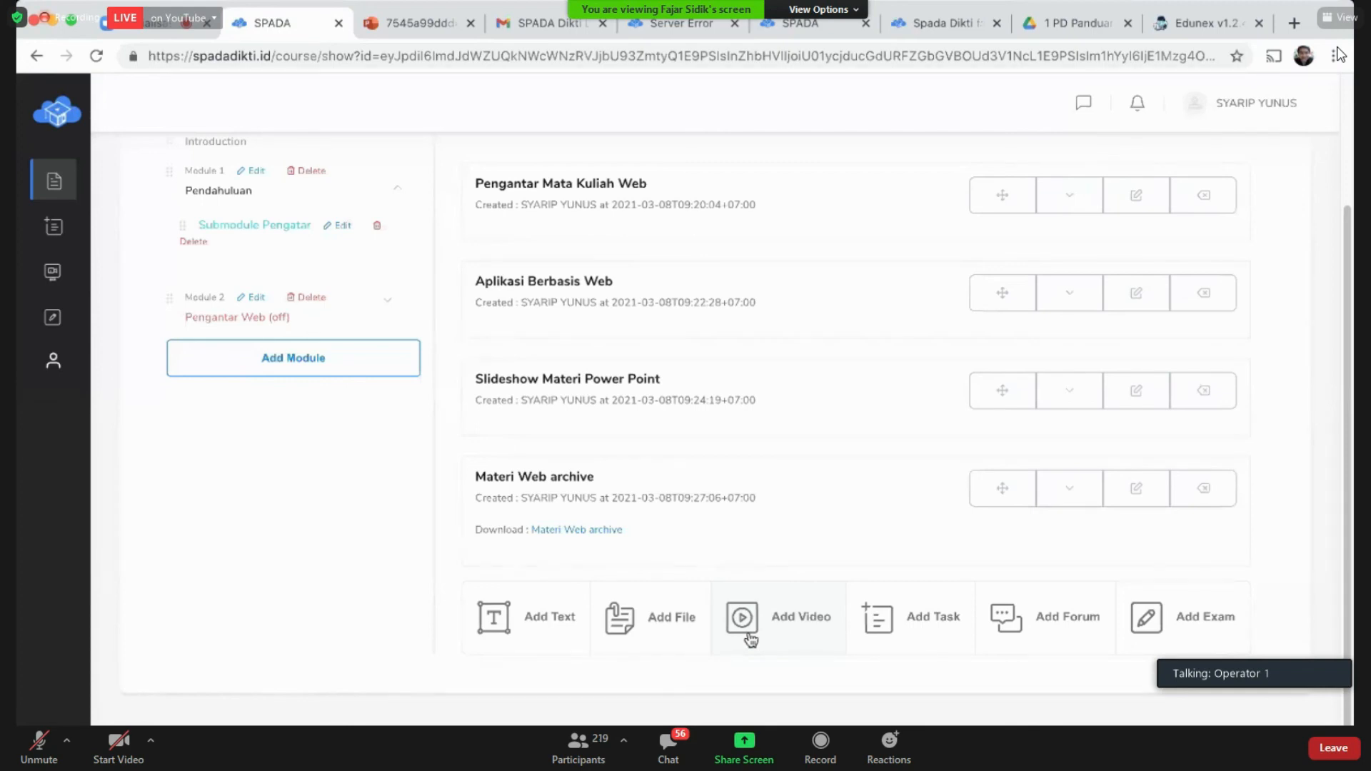
left_click(749, 634)
left_click(533, 160)
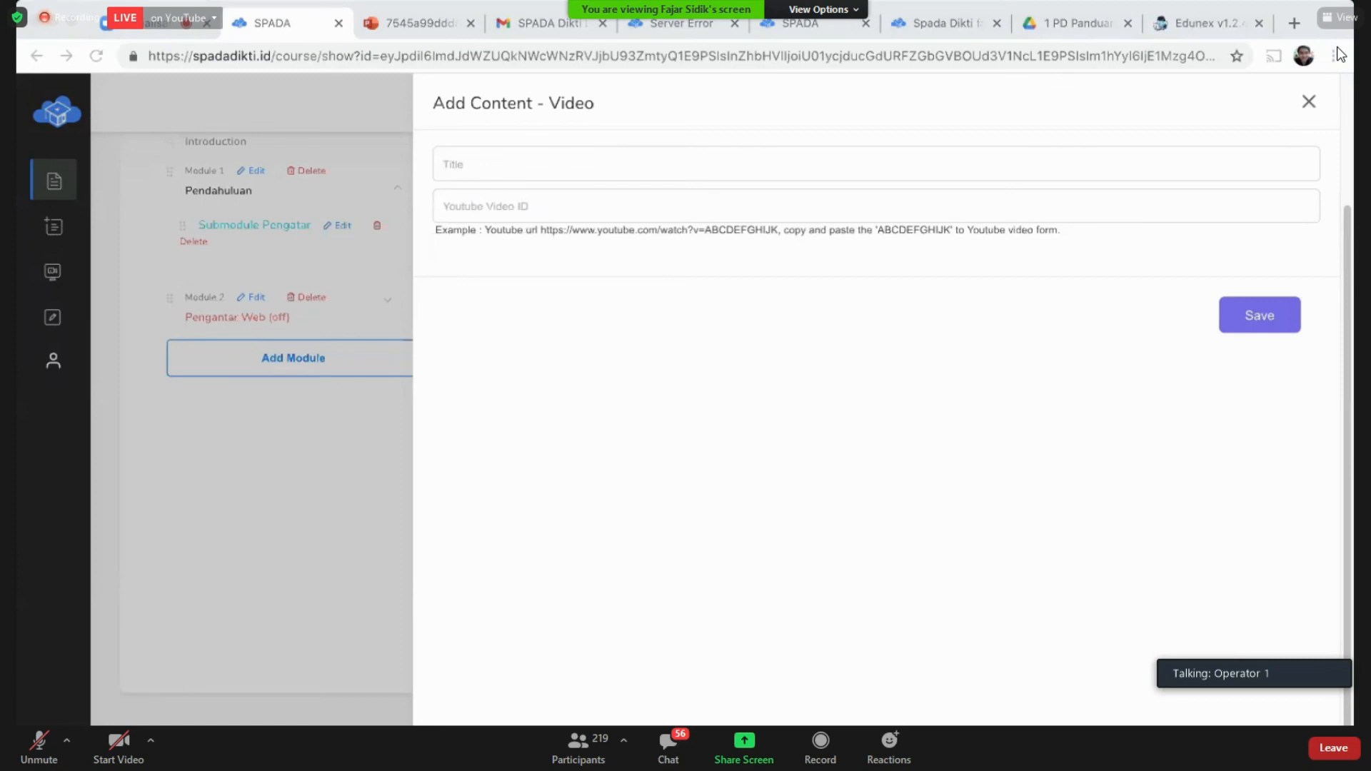
left_click(606, 168)
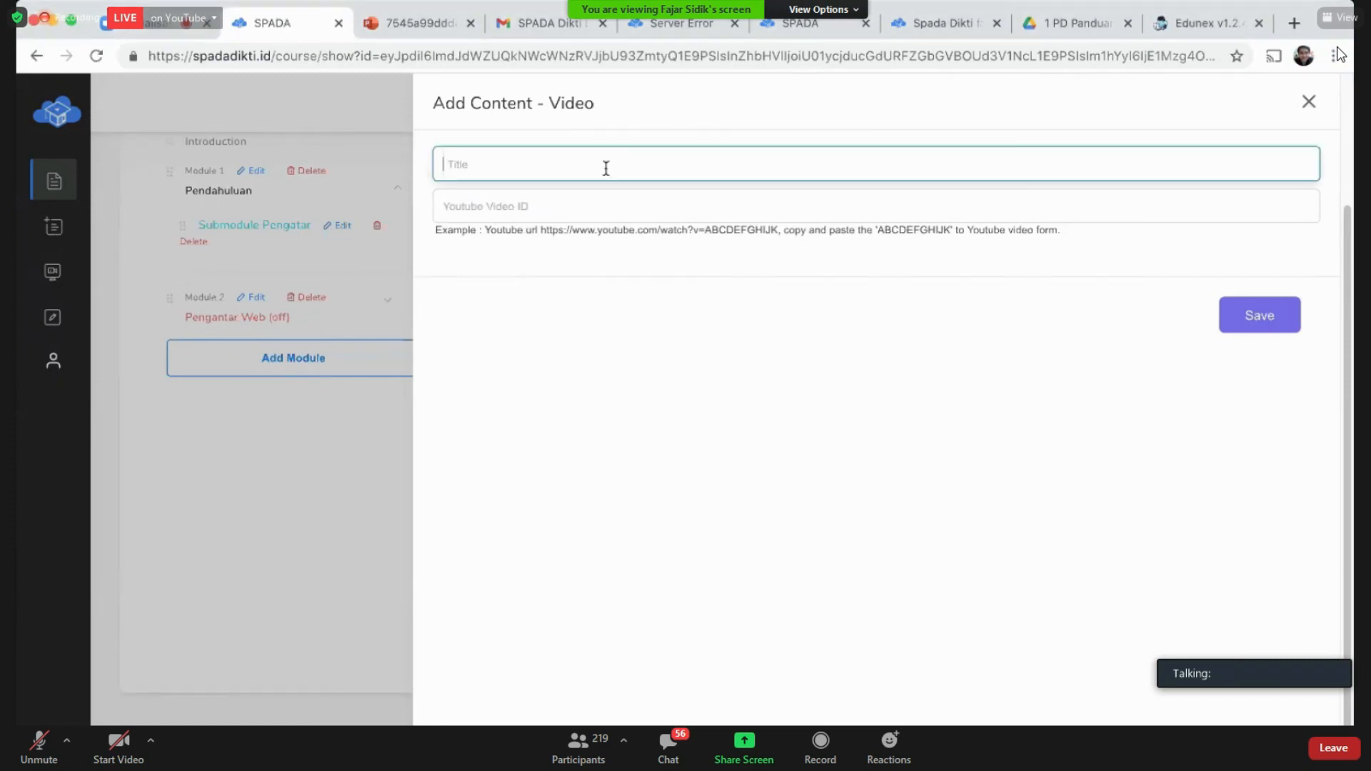
type("Video Ajar Pemrograman Web")
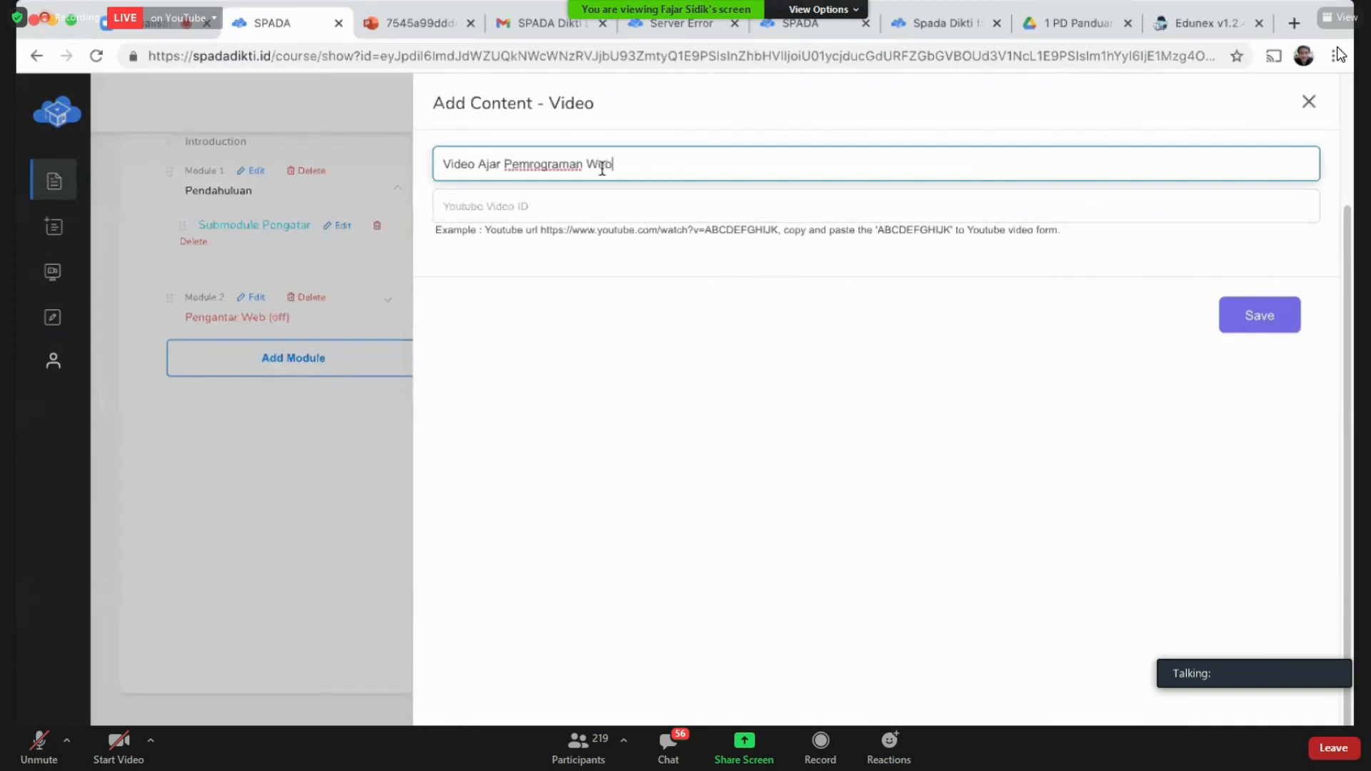
Step: Paste the YouTube ID WsZC7cE0-NE into the video ID field and open a blank browser tab
key("Tab")
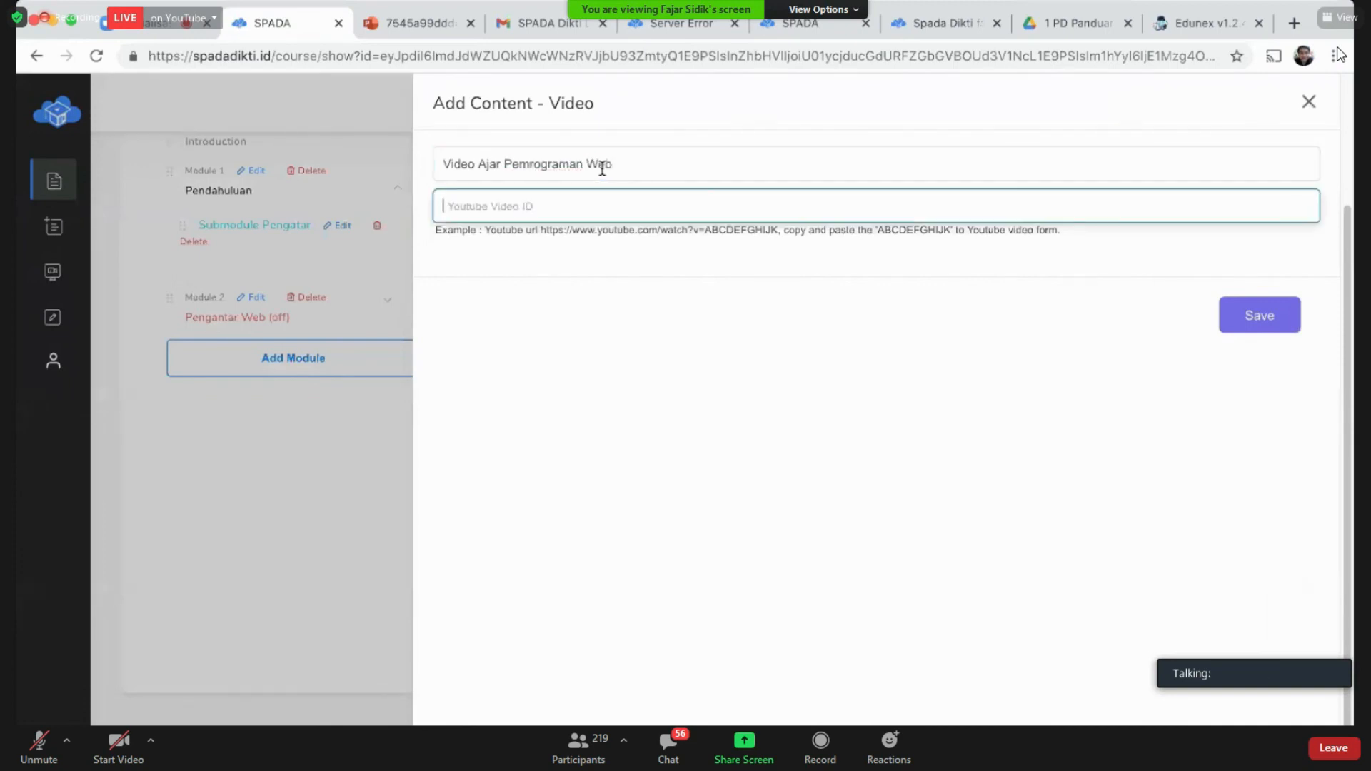
type("WsZC7cE0-NE")
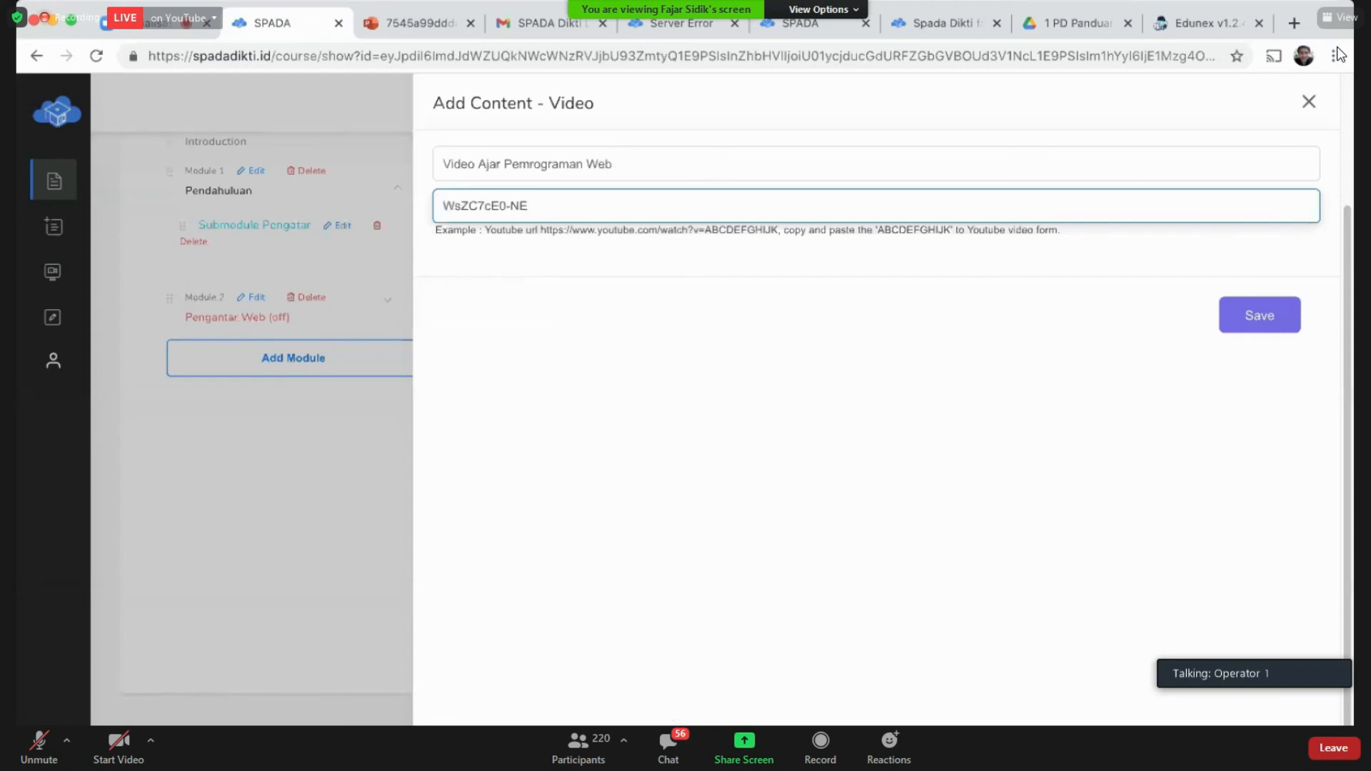
left_click(833, 275)
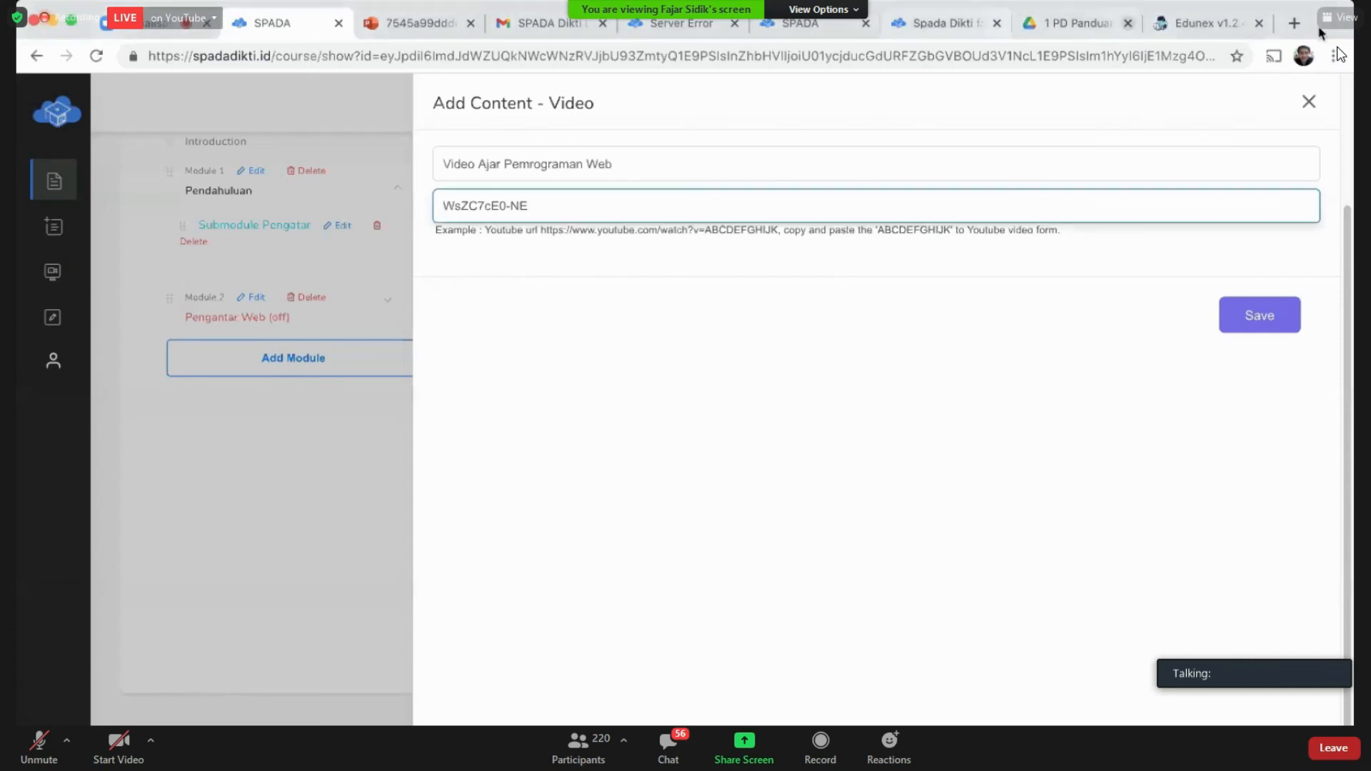
left_click(1294, 23)
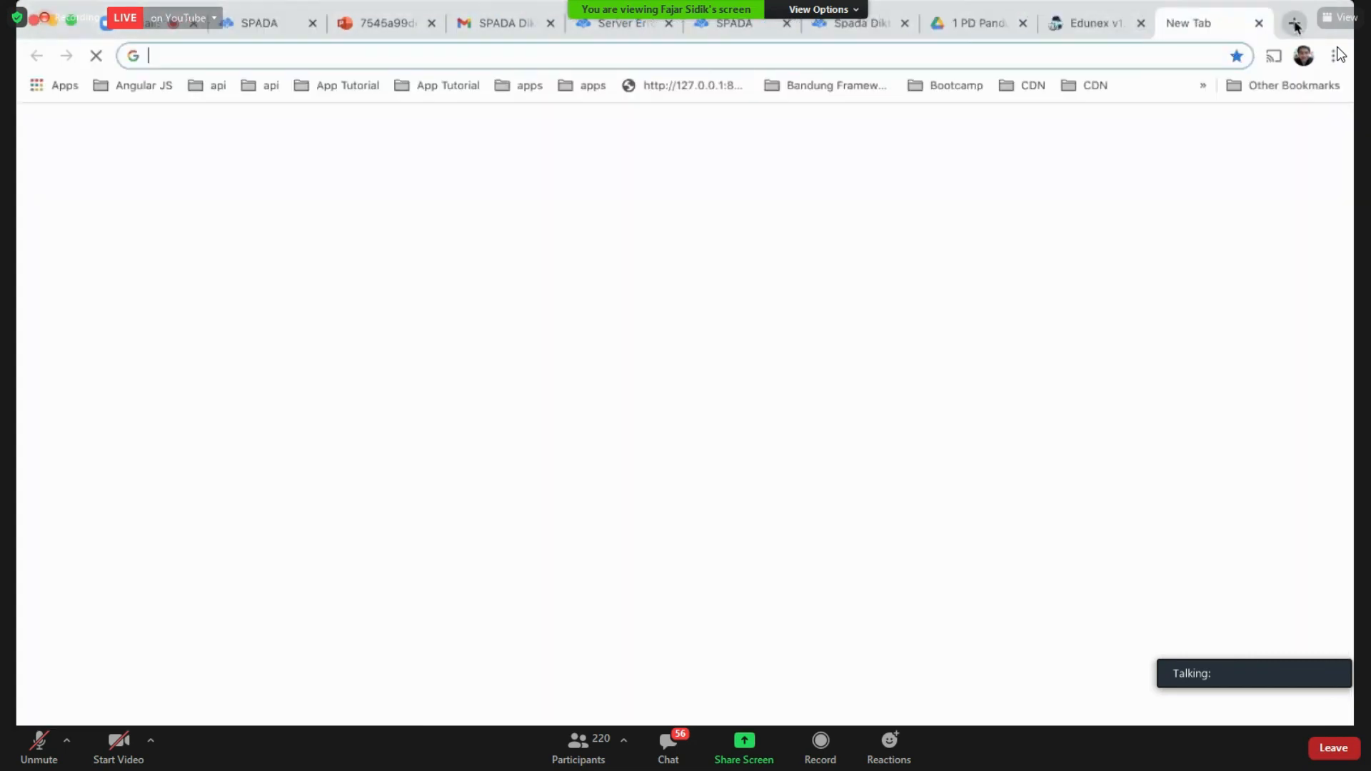
Step: Load the YouTube NGINX deployment video, skip the ad, and pause it at 0:08
type("https://www.youtube.com/watch?v=WsZC7cE0-NE")
key("Return")
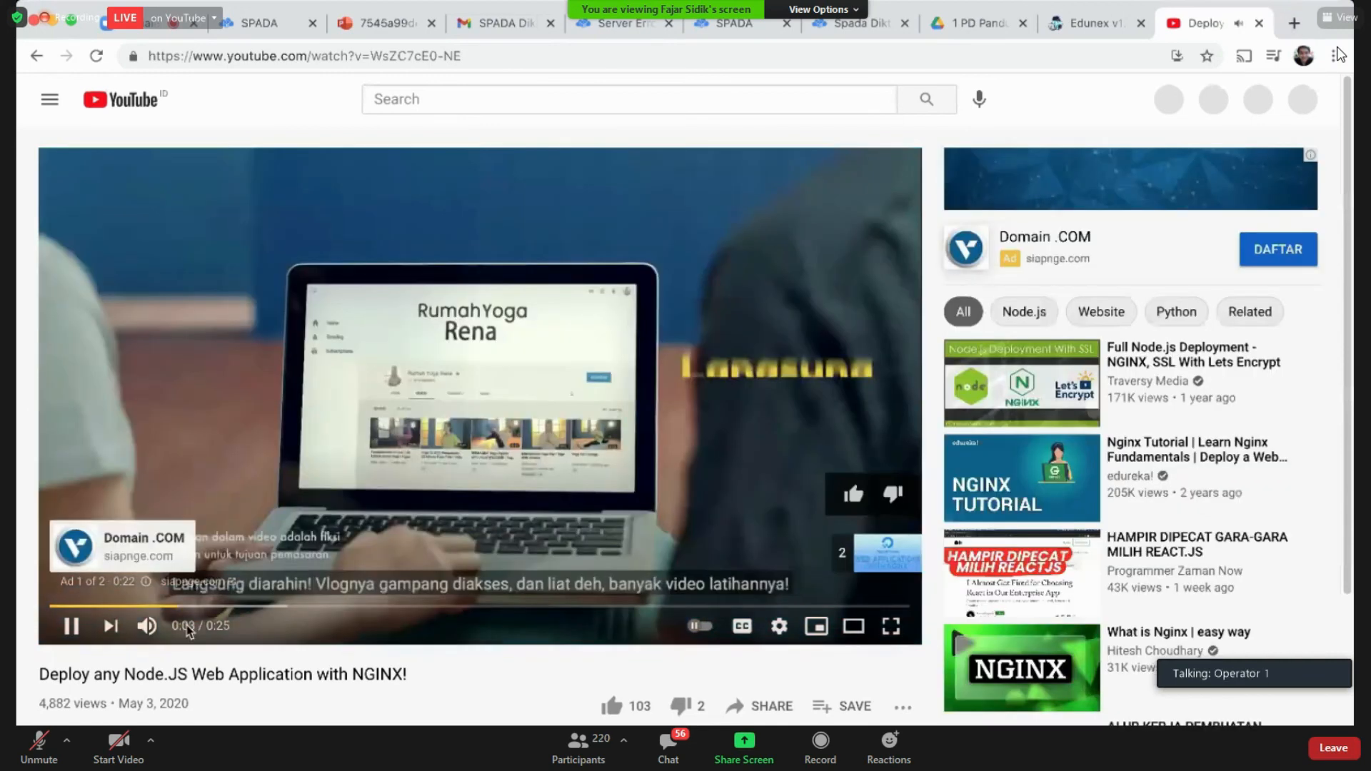
left_click(883, 564)
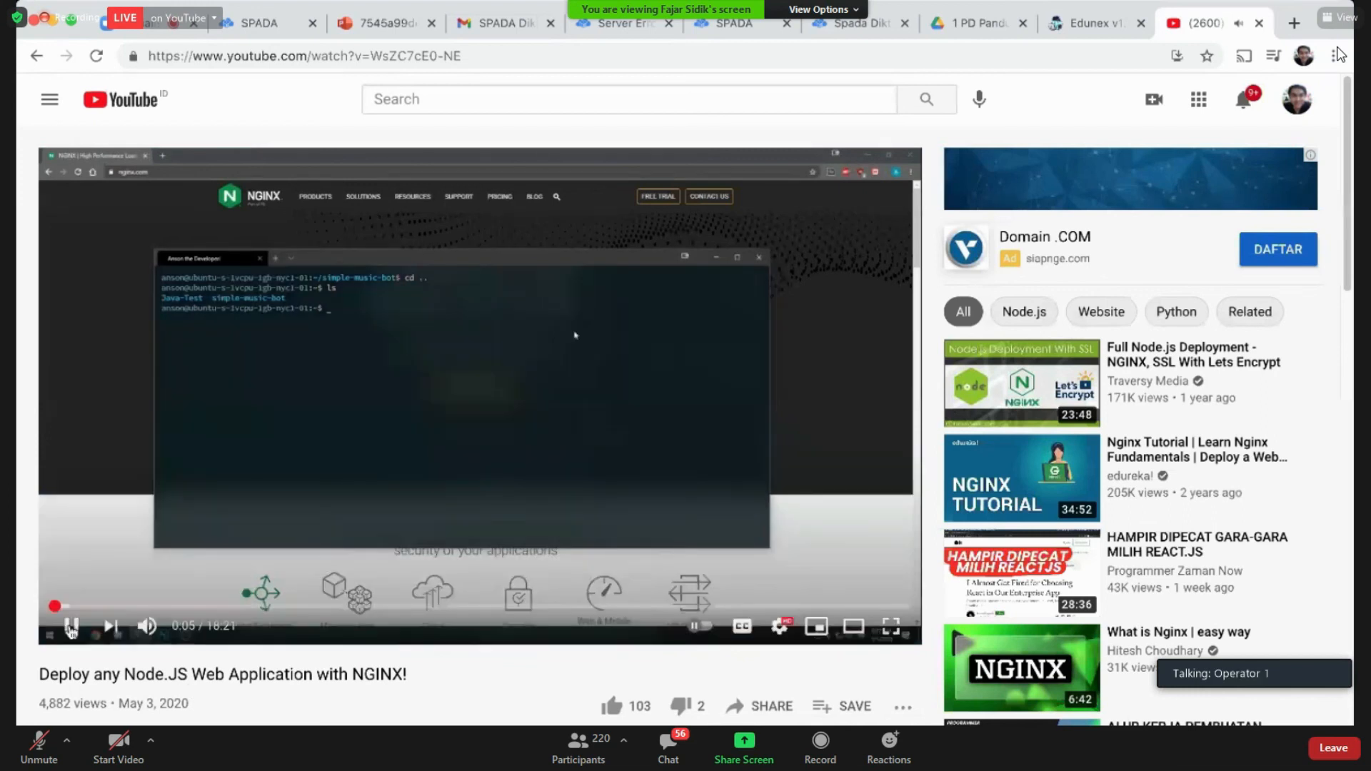
left_click(71, 630)
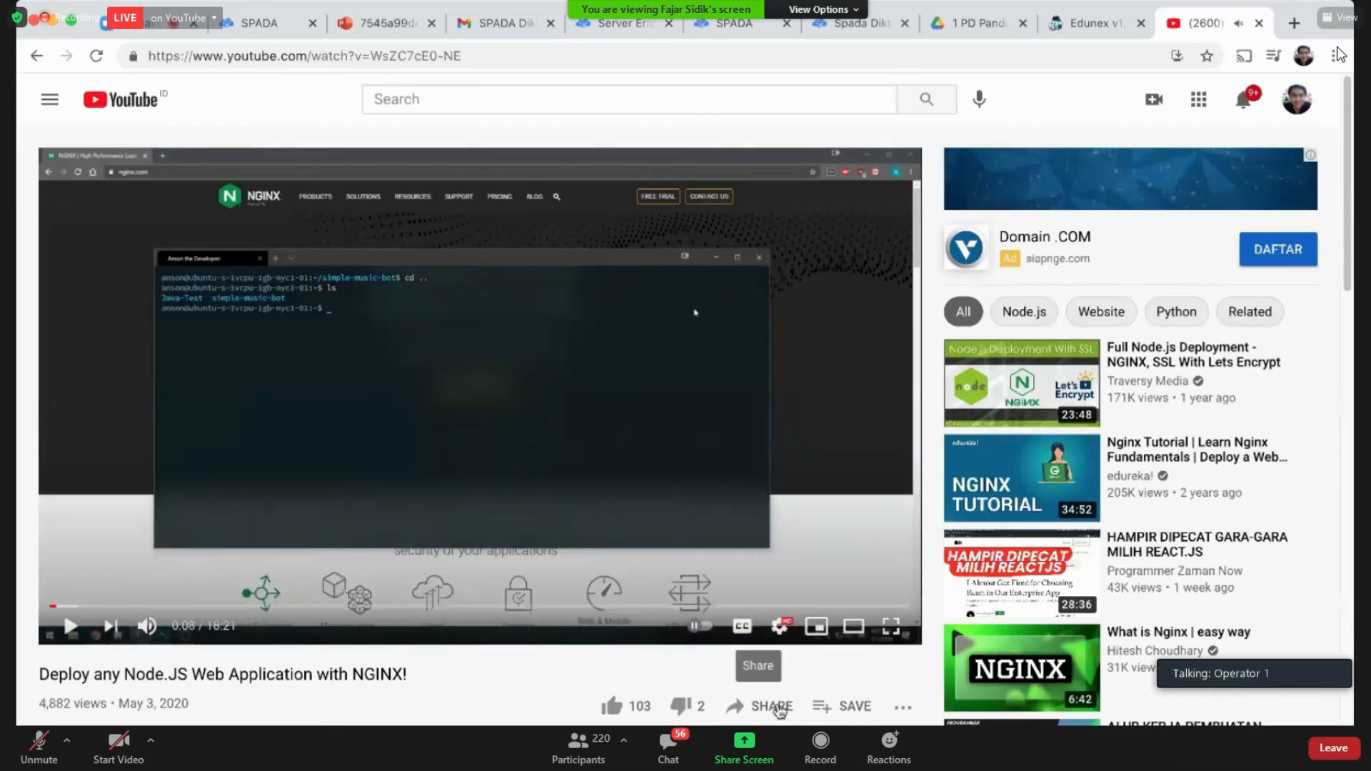
left_click(778, 710)
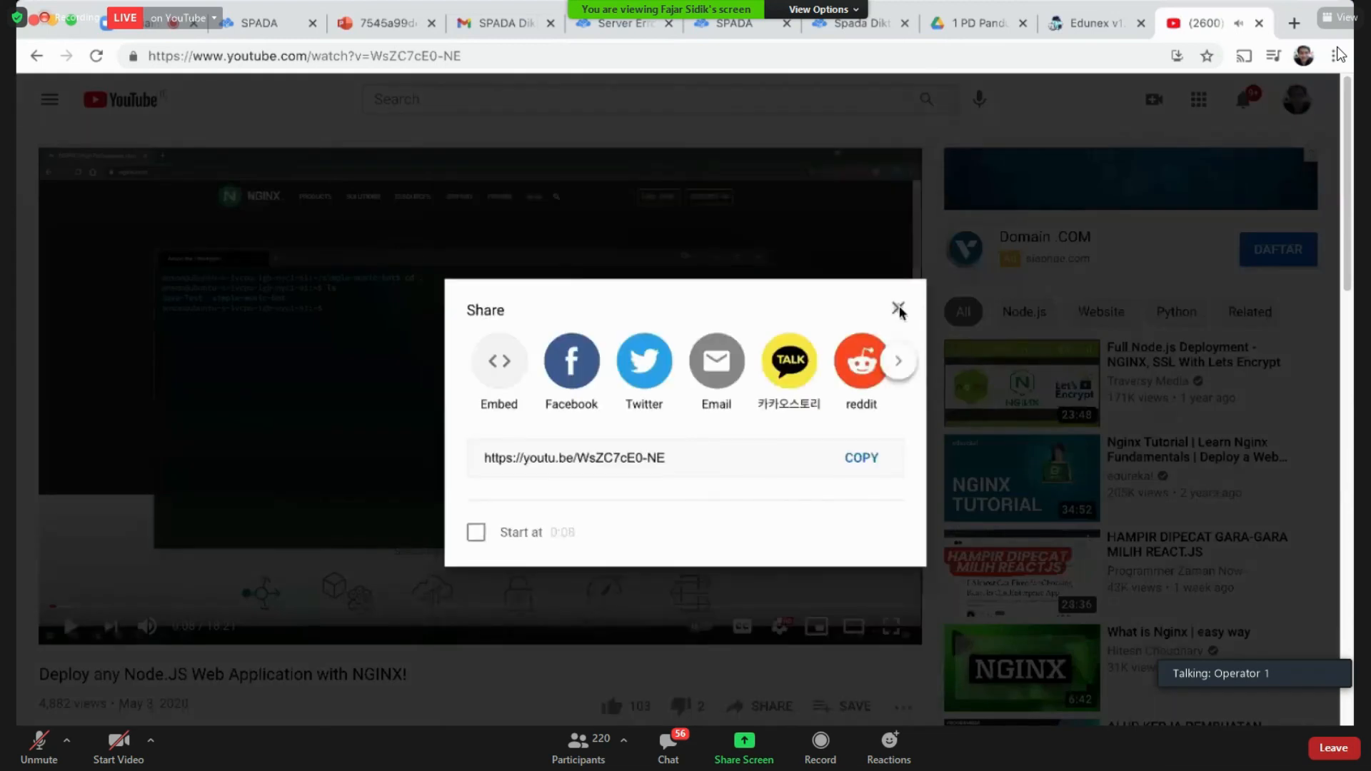
left_click(898, 309)
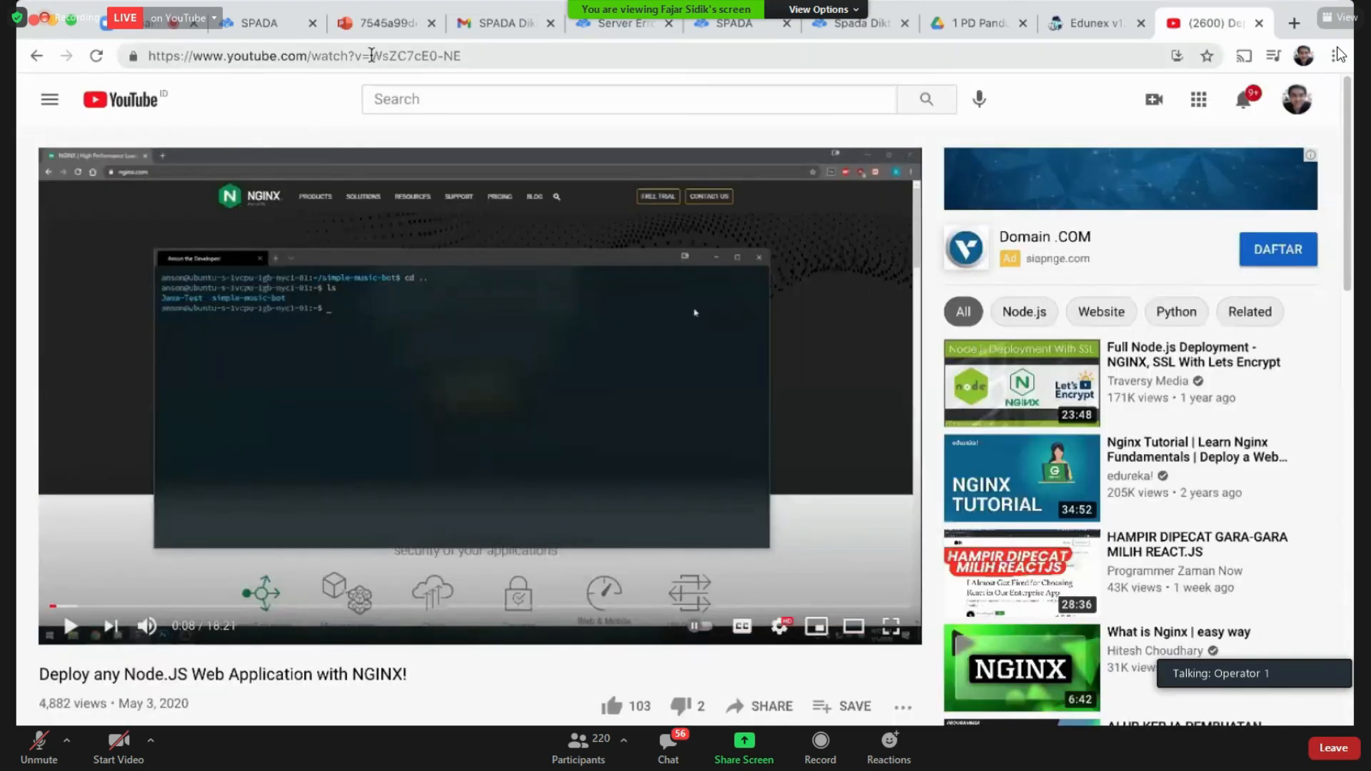
Step: Select the video ID WsZC7cE0-NE in the YouTube address to verify it, then return to SPADA
left_click_drag(371, 55, 512, 57)
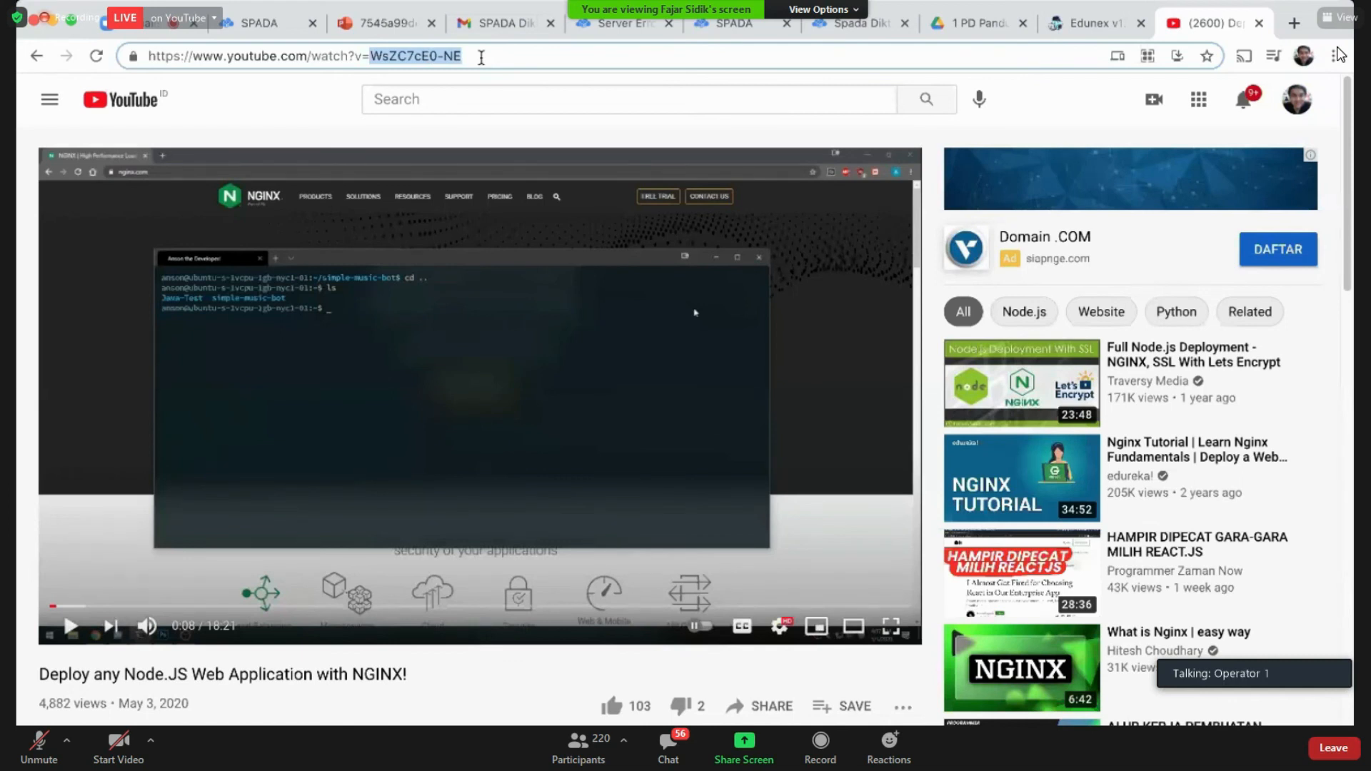
left_click(482, 58)
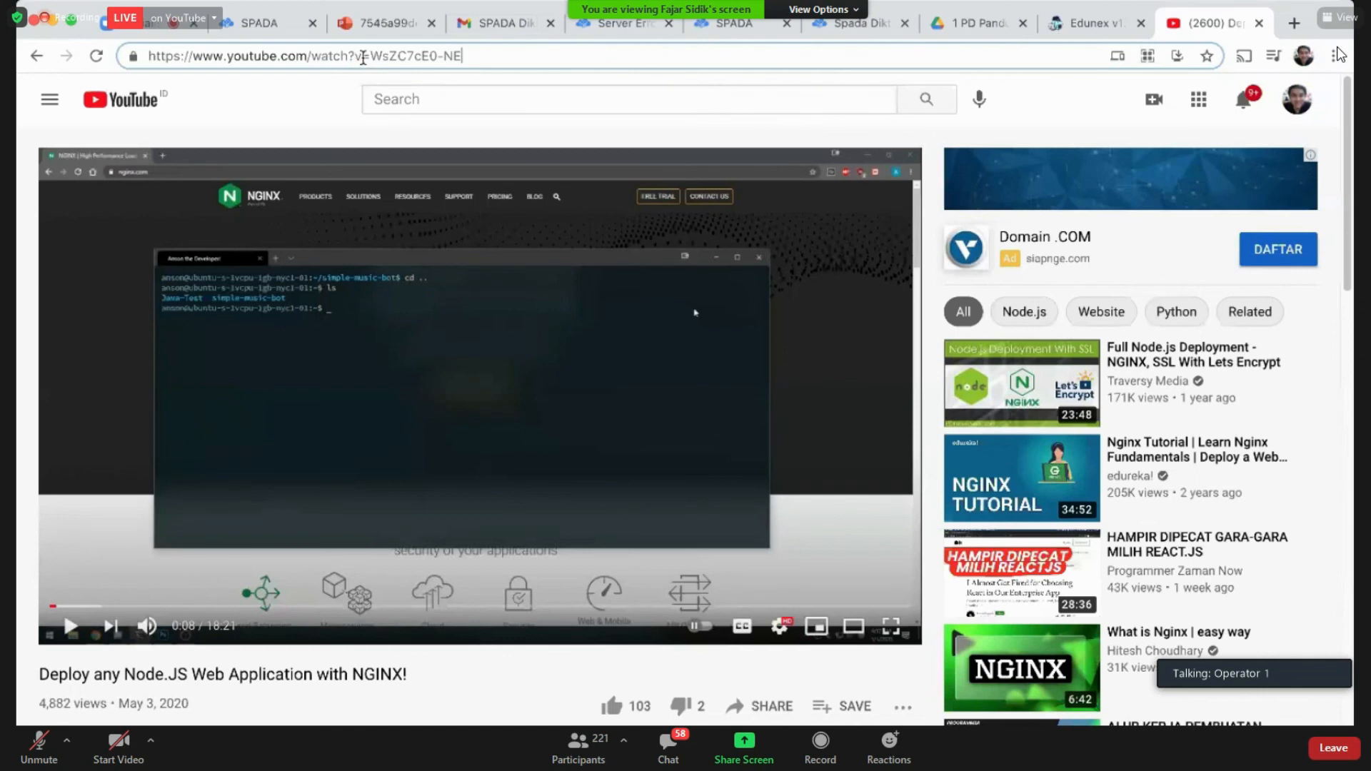
left_click_drag(369, 57, 468, 56)
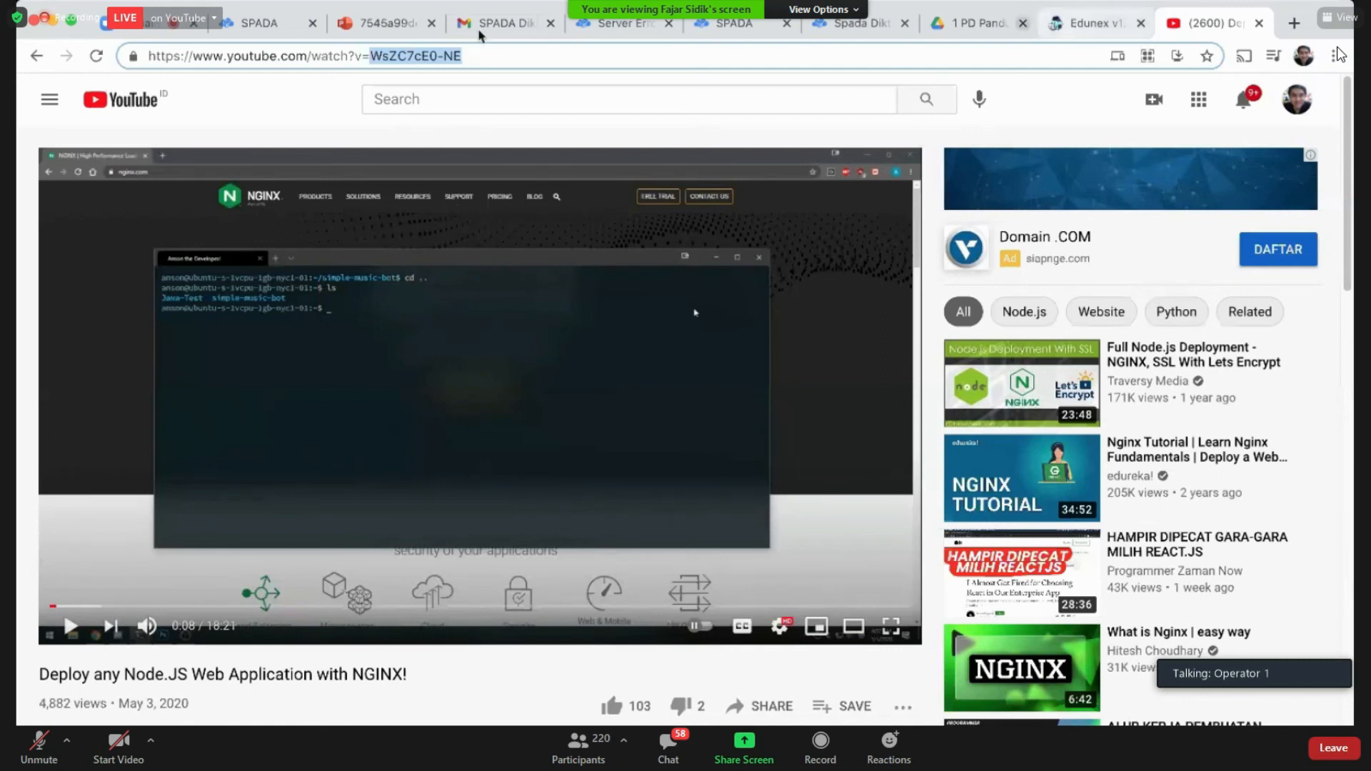
left_click(252, 20)
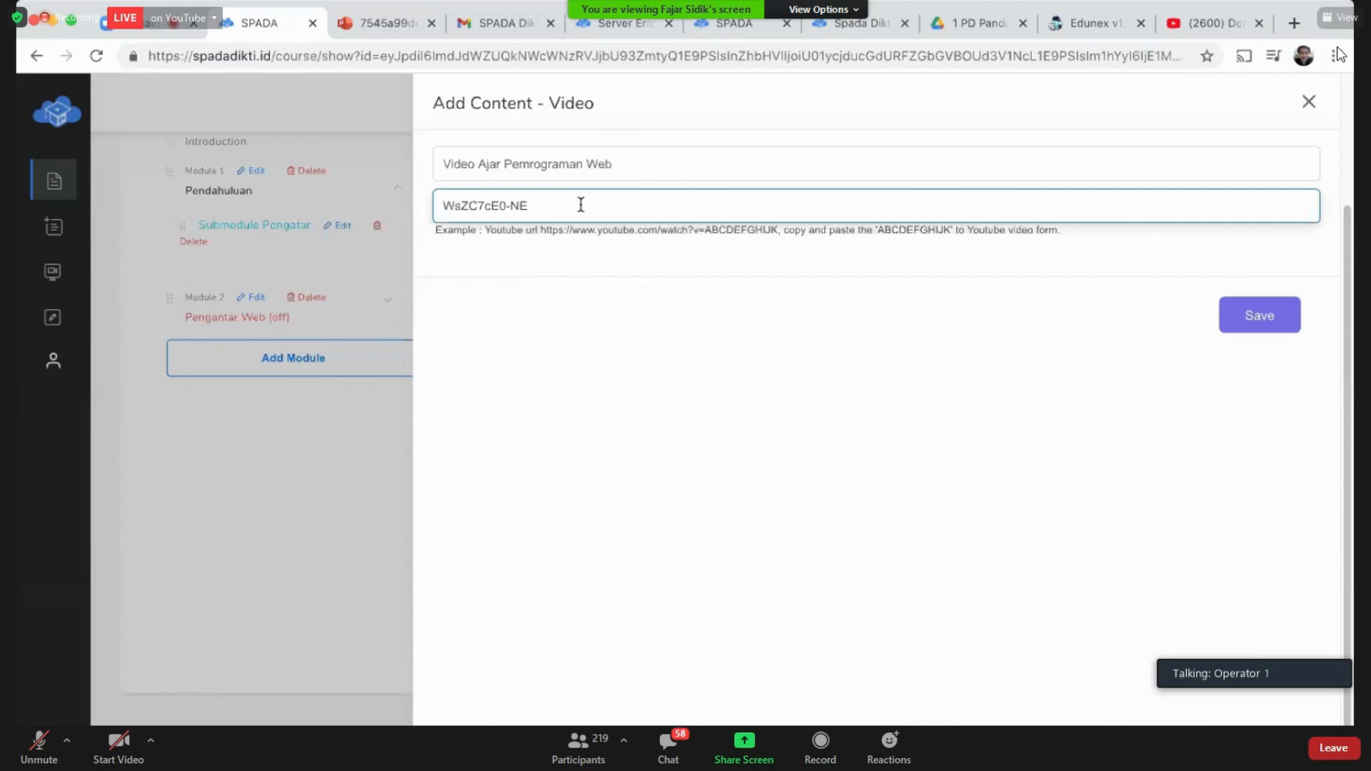
Step: Save the 'Video Ajar Pemrograman Web' item and dismiss the success notice
left_click(667, 259)
left_click(667, 257)
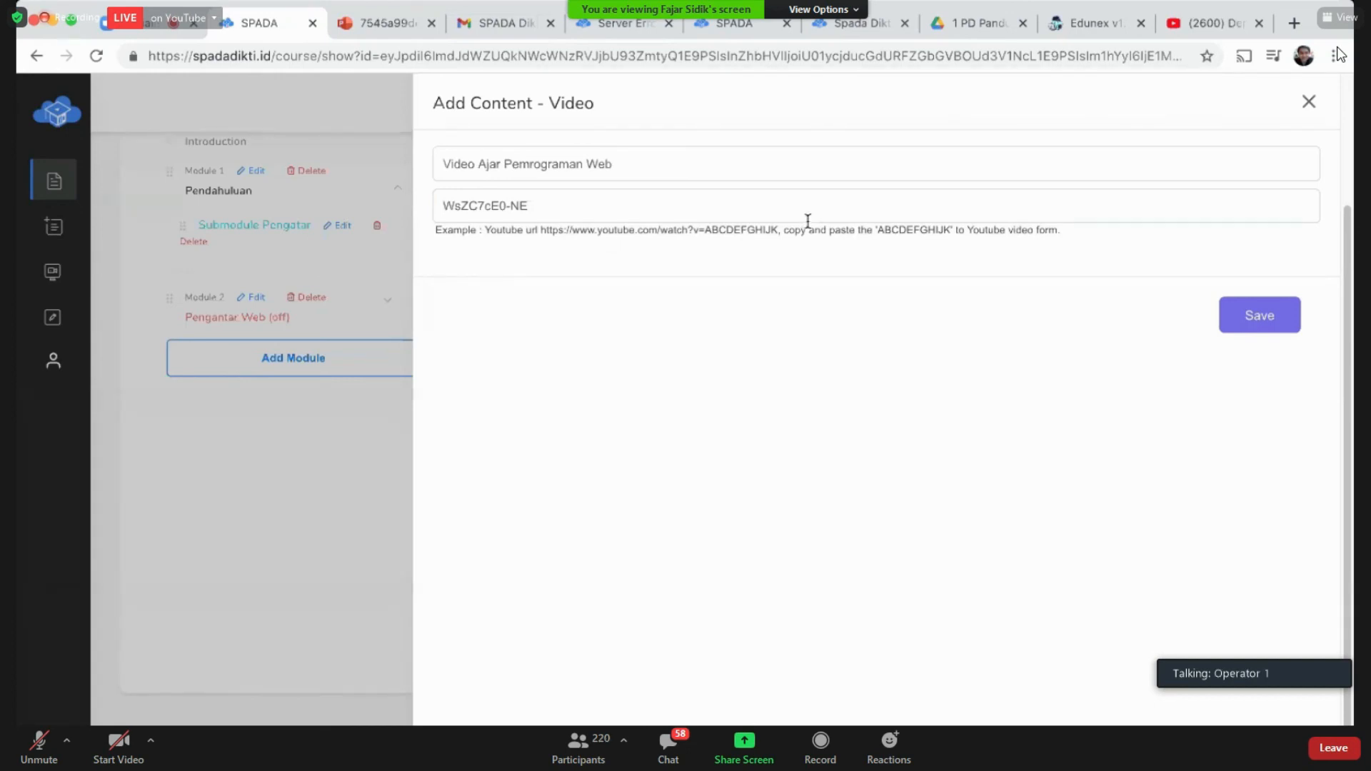
left_click(1253, 316)
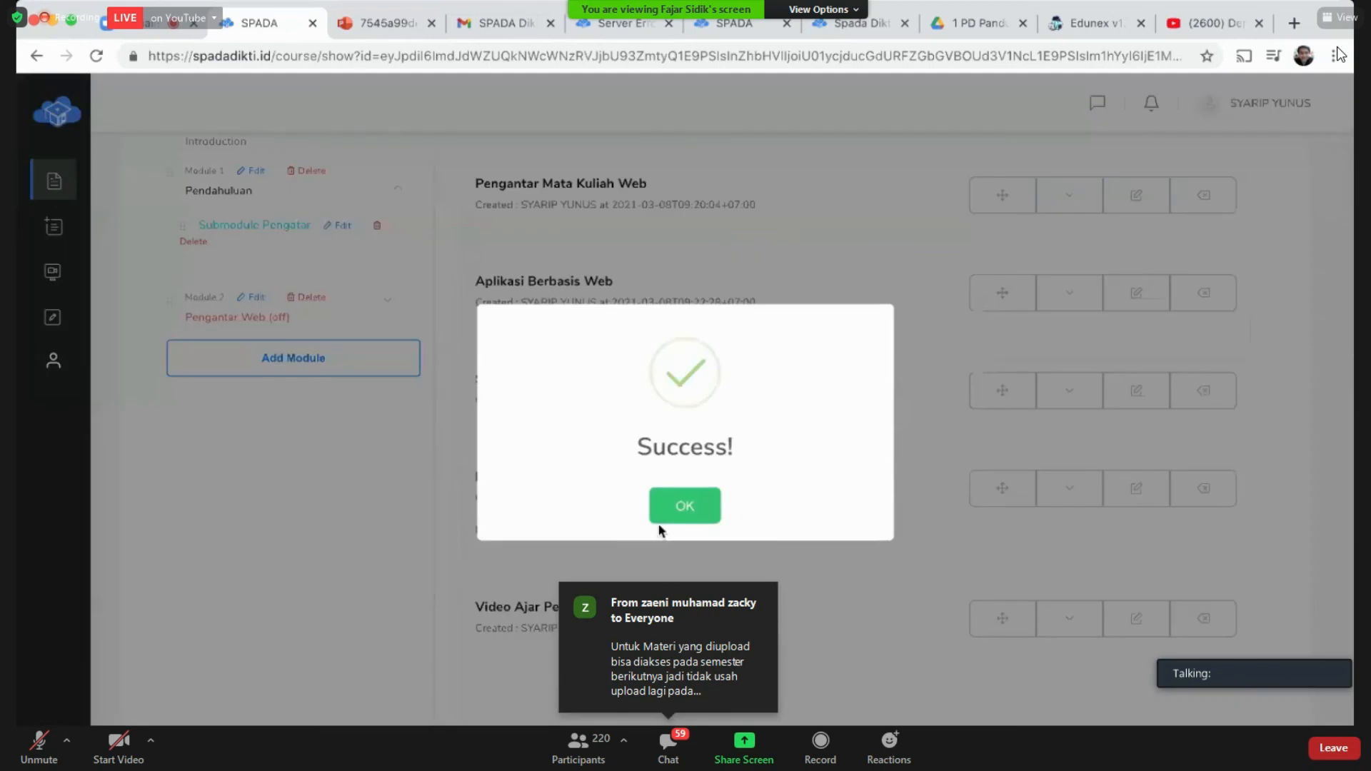
left_click(672, 505)
Step: Play the embedded NGINX deployment video in the submodule and pause it at 0:09
scroll(678, 503, "down", 4)
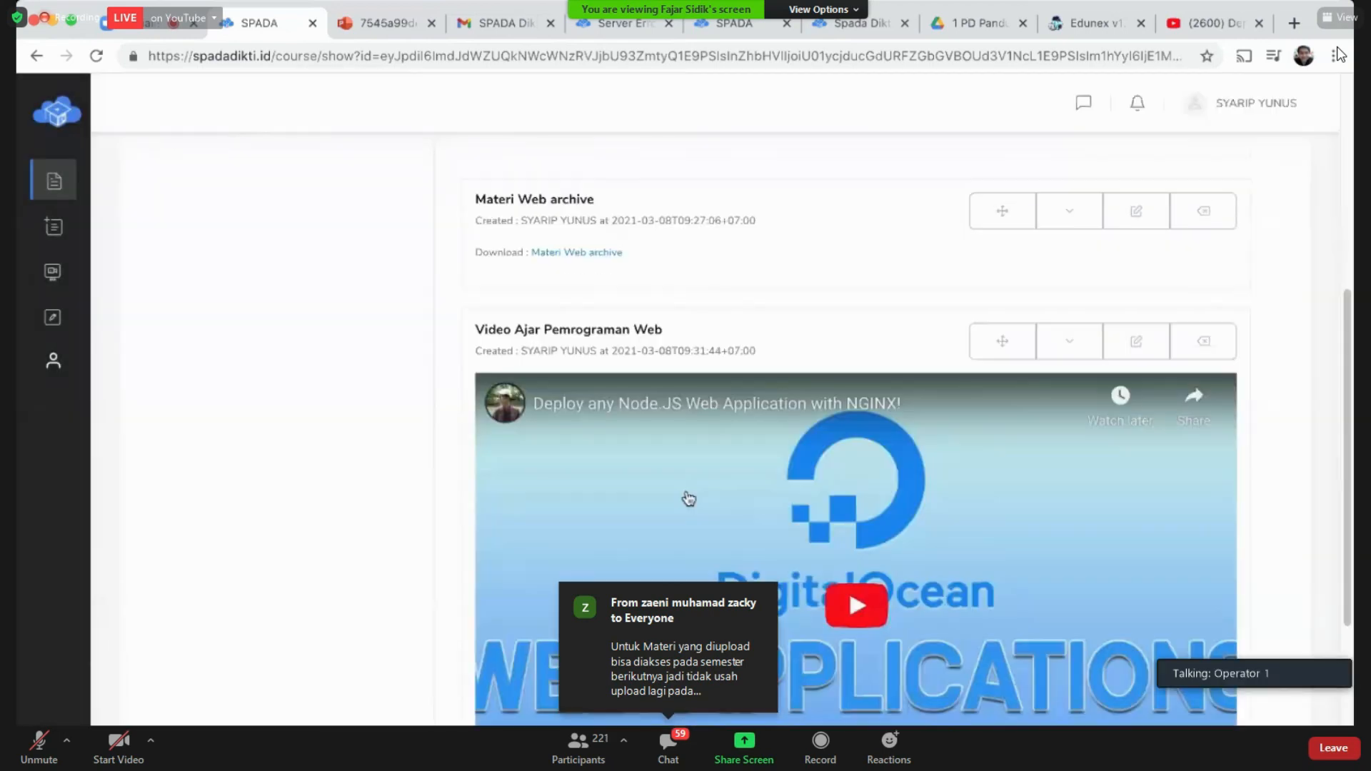
scroll(688, 498, "down", 3)
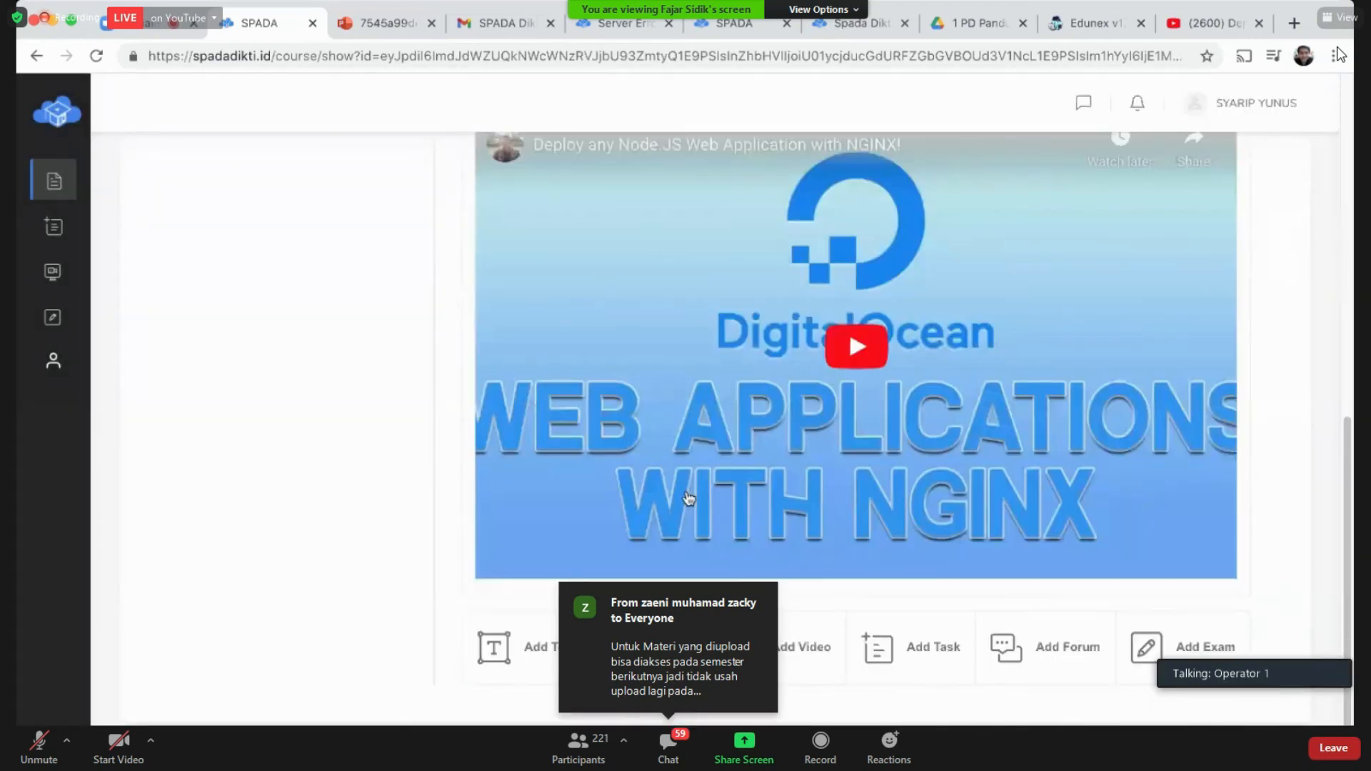
left_click(854, 380)
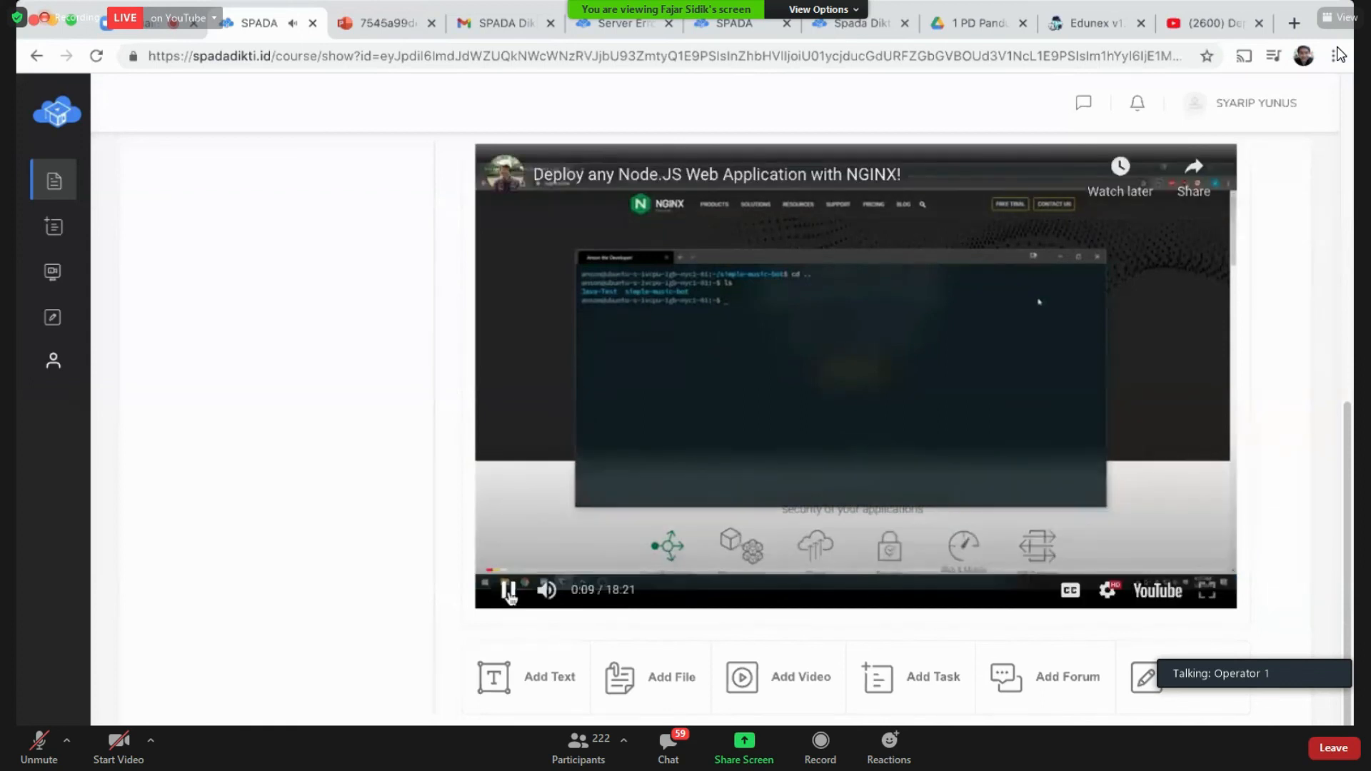
left_click(508, 590)
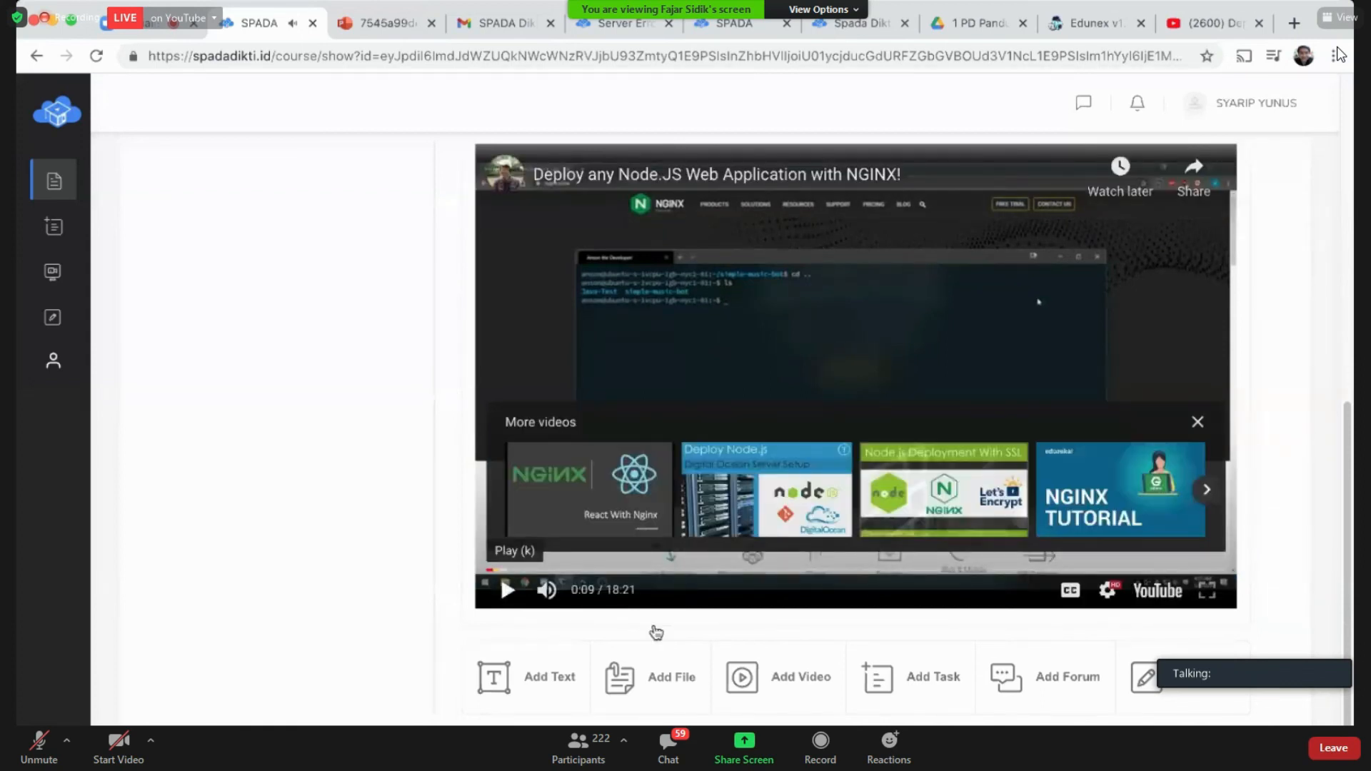